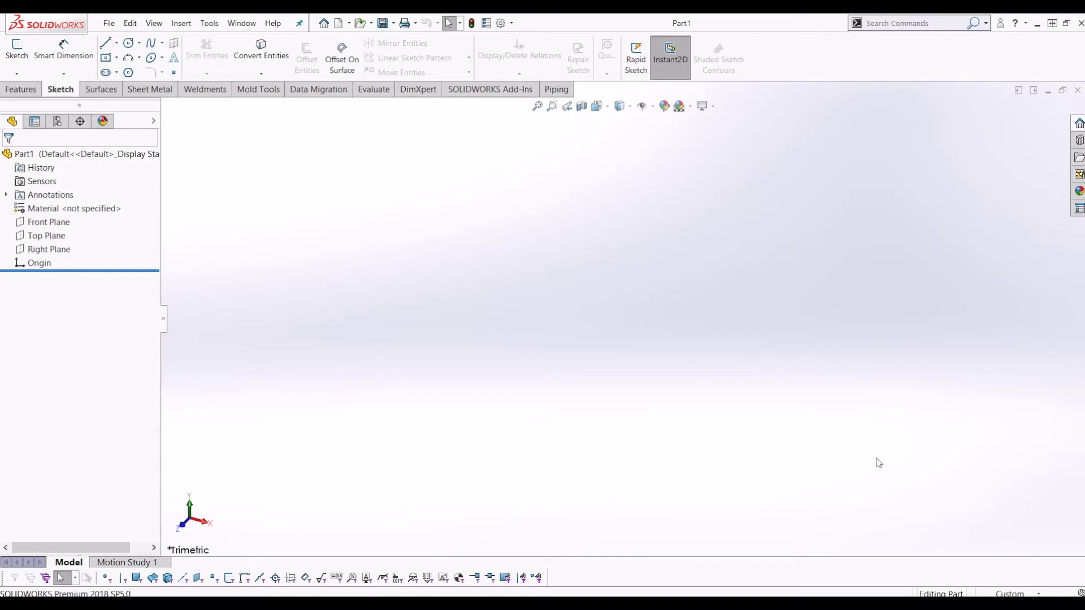
Step: Sketch a center rectangle about 53 mm wide and 114 mm high from the origin on the Front Plane
click(33, 46)
click(500, 205)
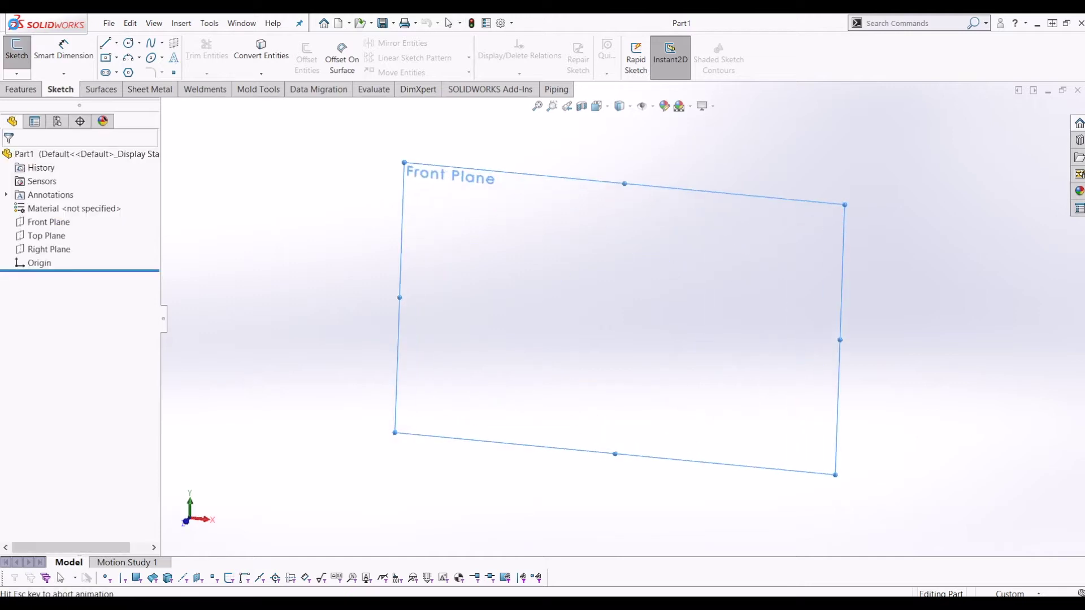
click(108, 59)
click(624, 318)
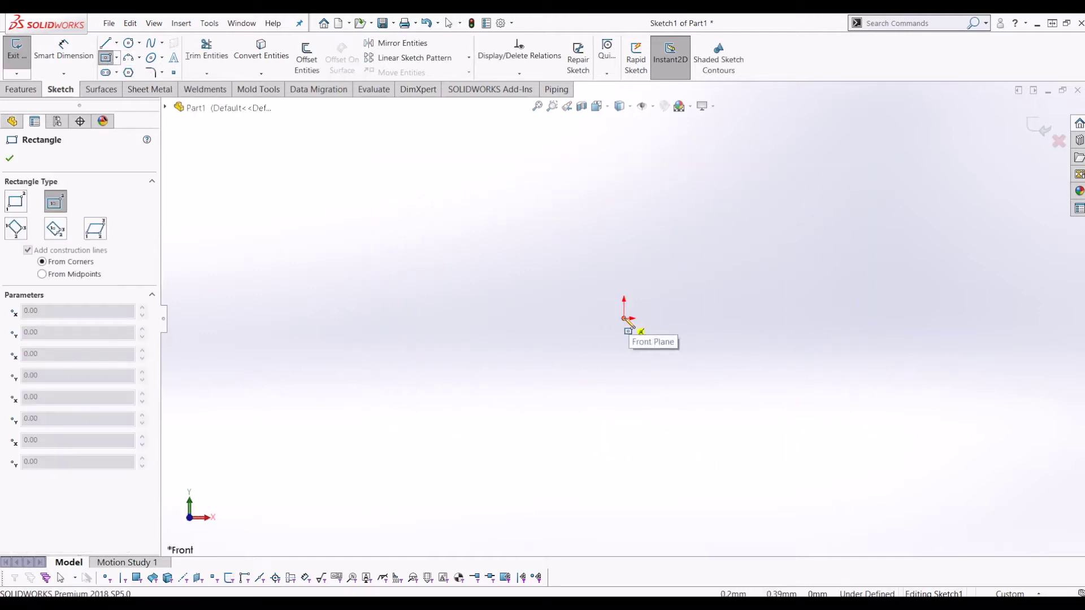
click(701, 483)
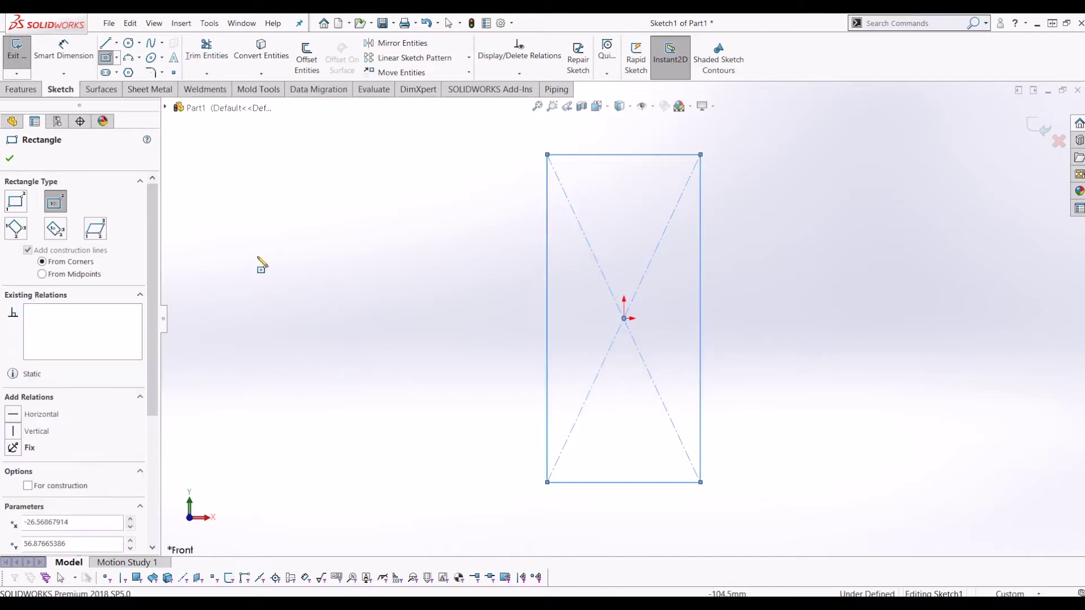
Step: Dimension the rectangle's height and set it to 146.7 mm
click(83, 53)
click(702, 274)
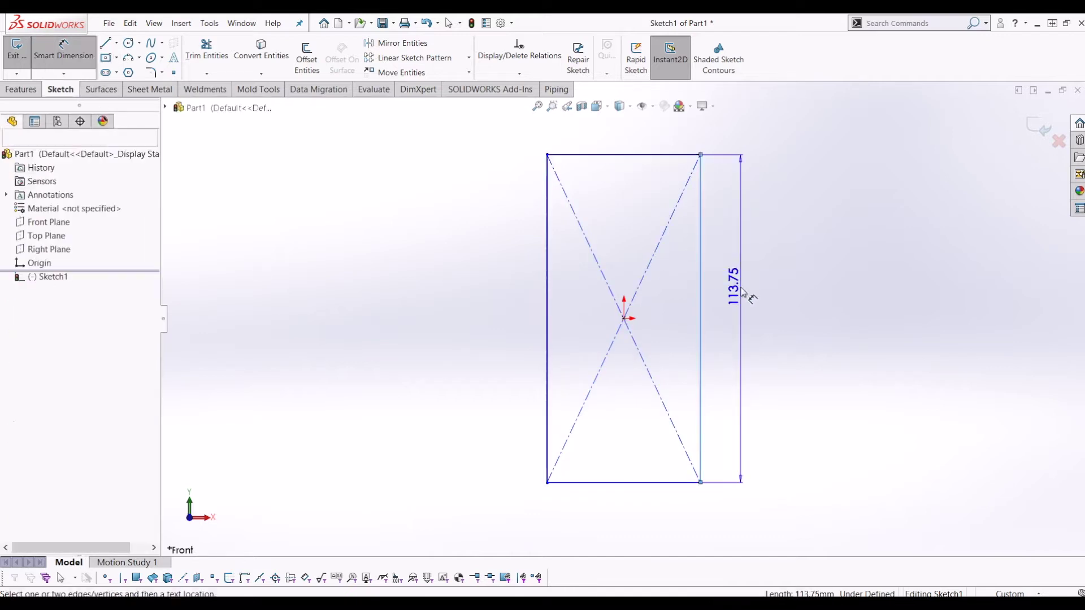
click(741, 288)
text(1)
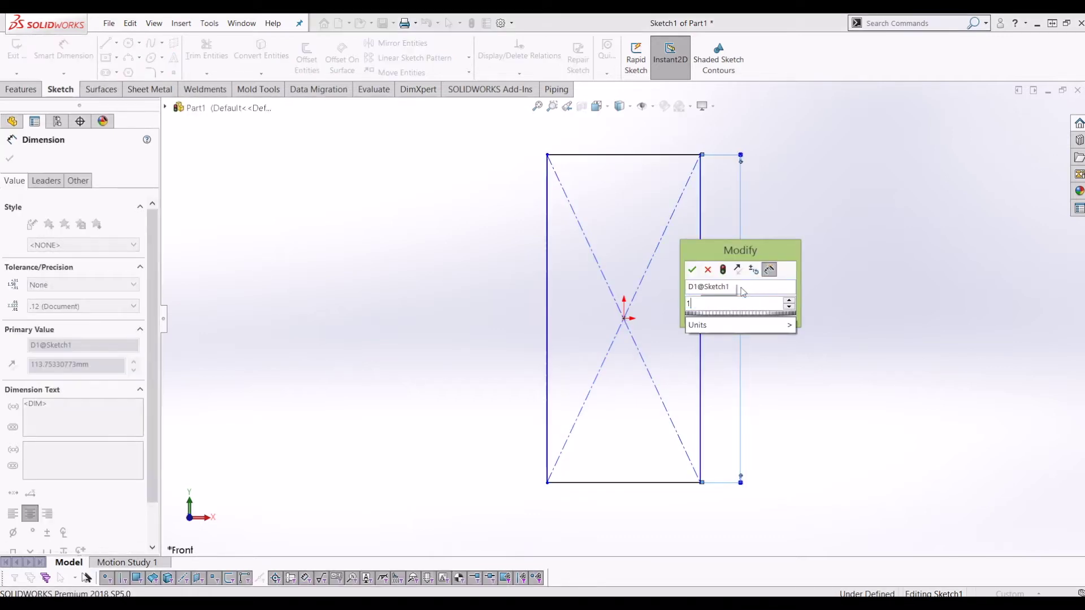
text(46.7)
key(Return)
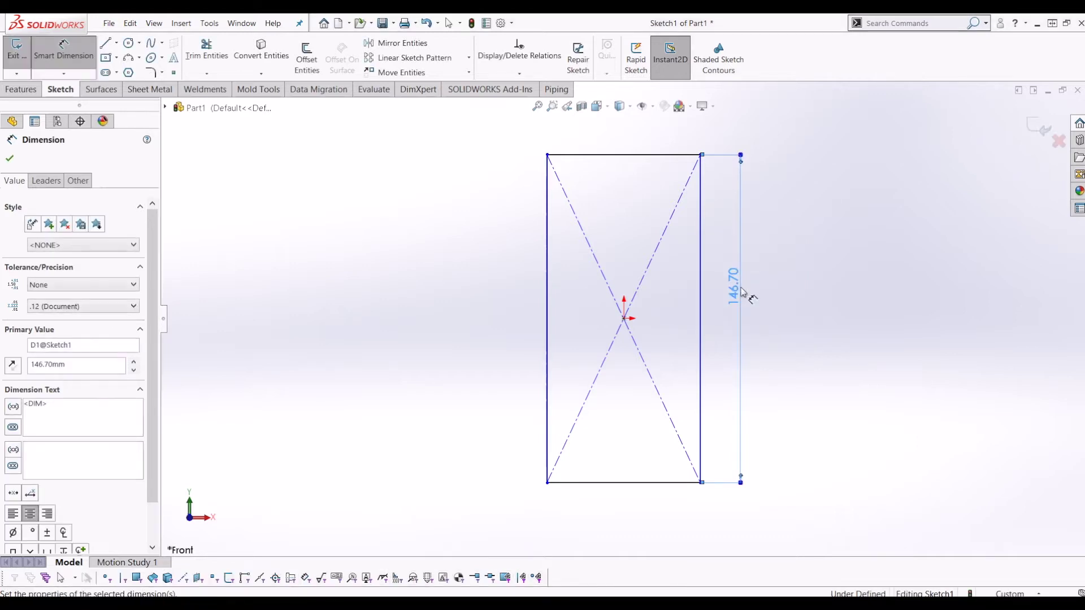
Step: Dimension the rectangle's width along its lower edge and set it to 71.5 mm
click(634, 483)
click(635, 515)
text(71.5)
key(Return)
Step: Round all four corners of the rectangle with 10 mm sketch fillets and exit the sketch
scroll(642, 354, up, 4)
scroll(775, 257, down, 1)
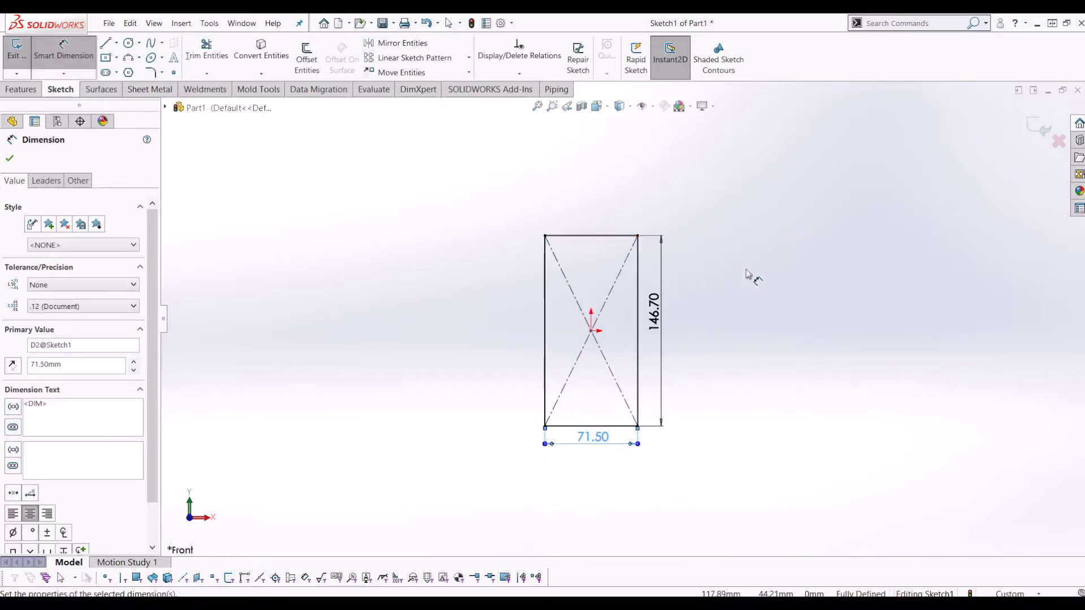
click(150, 72)
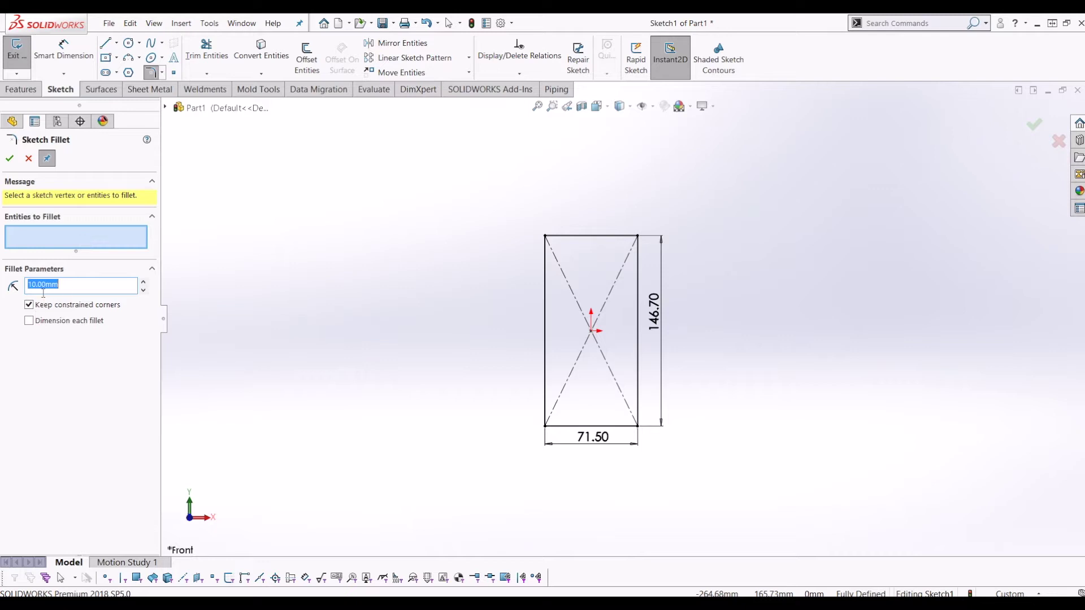
scroll(540, 265, down, 3)
click(674, 239)
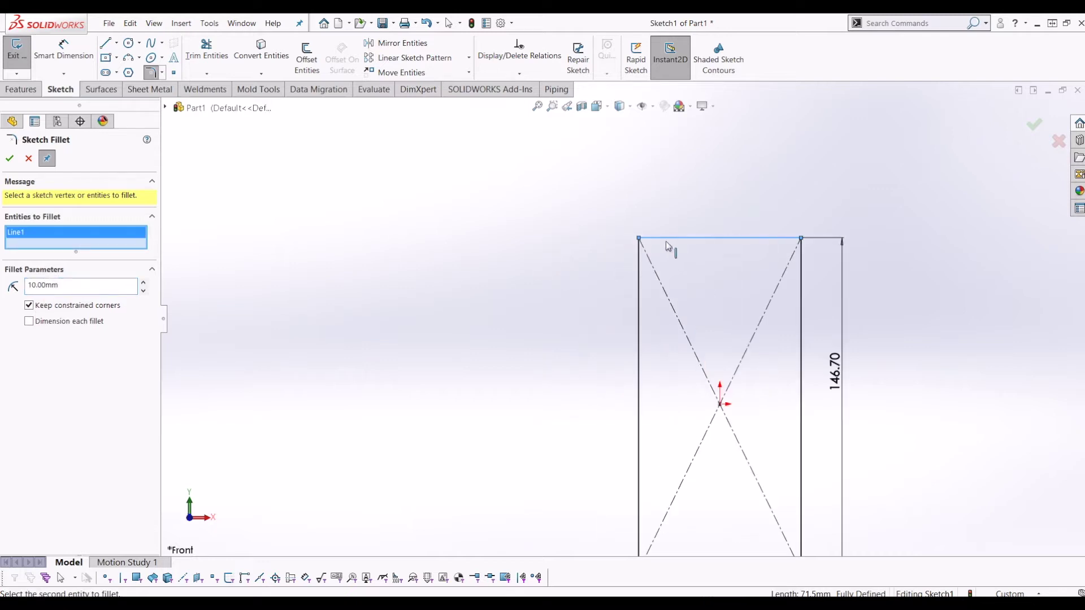
click(641, 268)
scroll(621, 319, up, 3)
scroll(631, 416, down, 2)
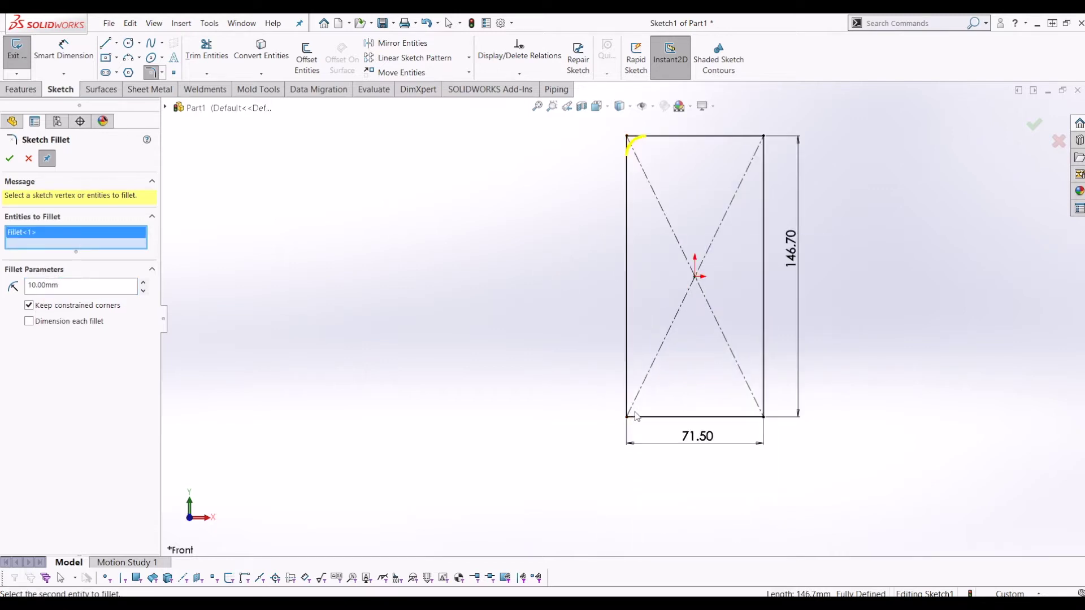
click(645, 418)
click(764, 384)
click(739, 418)
click(762, 228)
click(738, 137)
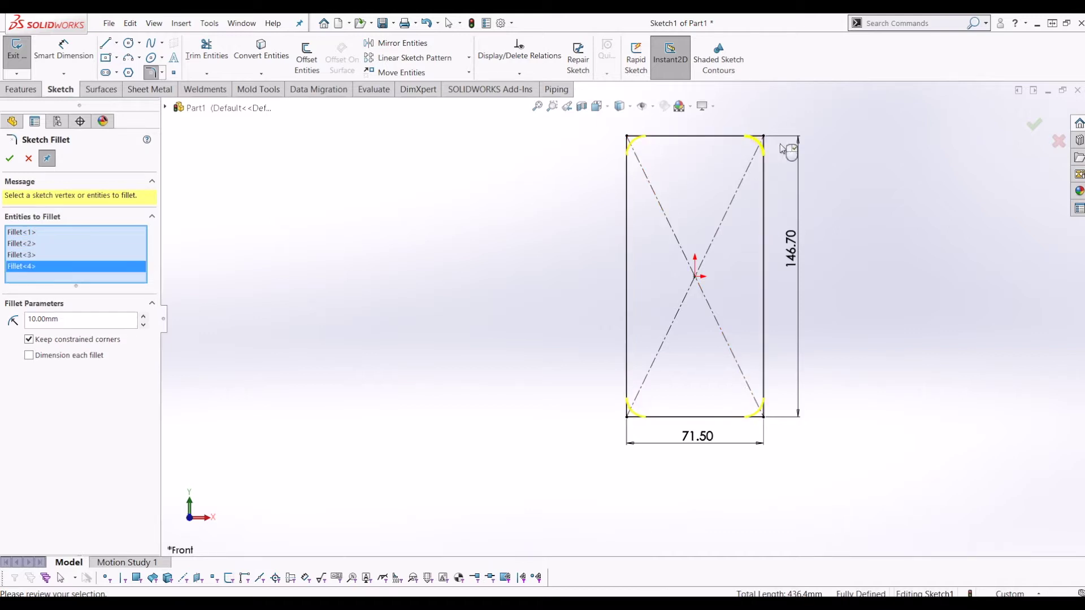
click(1034, 125)
mouse_move(1003, 149)
middle_down()
mouse_move(812, 239)
mouse_move(768, 280)
mouse_move(802, 279)
mouse_move(805, 268)
middle_up()
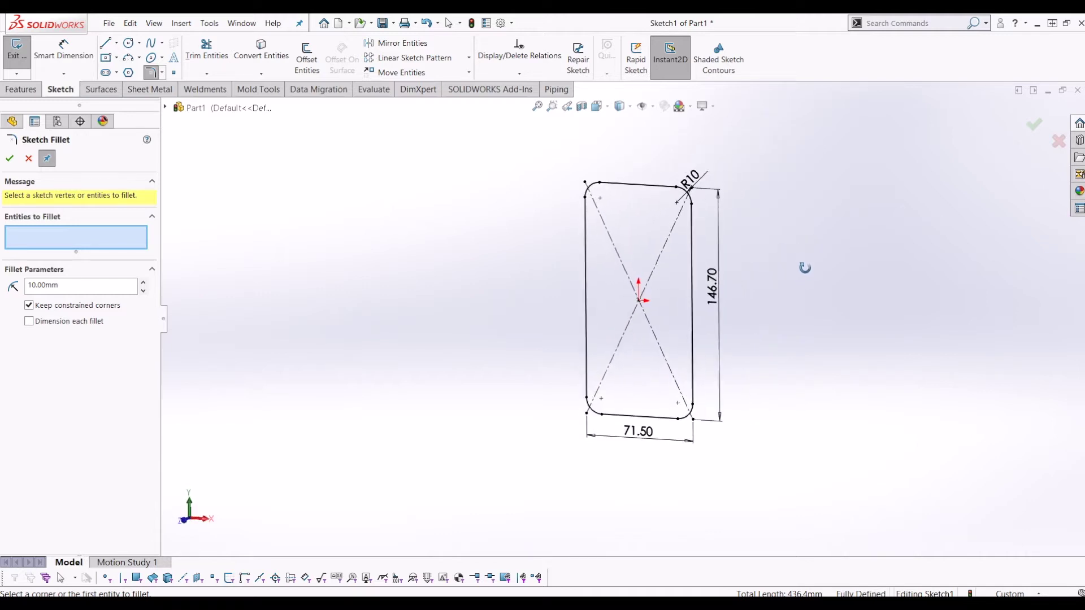
click(1038, 130)
click(1029, 138)
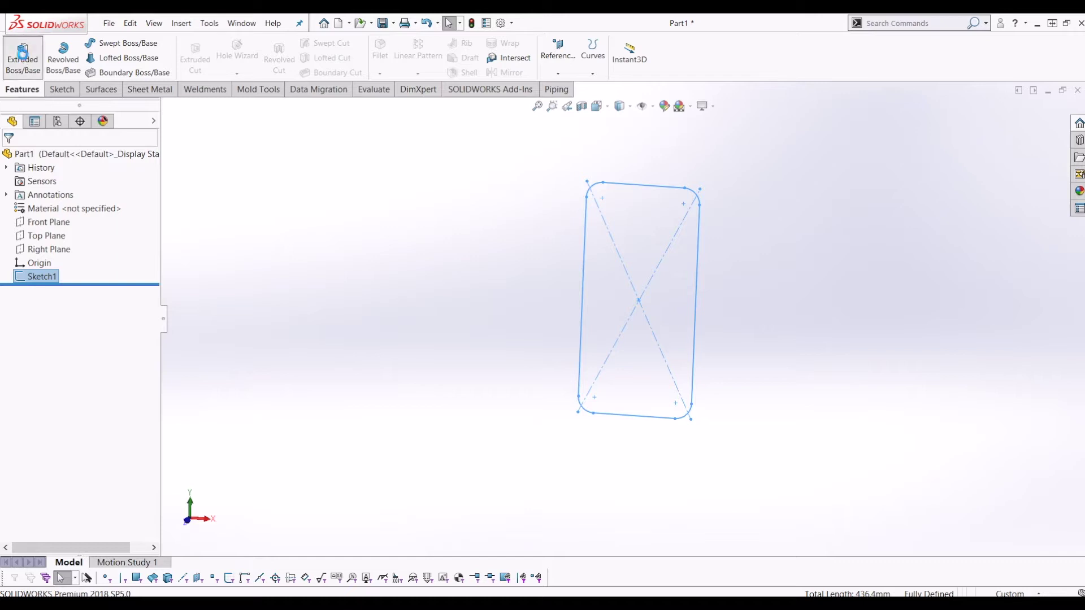
Step: Extrude the rounded rectangle 7.1 mm with the Mid Plane end condition
click(22, 54)
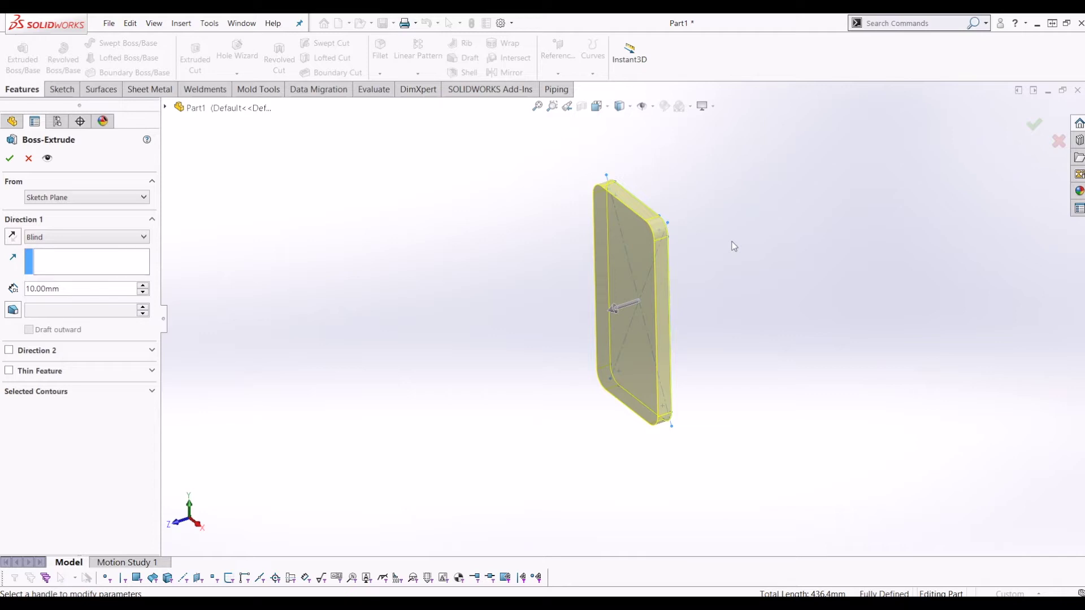
click(96, 289)
text(7.1)
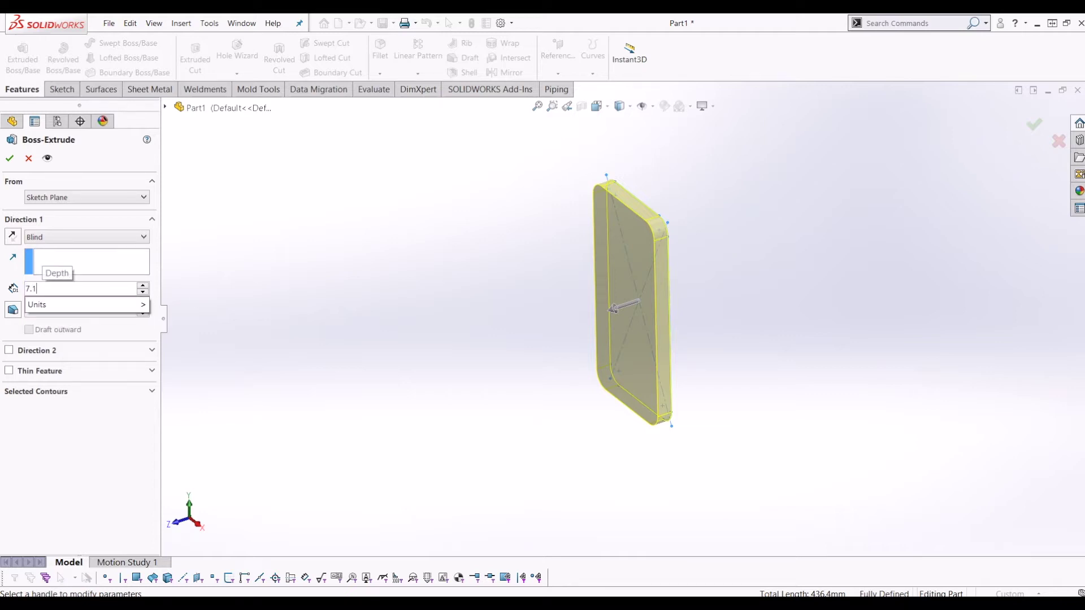
click(121, 240)
click(97, 240)
click(68, 298)
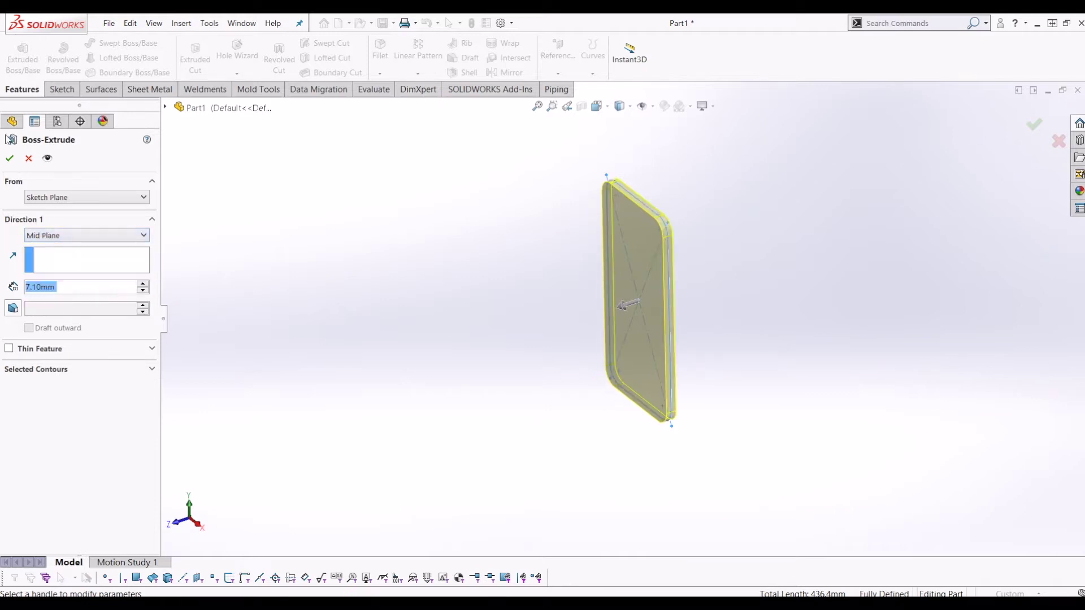
click(9, 158)
Step: Start a sketch on the body's large front face and insert the Front image as a sketch picture
mouse_move(740, 337)
middle_down()
mouse_move(800, 310)
mouse_move(683, 311)
mouse_move(504, 337)
mouse_move(423, 323)
mouse_move(637, 288)
mouse_move(787, 219)
mouse_move(816, 192)
mouse_move(722, 178)
mouse_move(797, 225)
mouse_move(633, 260)
middle_up()
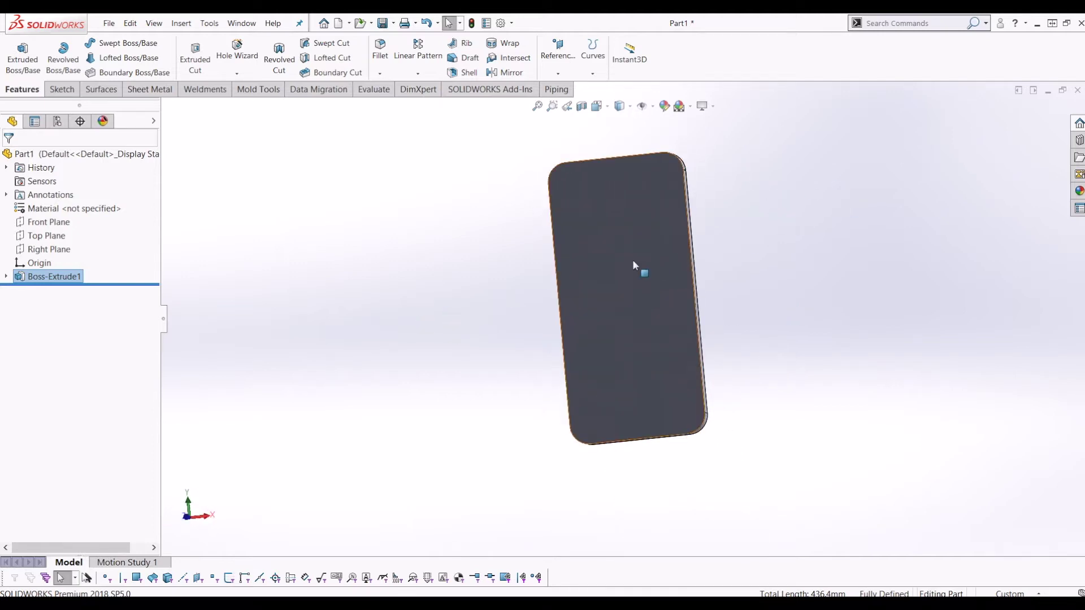
click(633, 260)
click(65, 91)
click(17, 50)
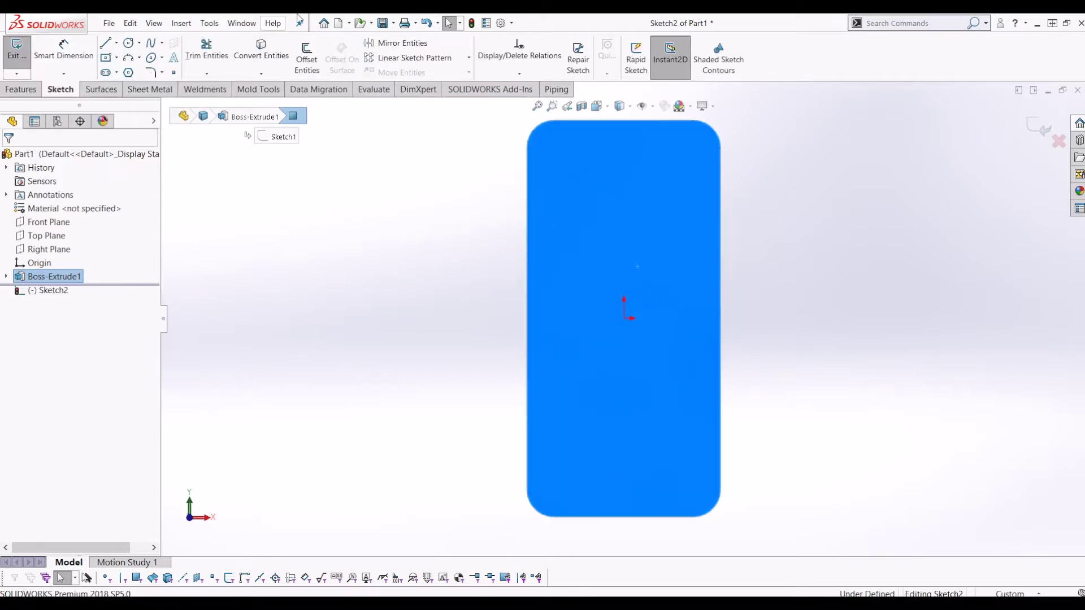
click(203, 26)
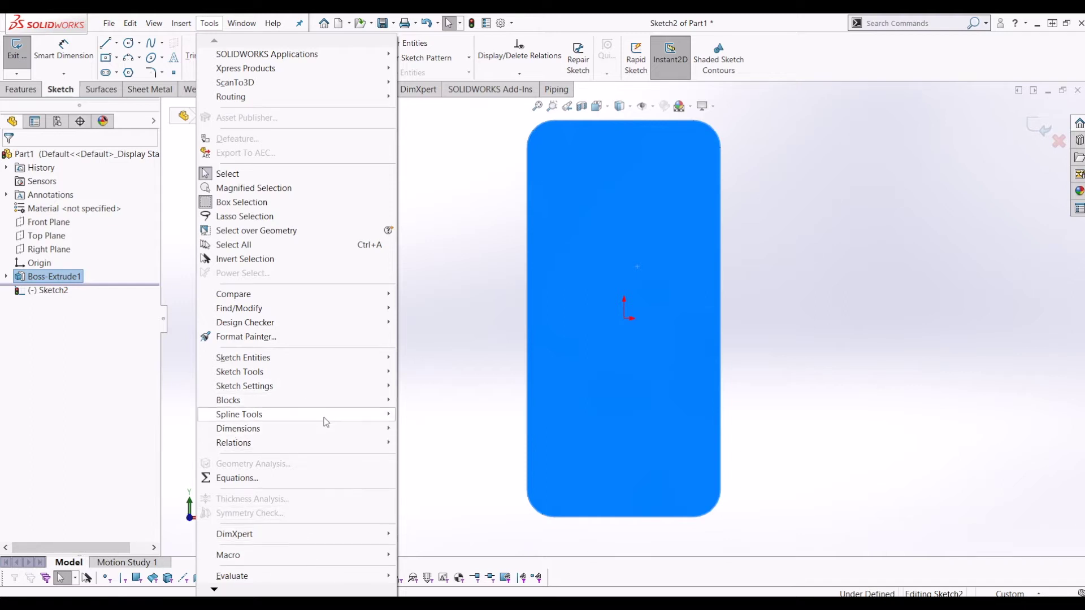
mouse_move(327, 380)
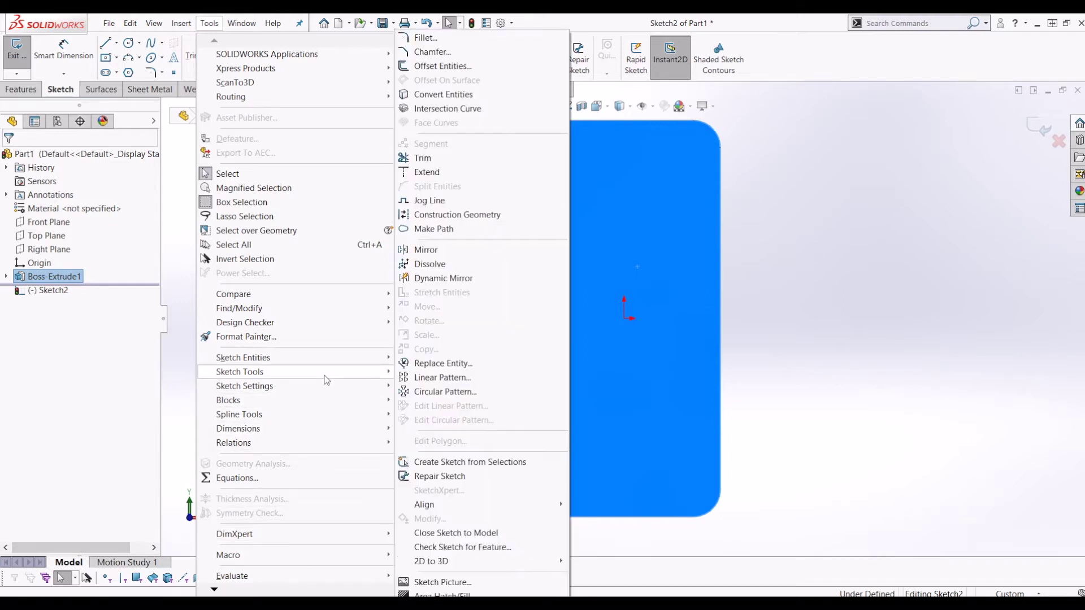
click(452, 582)
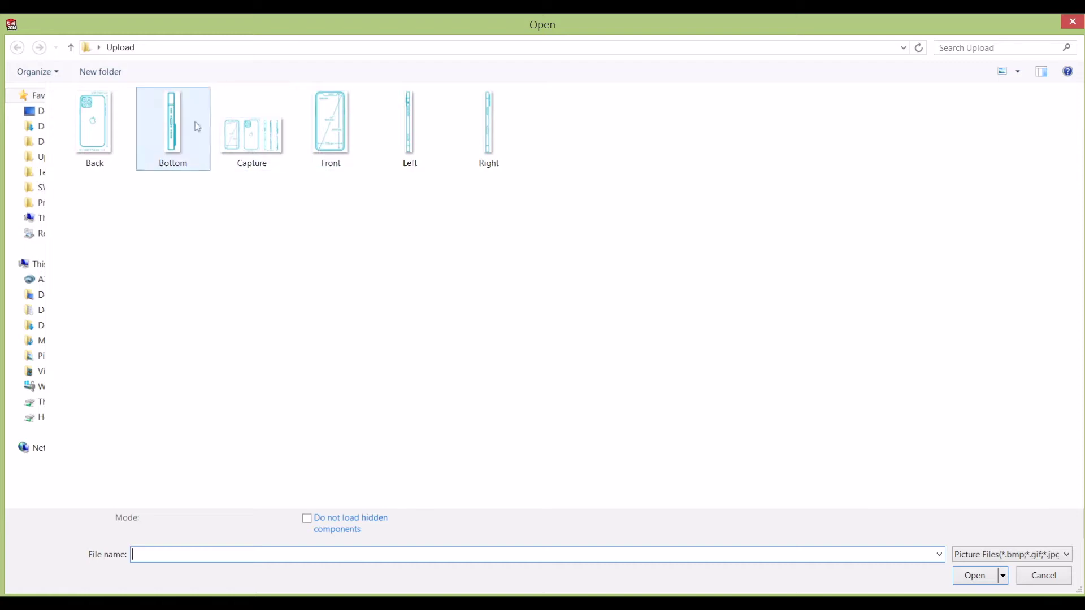
double_click(330, 134)
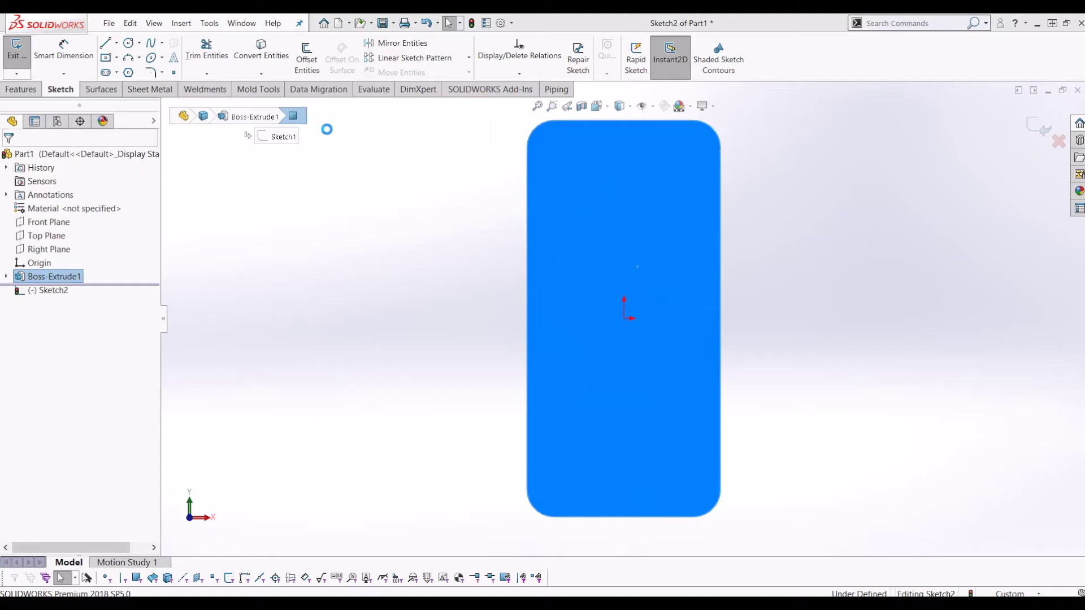
Step: Move the sketch picture beside the body and set its full-image transparency to 0.40
scroll(629, 330, up, 3)
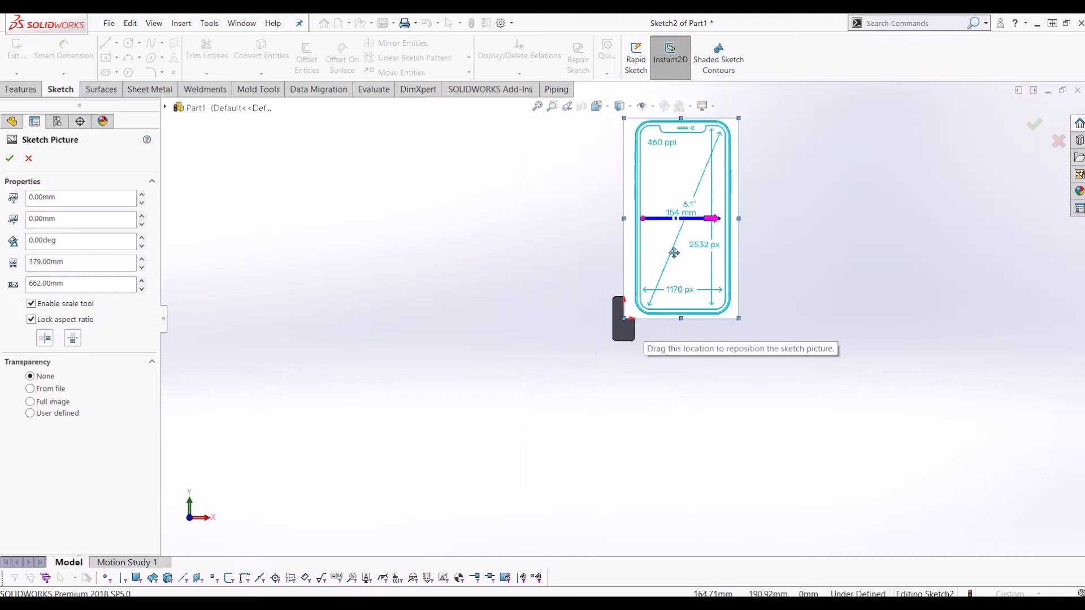
mouse_move(671, 246)
mouse_down()
mouse_move(725, 369)
mouse_move(696, 340)
mouse_up()
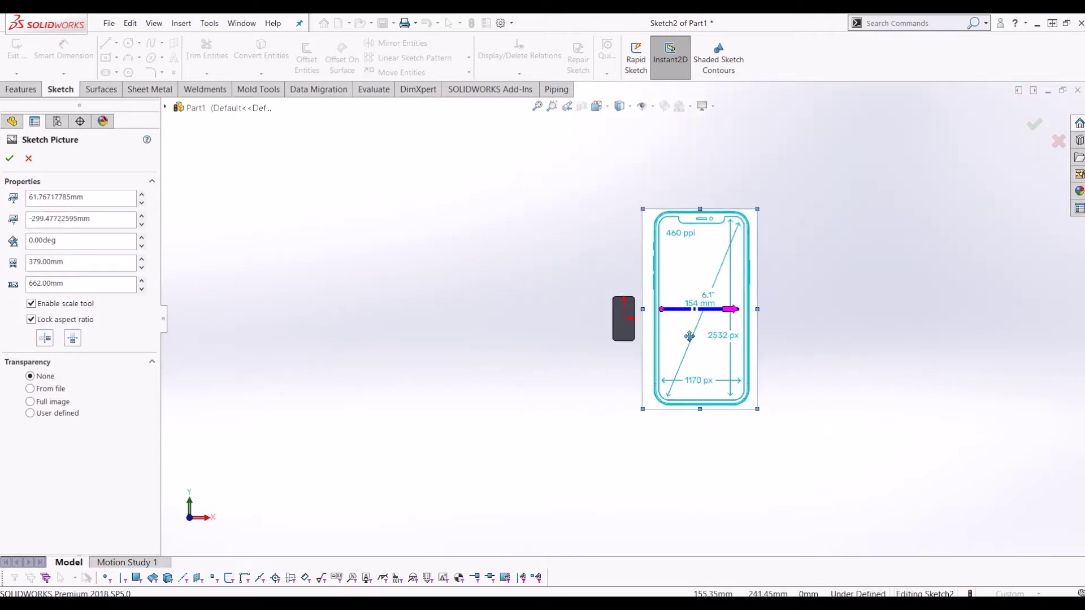
scroll(732, 322, down, 2)
scroll(735, 325, down, 2)
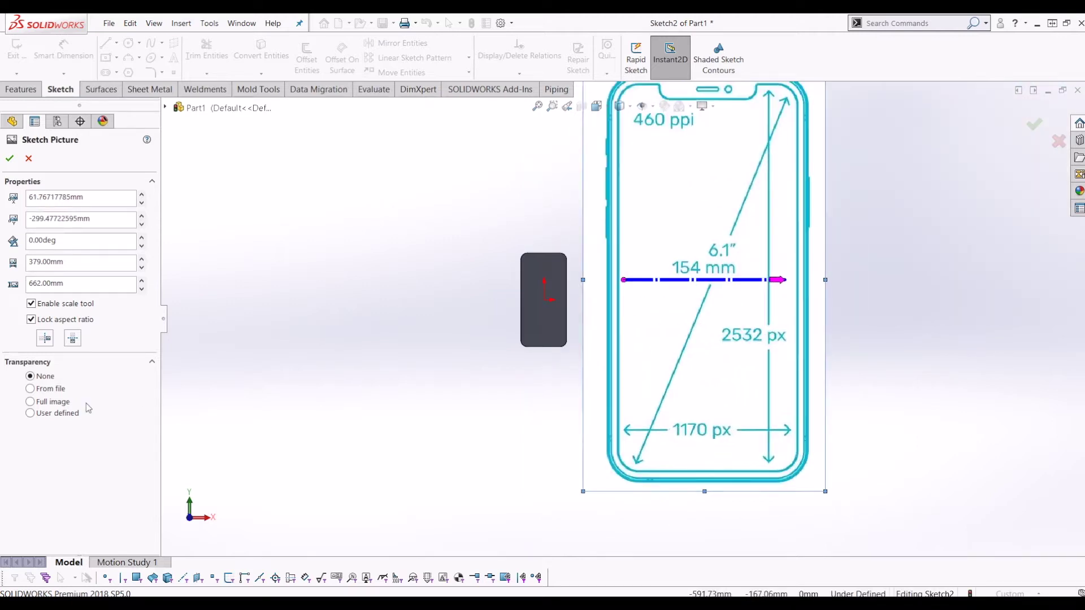
click(54, 402)
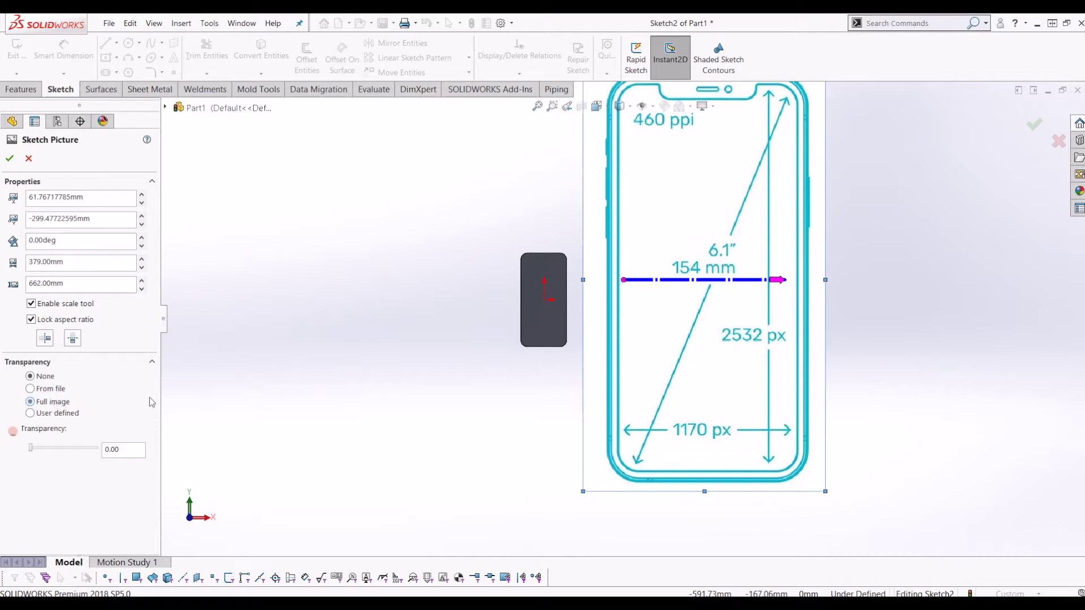
drag(30, 448, 57, 448)
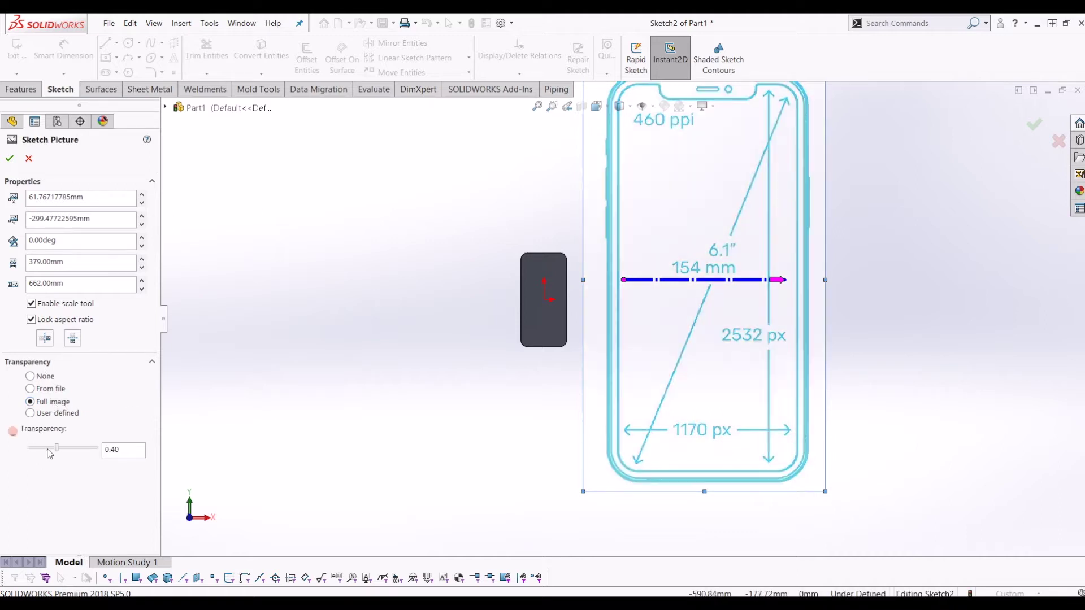
Step: Scale the sketch picture to about 87.8 by 153.4 mm and align its phone outline with the body
mouse_move(676, 324)
mouse_down()
mouse_move(594, 327)
mouse_move(616, 325)
mouse_move(597, 338)
mouse_up()
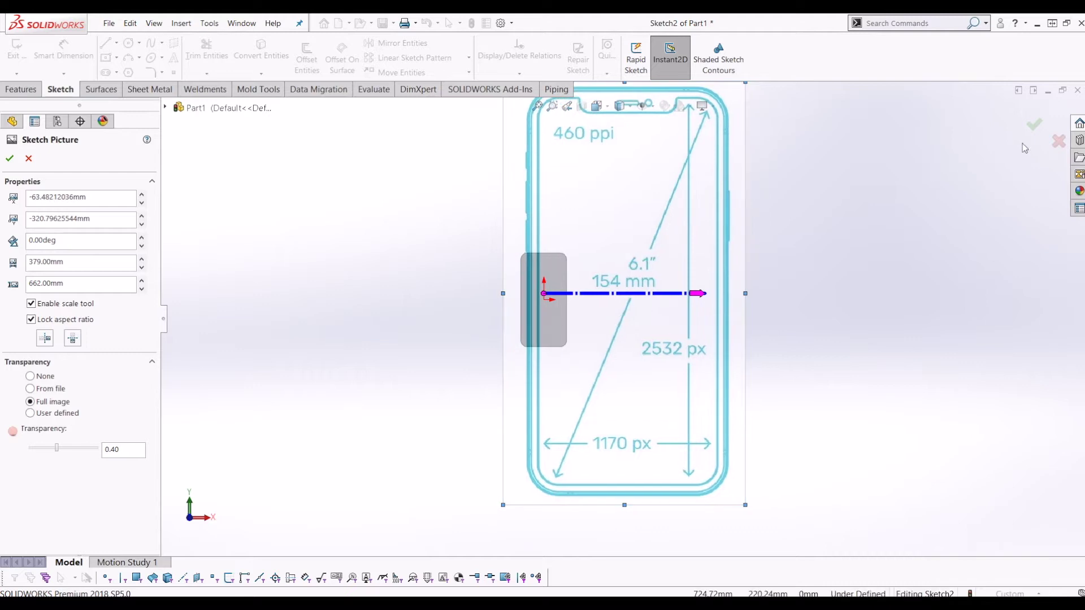
click(1032, 124)
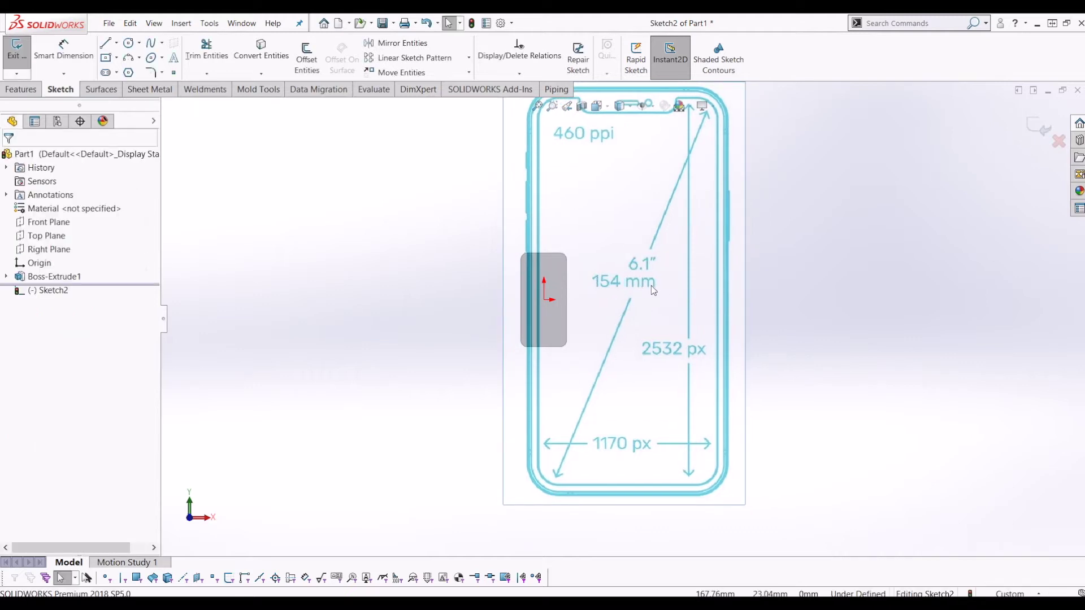
double_click(686, 291)
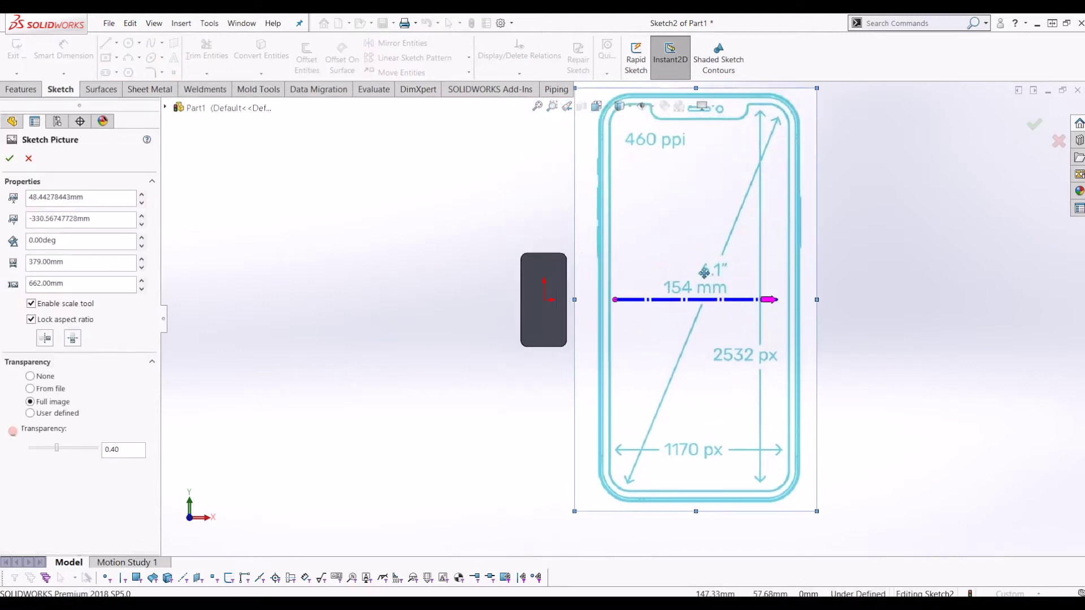
mouse_move(694, 239)
mouse_down()
mouse_move(581, 315)
mouse_move(732, 232)
mouse_up()
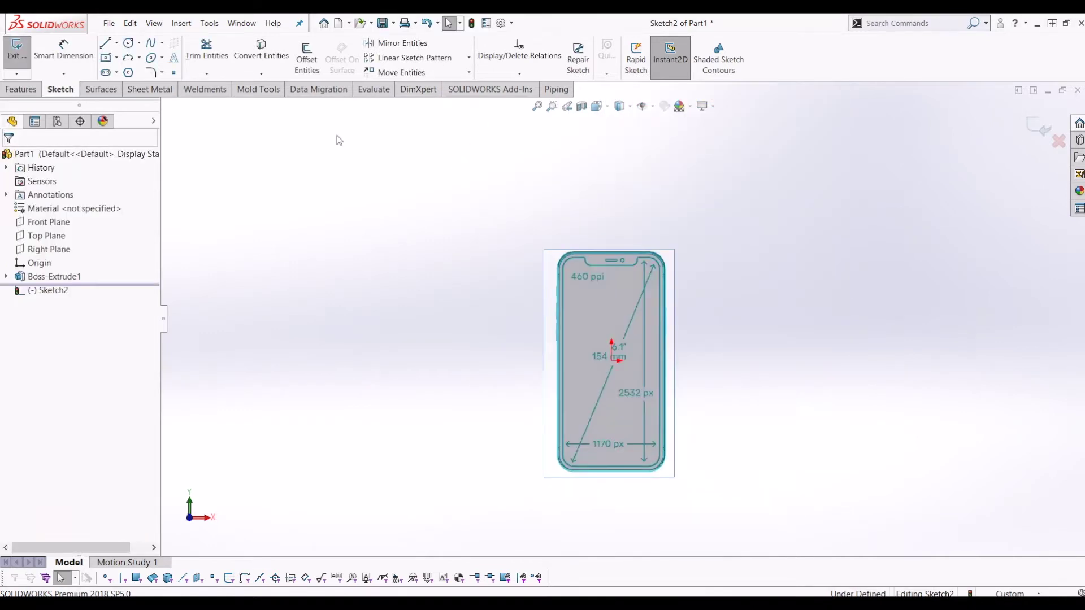
Step: Set the sketch picture's full-image transparency to 0.72 and accept the picture settings
scroll(668, 351, down, 1)
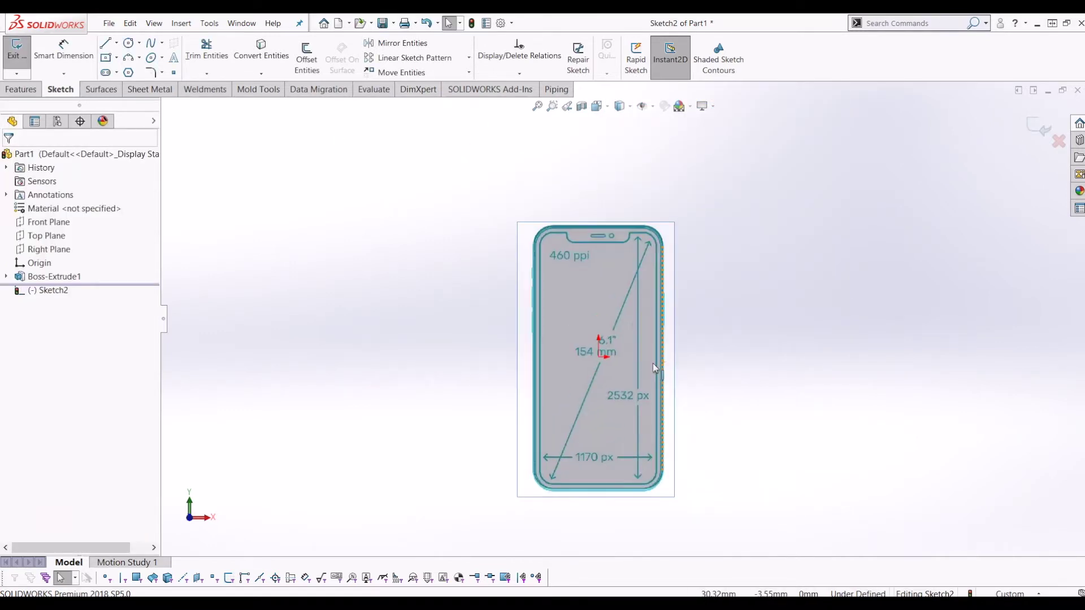
scroll(577, 263, down, 5)
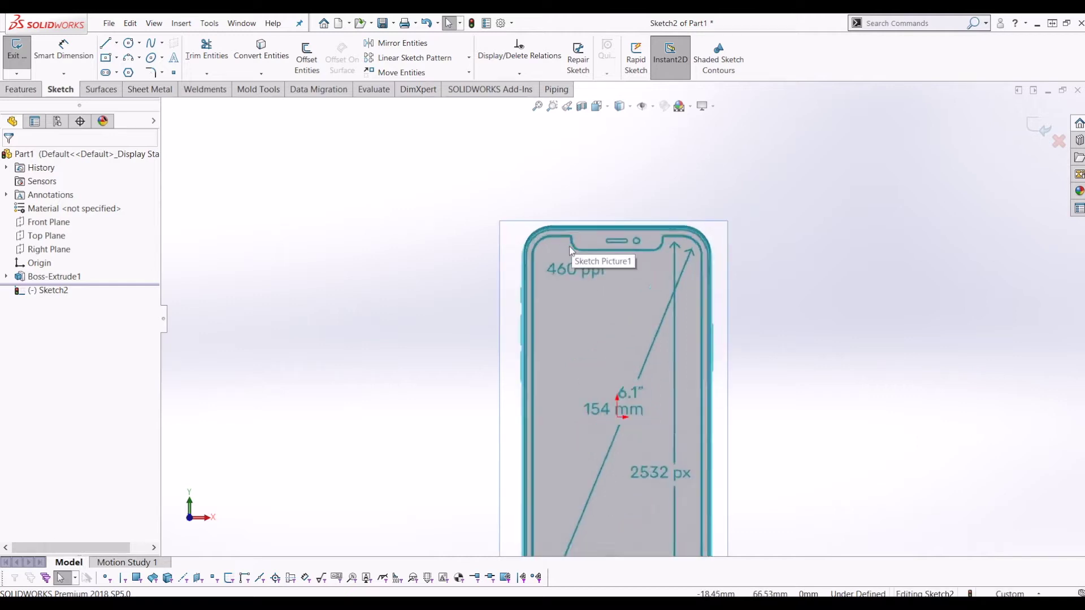
scroll(507, 239, up, 4)
scroll(734, 467, up, 1)
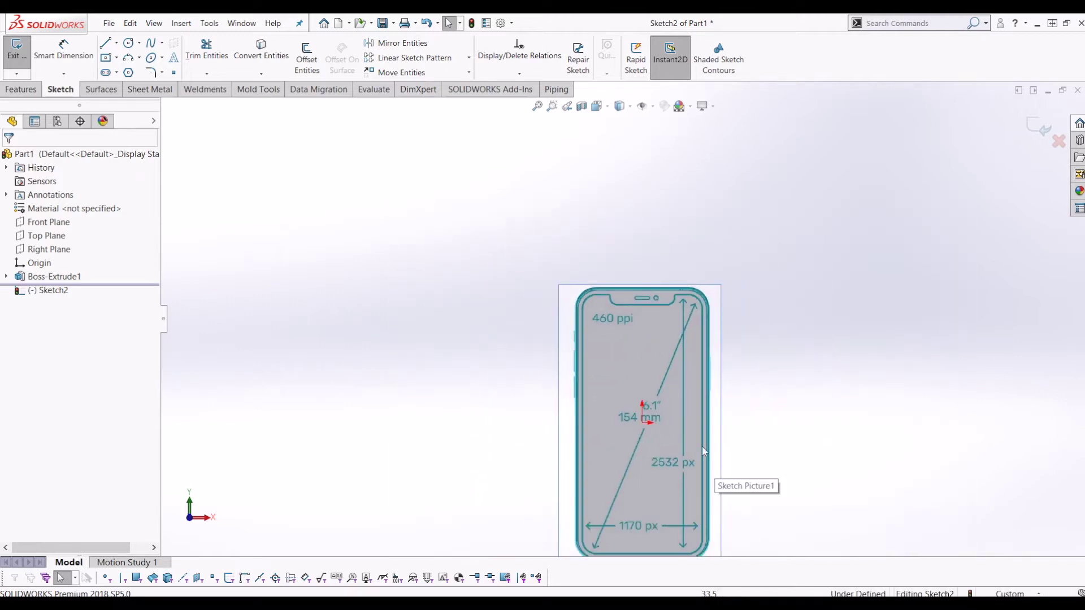
click(719, 385)
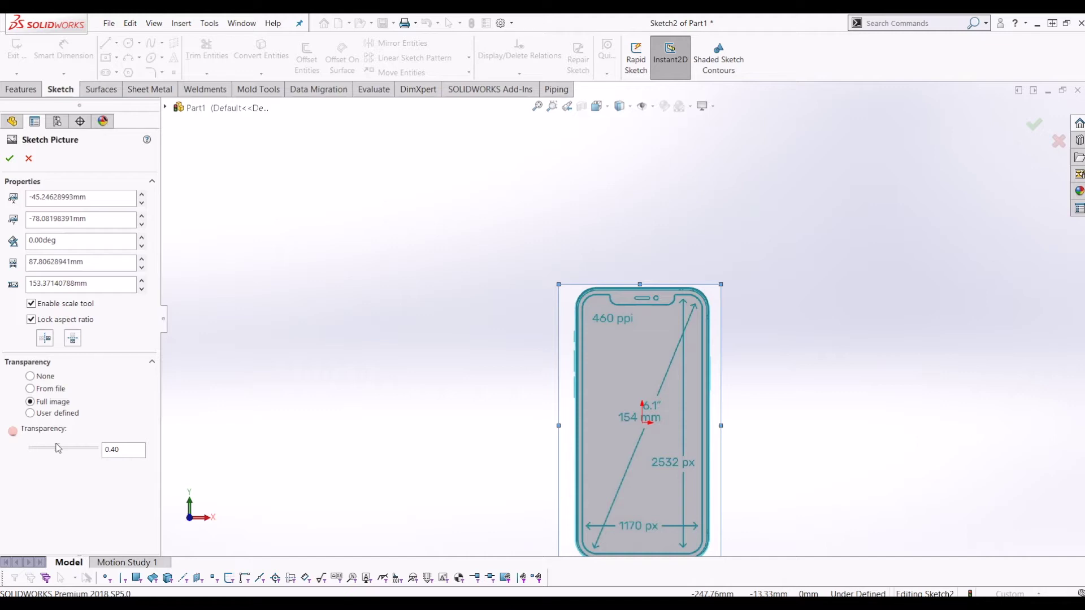
click(72, 449)
drag(71, 449, 77, 448)
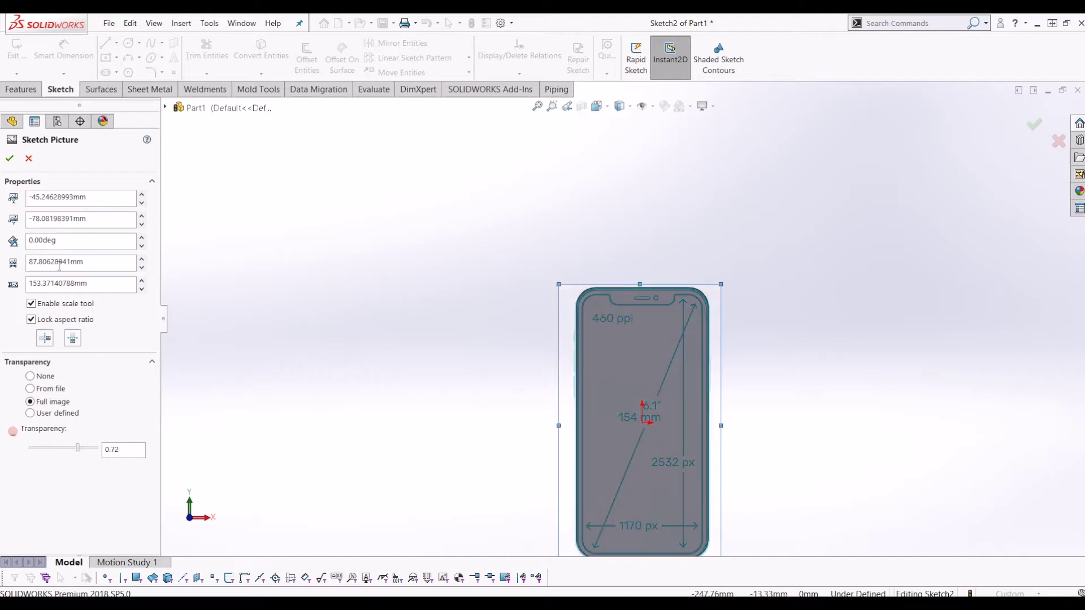
click(11, 159)
Step: Trace the earpiece outline in the notch with a horizontal straight slot about 6.42 mm between arc centres and 1.66 mm wide
scroll(643, 313, up, 2)
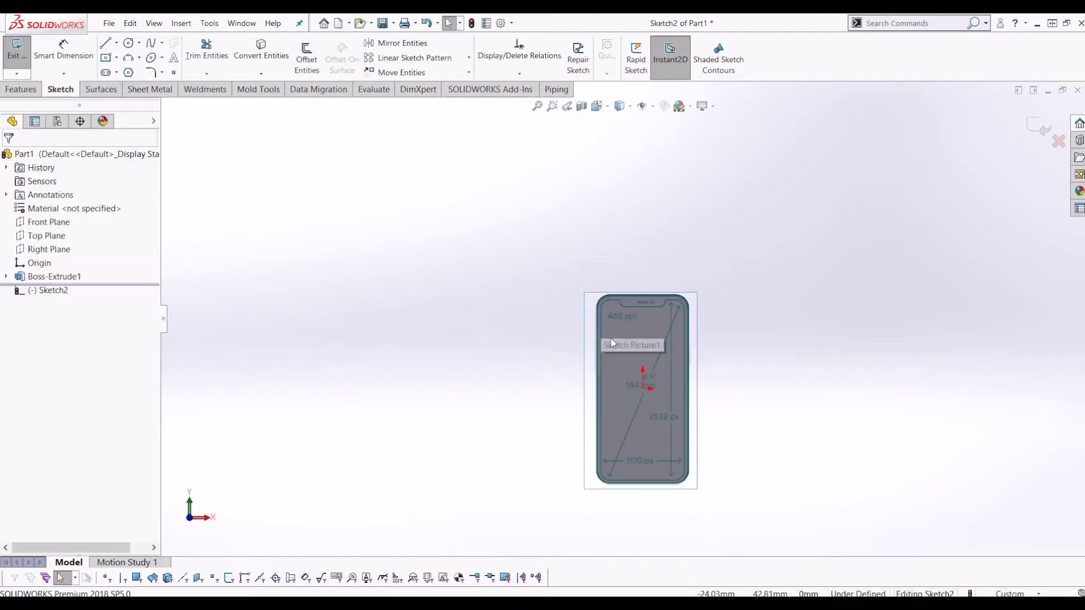
scroll(639, 309, down, 2)
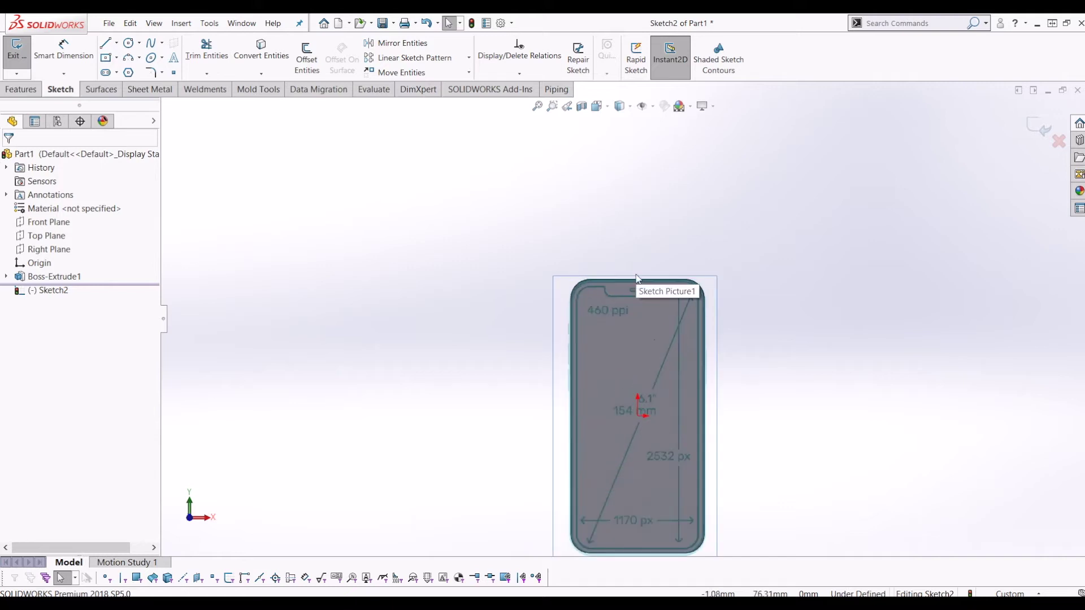
scroll(637, 278, down, 2)
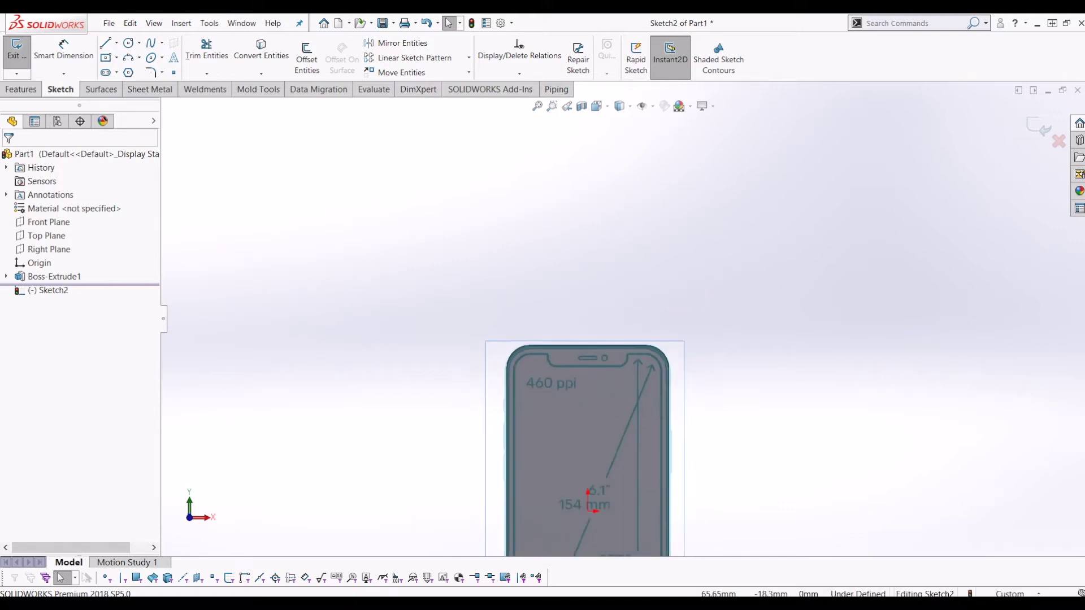
scroll(551, 357, down, 3)
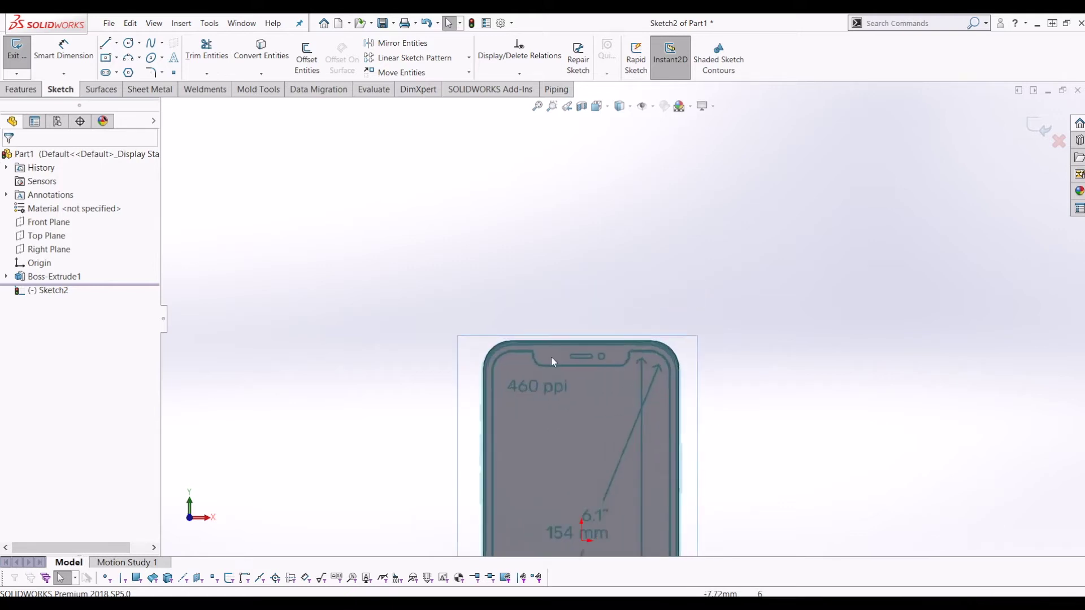
click(106, 73)
scroll(566, 308, down, 5)
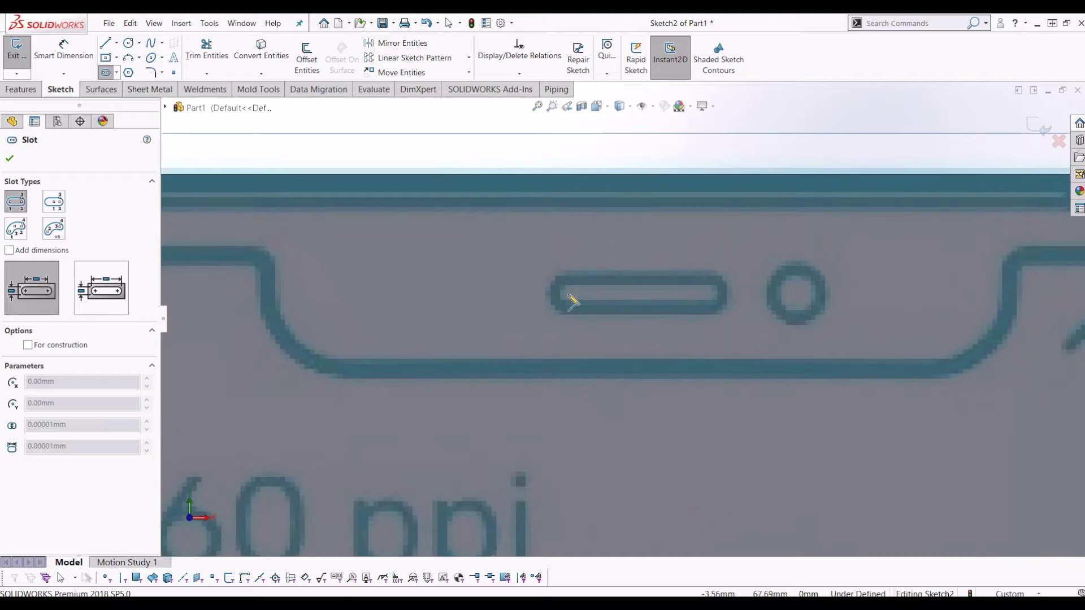
click(573, 294)
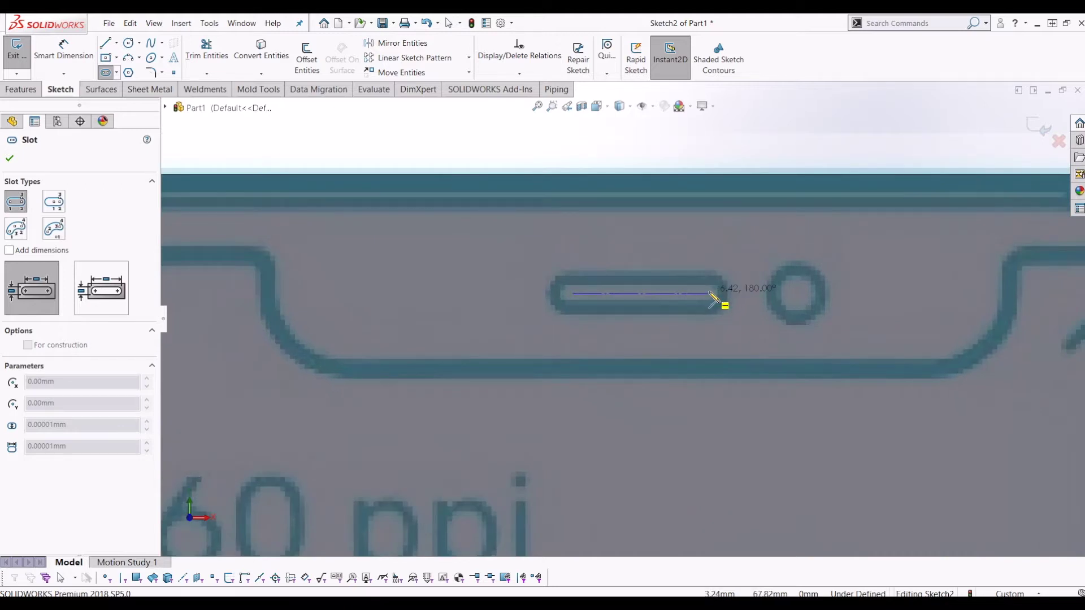
click(709, 294)
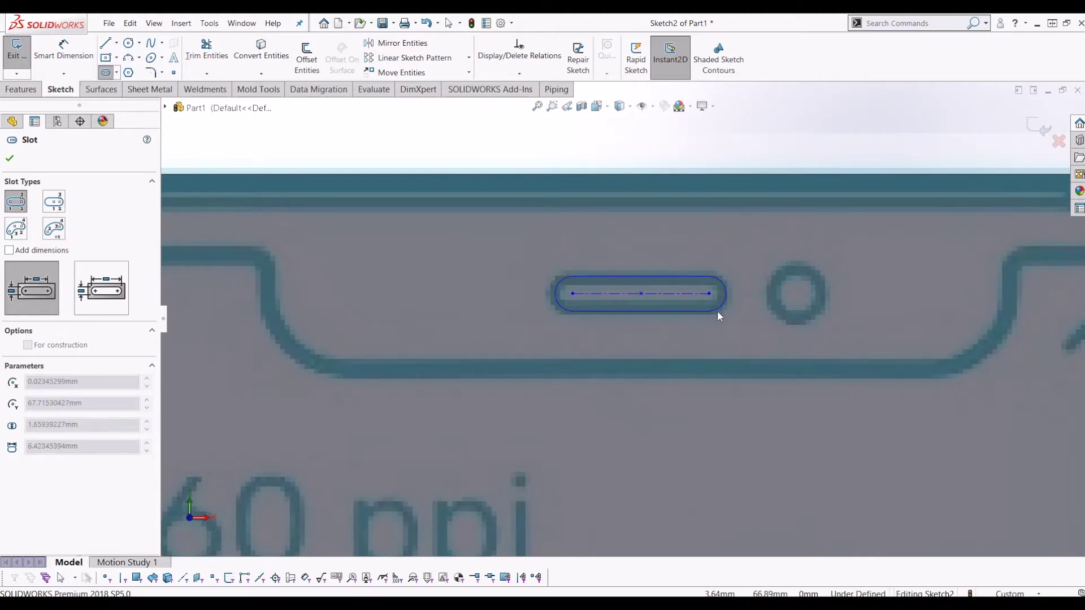
click(717, 310)
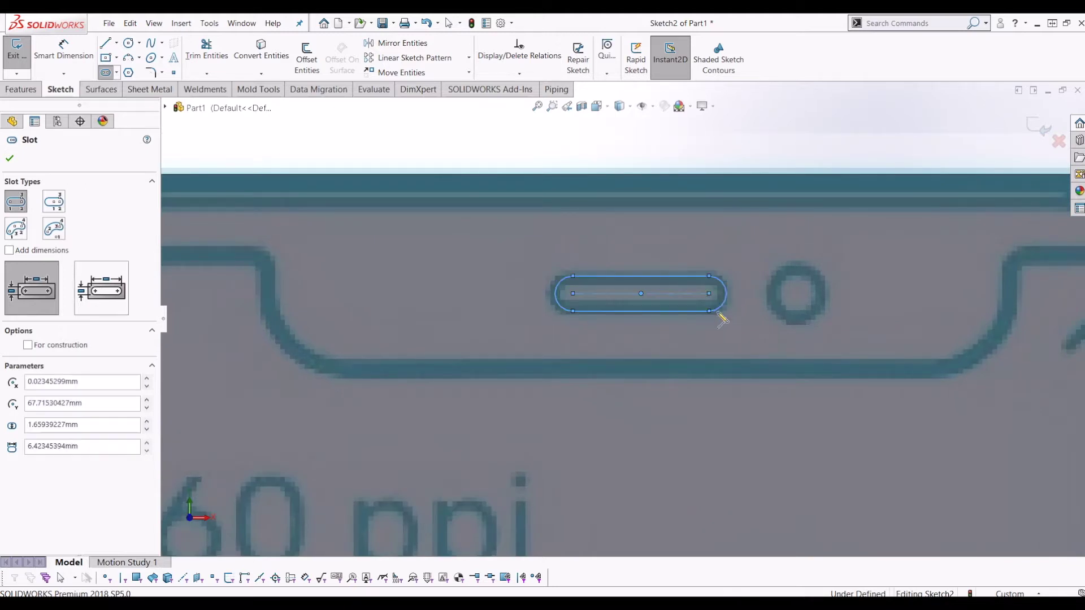
Step: Trace the front camera outline beside the slot with a circle of about 1.33 mm radius, centred level with the slot
click(128, 44)
click(797, 294)
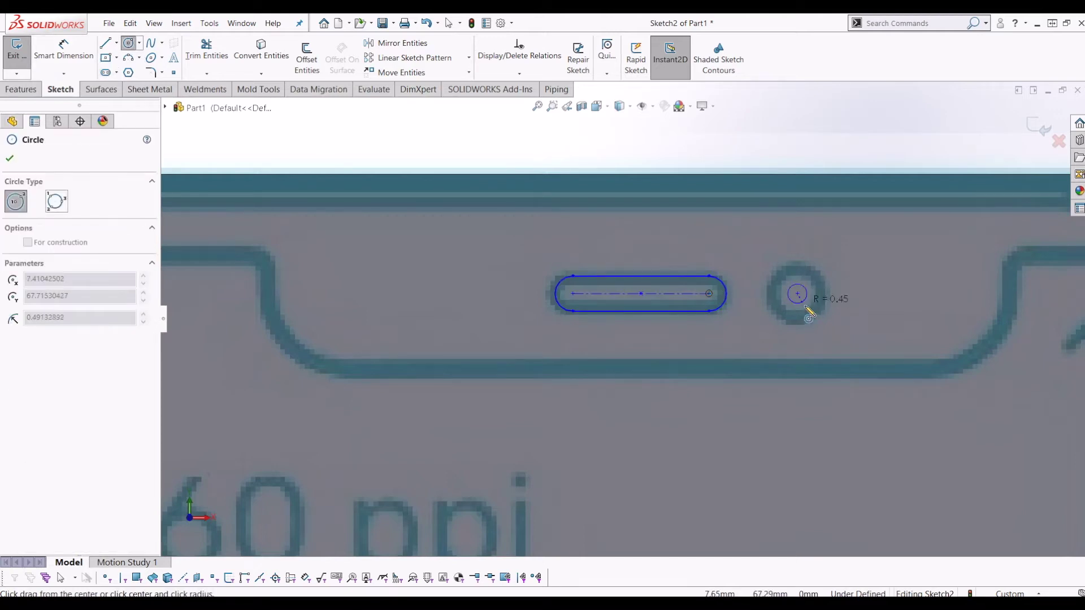
click(815, 324)
Step: Dimension the slot's centre horizontally from the body's left edge and set the distance to 35.5 mm
scroll(830, 353, up, 5)
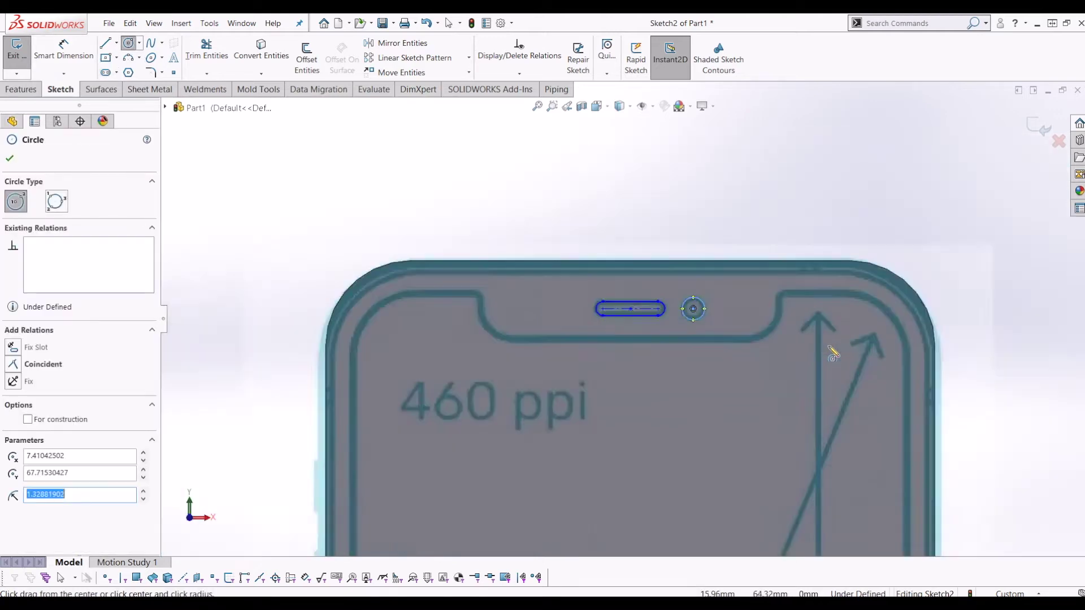
click(78, 49)
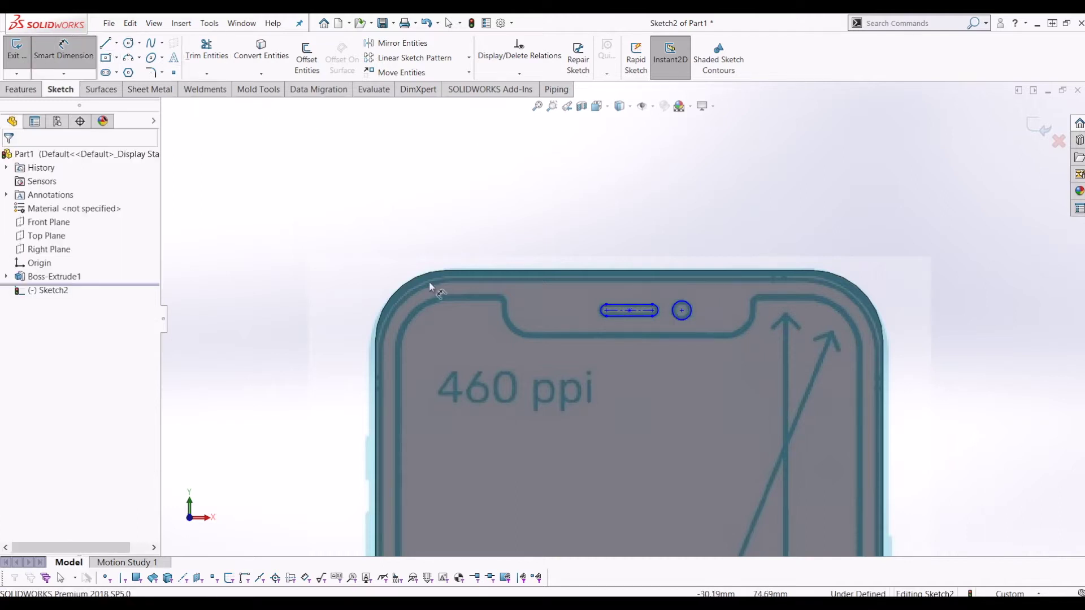
click(375, 363)
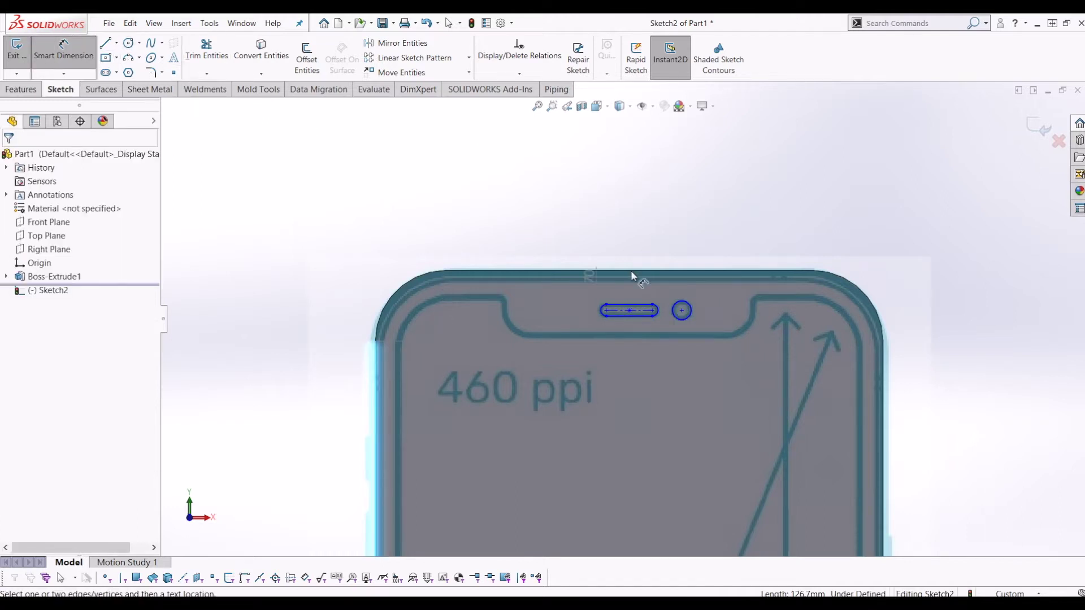
click(629, 310)
click(544, 225)
text(35)
key(Return)
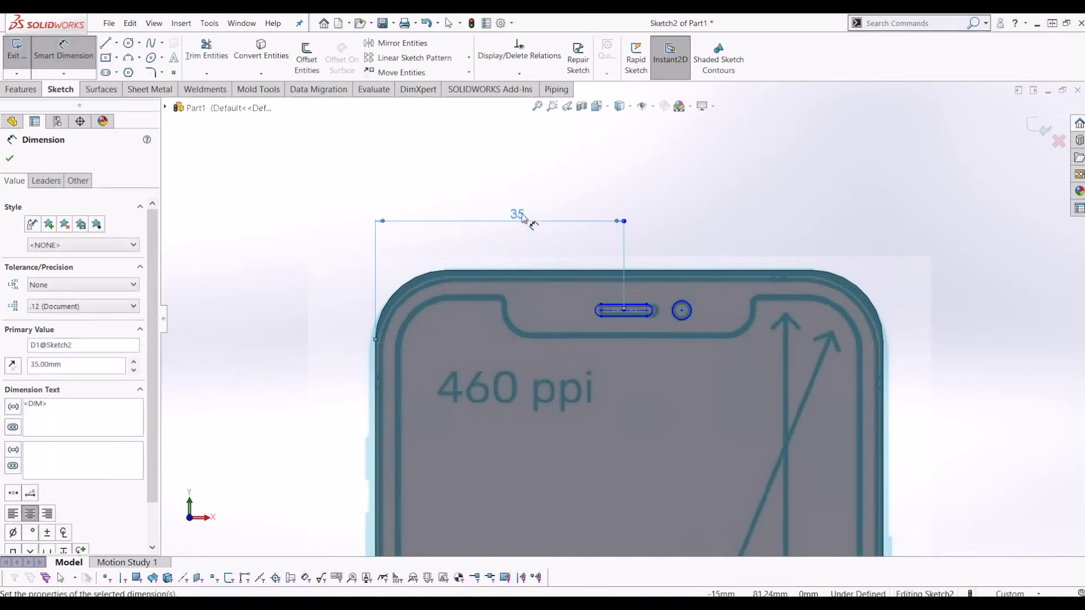
double_click(519, 216)
text(35.5)
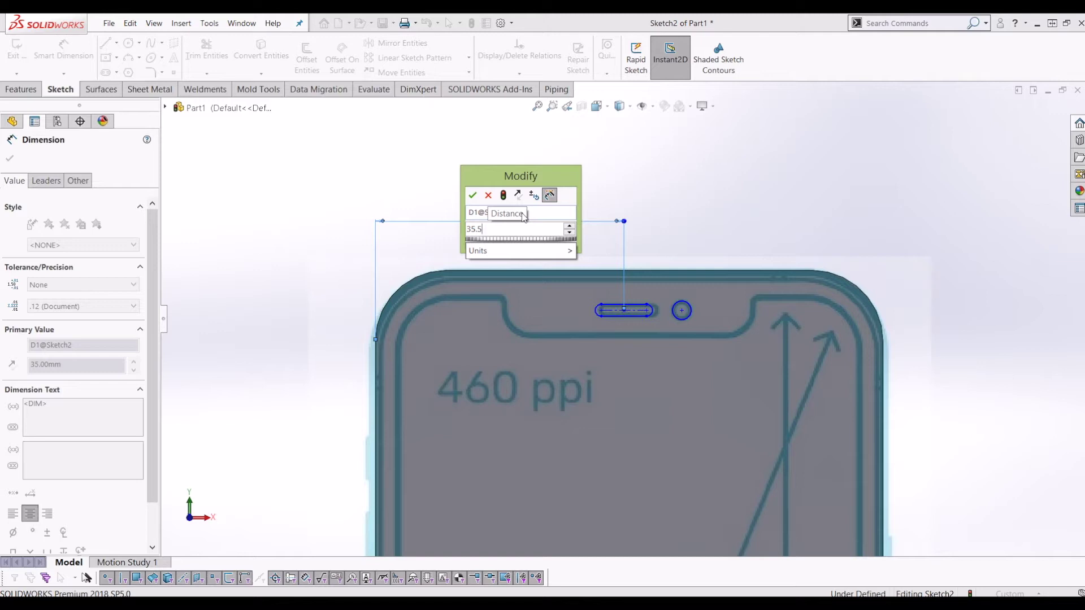
key(Return)
Step: Dimension the slot's centre-to-centre length and set it to 6.5 mm
scroll(619, 305, down, 3)
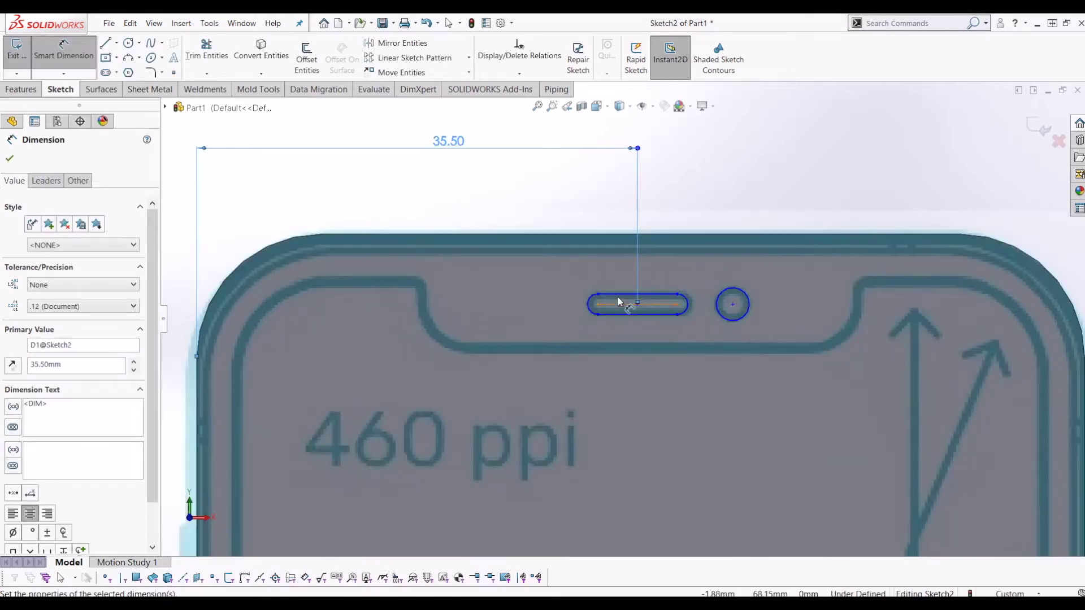
click(680, 305)
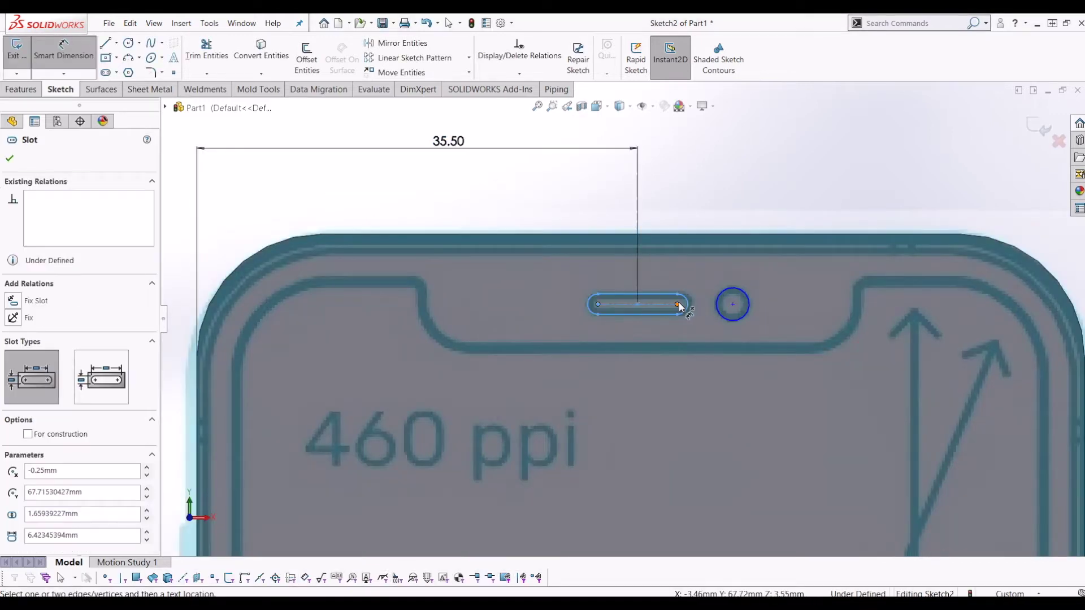
click(642, 334)
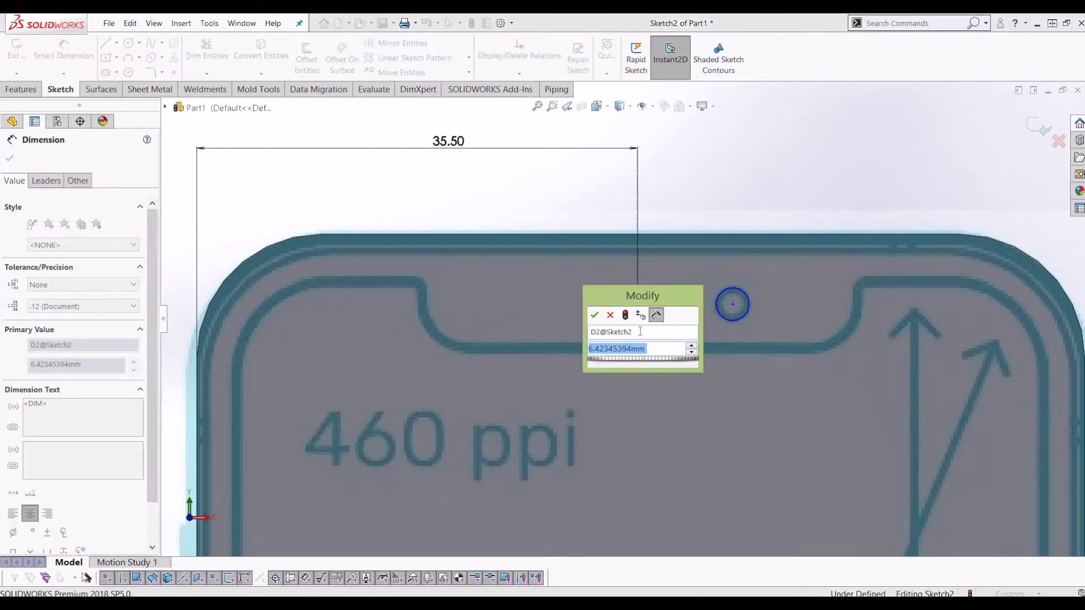
text(6.5)
key(Return)
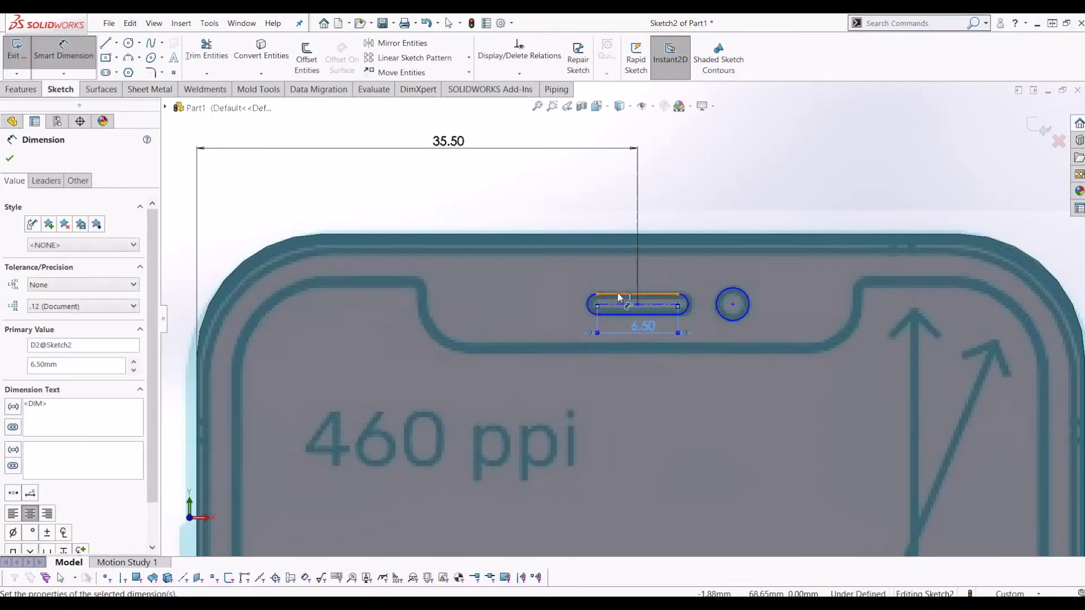
Step: Dimension the slot's width between its two straight sides and set it to 1.6 mm
click(620, 298)
click(571, 304)
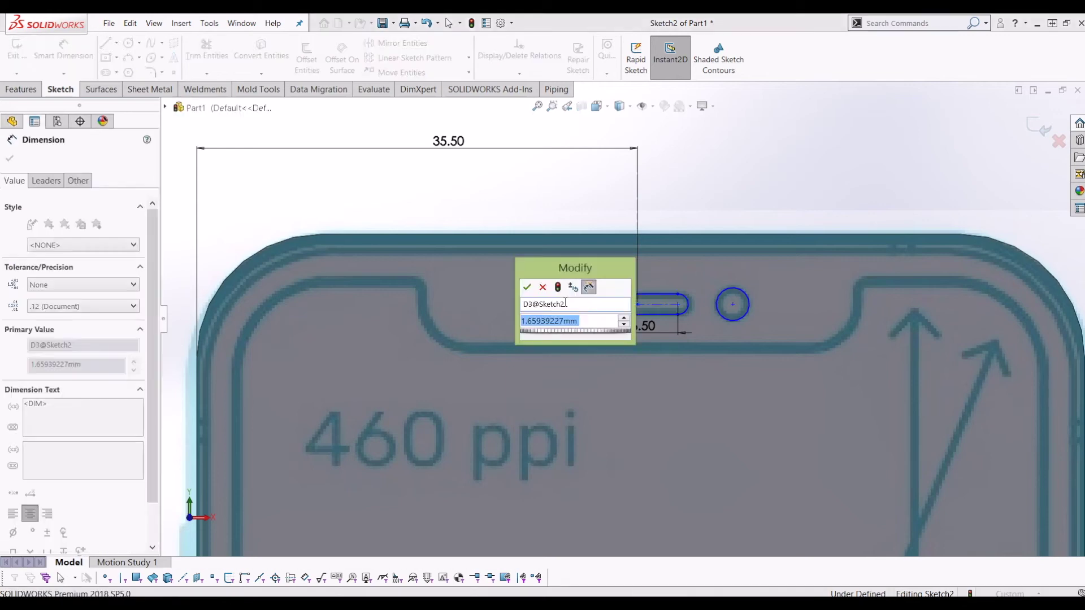
text(1.5)
key(Return)
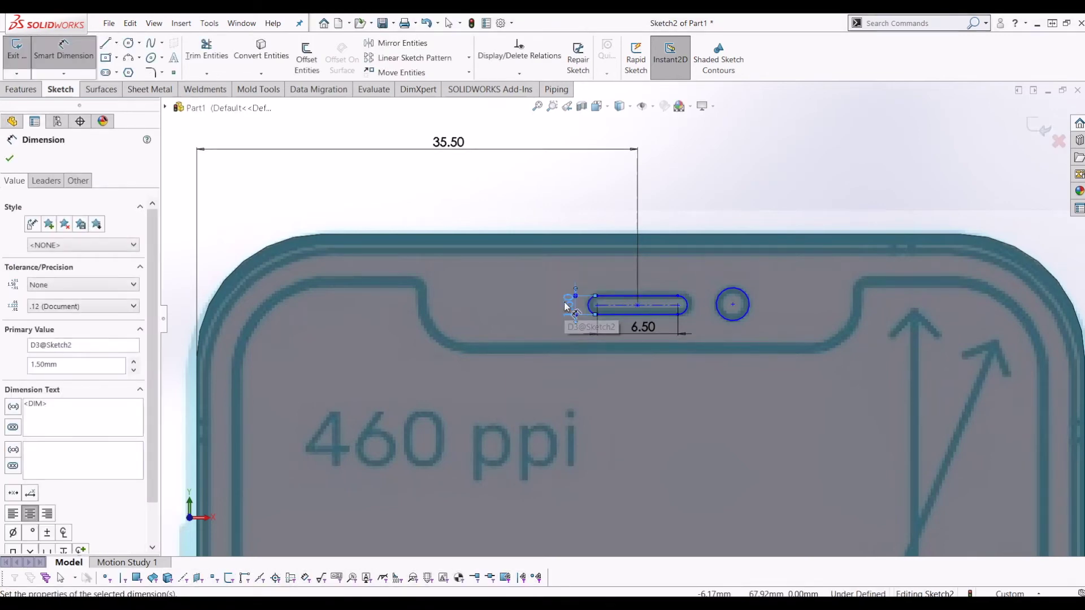
double_click(566, 306)
text(1.6)
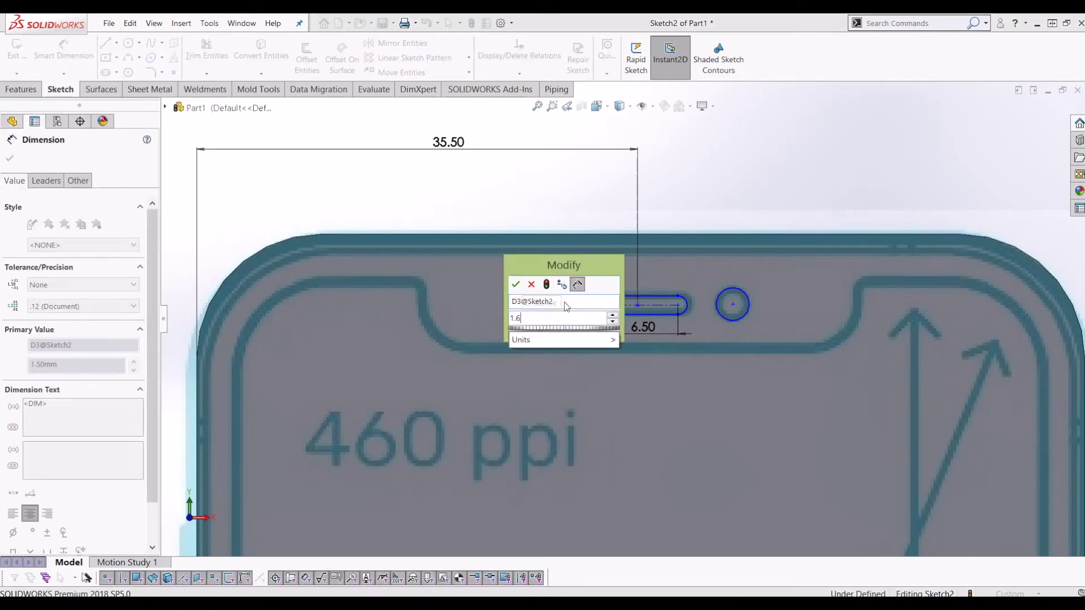
key(Return)
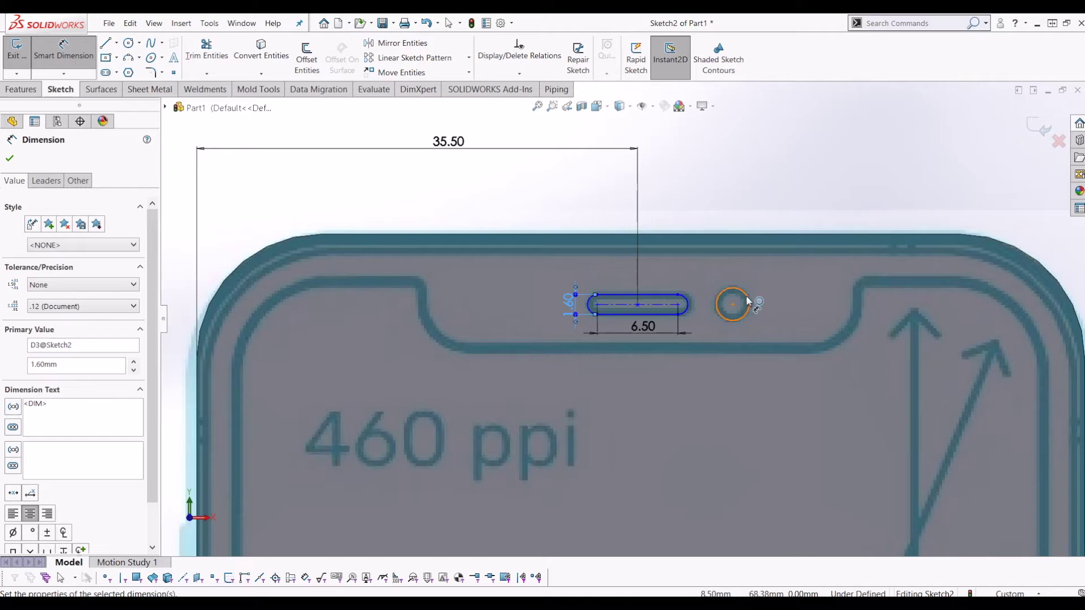
Step: Dimension the camera circle's diameter at 2.5 mm
click(736, 304)
click(792, 290)
text(2.5)
key(Return)
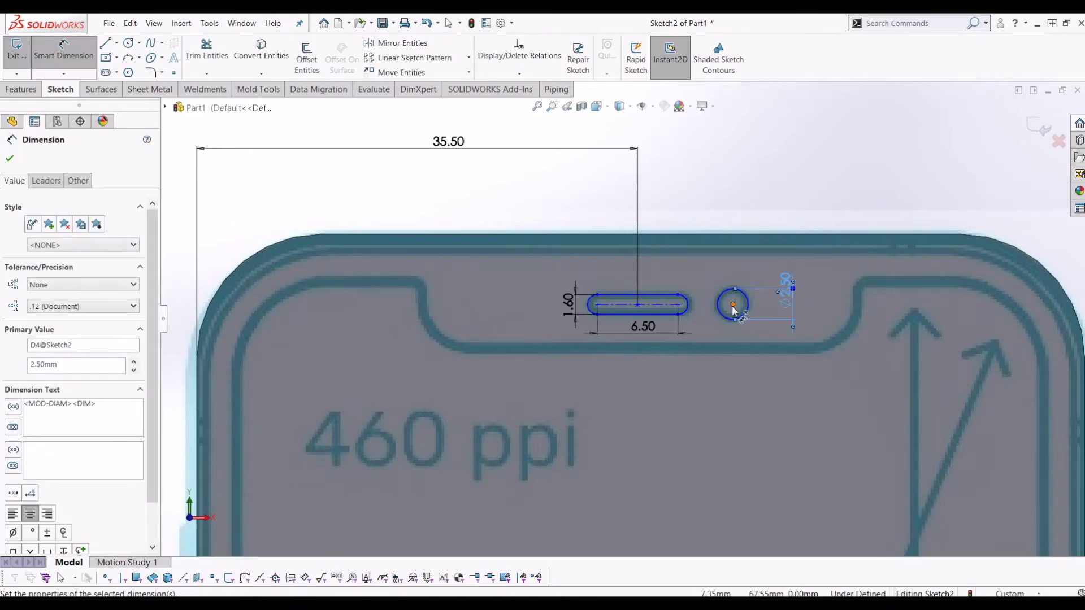
Step: Dimension the camera circle's centre horizontally from the body's left edge and set the distance to 43.25 mm
click(733, 305)
click(198, 357)
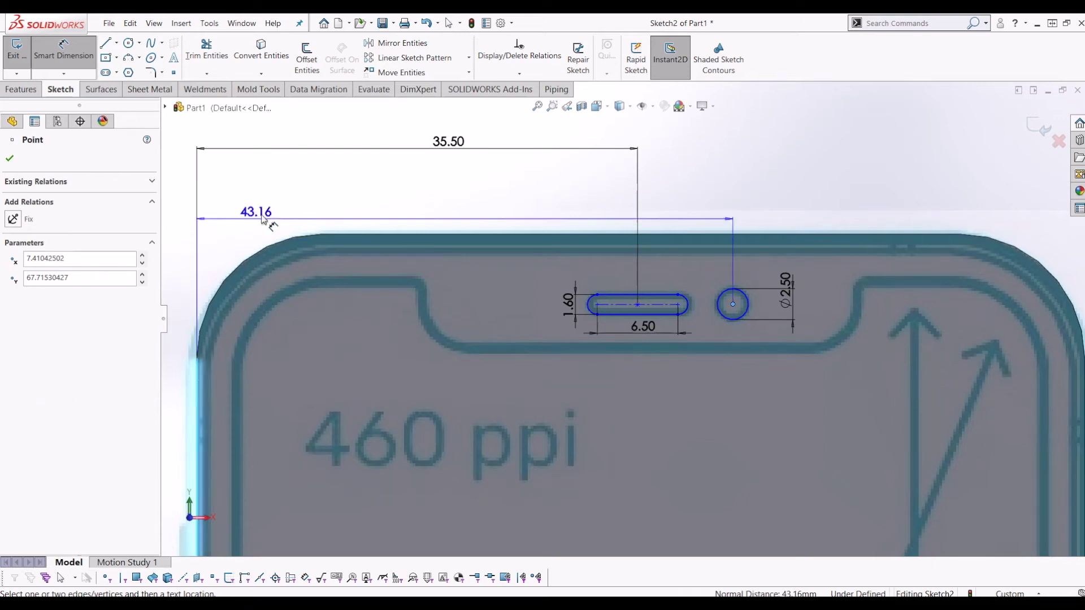
click(321, 204)
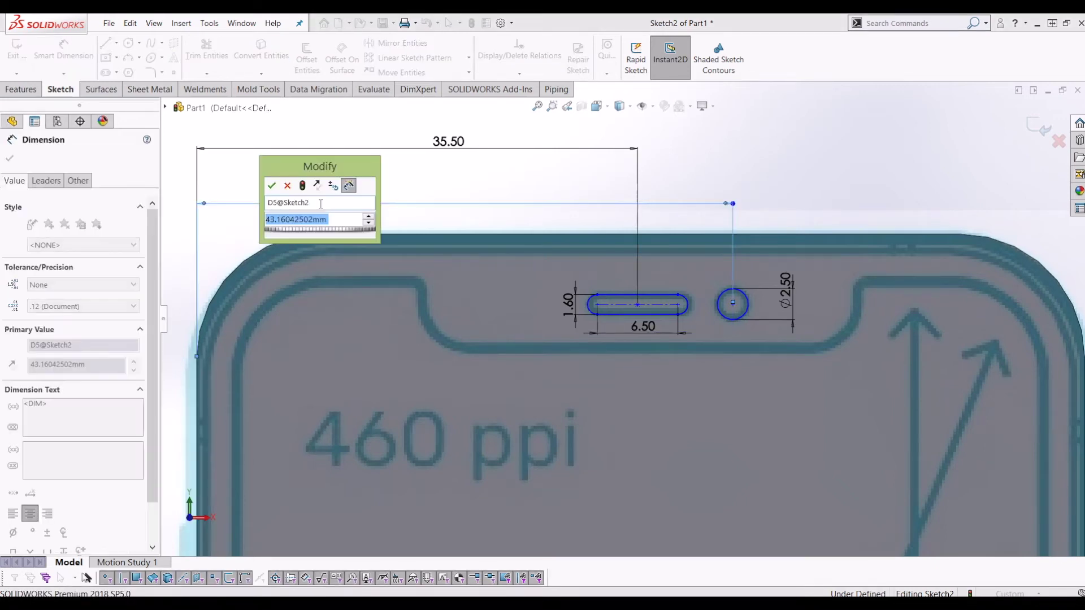
text(43)
key(Return)
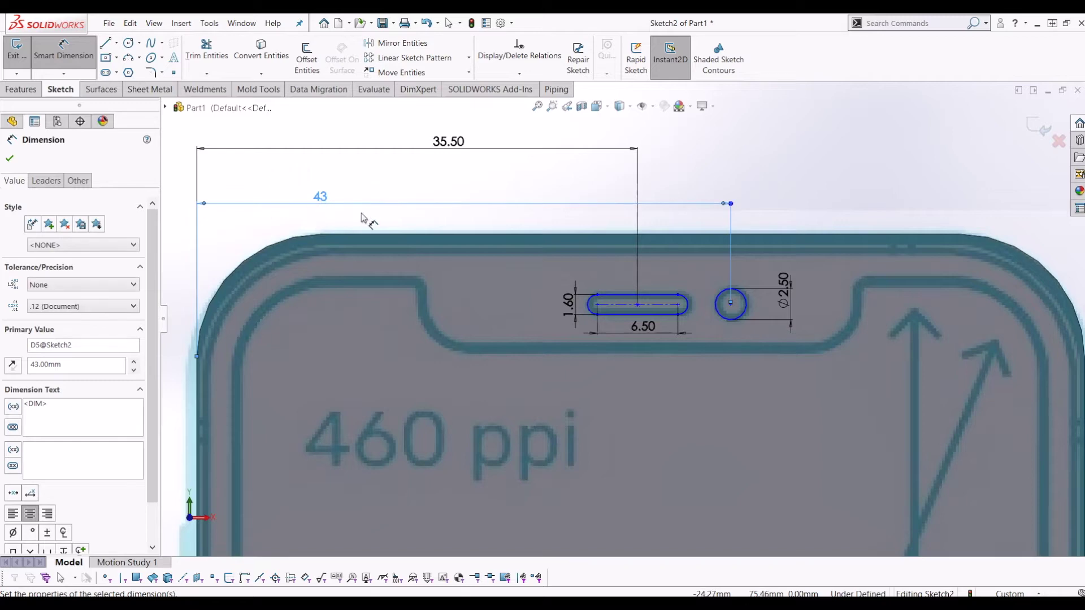
double_click(328, 205)
text(43.)
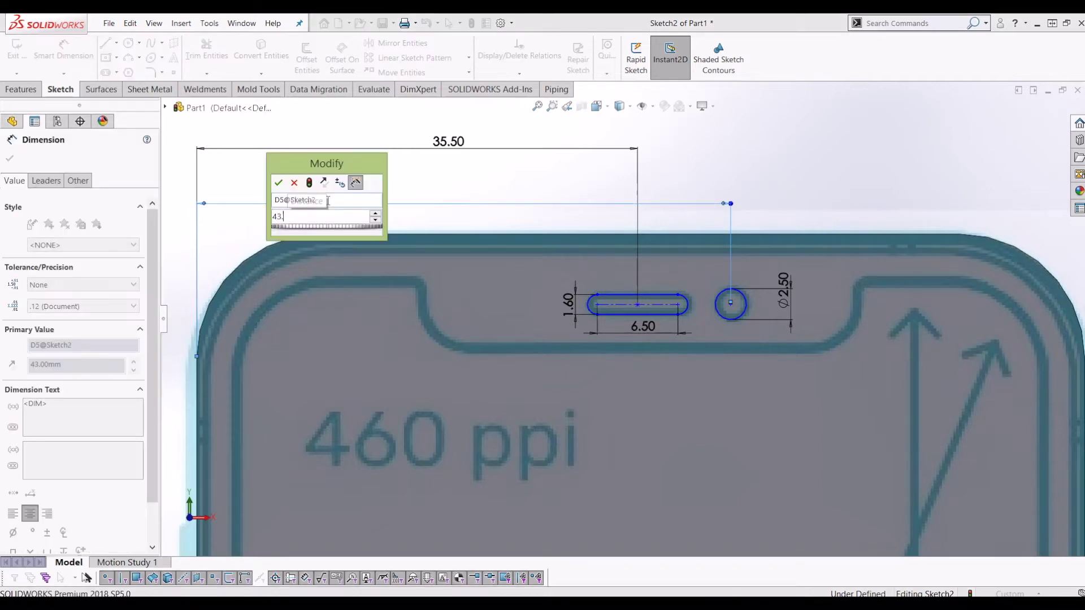
key(Return)
double_click(325, 199)
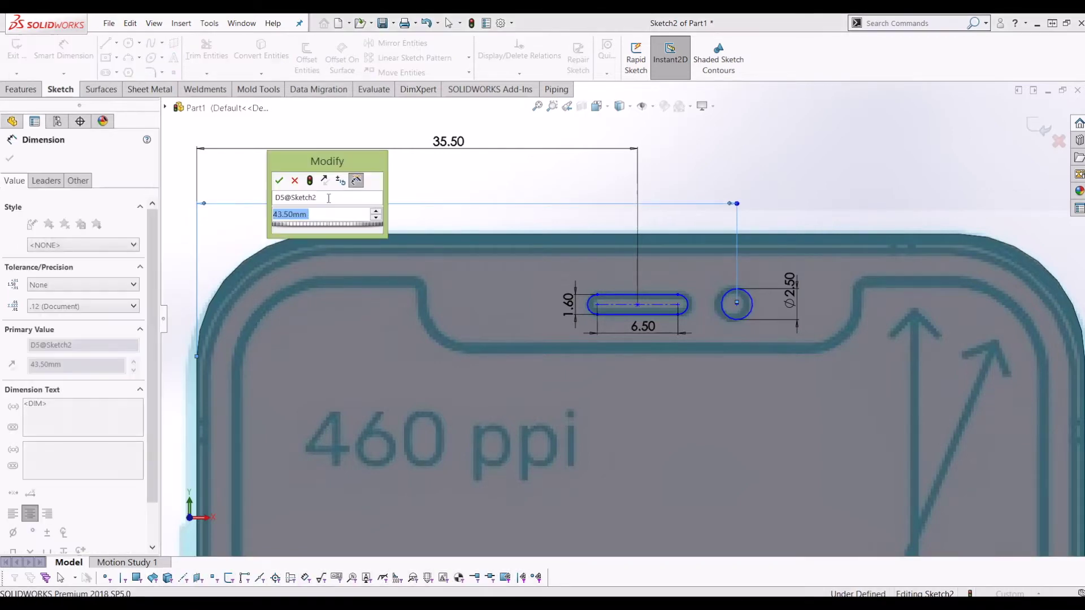
text(43.25)
key(Return)
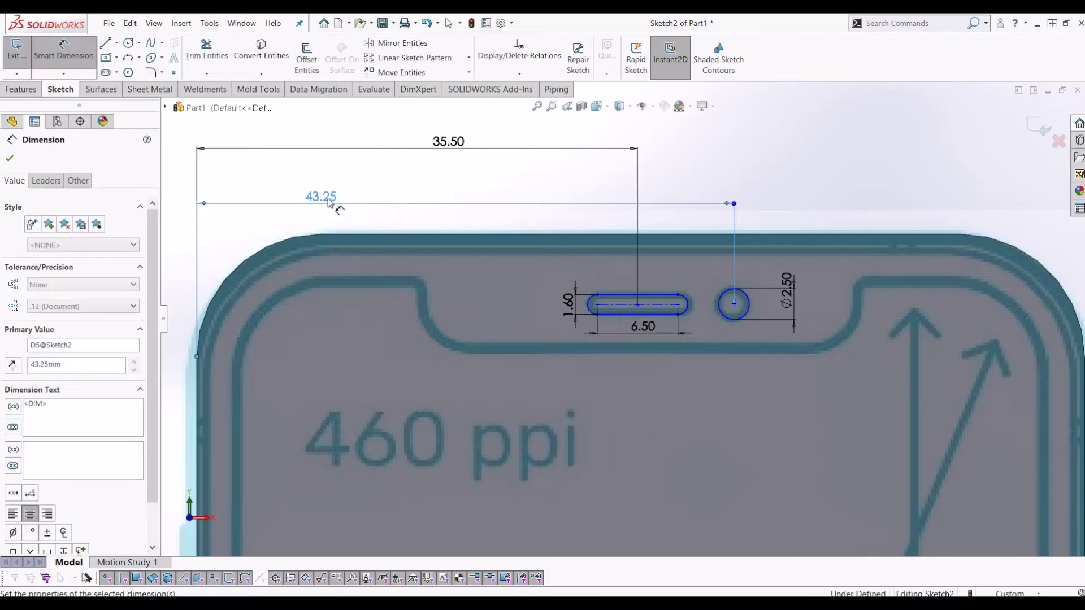
Step: Dimension the camera circle's centre vertically from the body's top edge and set the distance to 5.6 mm
click(733, 304)
click(697, 235)
click(837, 257)
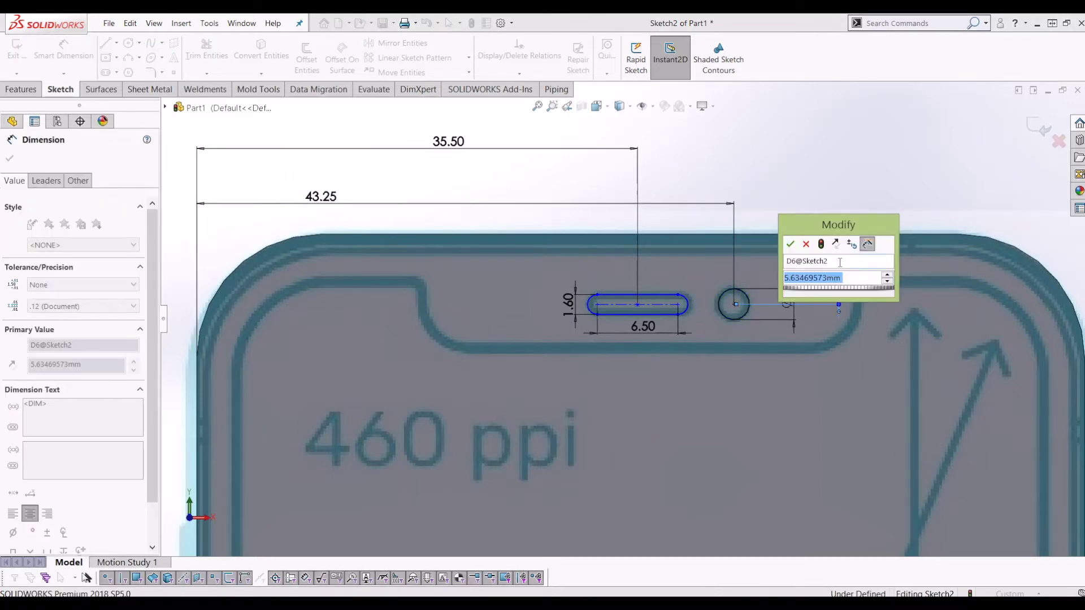
key(Return)
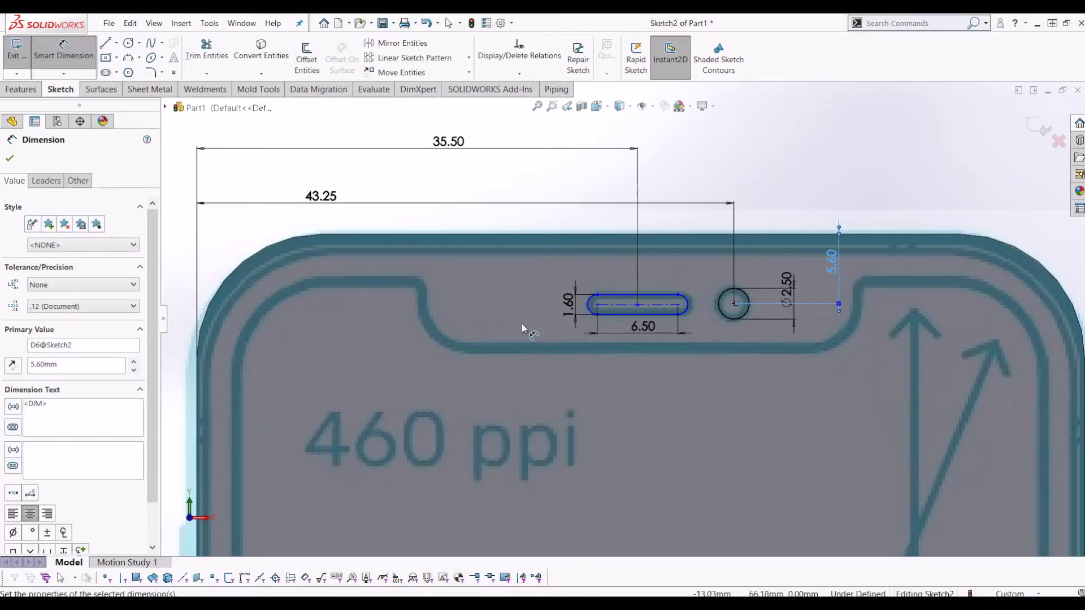
Step: Dimension the earpiece slot's centre 5.6 mm below the body's top edge and close the sketch
click(613, 305)
click(614, 235)
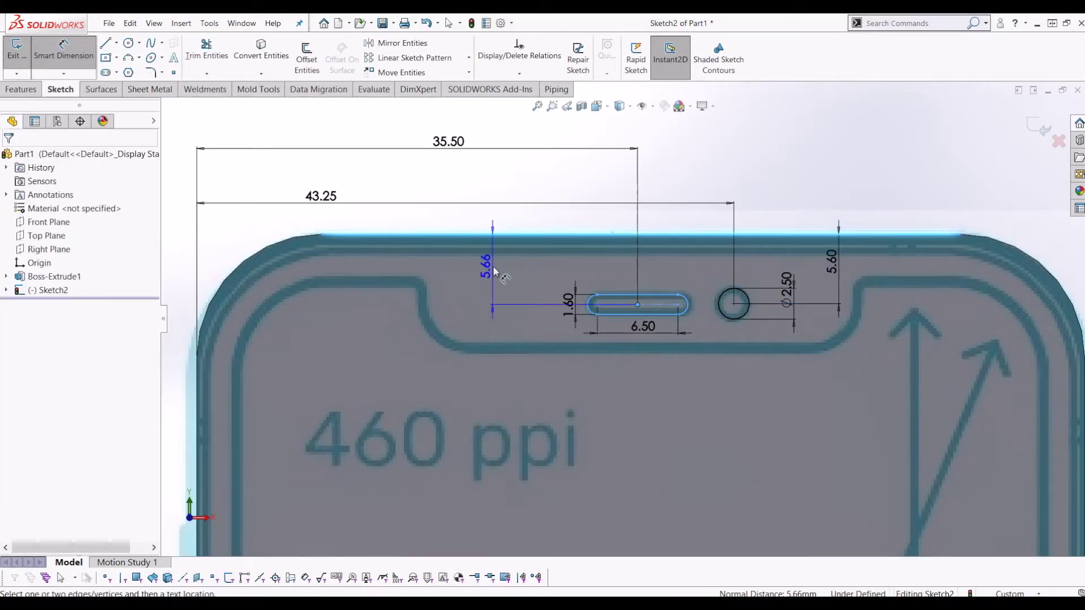
click(493, 264)
text(5.6)
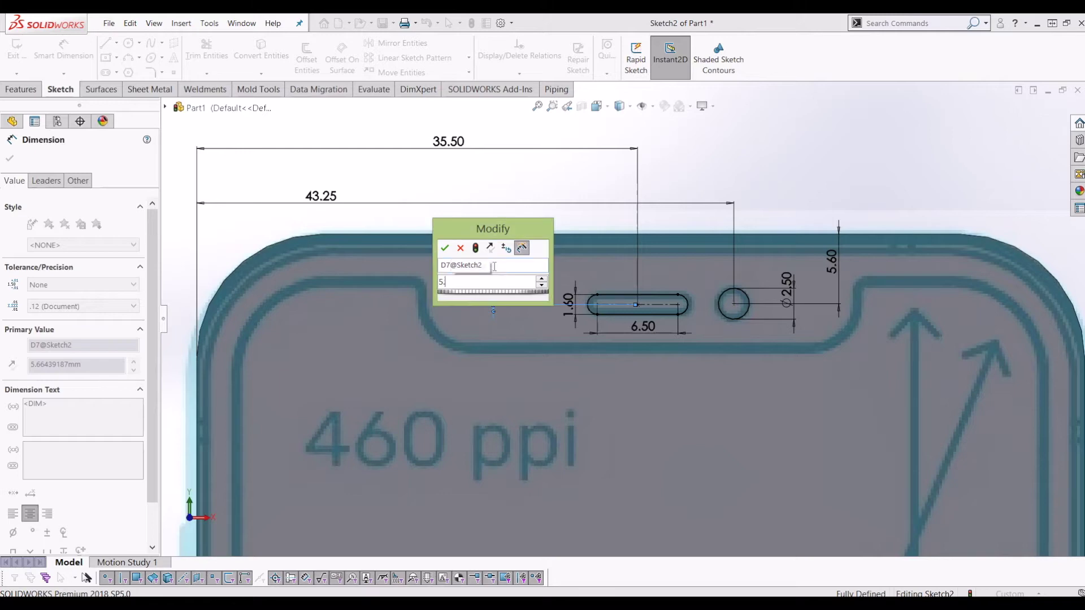
key(Return)
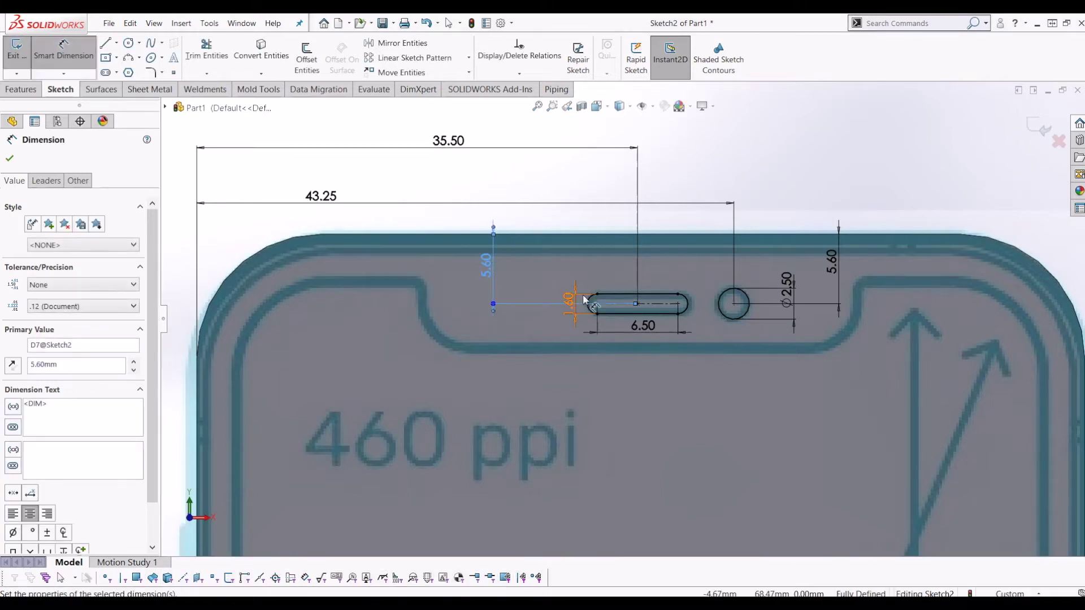
scroll(623, 318, up, 5)
key(ctrl+b)
scroll(665, 327, down, 4)
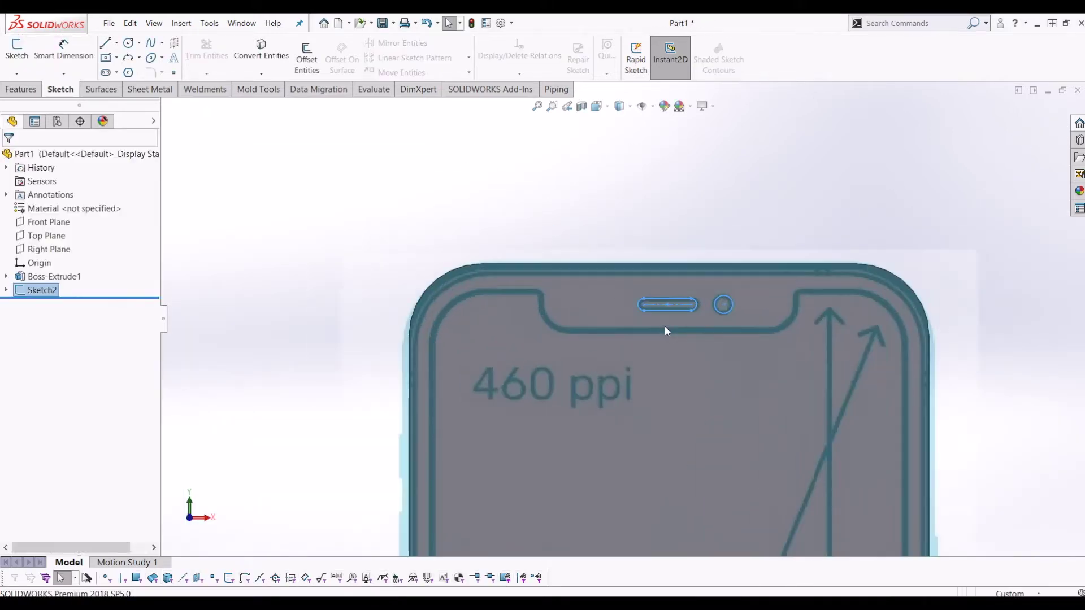
Step: Reopen Sketch2, move the slot's length and width dimensions and the camera's height dimension clear of the geometry, and close the sketch
right_click(43, 290)
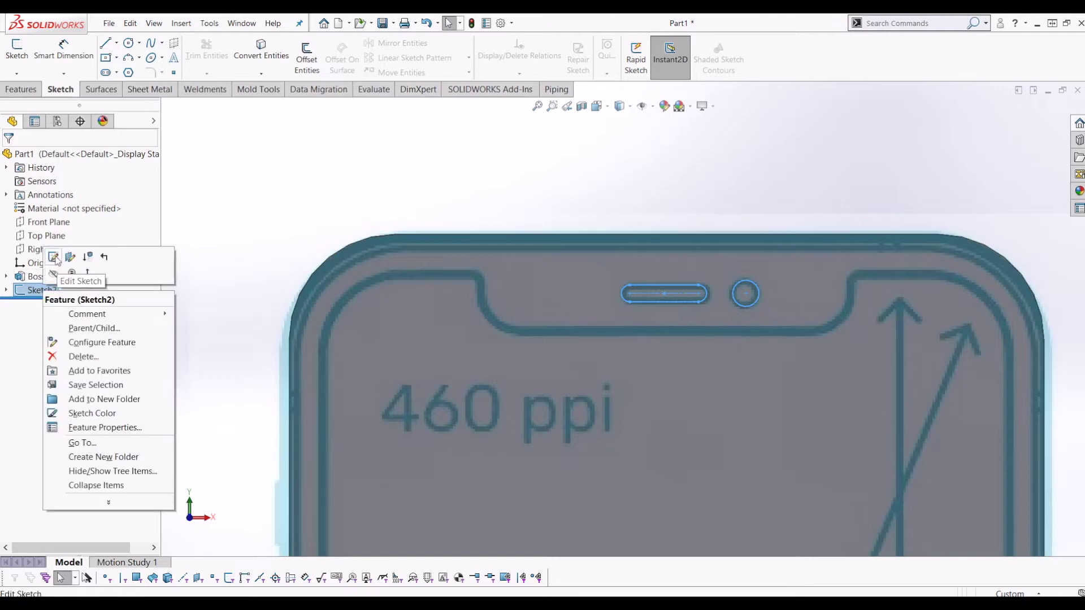
click(53, 257)
drag(667, 310, 660, 356)
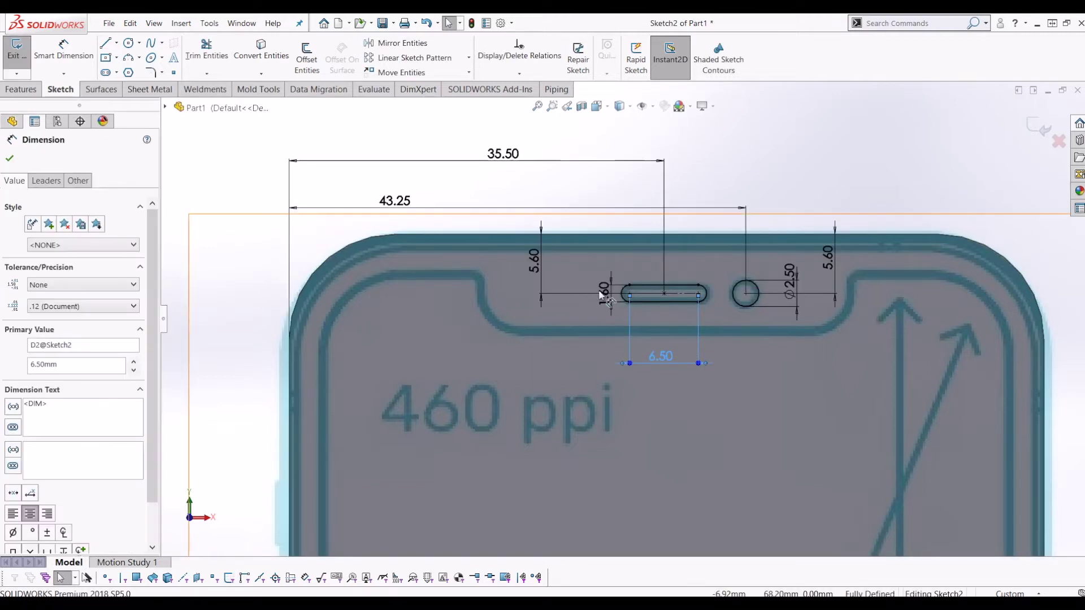
drag(604, 293, 582, 338)
drag(828, 257, 833, 261)
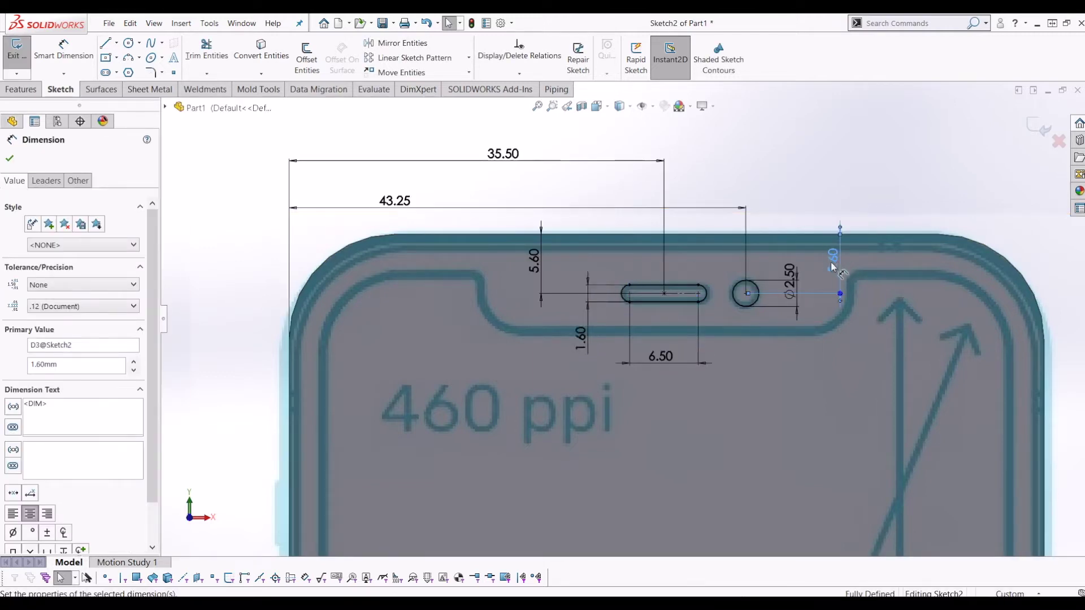
click(536, 266)
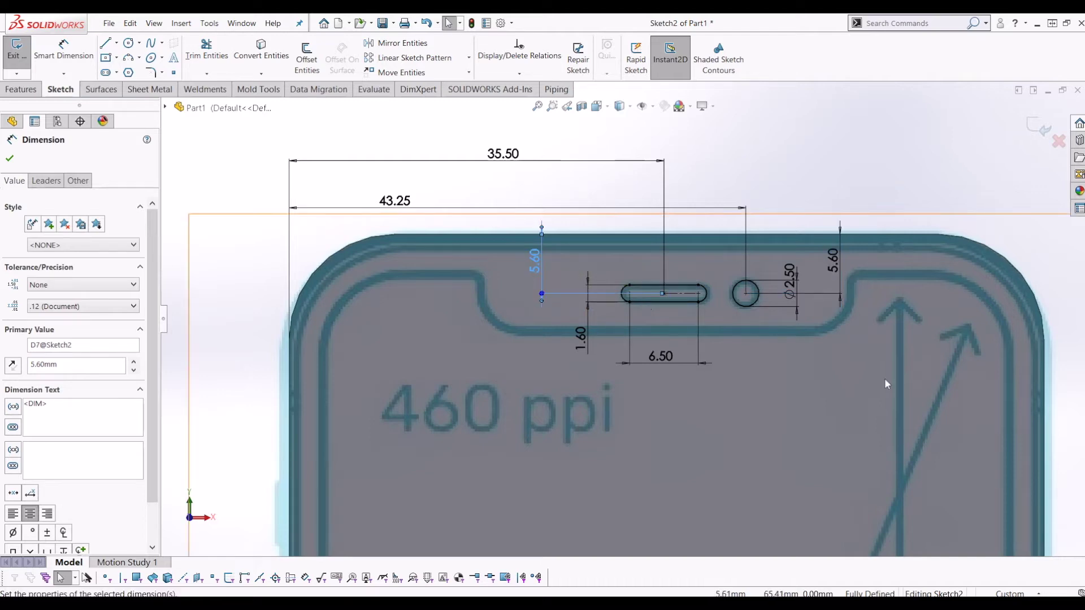
click(1042, 128)
scroll(795, 417, up, 5)
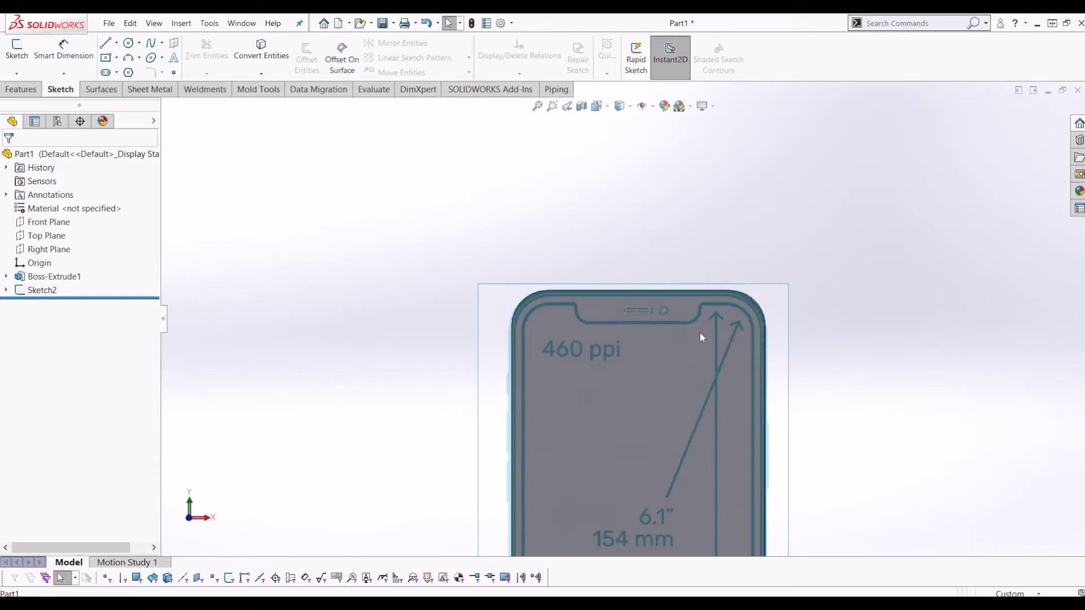
Step: Hide Sketch2 together with its reference picture
right_click(29, 276)
right_click(27, 290)
click(38, 274)
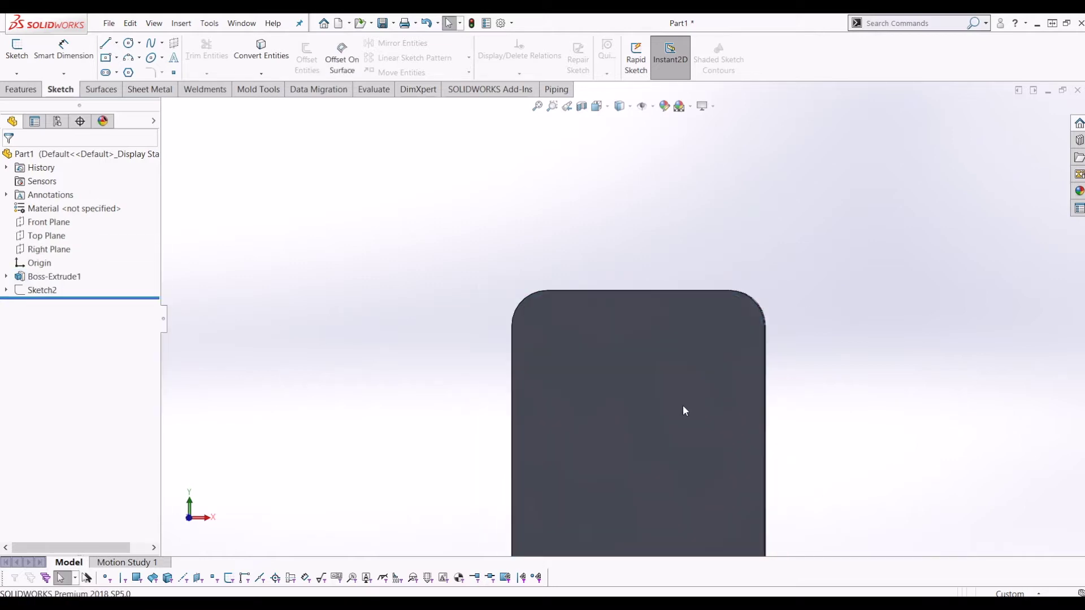
Step: Start a sketch on the phone body's front face and offset the face outline 1 mm inward
click(683, 405)
click(17, 48)
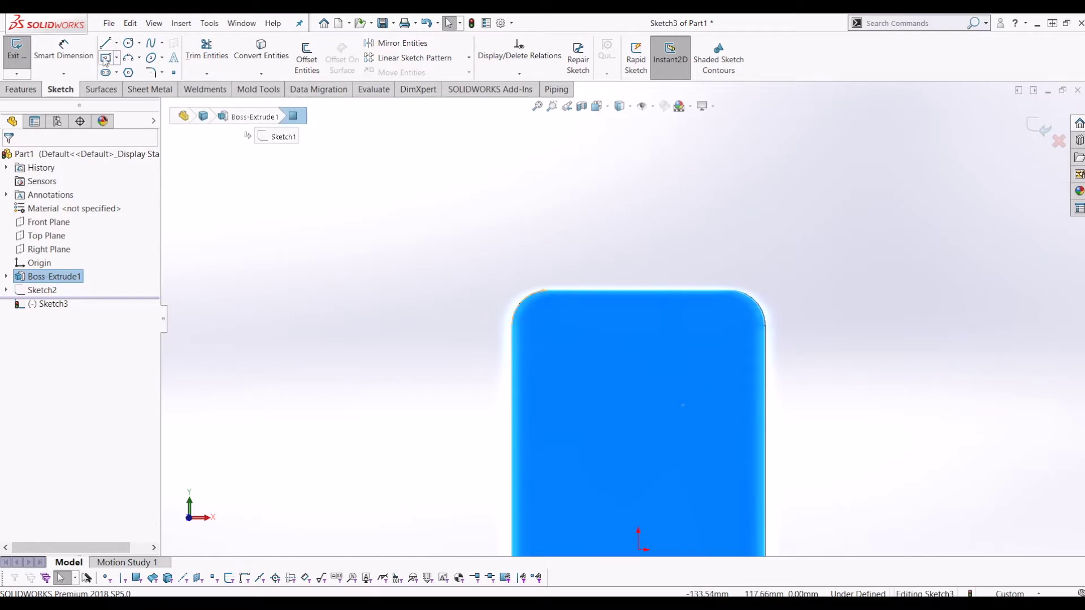
click(305, 55)
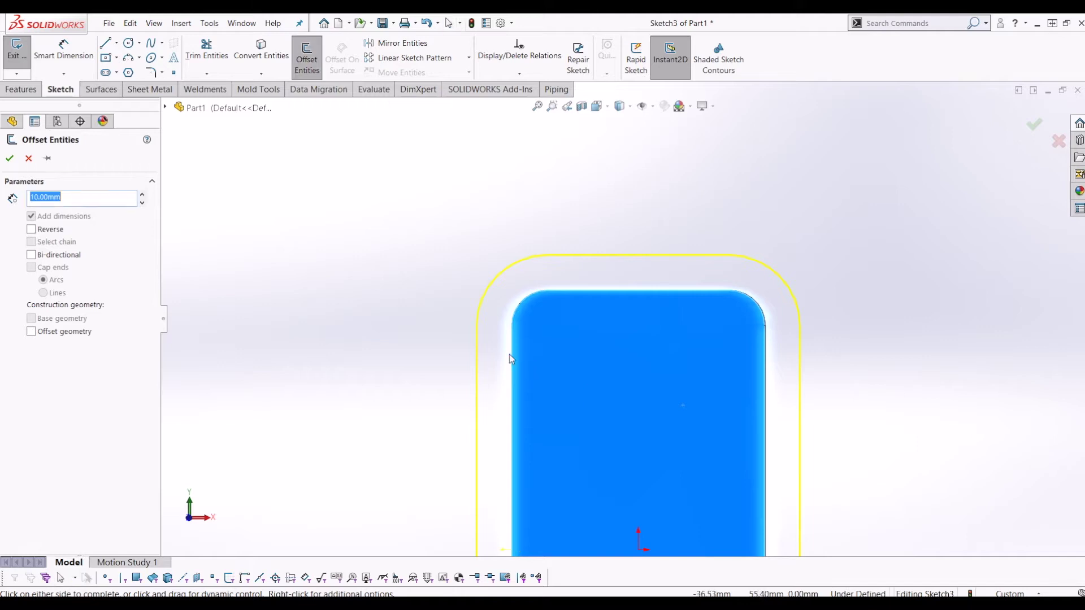
click(54, 232)
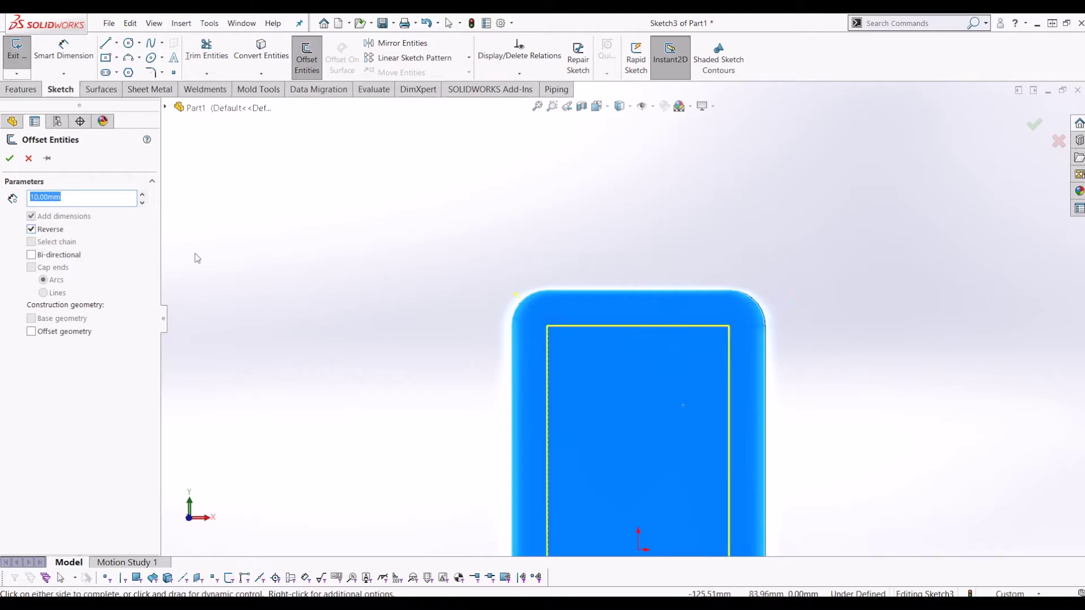
scroll(197, 257, up, 1)
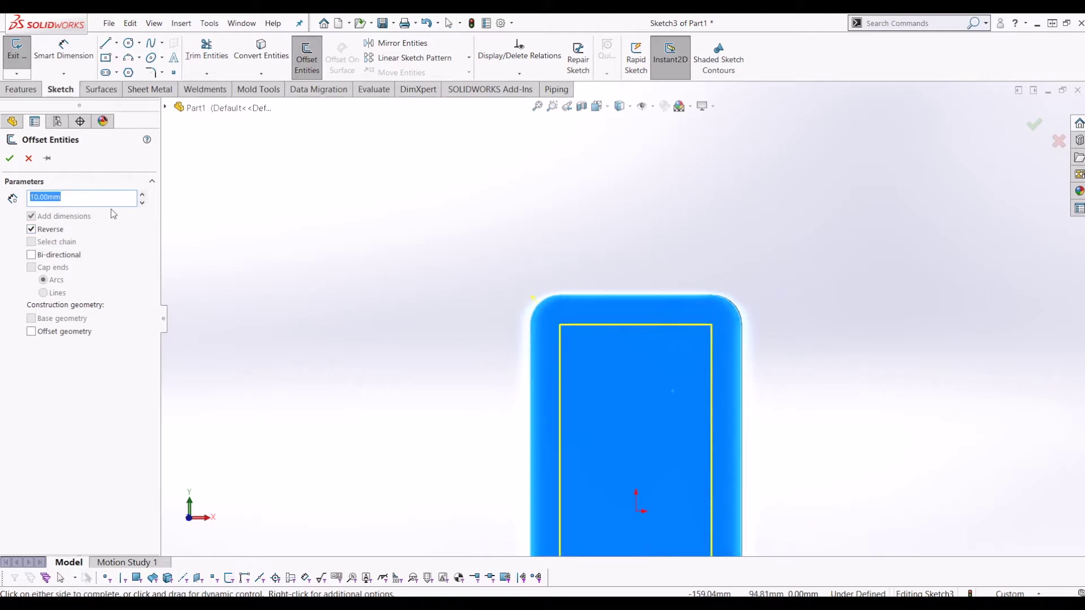
text(1)
key(Return)
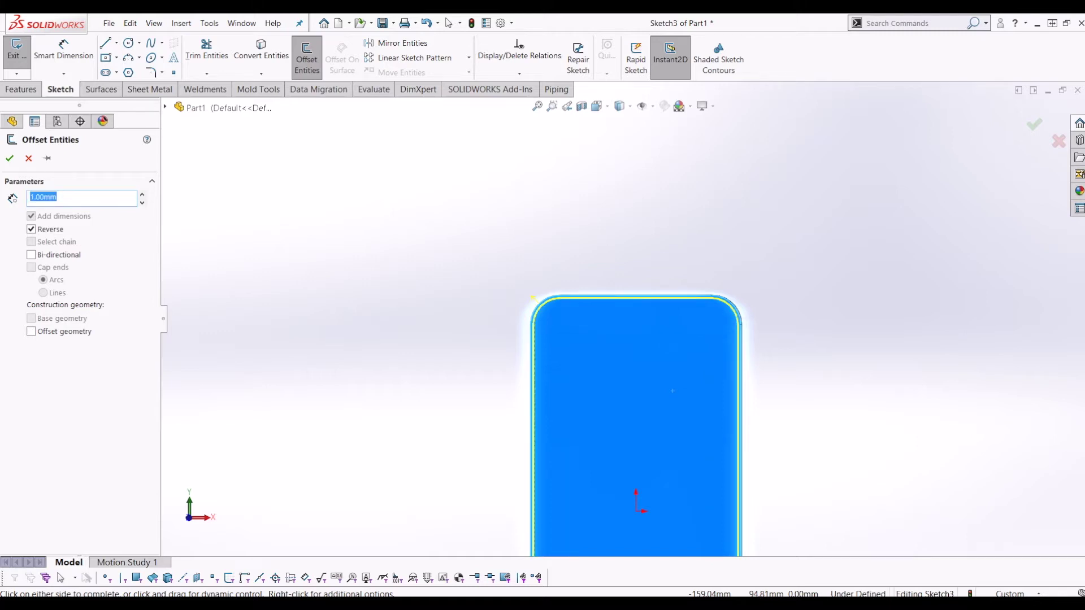
click(11, 158)
scroll(596, 300, down, 5)
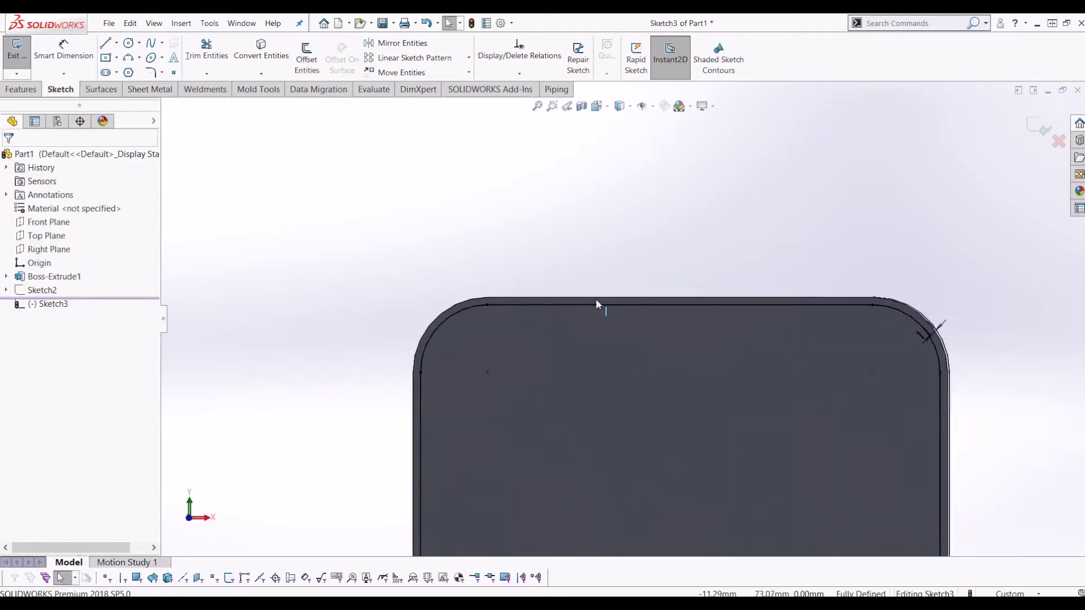
Step: Convert the front face's outer edges into the sketch around the offset outline and close the sketch
scroll(576, 312, up, 5)
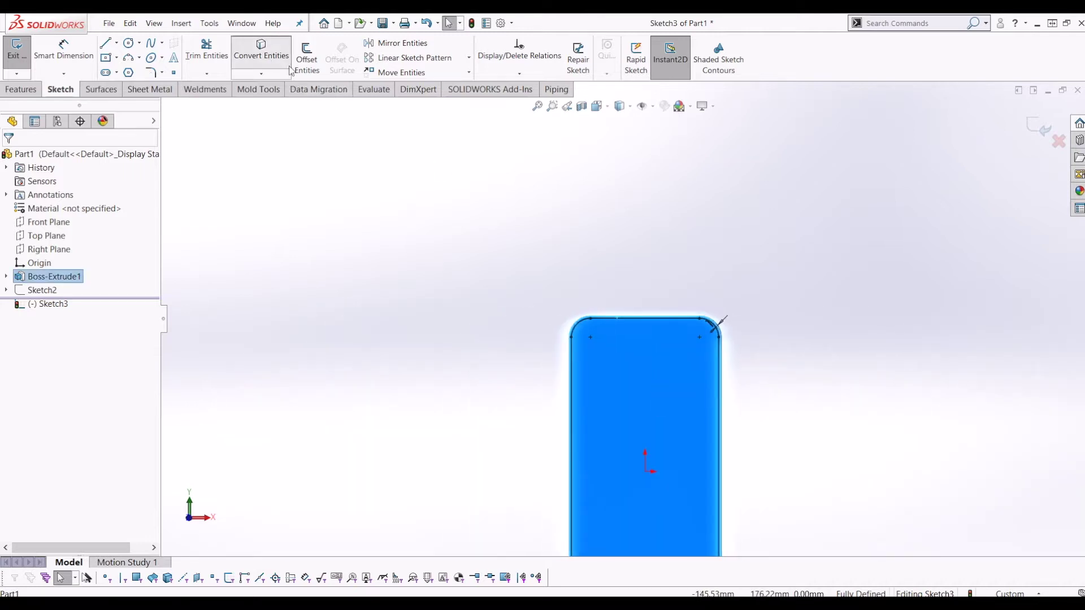
scroll(827, 421, down, 5)
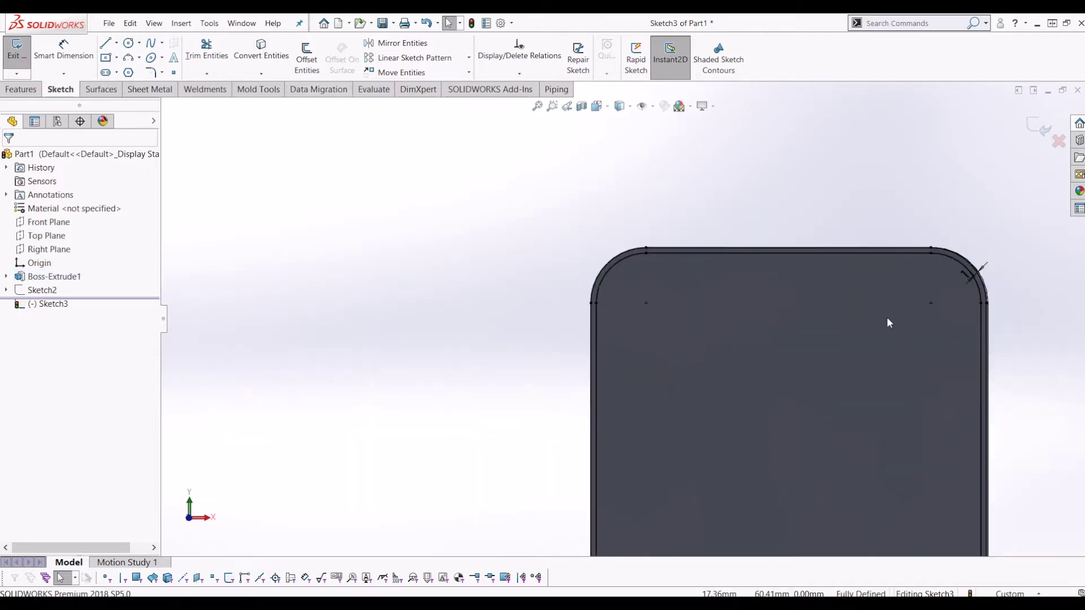
scroll(803, 294, down, 3)
click(772, 302)
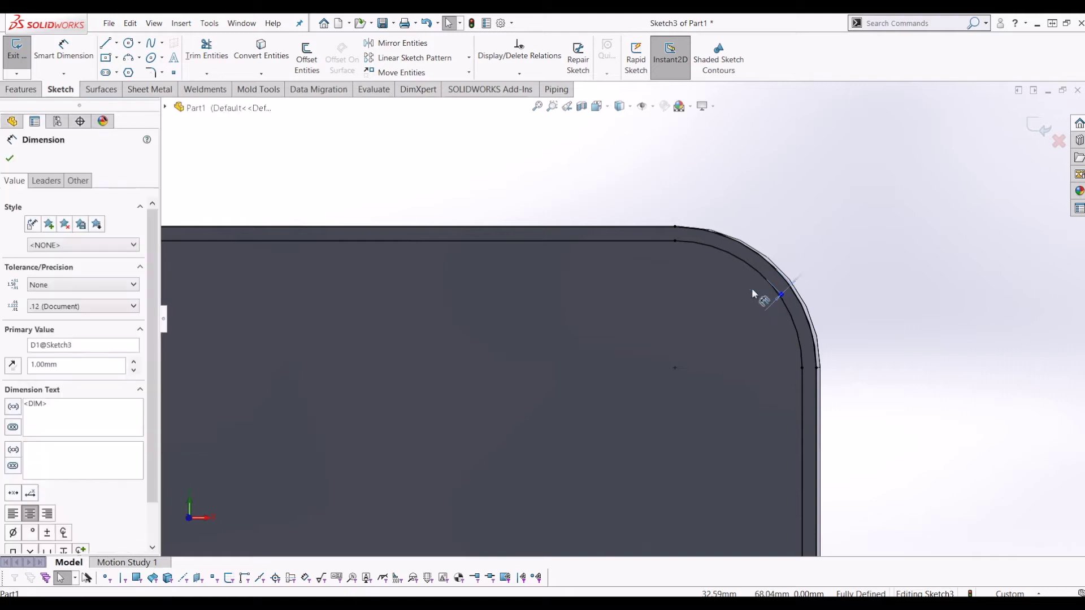
scroll(780, 315, up, 2)
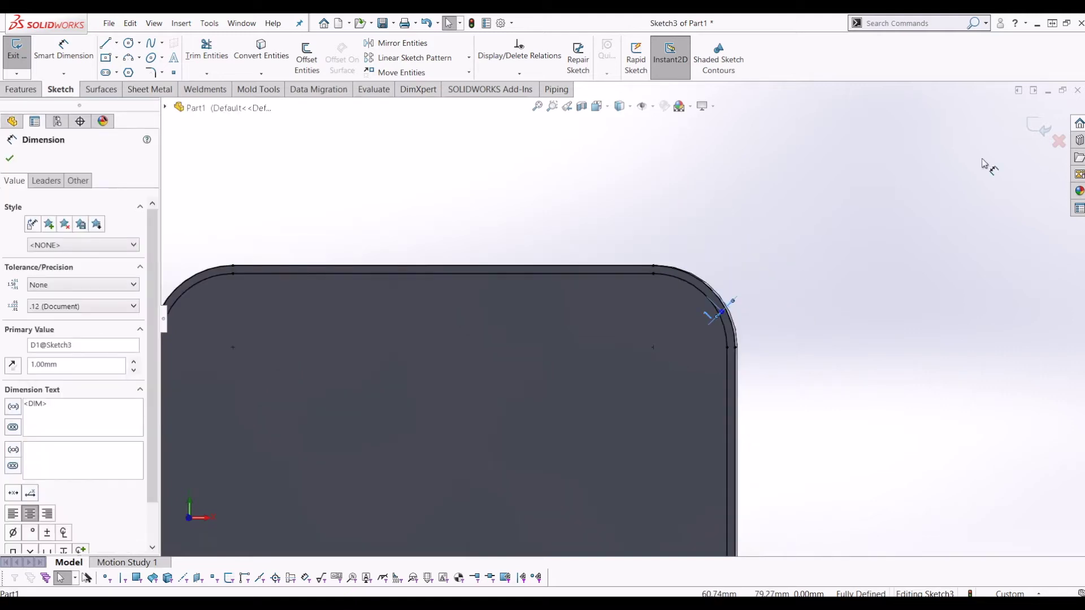
click(1039, 128)
scroll(597, 407, up, 4)
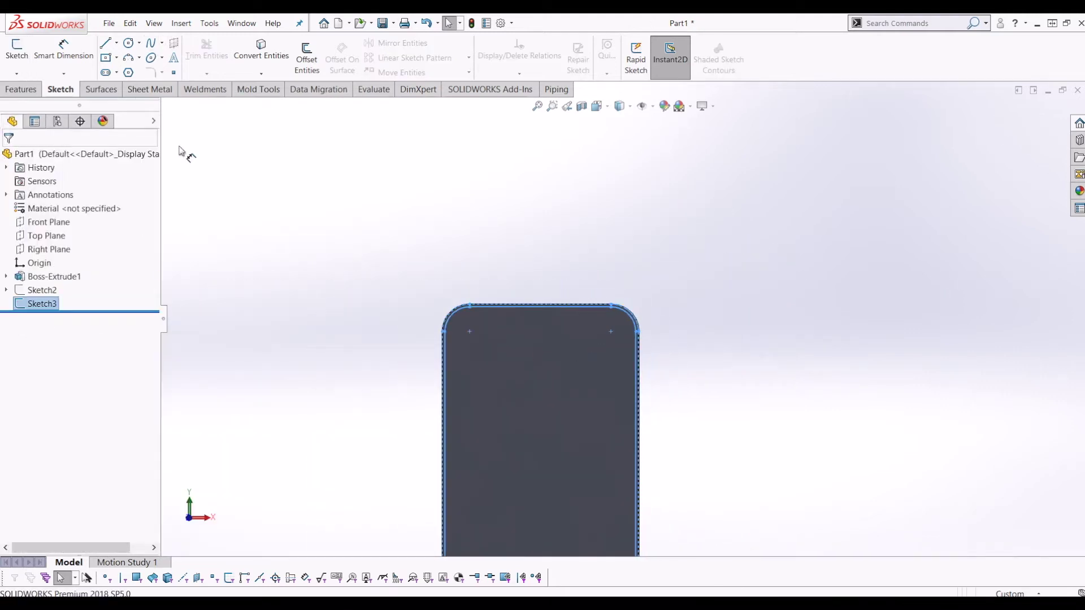
Step: Cut the narrow rim between Sketch3's two outlines with a blind Extruded Cut 0.5 mm deep
click(49, 310)
scroll(624, 320, up, 5)
middle_drag(639, 403, 654, 337)
scroll(566, 375, down, 8)
scroll(574, 358, up, 5)
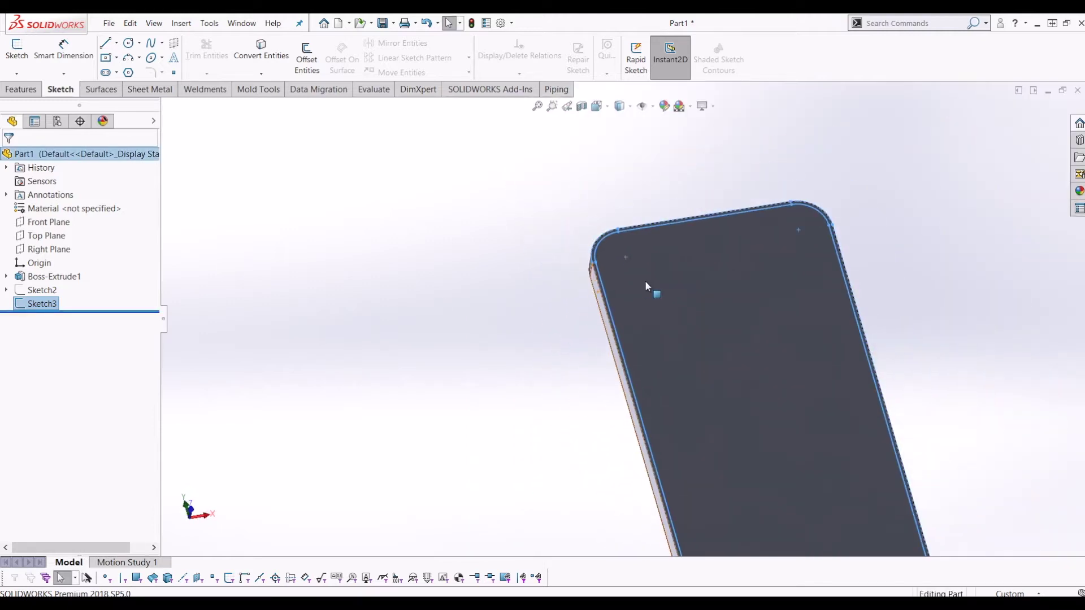
scroll(646, 280, up, 2)
click(21, 90)
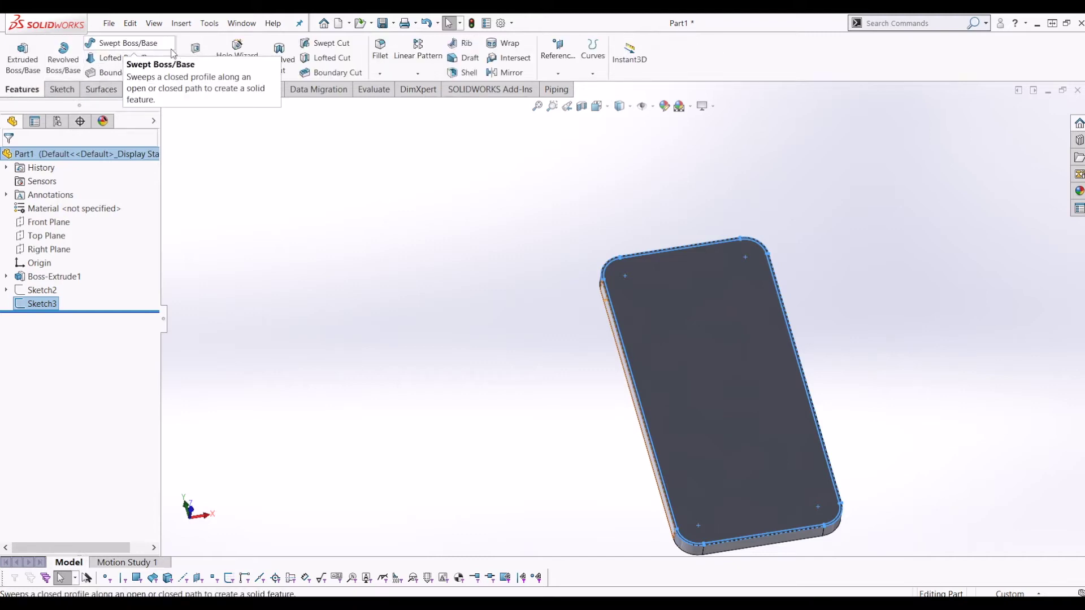
click(195, 54)
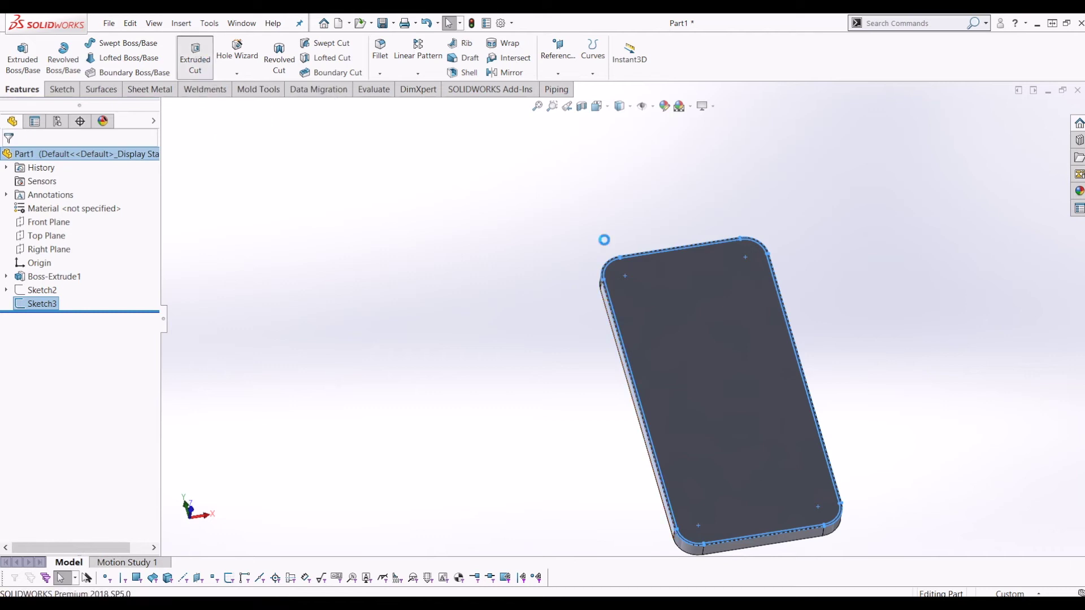
middle_drag(642, 281, 578, 282)
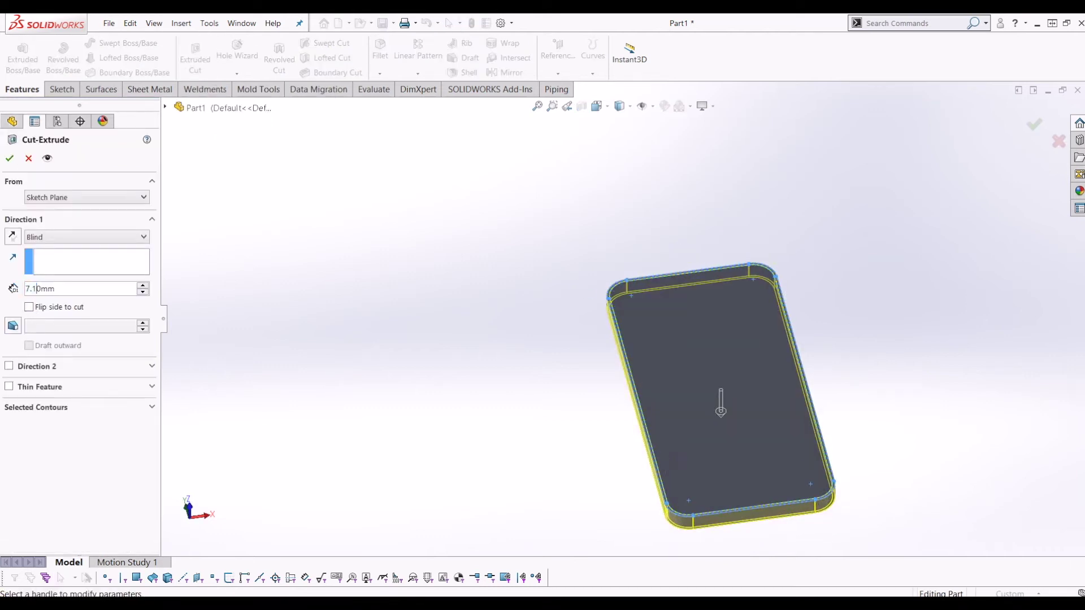
key(BackSpace)
key(BackSpace)
key(BackSpace)
key(BackSpace)
key(BackSpace)
text(0.5)
key(Return)
middle_drag(650, 426, 650, 402)
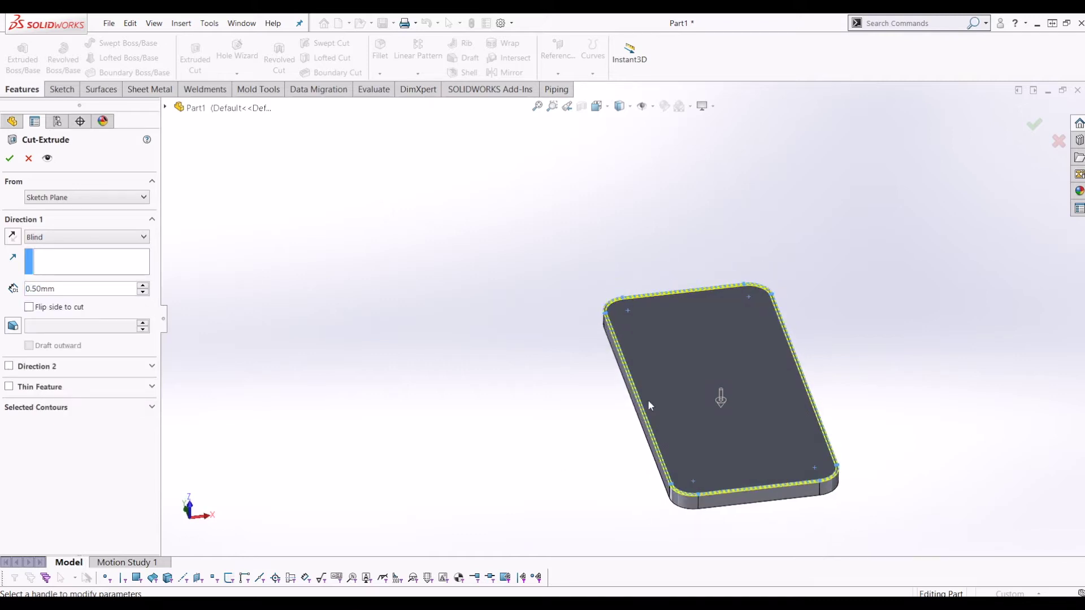
click(10, 159)
Step: Chamfer the eight outer edges around the front of the phone body by 0.5 mm at 45 degrees
scroll(625, 312, down, 5)
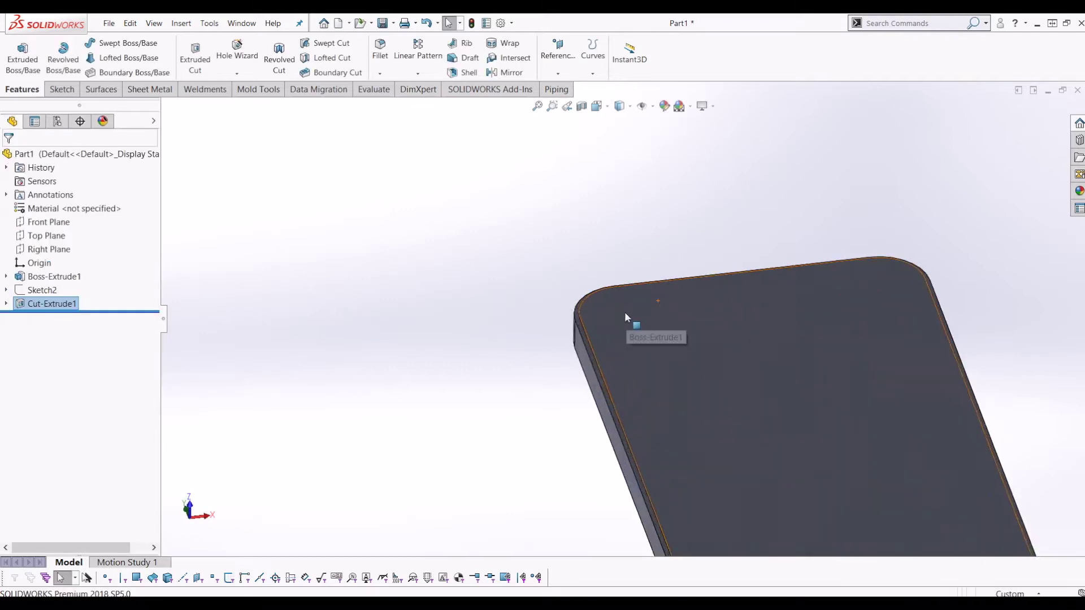
middle_drag(561, 324, 593, 341)
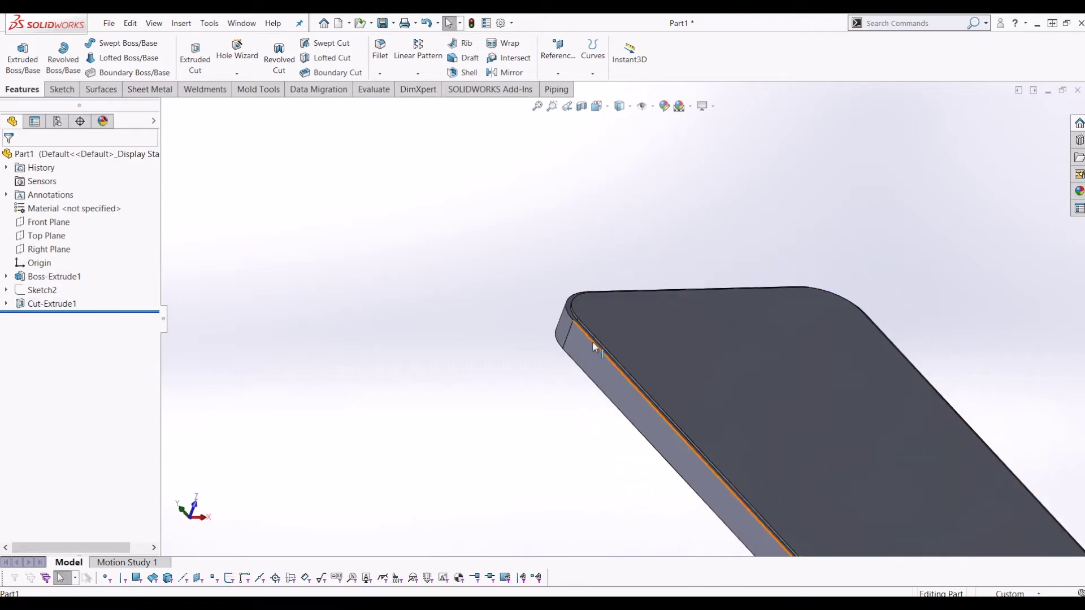
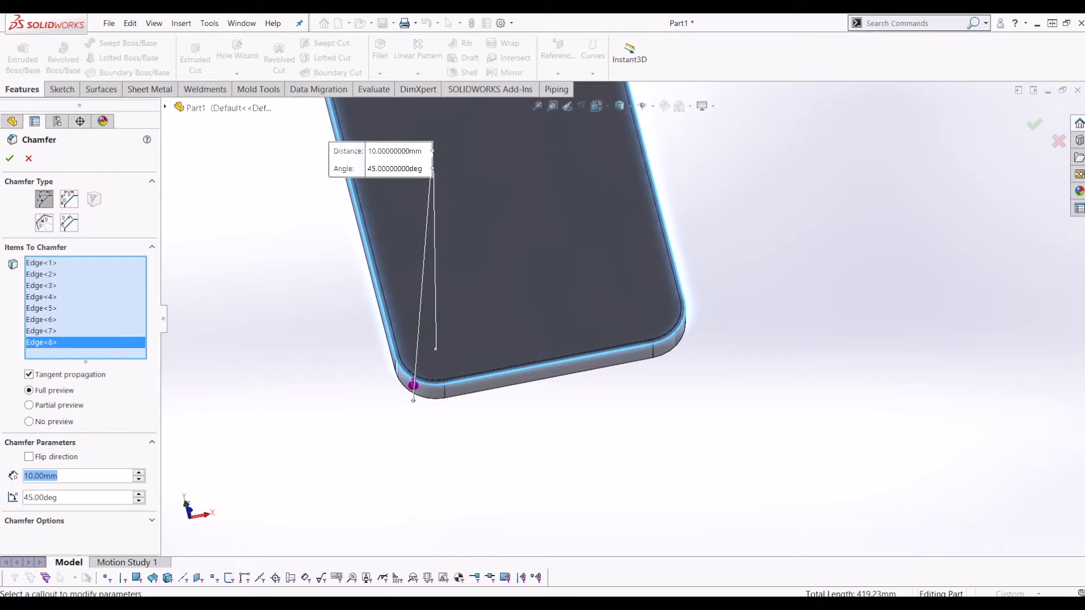
text(5)
key(Return)
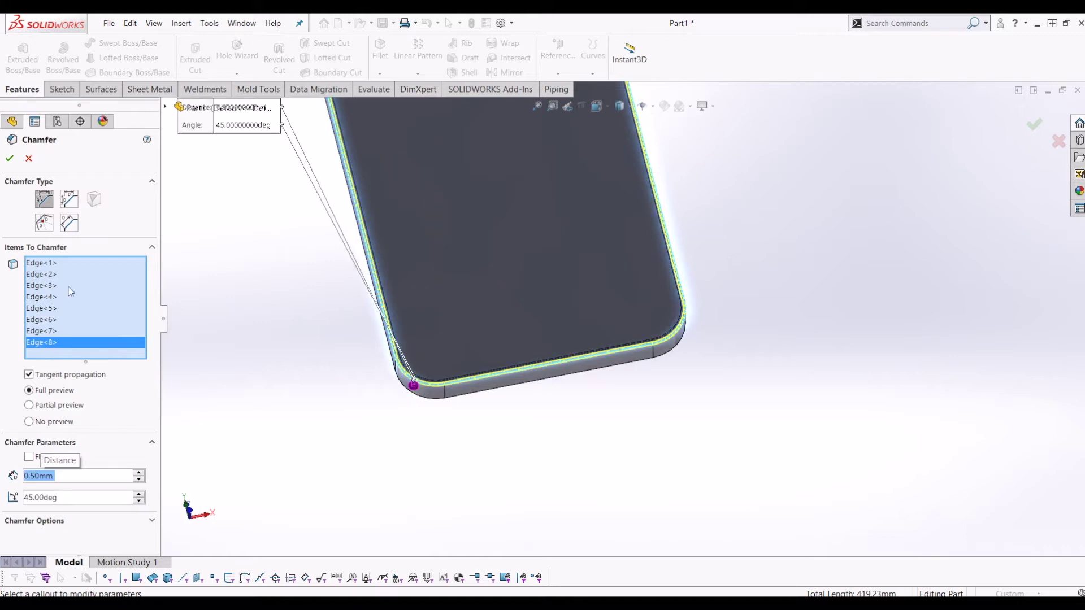
click(9, 159)
scroll(486, 395, down, 5)
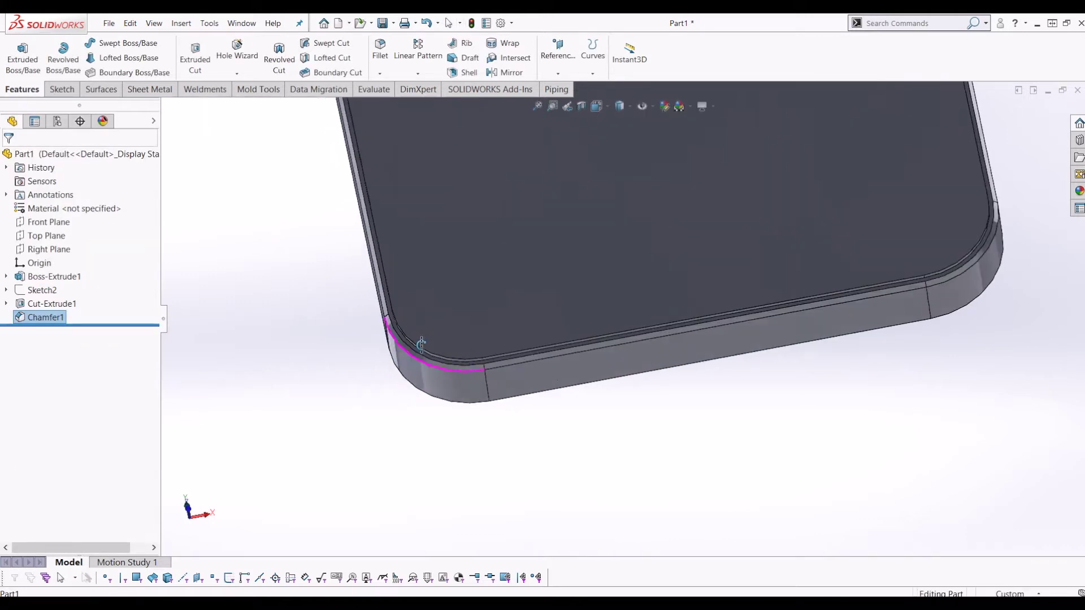
middle_drag(470, 374, 534, 406)
scroll(543, 390, up, 6)
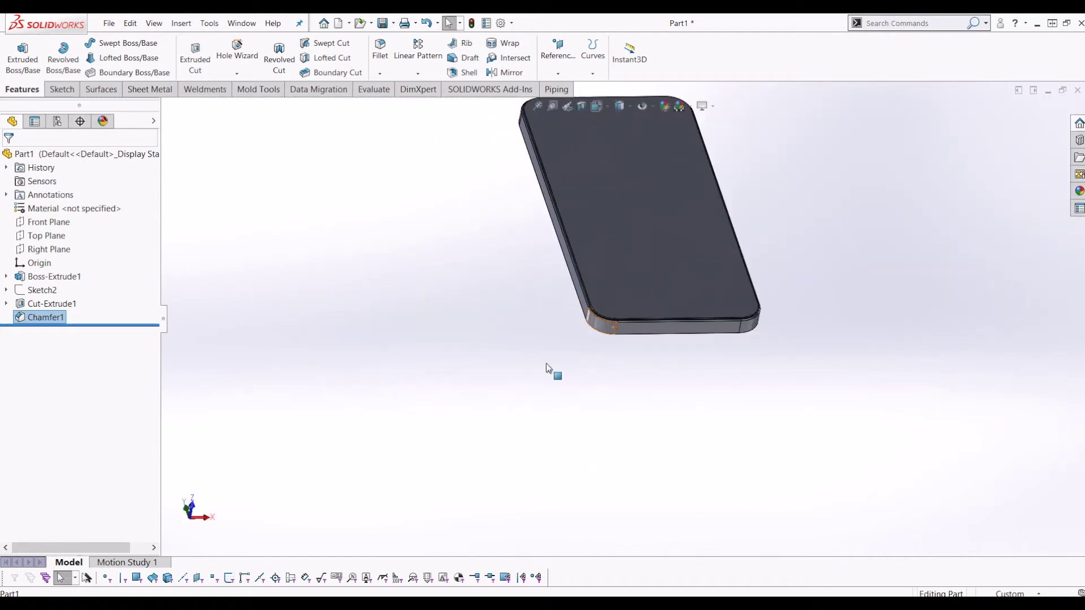
key(f)
mouse_move(554, 368)
middle_down()
mouse_move(569, 362)
mouse_move(557, 342)
mouse_move(571, 362)
middle_up()
scroll(557, 341, up, 2)
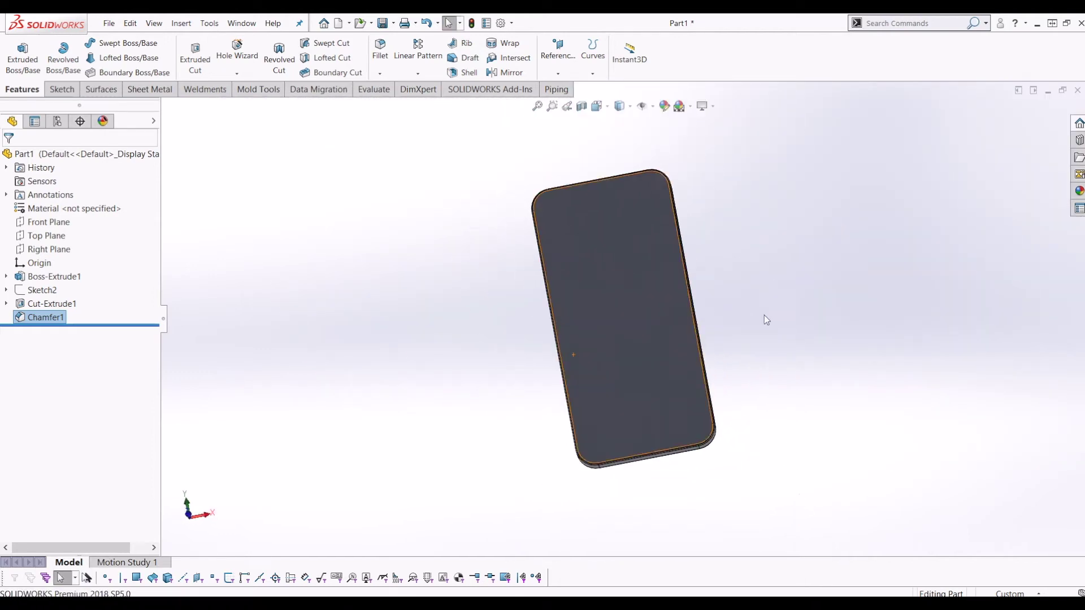
Step: Cut the earpiece slot and front camera circle from Sketch2 into the phone's front face with an Extruded Cut
click(764, 314)
click(20, 292)
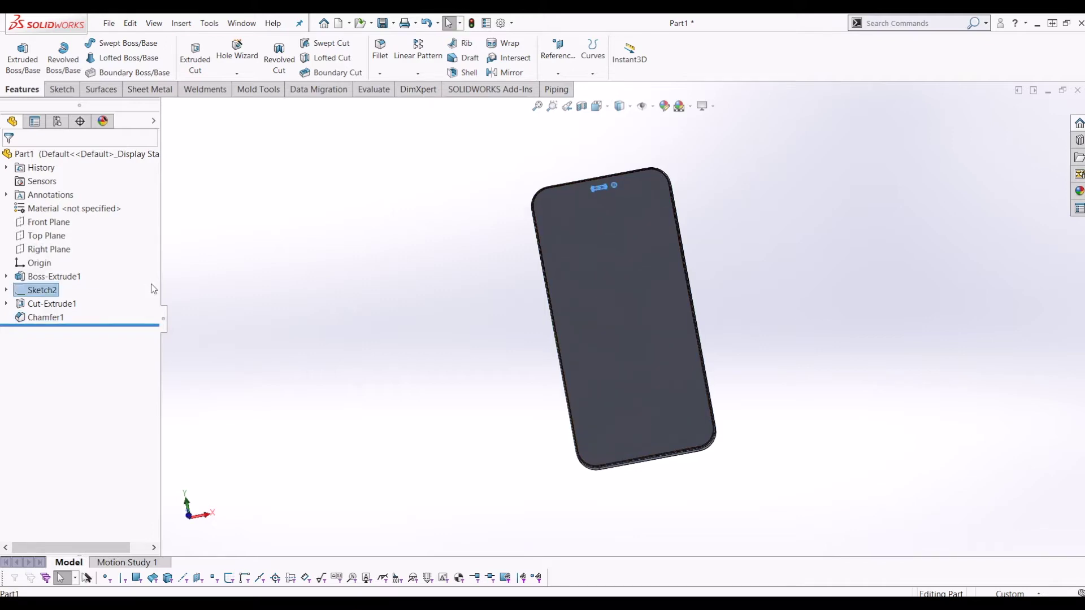
scroll(629, 209, down, 4)
middle_drag(681, 191, 701, 208)
scroll(806, 192, down, 1)
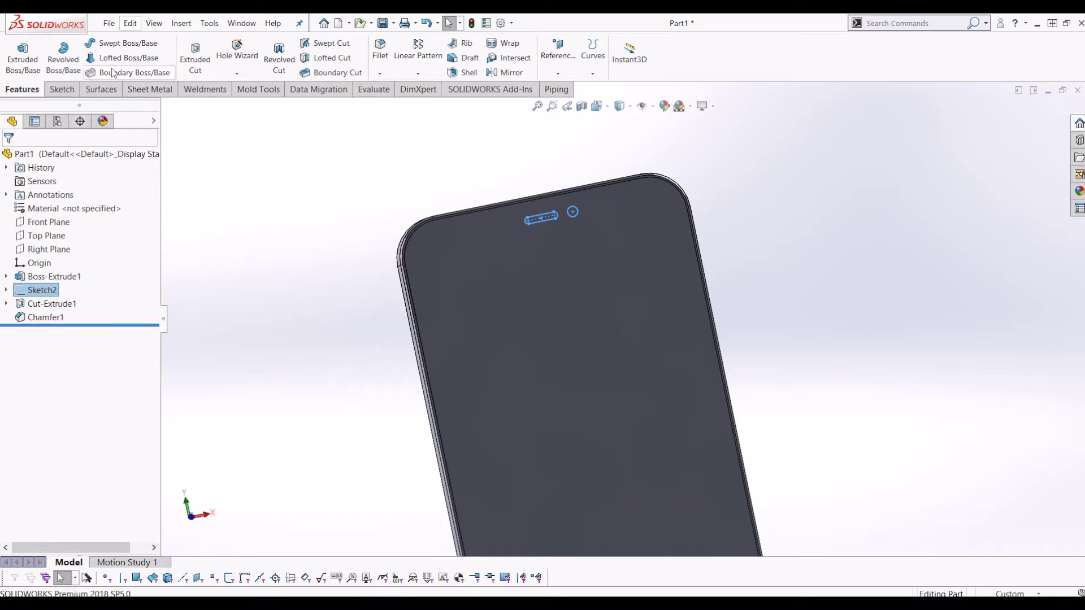
click(62, 89)
click(22, 89)
click(192, 52)
middle_drag(566, 229, 419, 184)
click(9, 158)
key(f)
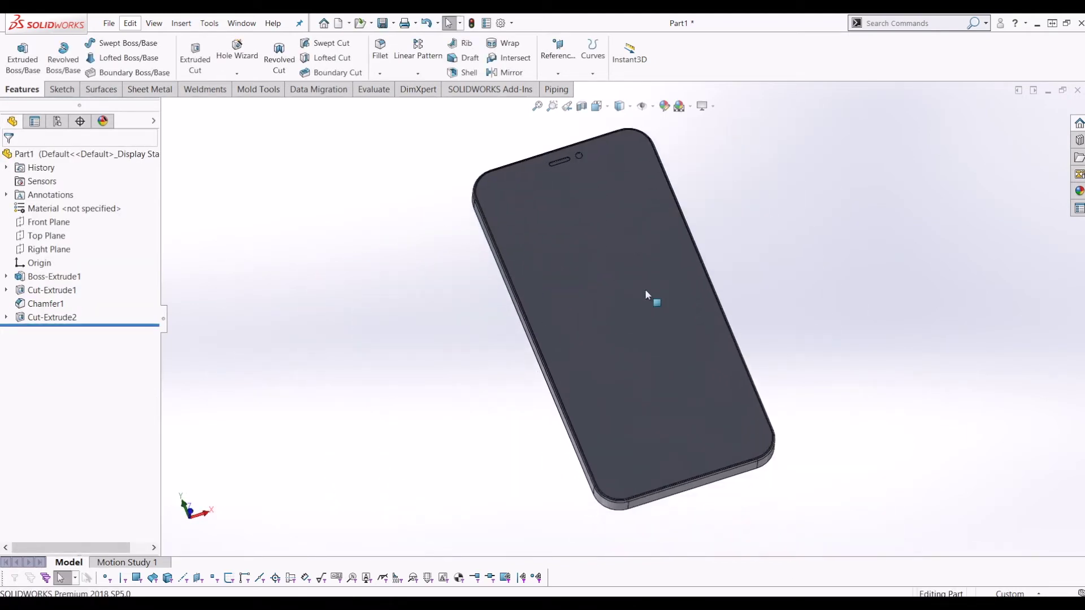
middle_drag(586, 358, 724, 334)
click(46, 303)
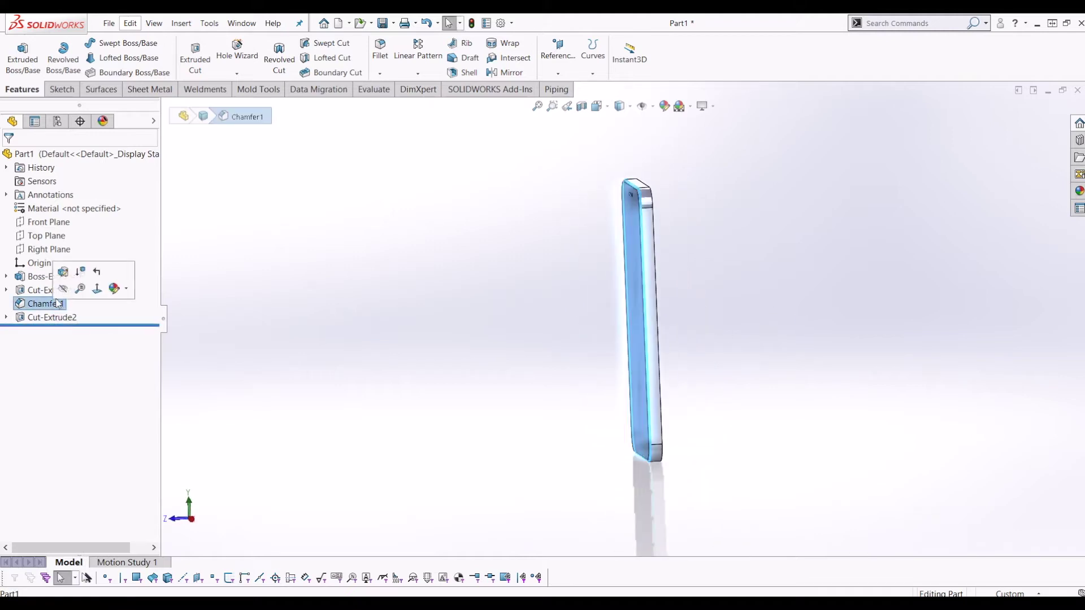
ctrl+click(52, 290)
middle_drag(713, 324, 752, 228)
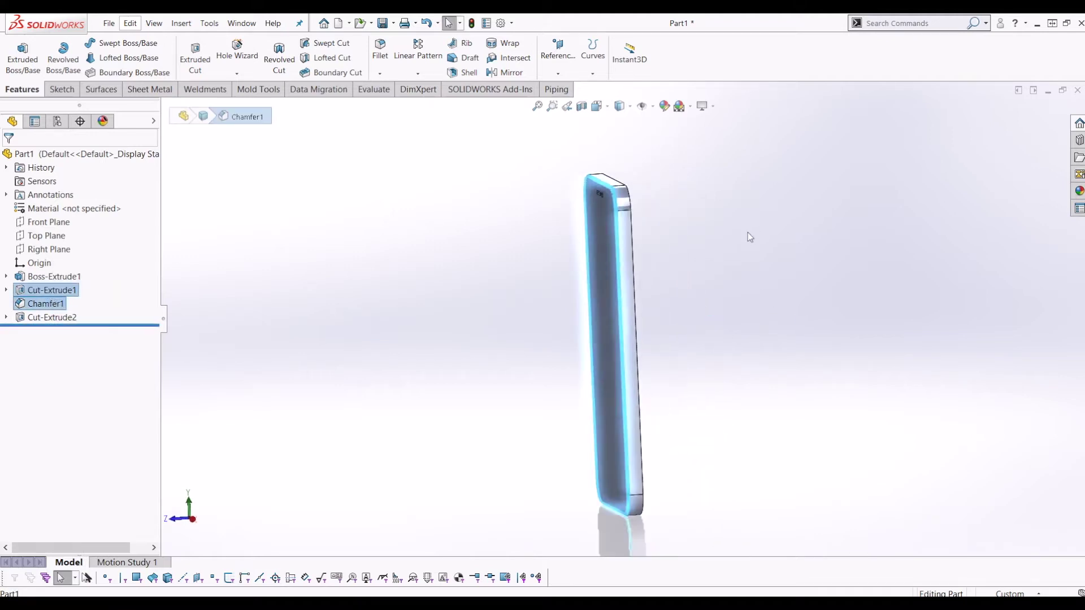
click(376, 234)
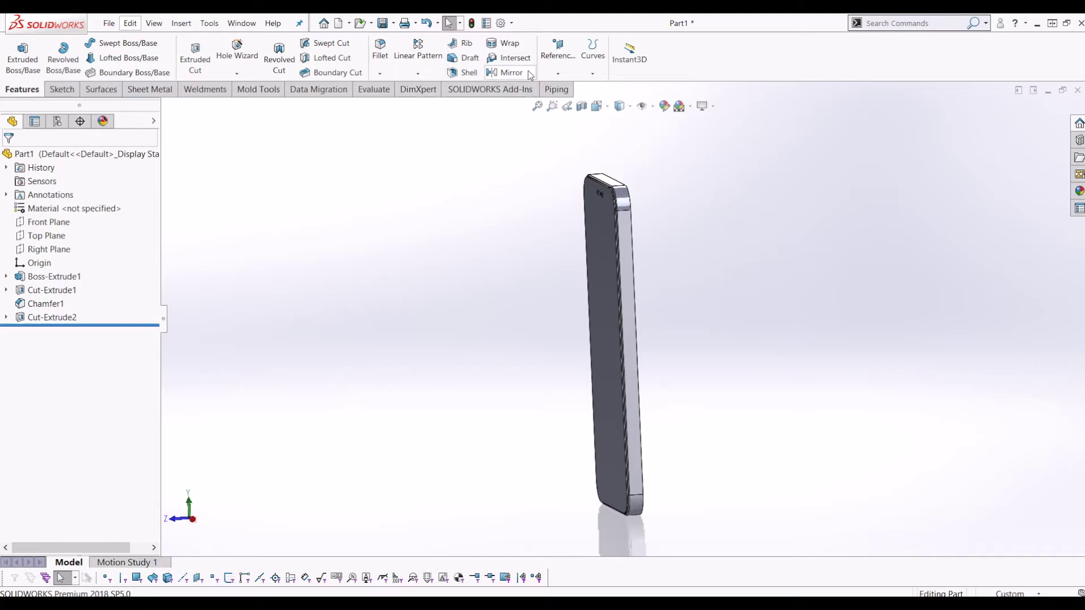
Step: Mirror the front rim cut and the edge chamfer about the Front Plane onto the back of the phone
click(505, 72)
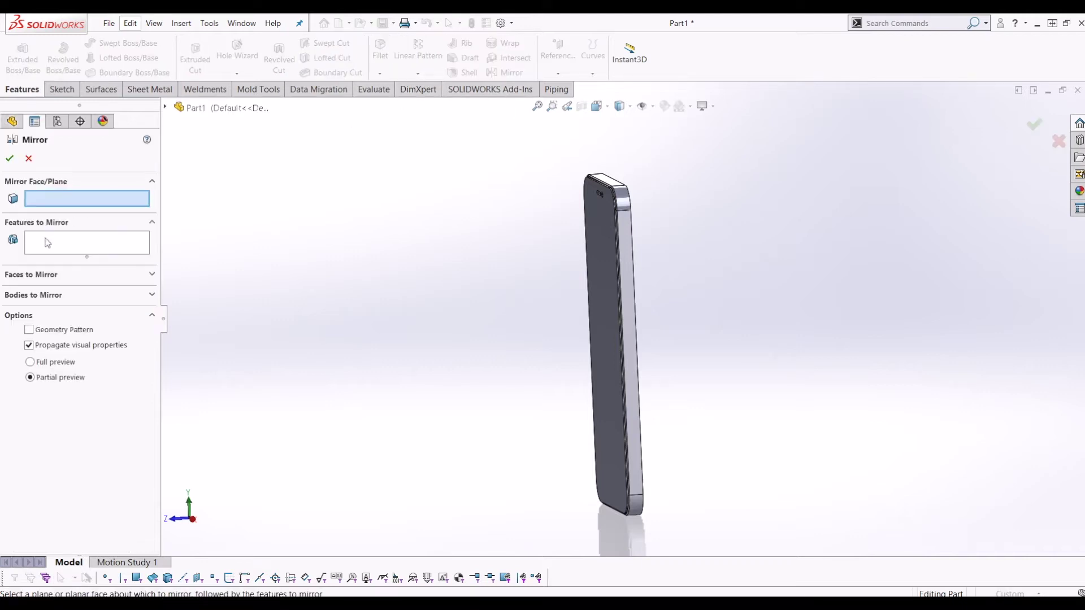
click(165, 107)
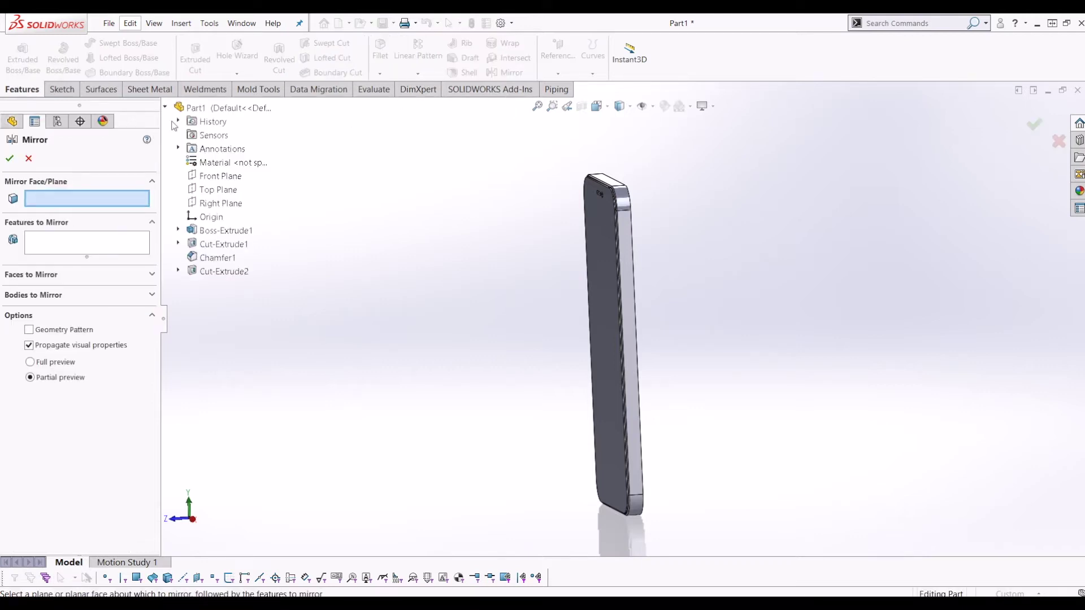
click(214, 176)
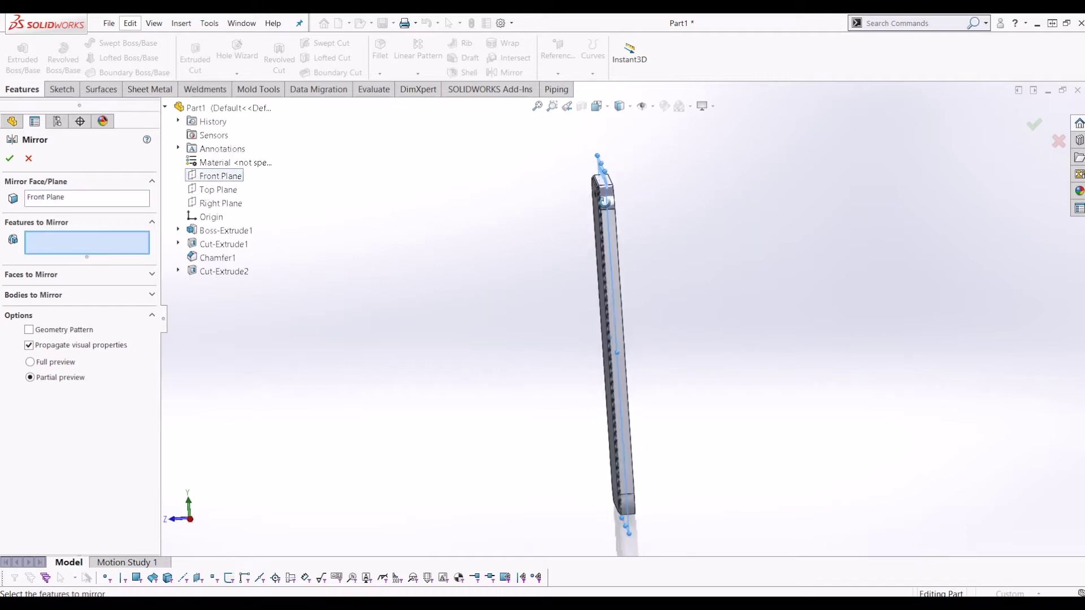
middle_drag(605, 202, 632, 212)
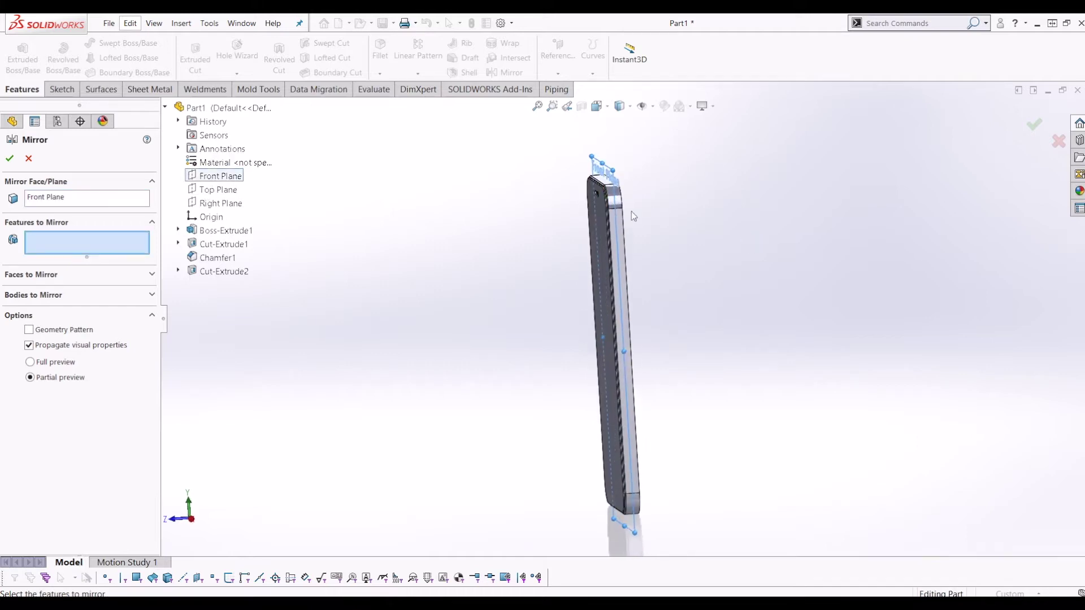
click(218, 246)
click(218, 258)
click(10, 158)
Step: Start a sketch on the phone body's back face
middle_drag(763, 259, 570, 352)
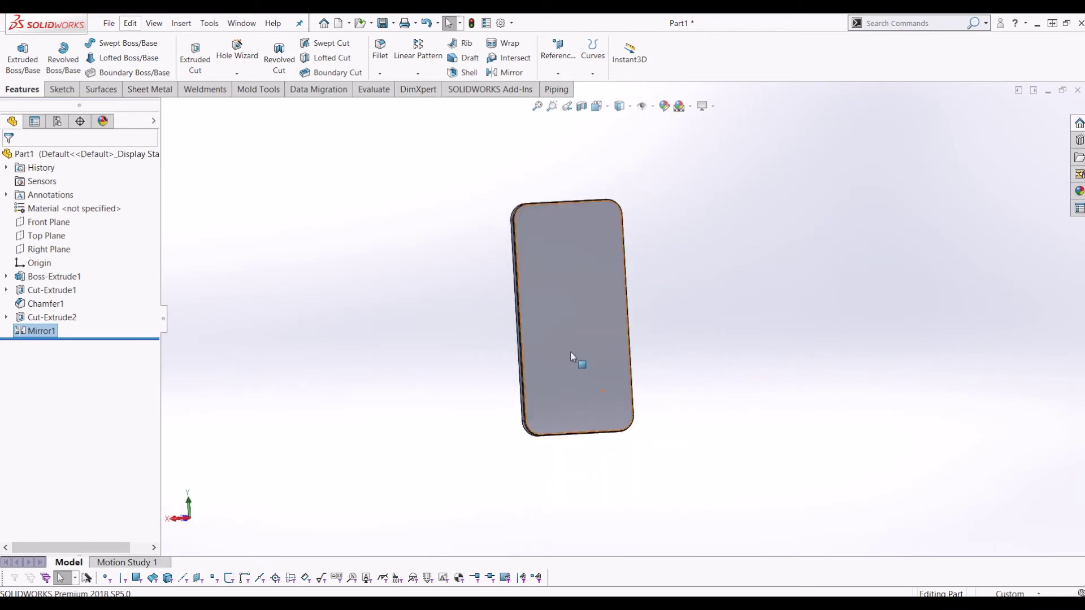
click(571, 352)
click(72, 95)
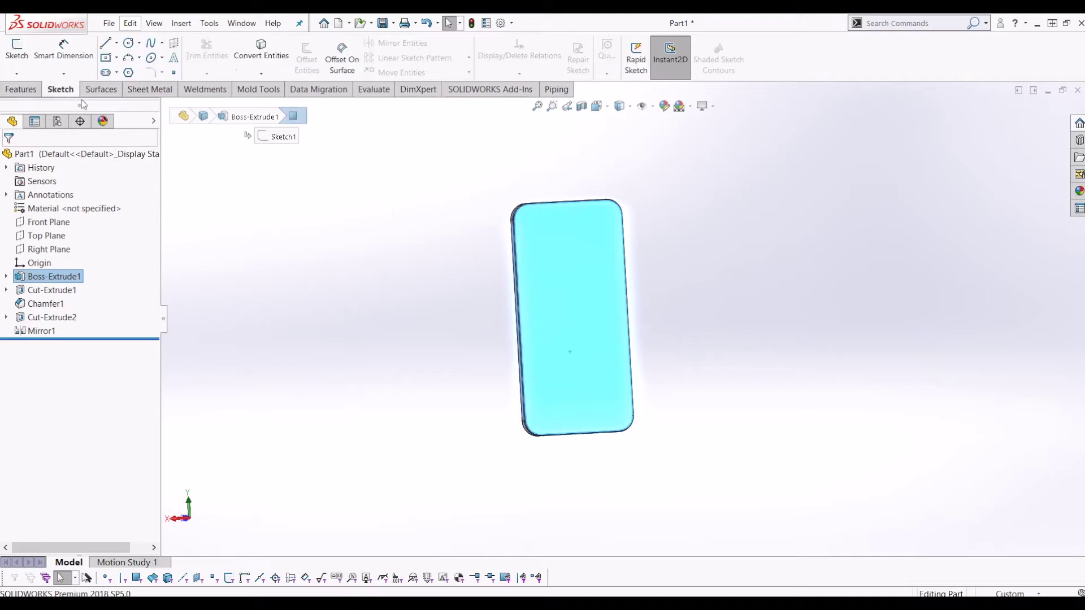
click(23, 49)
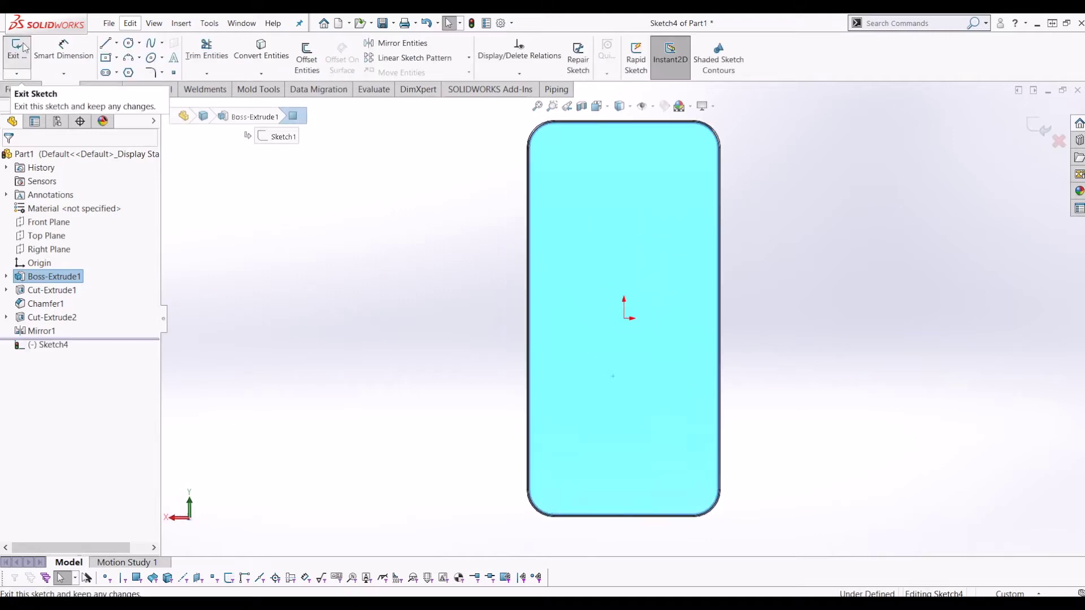
click(963, 325)
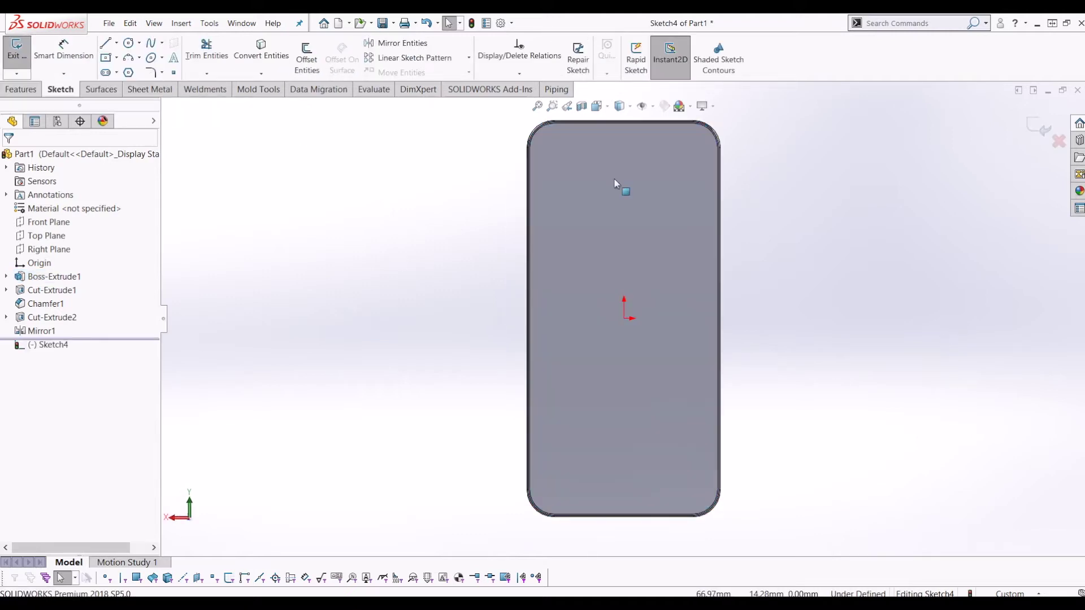
Step: Insert the Back picture as a sketch picture and align it with the phone's outline
click(182, 24)
mouse_move(209, 23)
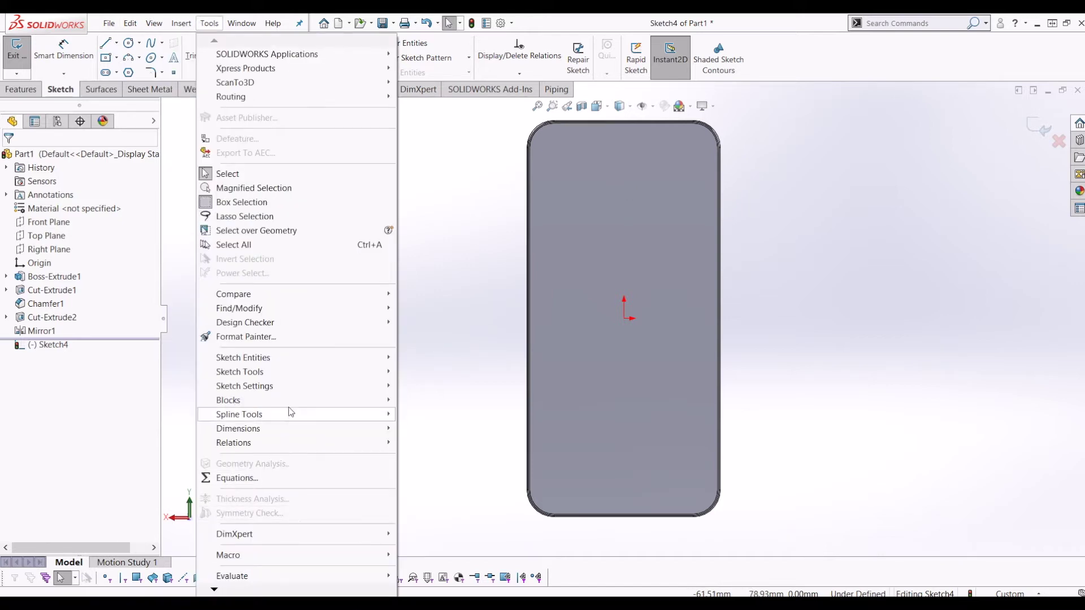
mouse_move(290, 373)
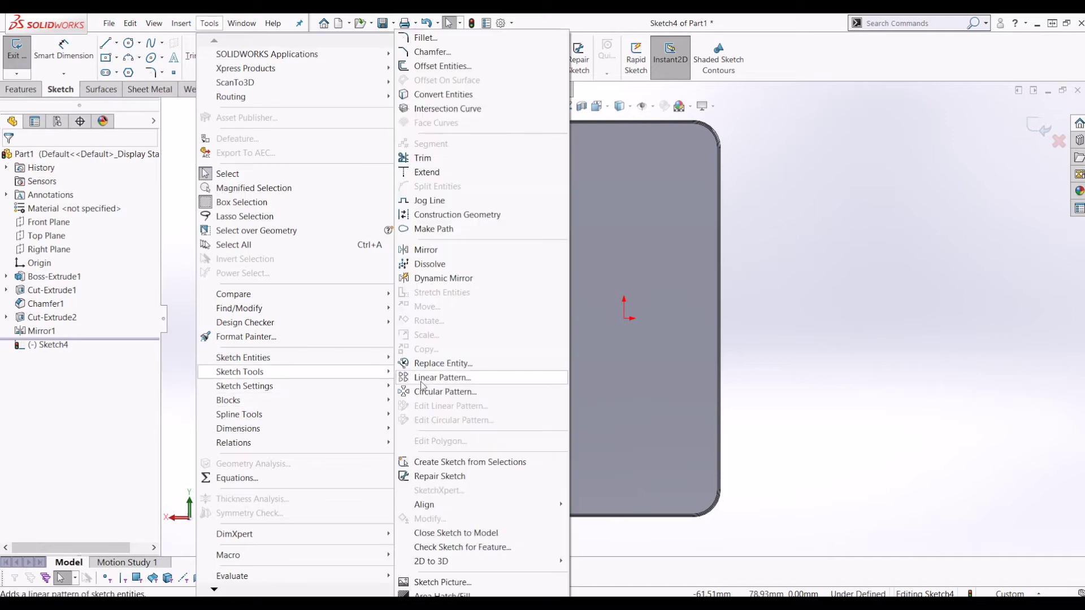
click(442, 582)
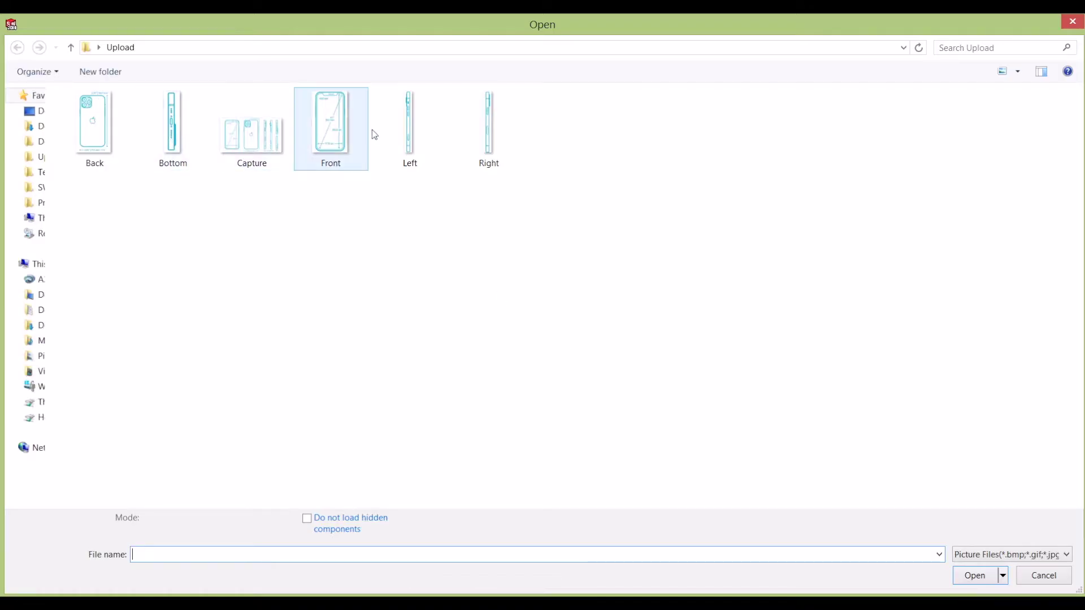
double_click(96, 148)
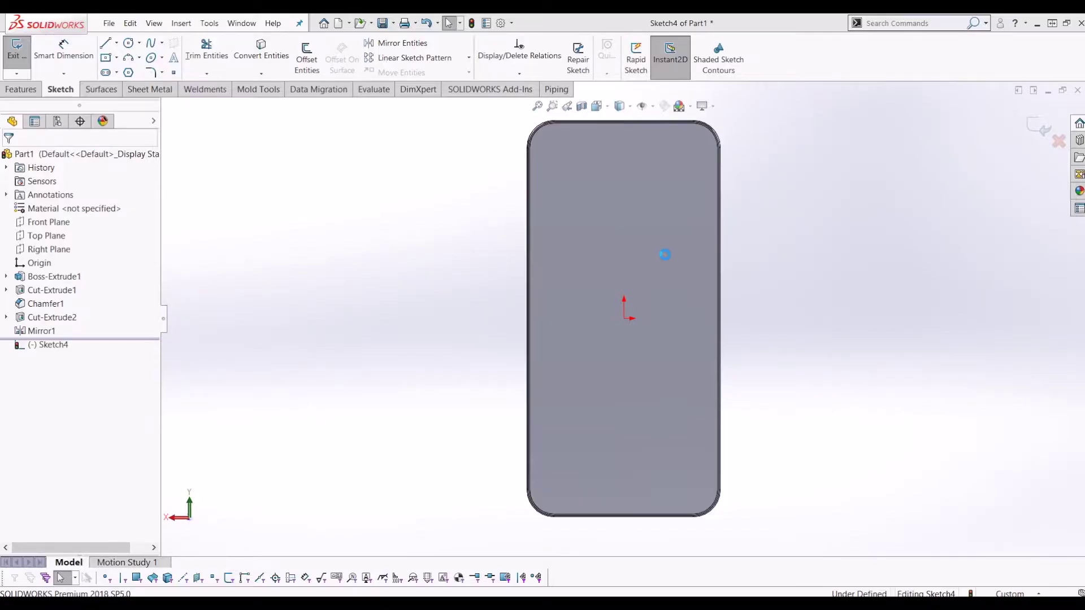
mouse_move(718, 239)
mouse_down()
mouse_move(662, 226)
mouse_move(686, 230)
mouse_up()
scroll(691, 264, down, 3)
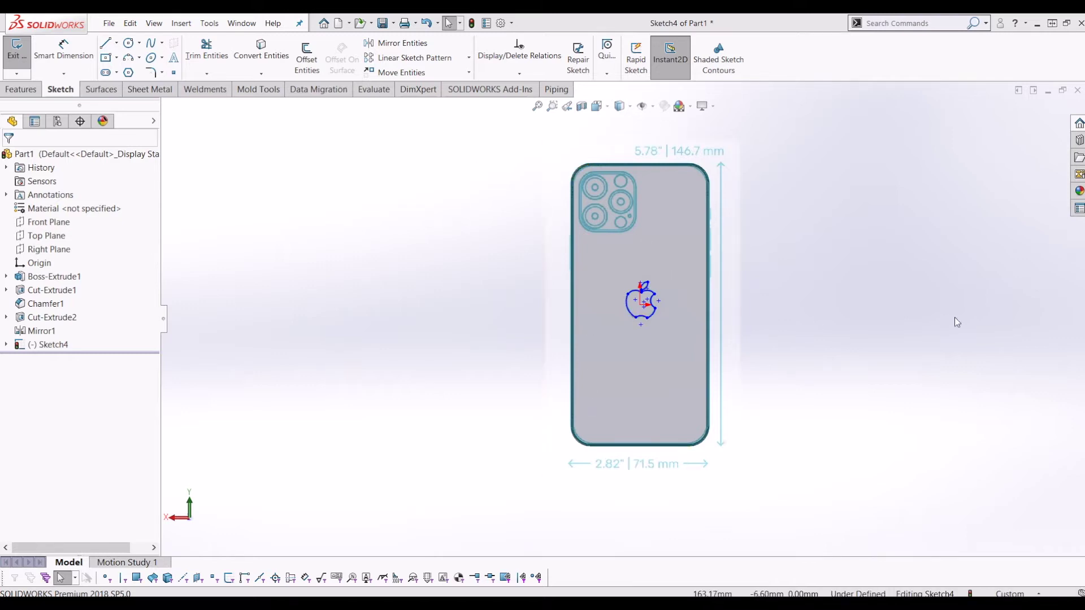
Step: Examine the arcs tracing the Apple logo's body and leaf against the reference picture
scroll(658, 288, down, 6)
scroll(560, 305, down, 2)
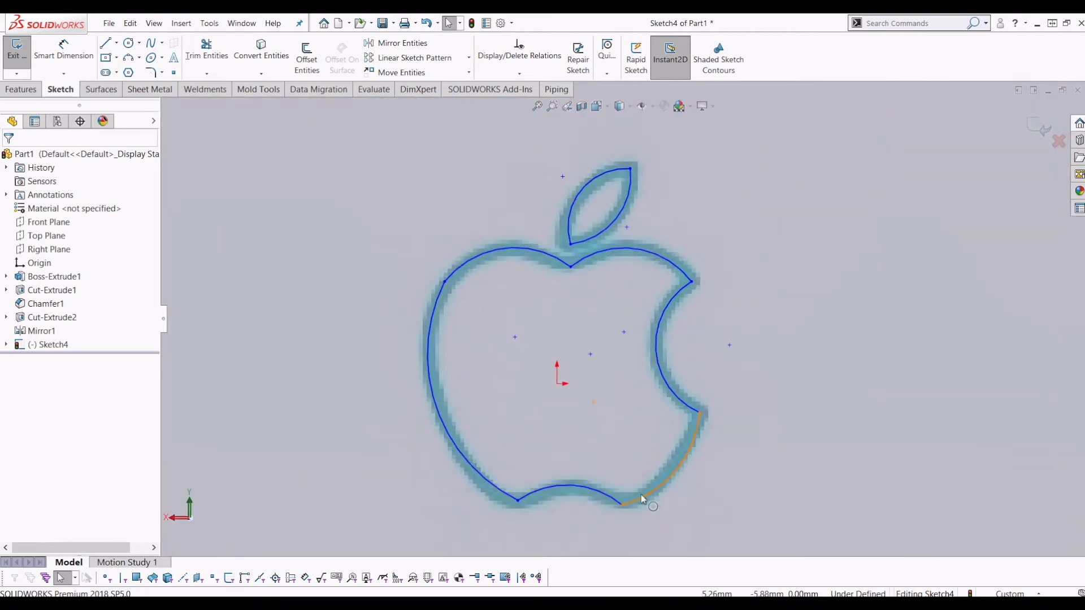
click(503, 251)
click(608, 256)
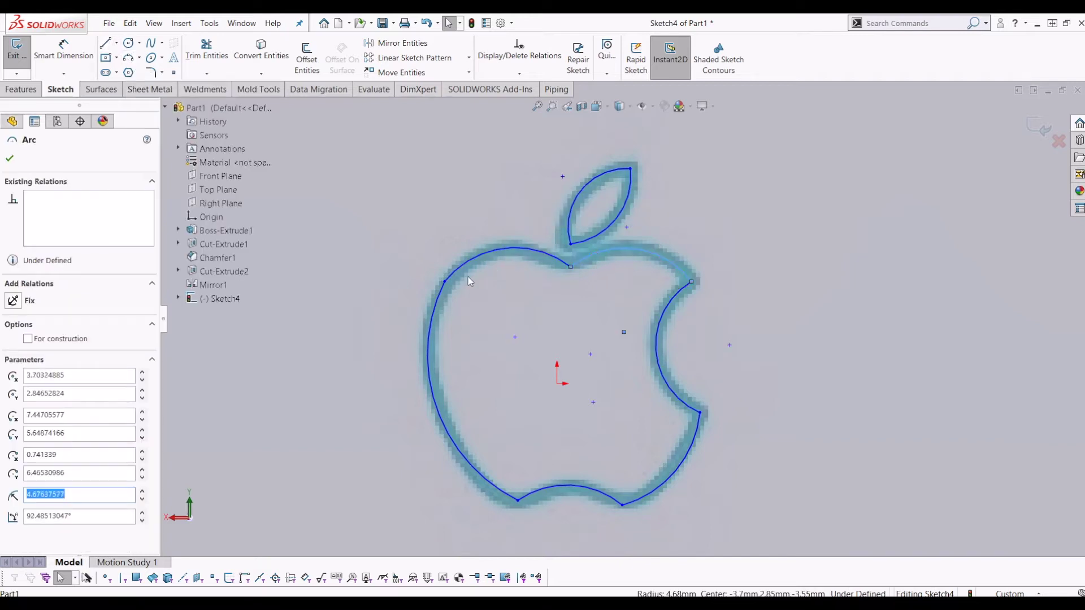
click(585, 190)
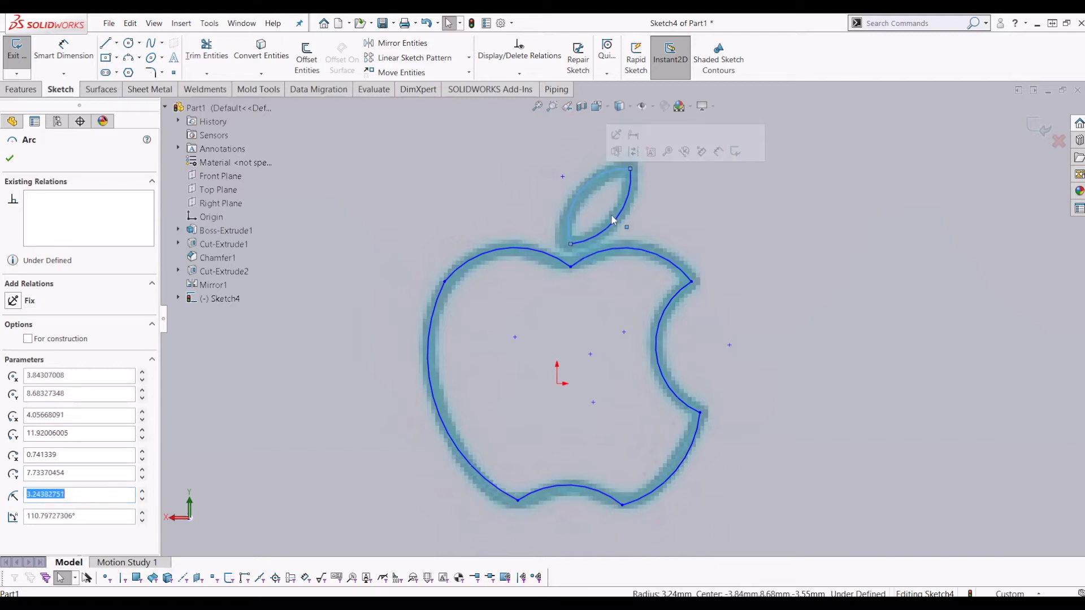
click(772, 304)
scroll(772, 304, up, 10)
scroll(709, 305, down, 2)
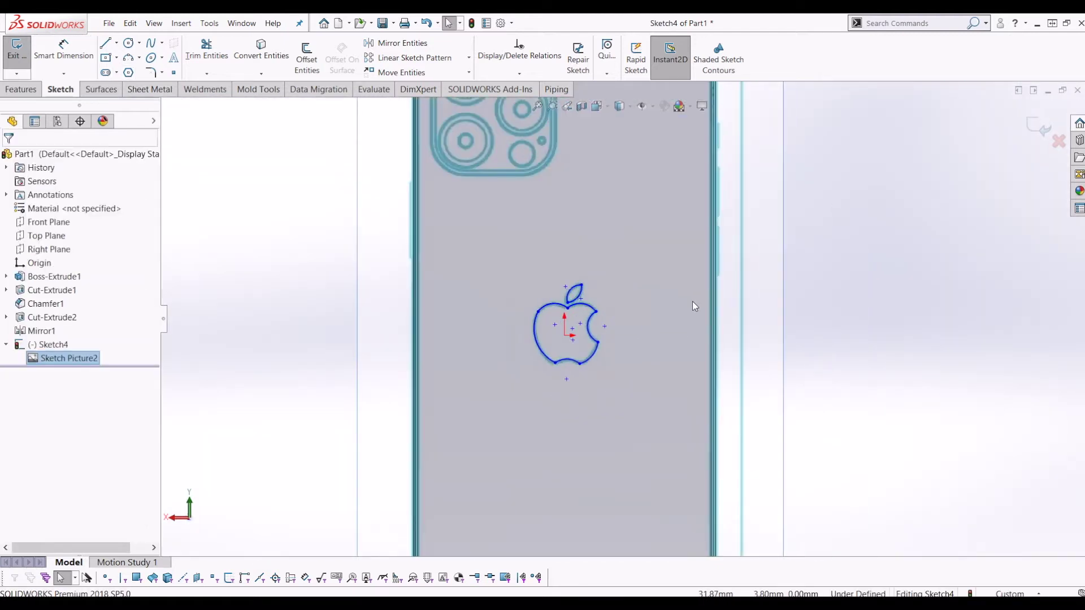
Step: Close the logo sketch and cut the Apple logo into the back face with a blind Extruded Cut 0.25 mm deep
click(1039, 129)
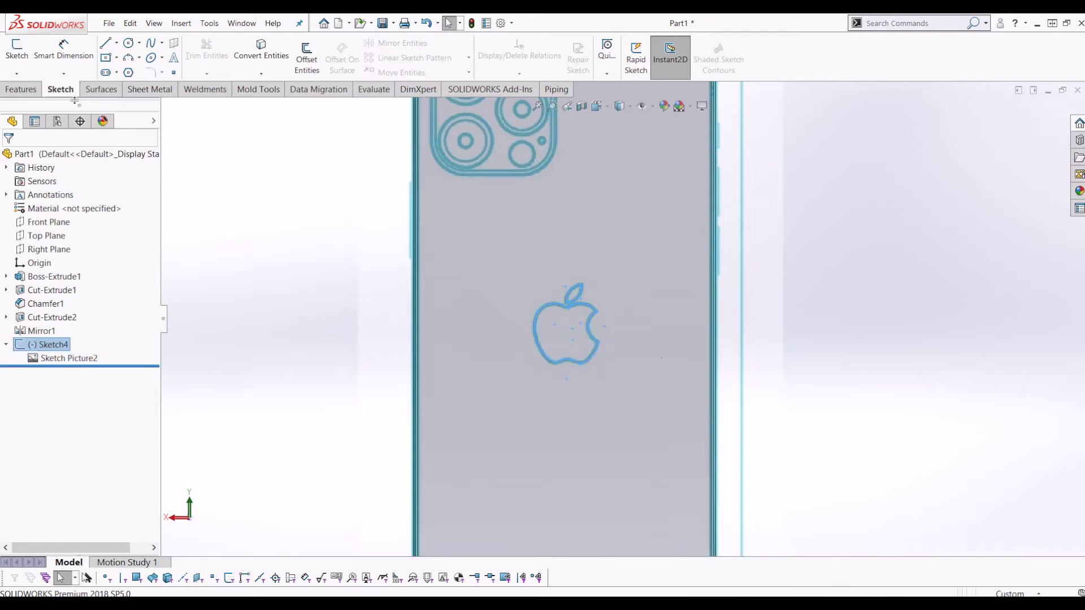
click(21, 89)
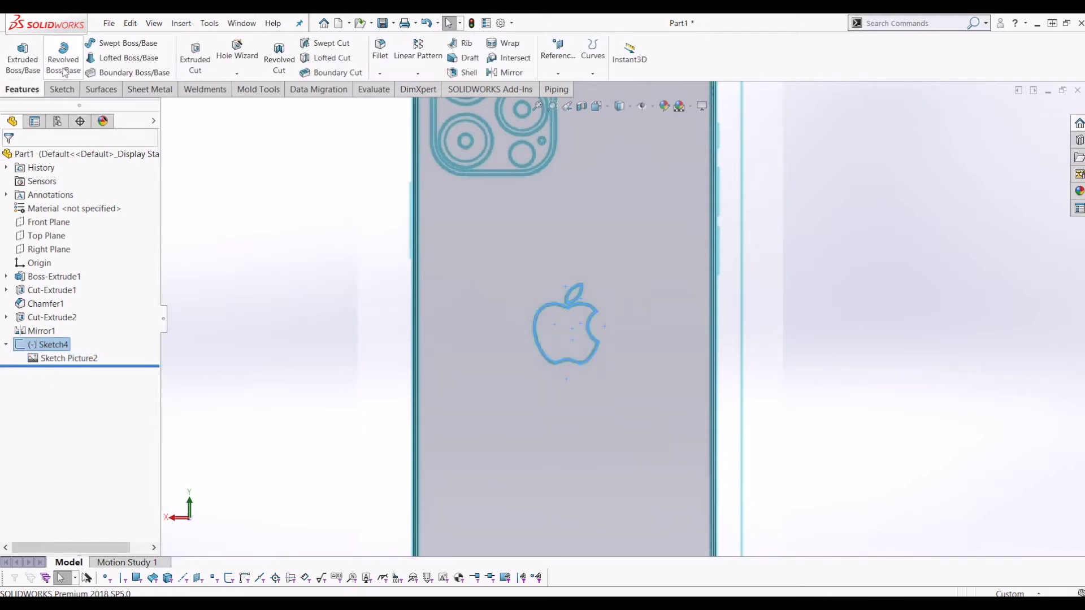
click(195, 59)
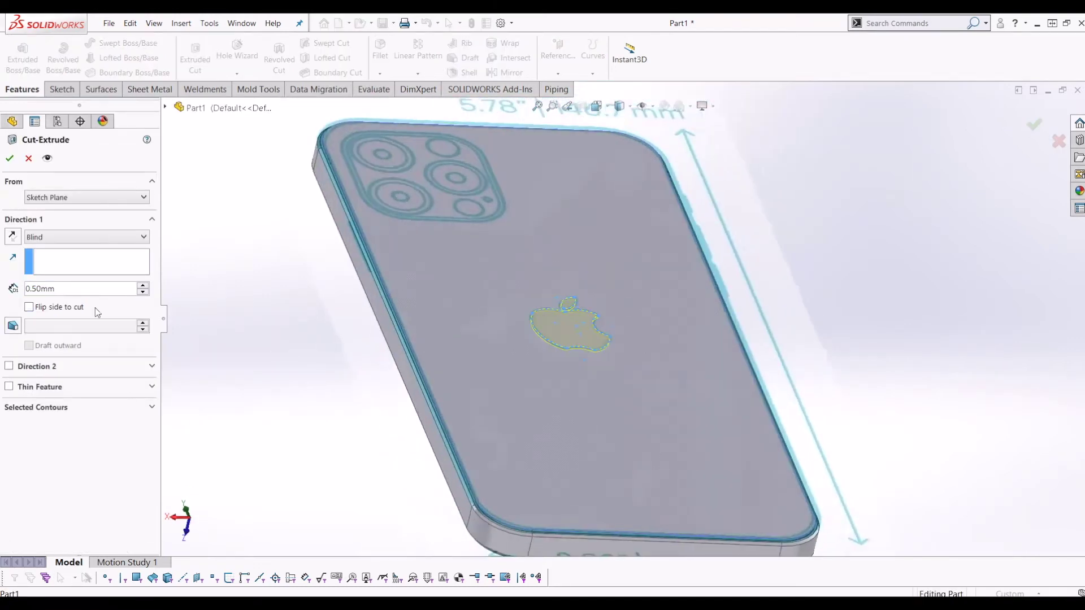
scroll(564, 305, down, 3)
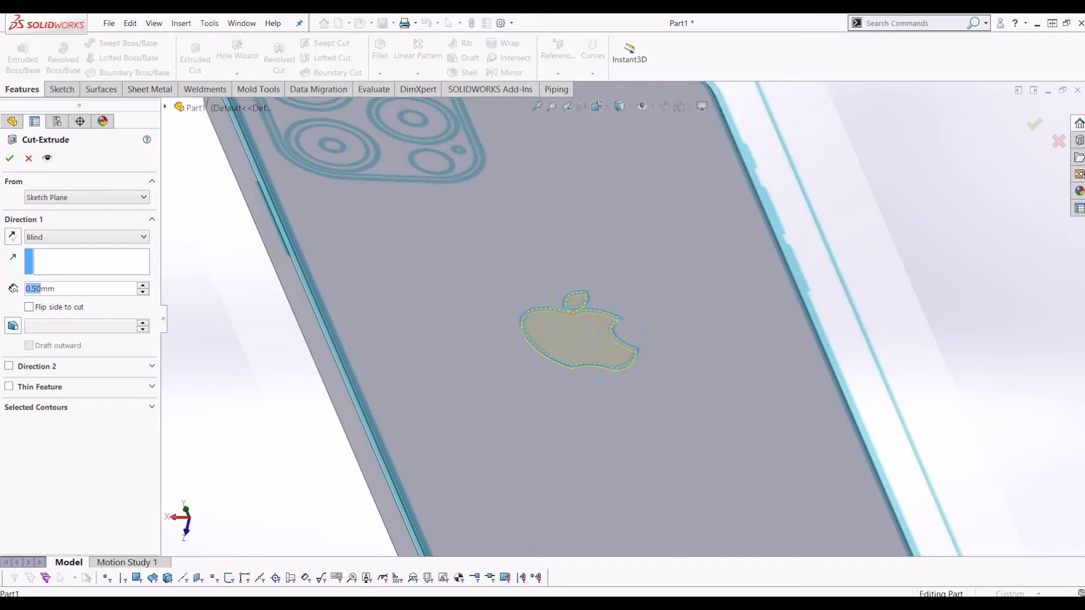
key(BackSpace)
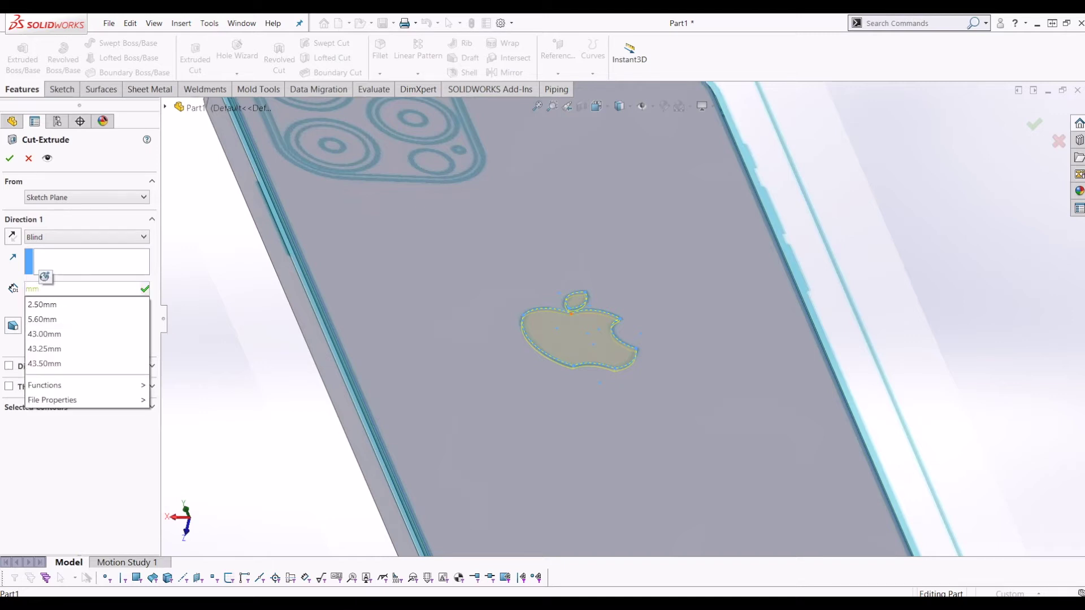
text(0.25mm)
key(Return)
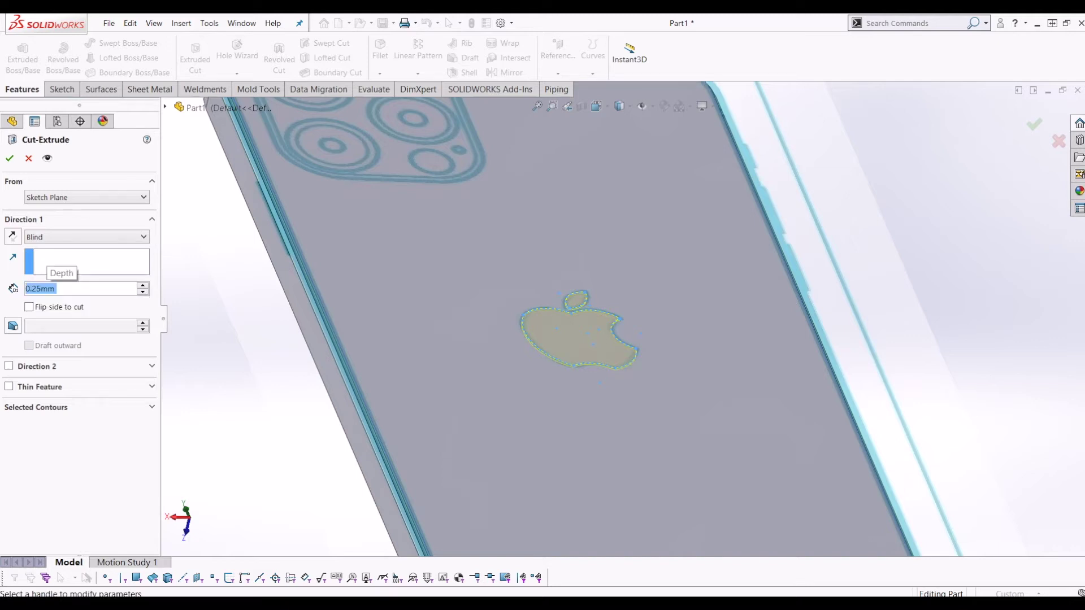
click(9, 159)
scroll(642, 315, up, 3)
click(749, 310)
Step: Show the logo cut's sketch so that its reference picture is displayed on the back face
scroll(749, 310, up, 2)
middle_drag(707, 334, 691, 513)
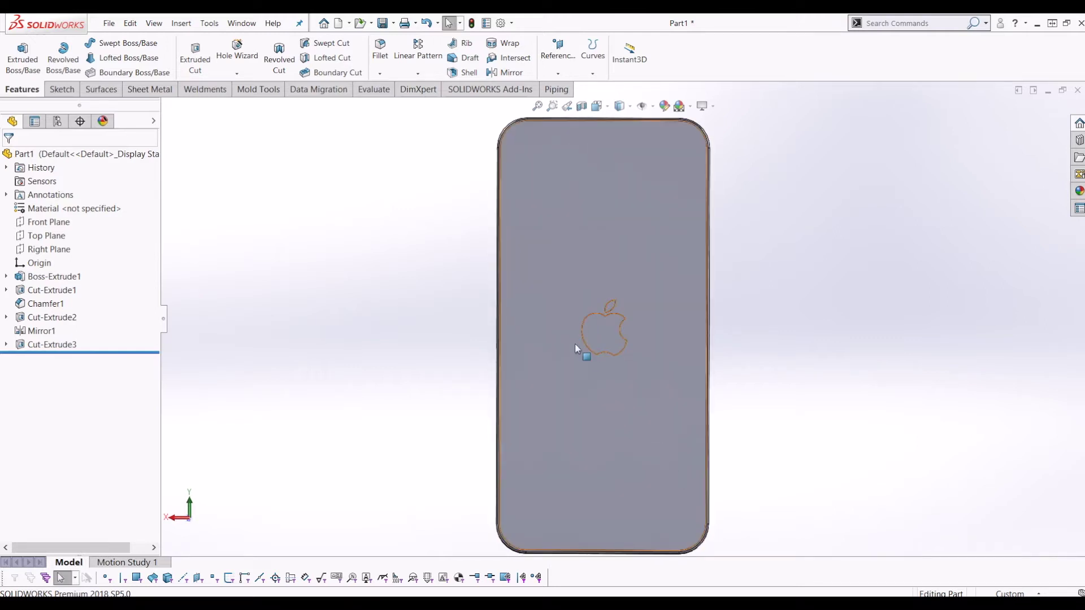
key(f)
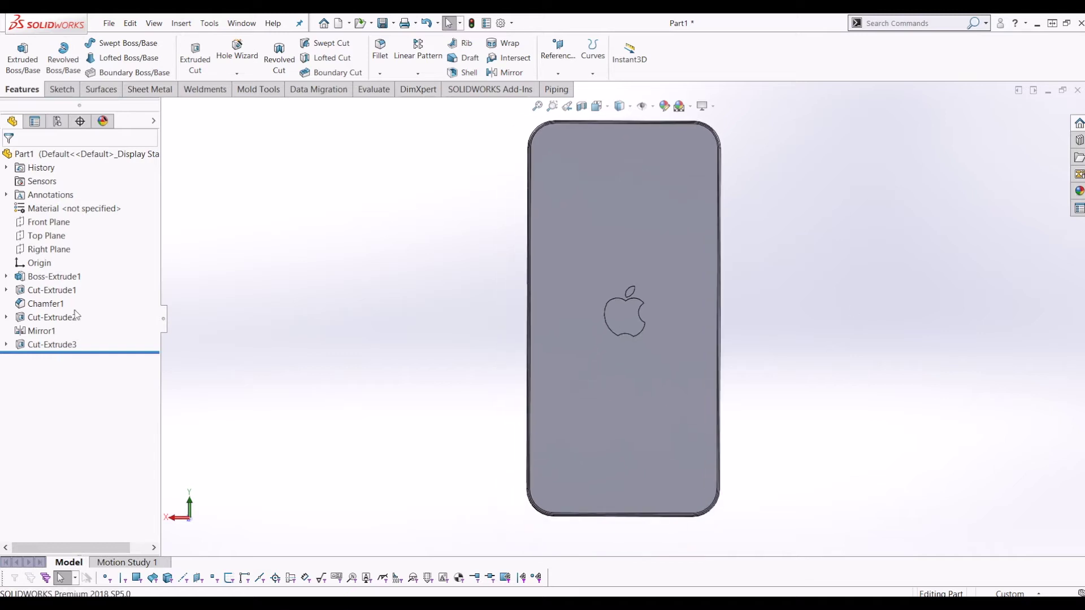
click(48, 344)
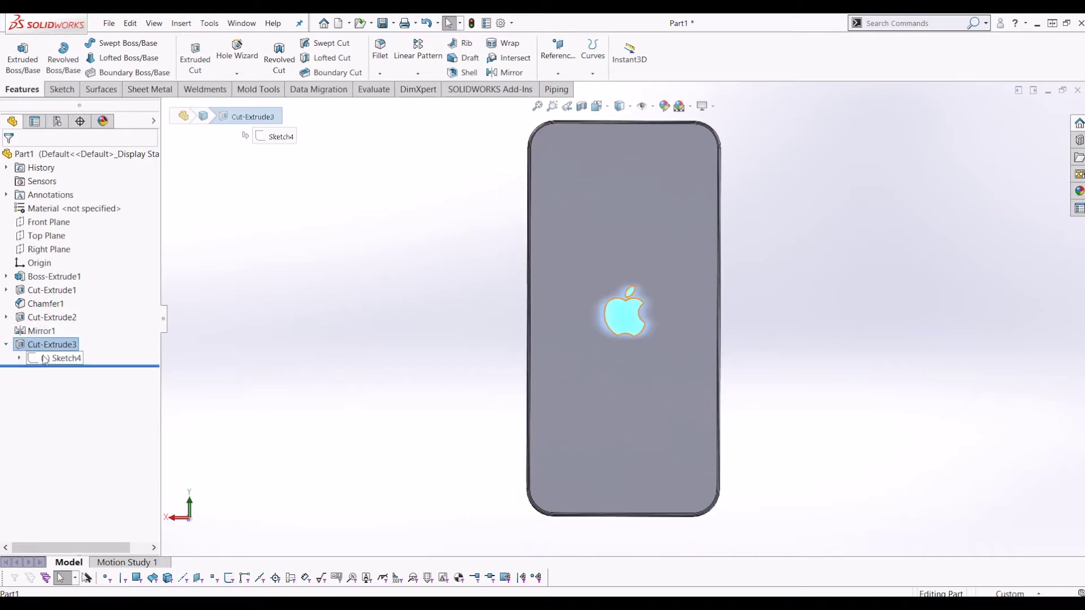
right_click(45, 359)
click(54, 320)
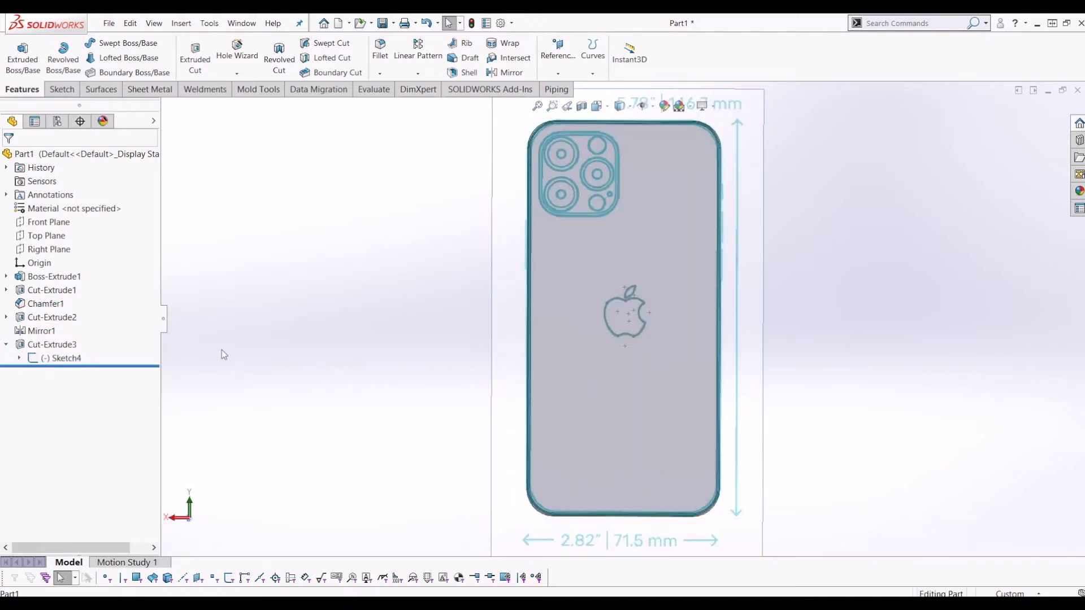
Step: Reopen the Apple logo cut's sketch and draw a center rectangle over the camera module area of the reference picture
right_click(71, 358)
click(84, 321)
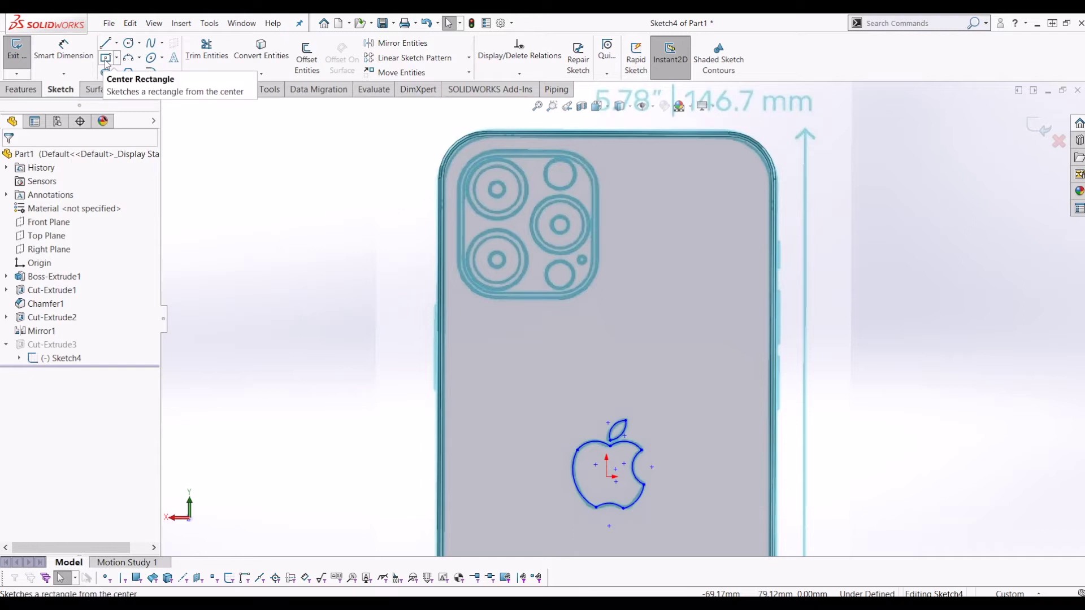
click(106, 59)
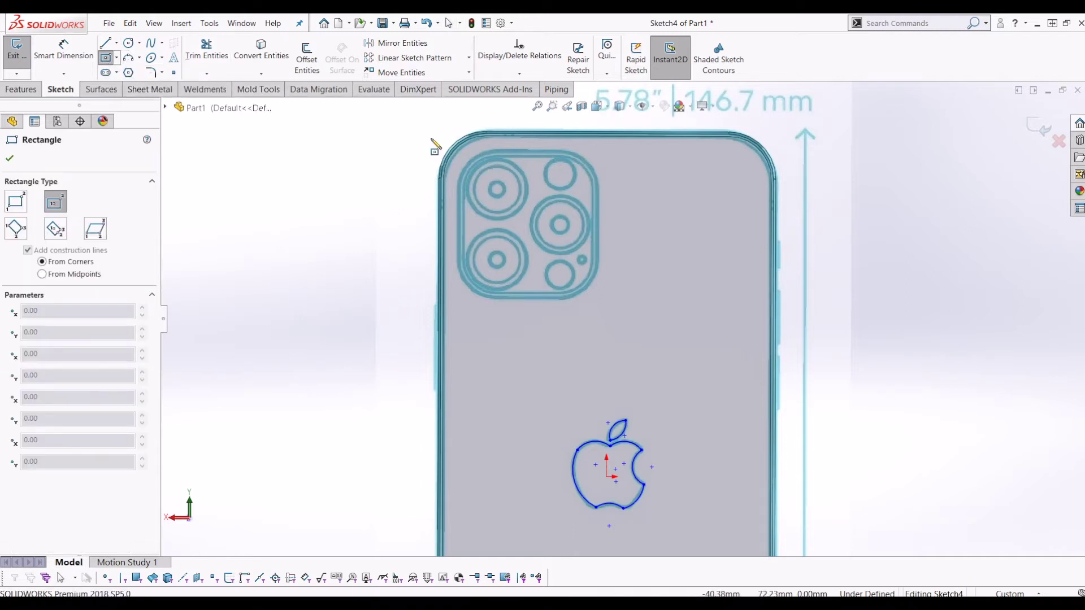
click(470, 161)
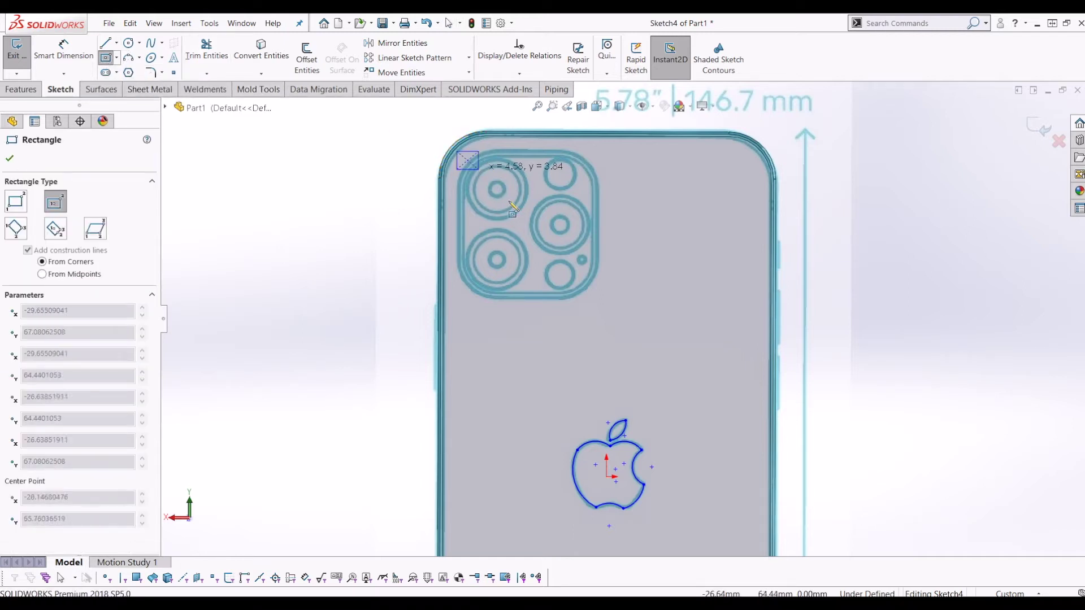
click(560, 234)
key(z)
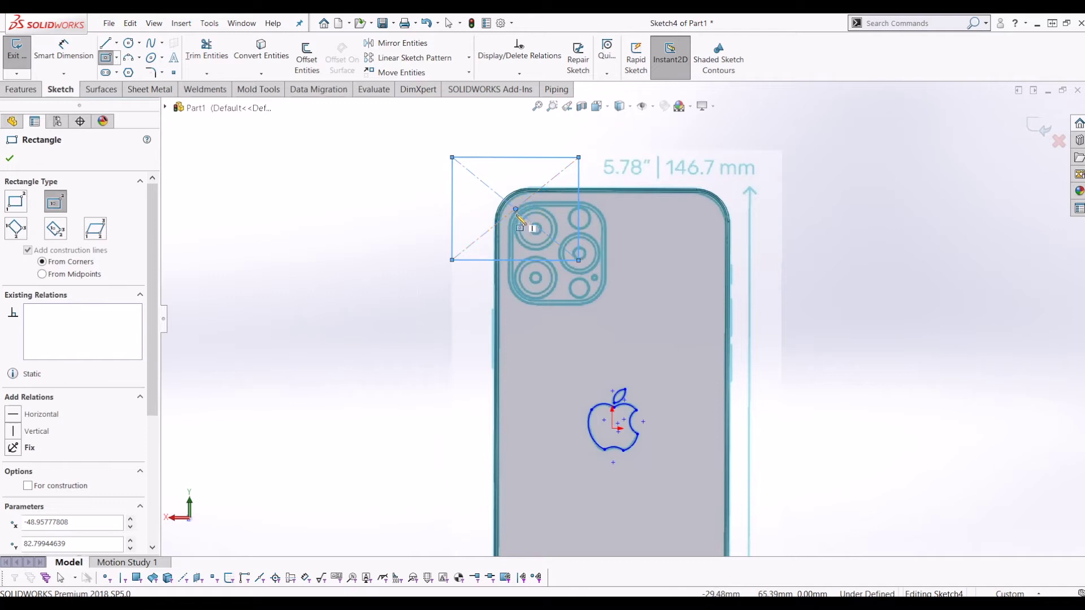
key(Escape)
Step: Move the rectangle onto the camera module and fit its four sides to the module's outline in the reference picture
drag(515, 209, 577, 257)
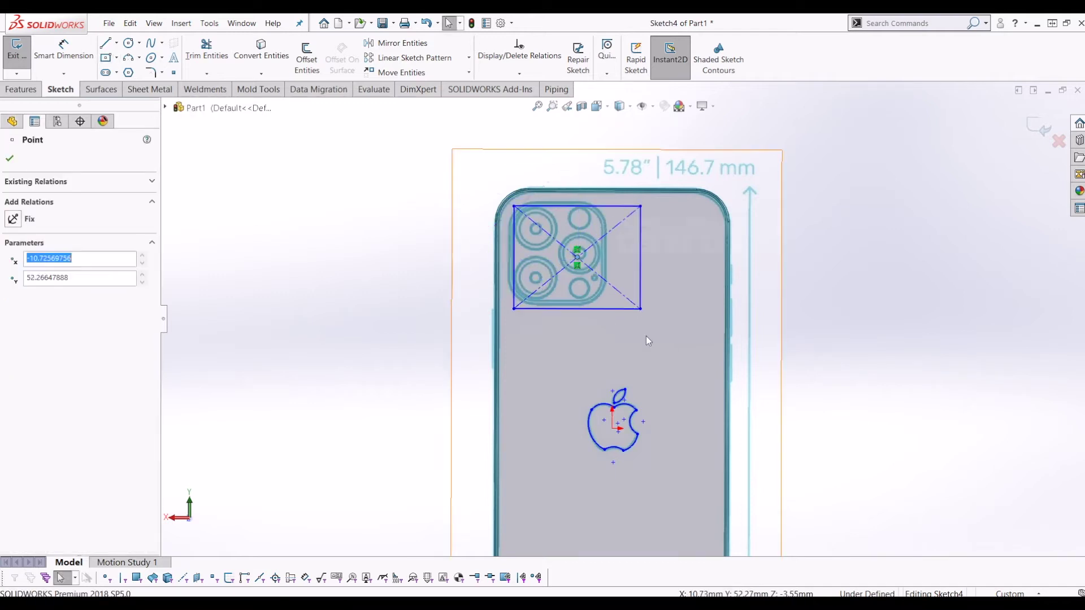
drag(641, 277, 607, 277)
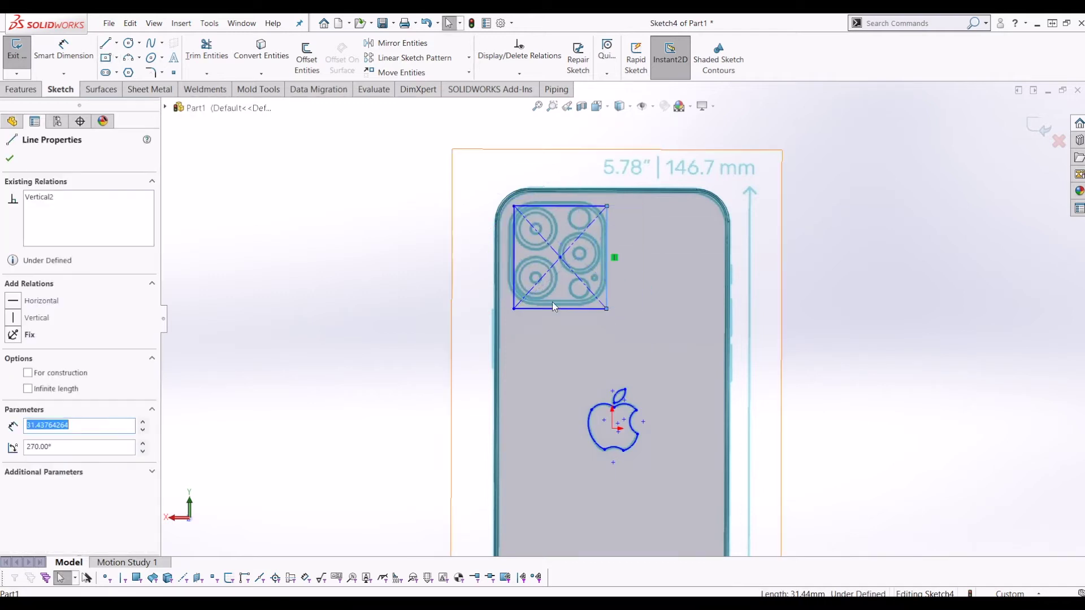
drag(552, 308, 557, 305)
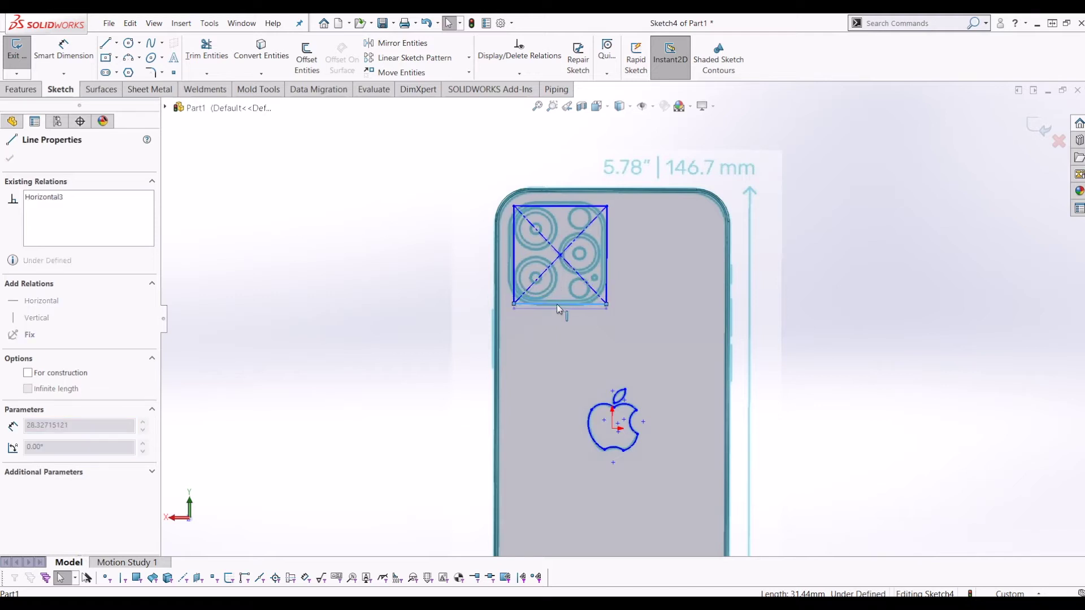
click(564, 208)
mouse_move(565, 210)
mouse_down()
mouse_move(563, 191)
mouse_move(562, 205)
mouse_up()
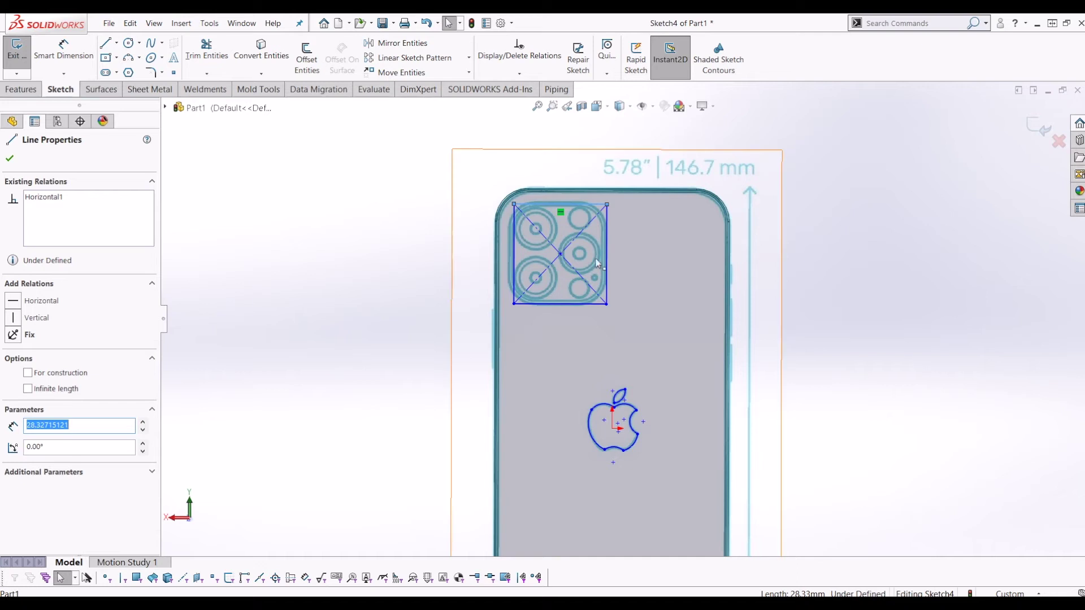
drag(515, 251, 510, 250)
drag(607, 247, 602, 246)
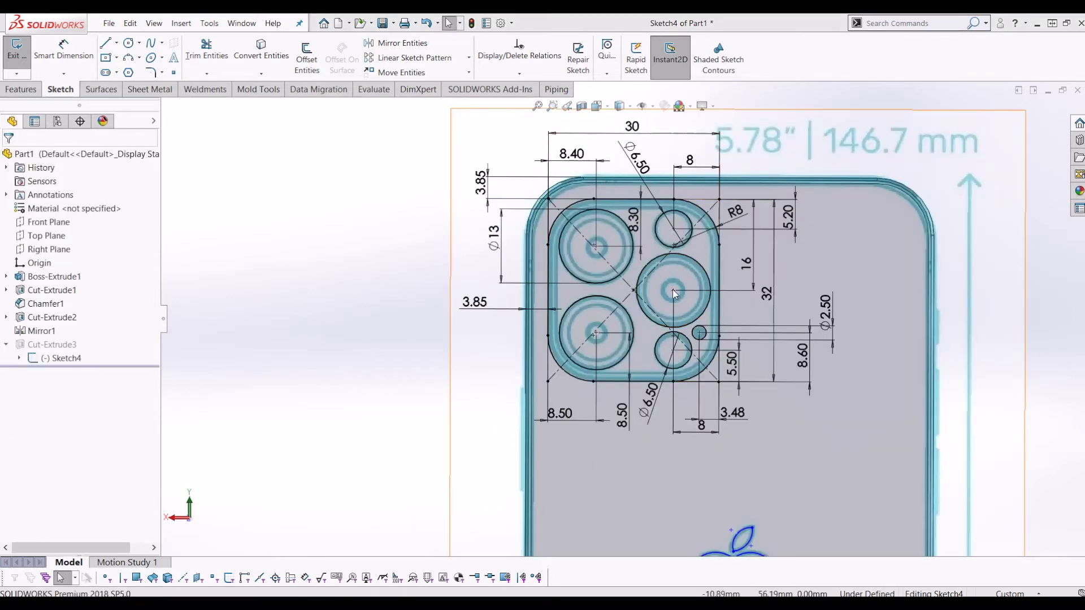
Step: Shift the 16 mm dimension of the middle lens circle outward, clear of the R8 label
scroll(805, 226, down, 1)
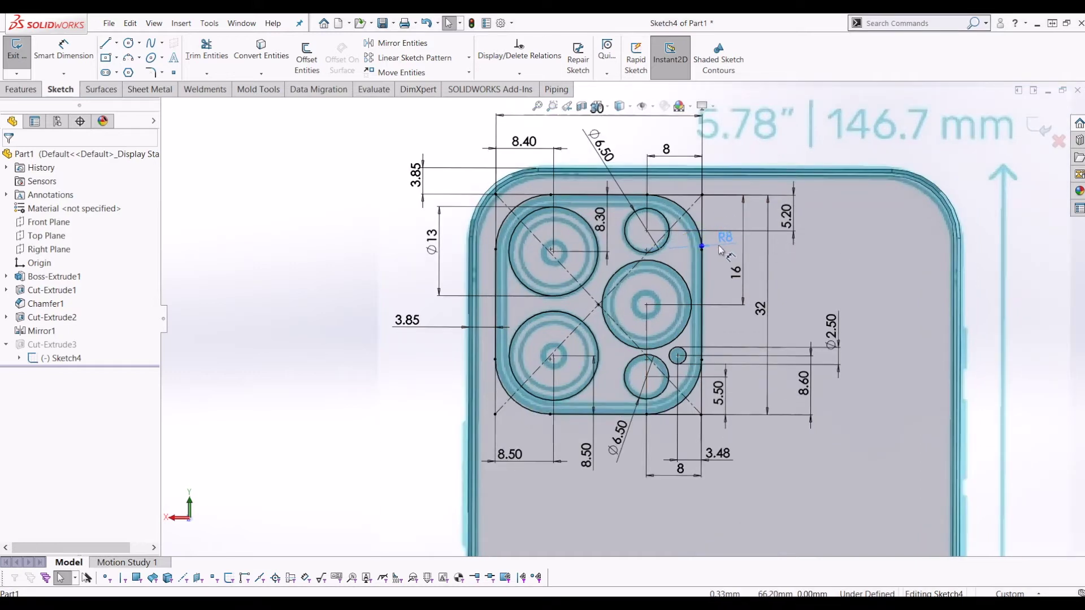
drag(732, 270, 739, 256)
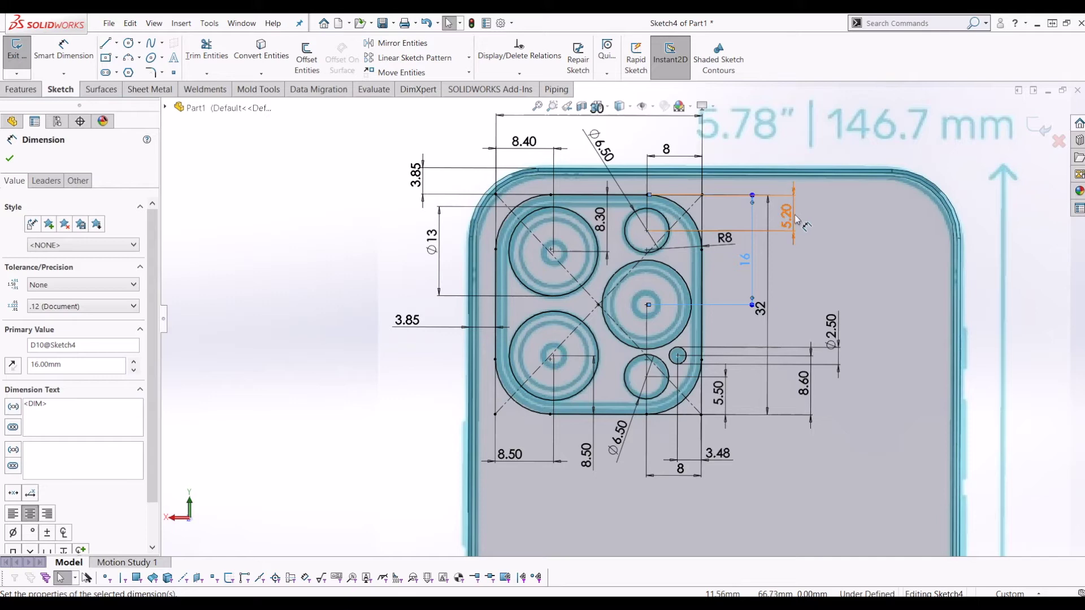
scroll(673, 245, up, 2)
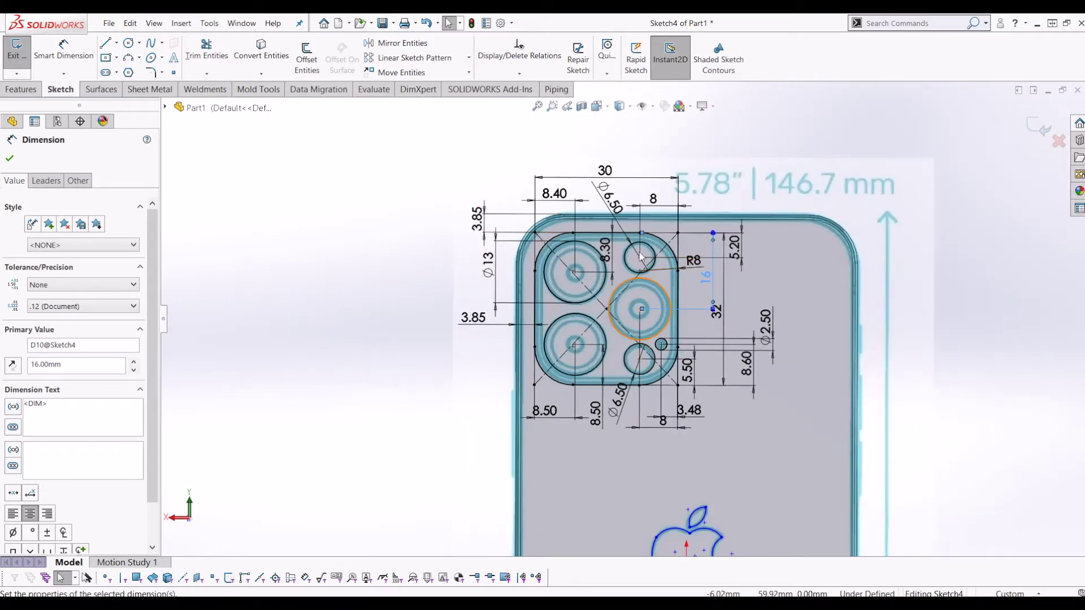
Step: Examine the camera module's lens and flash circles, with their dimensions and relations, against the reference picture
scroll(776, 423, up, 2)
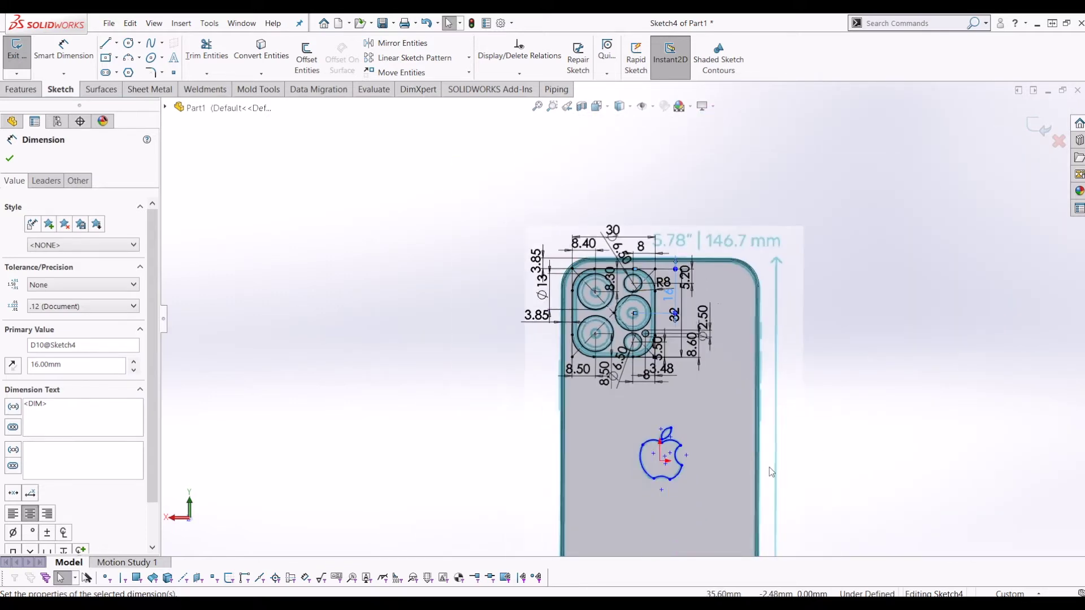
scroll(775, 328, down, 2)
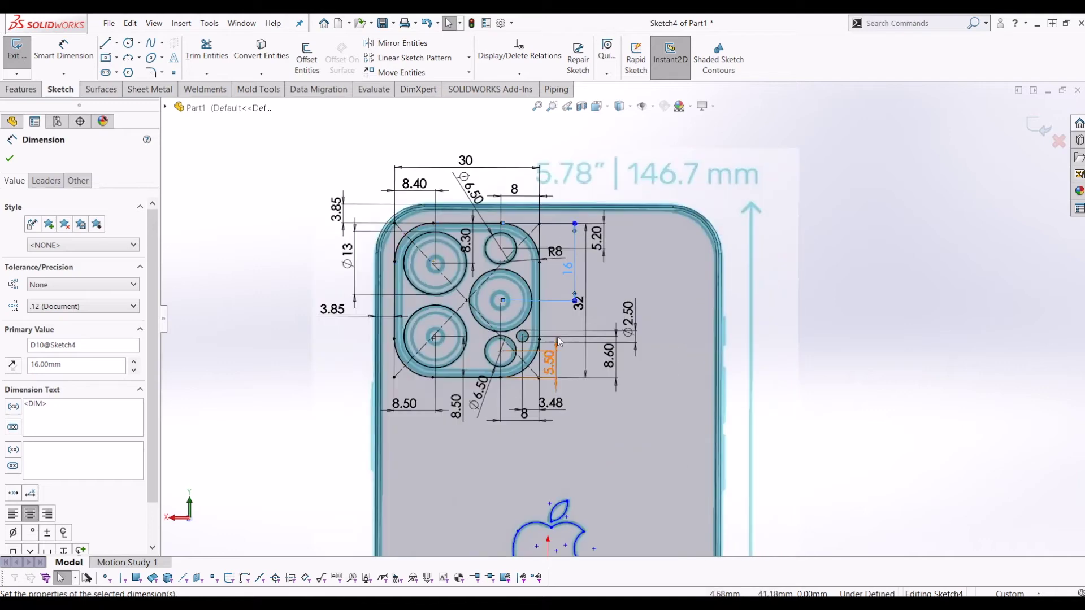
scroll(399, 362, down, 3)
scroll(500, 189, up, 2)
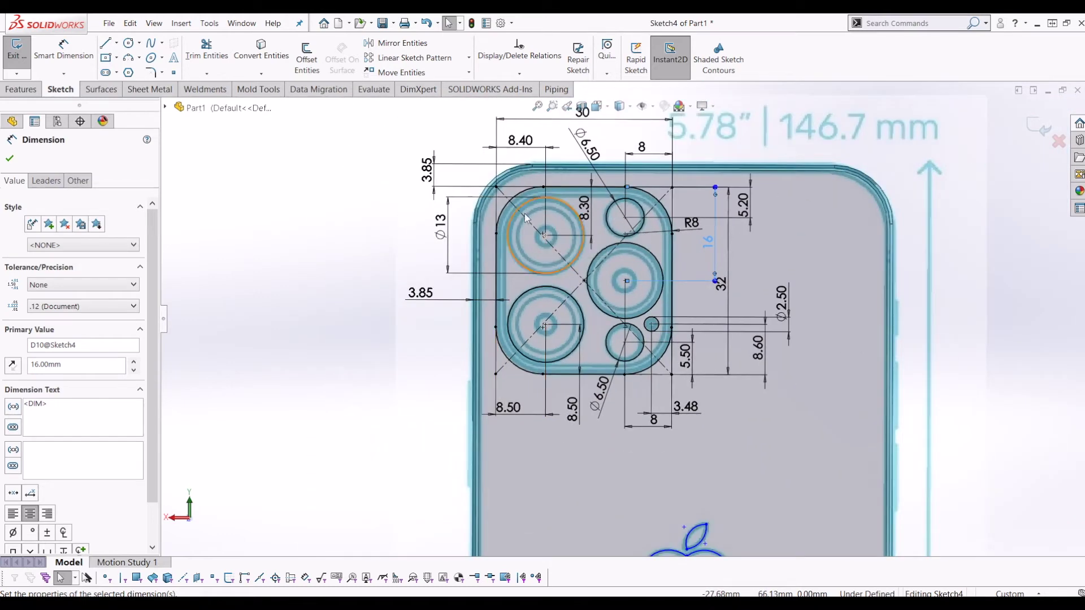
scroll(622, 325, up, 1)
scroll(615, 302, down, 1)
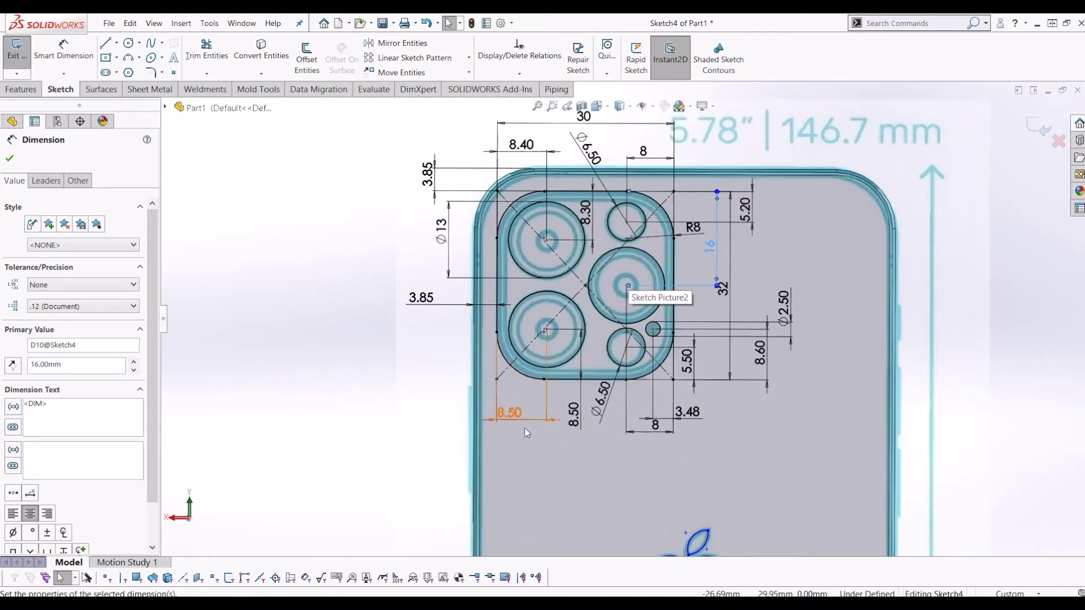
click(507, 419)
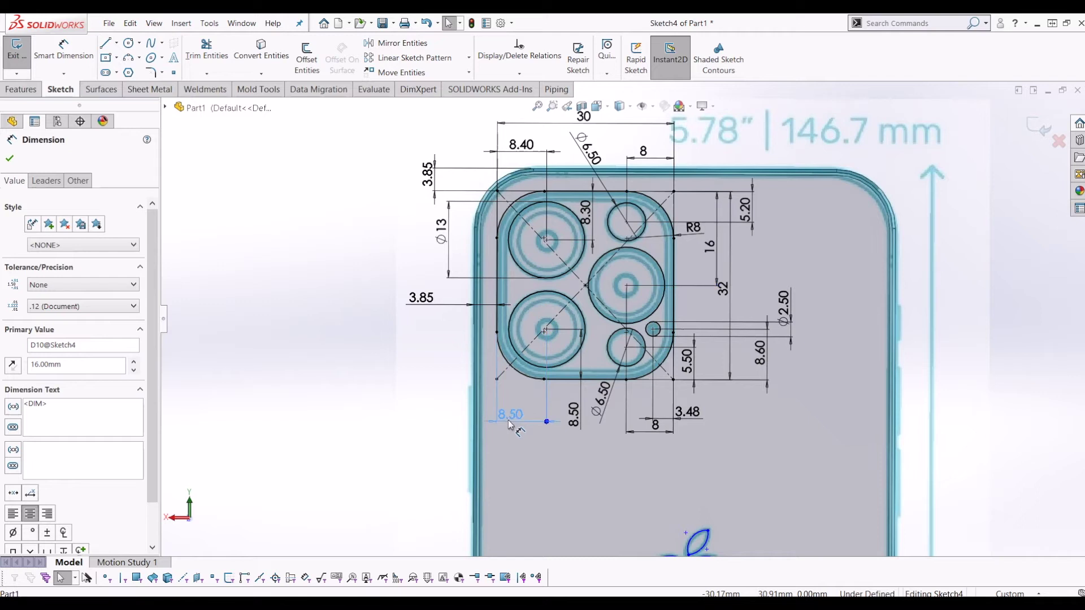
click(567, 213)
click(586, 319)
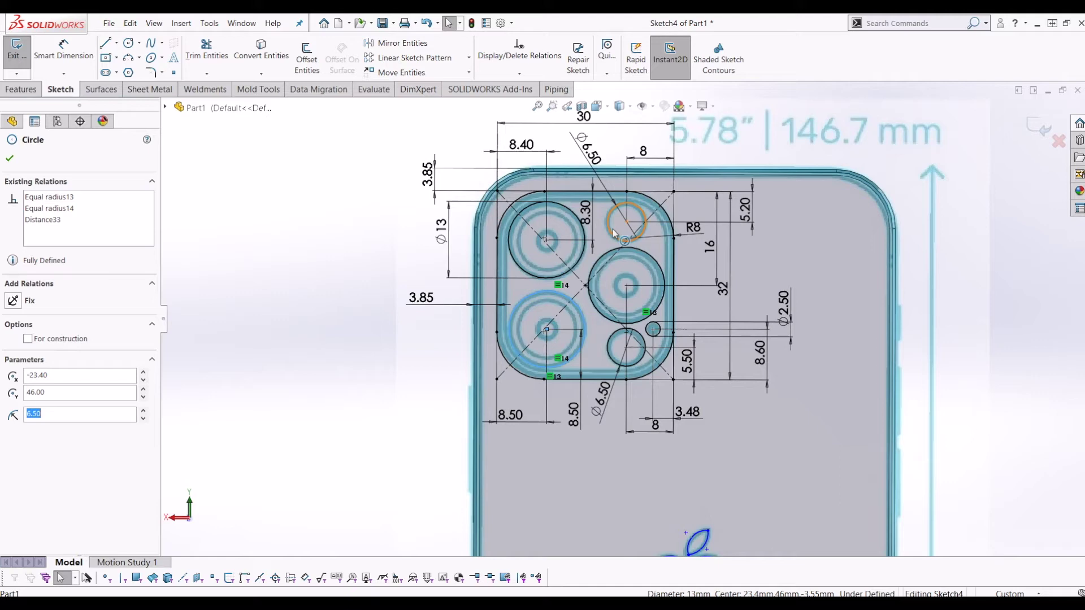
key(Escape)
click(643, 213)
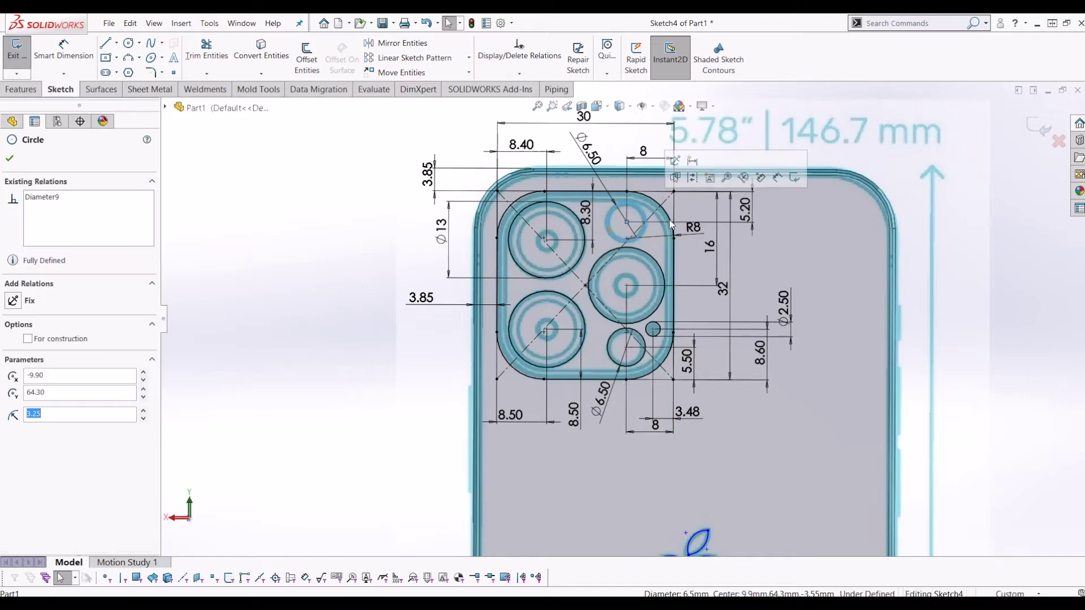
Step: Reposition the R8 corner radius dimension outside the upper corner of the camera module outline
drag(691, 230, 675, 255)
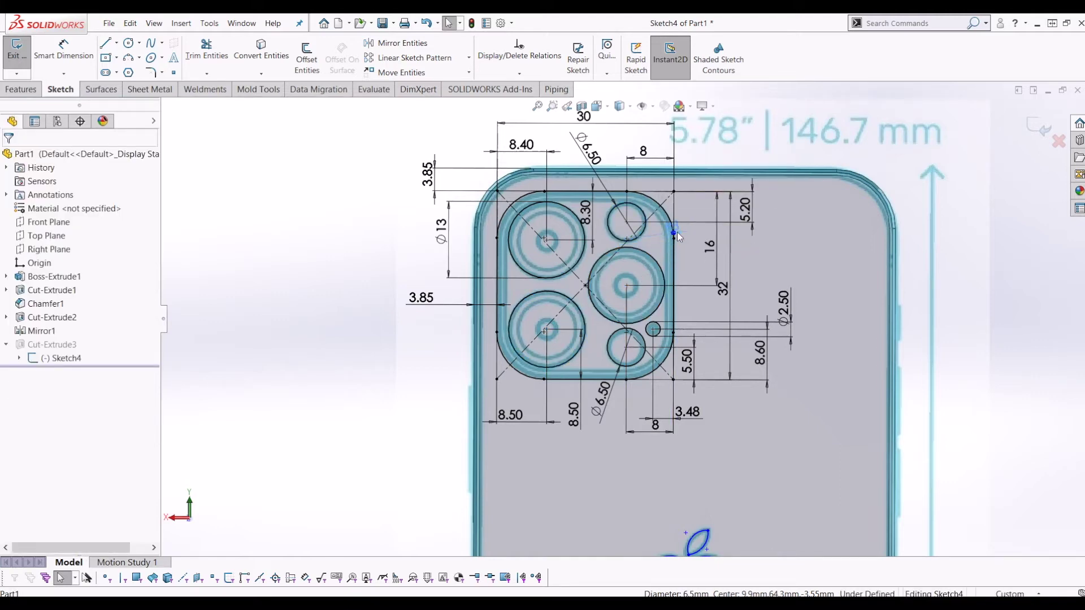
drag(702, 212, 703, 206)
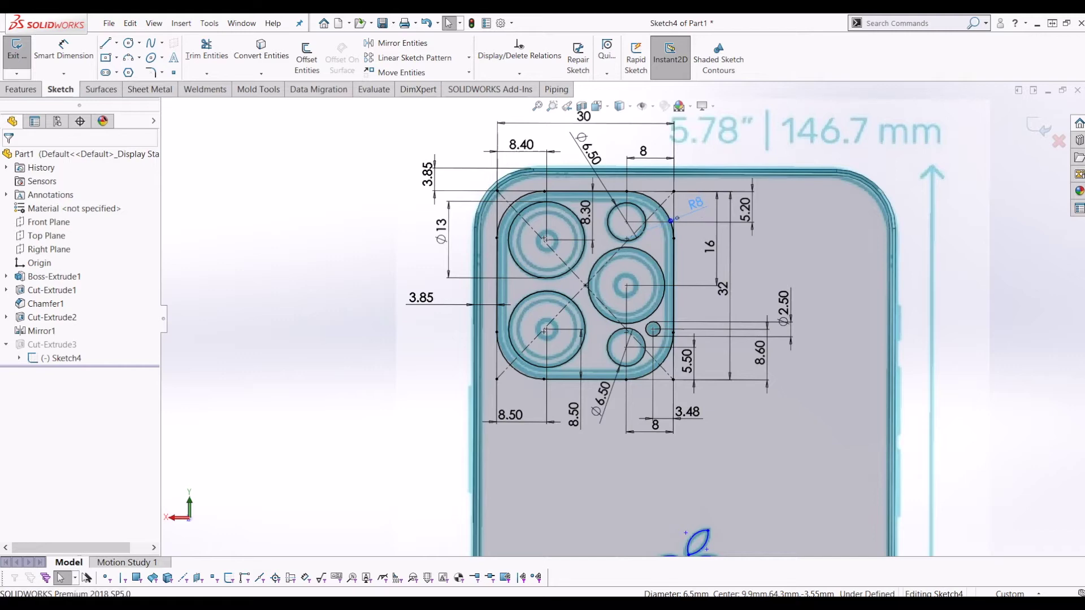
click(671, 223)
click(673, 281)
click(810, 395)
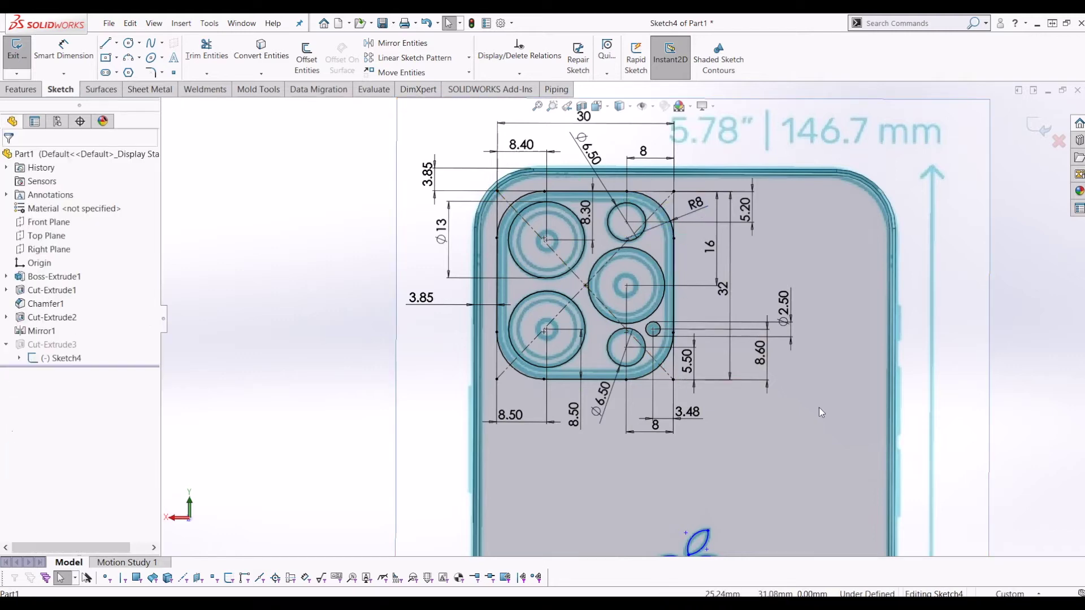
Step: Space out the camera sketch's dimensions by repositioning the 32 mm height, both 3.85 mm edge offsets and the 8.30 mm lens dimension
drag(722, 284, 834, 289)
scroll(619, 319, up, 2)
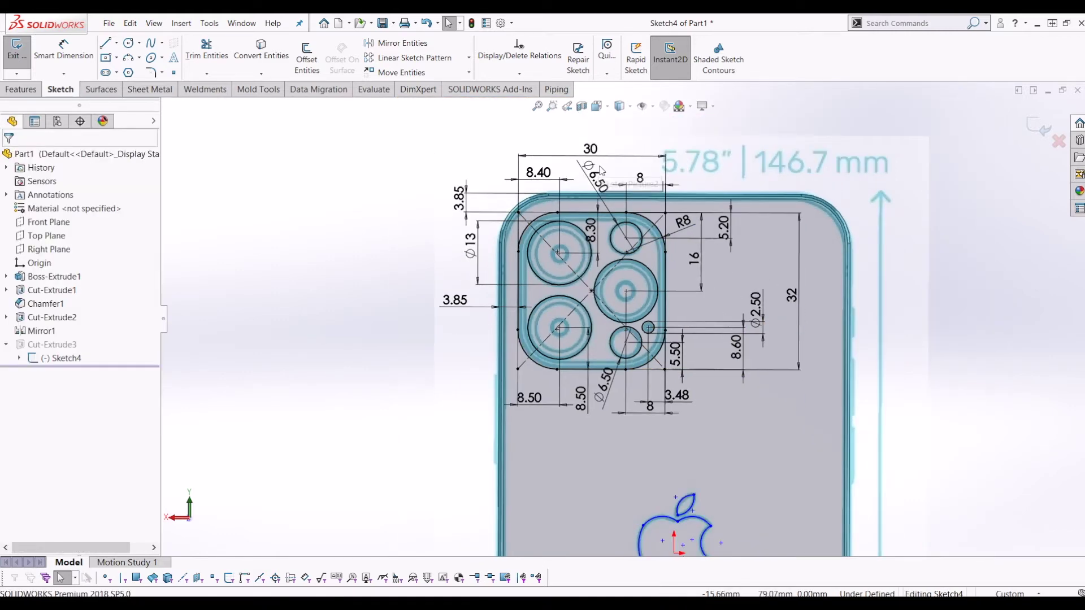
drag(465, 202, 455, 198)
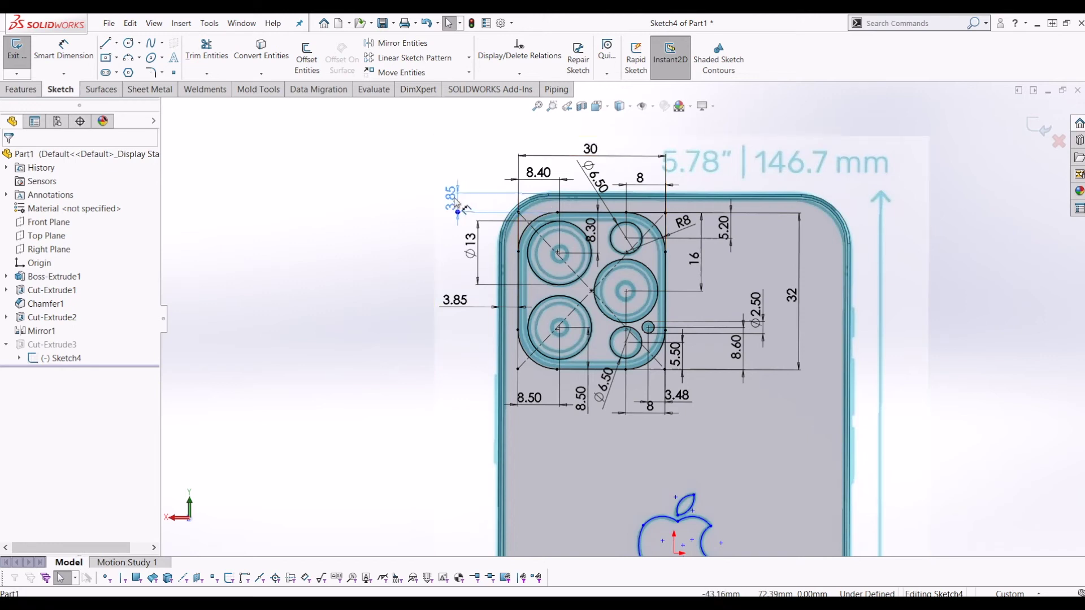
drag(455, 313, 459, 308)
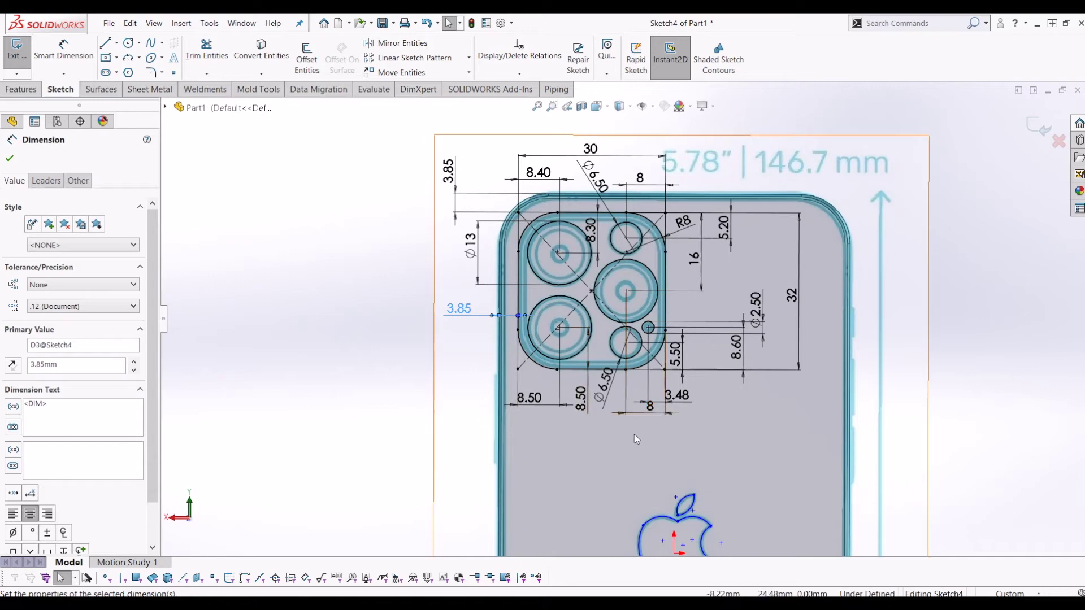
scroll(627, 460, down, 2)
scroll(630, 327, up, 2)
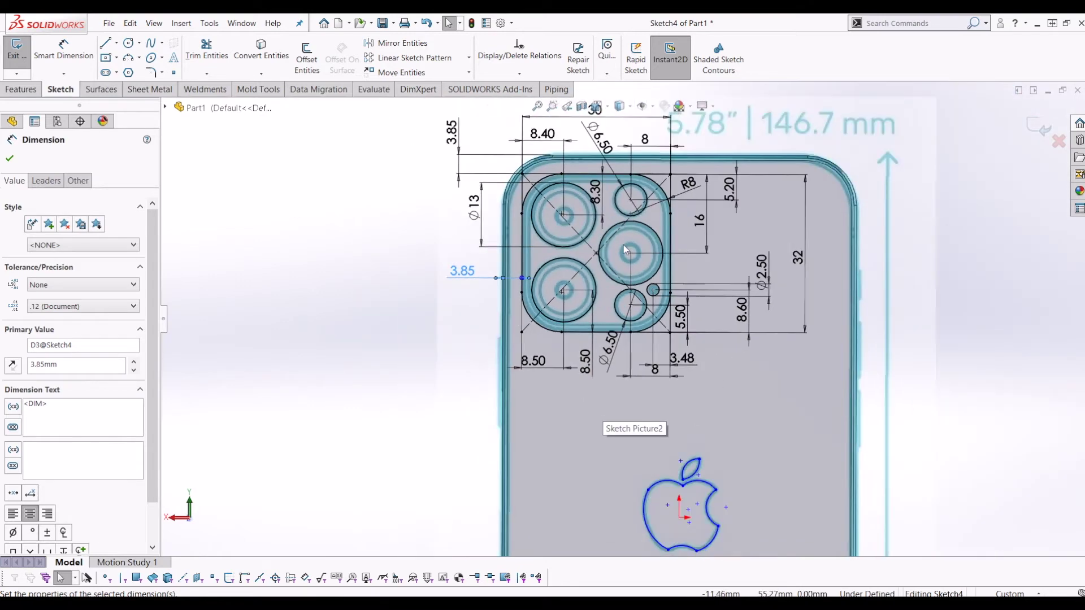
scroll(625, 250, down, 3)
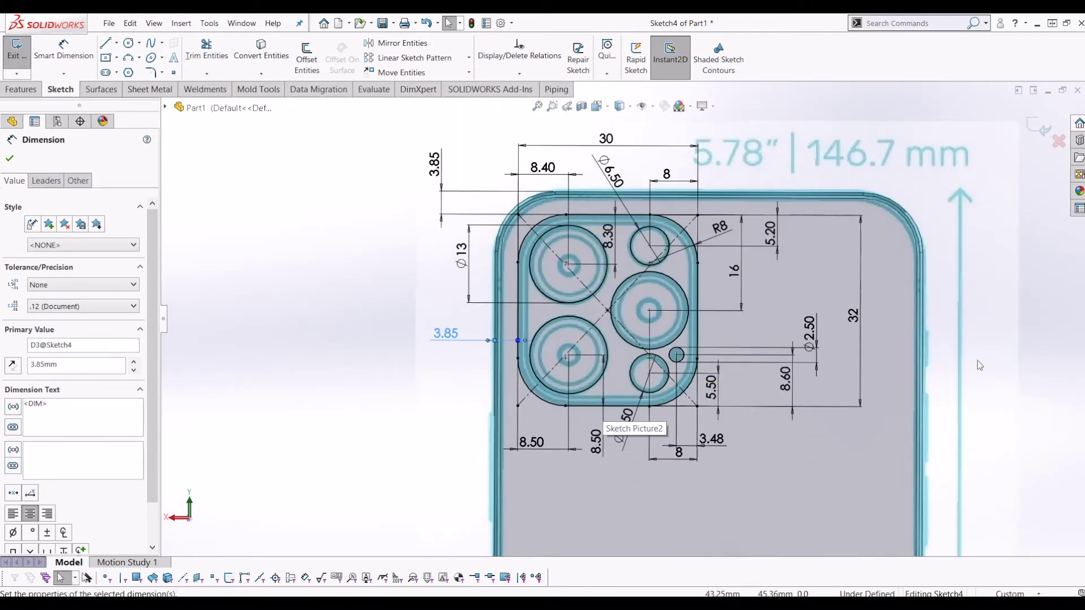
click(1024, 368)
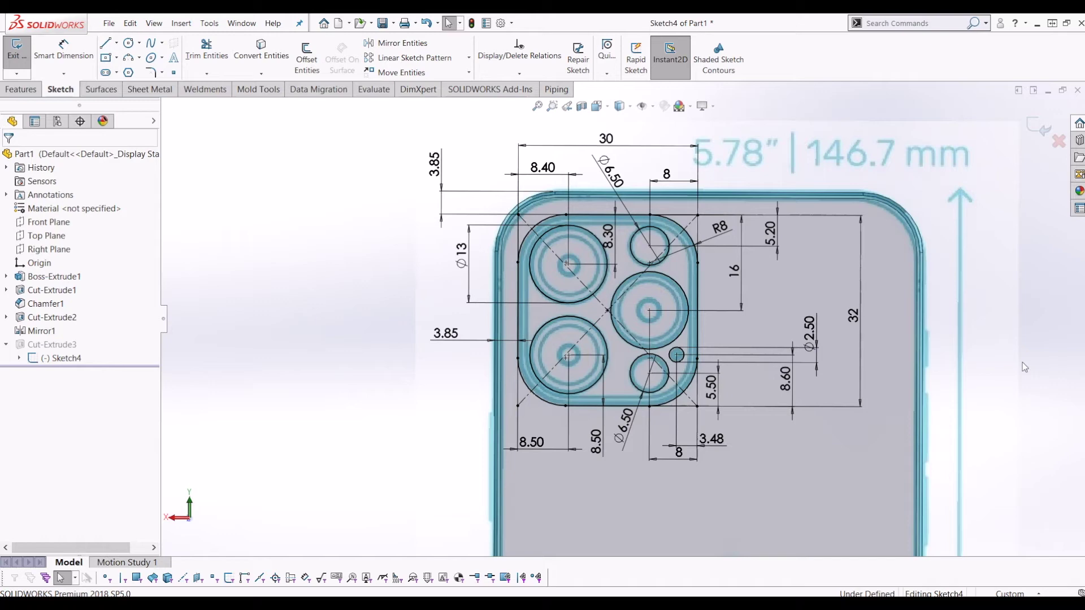
drag(608, 243, 612, 242)
click(1072, 353)
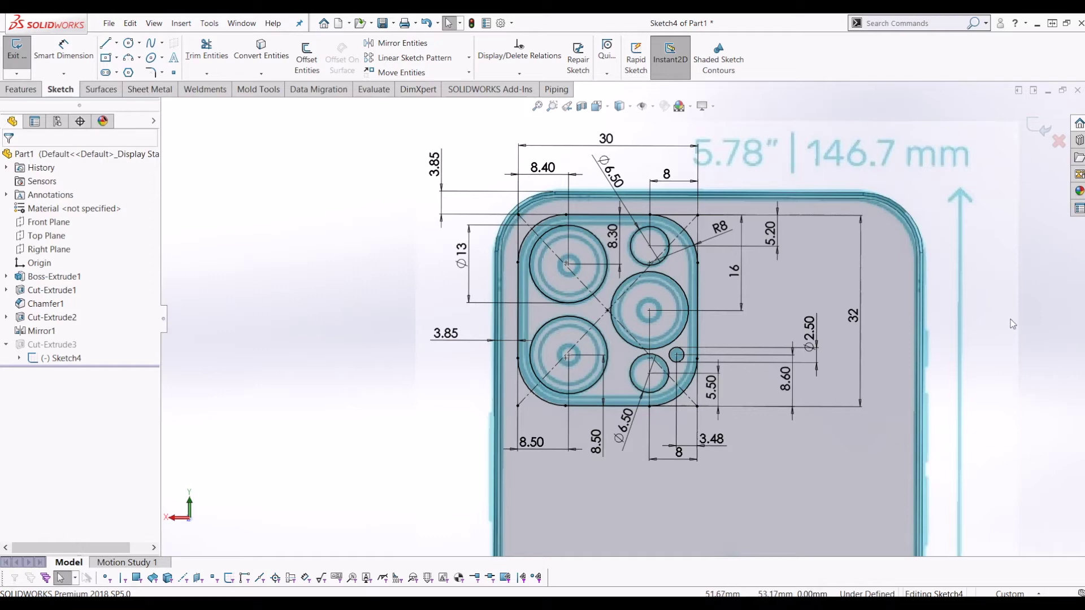
Step: Close the sketch containing the logo and camera module, and hide it together with its reference picture
scroll(865, 406, up, 3)
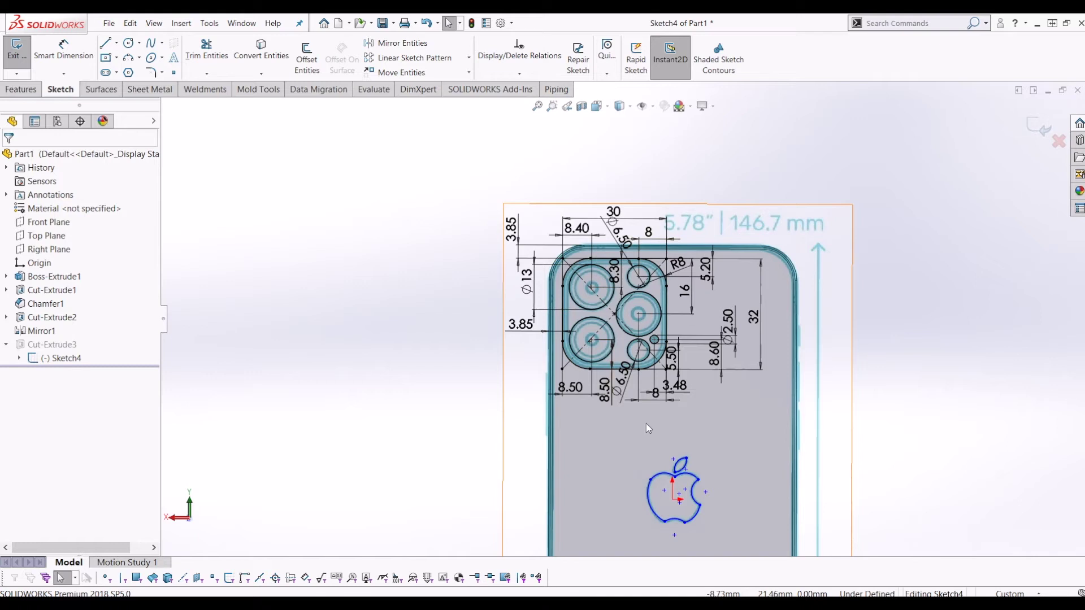
click(1036, 121)
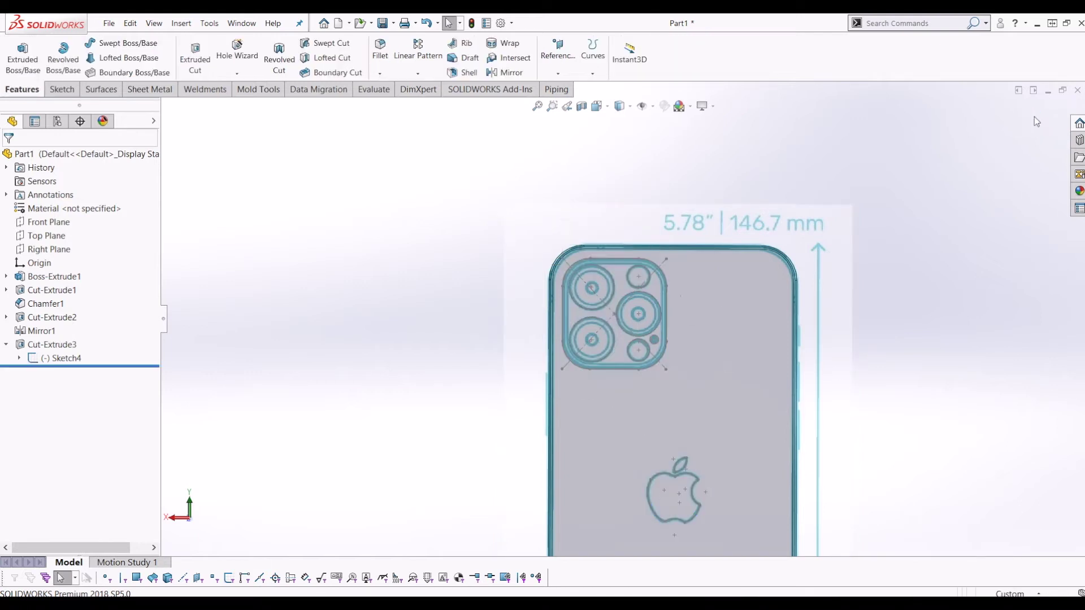
click(6, 345)
middle_drag(791, 473, 814, 392)
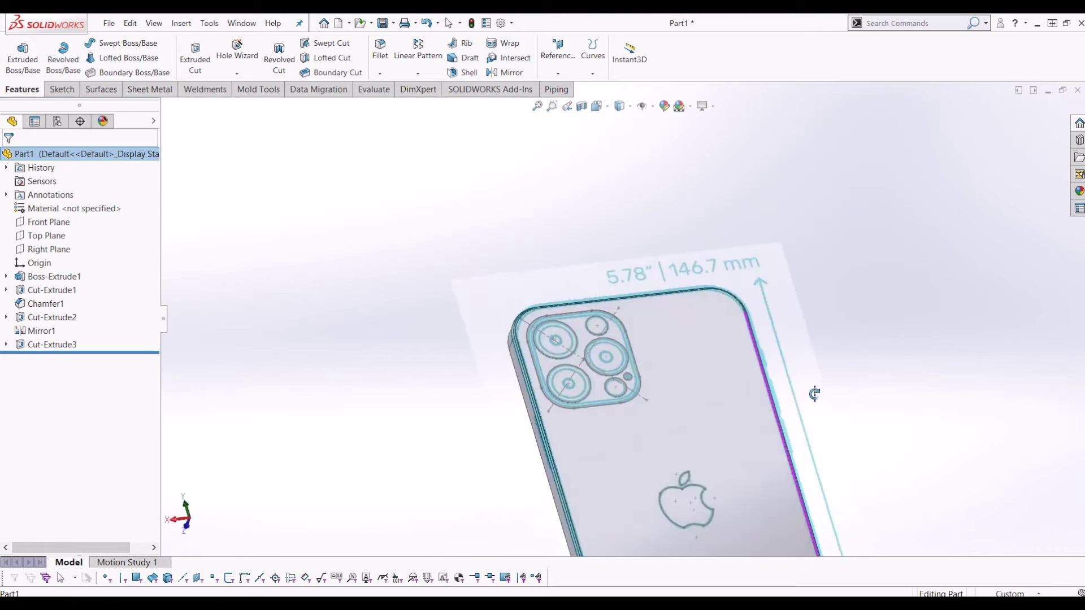
click(6, 344)
click(45, 358)
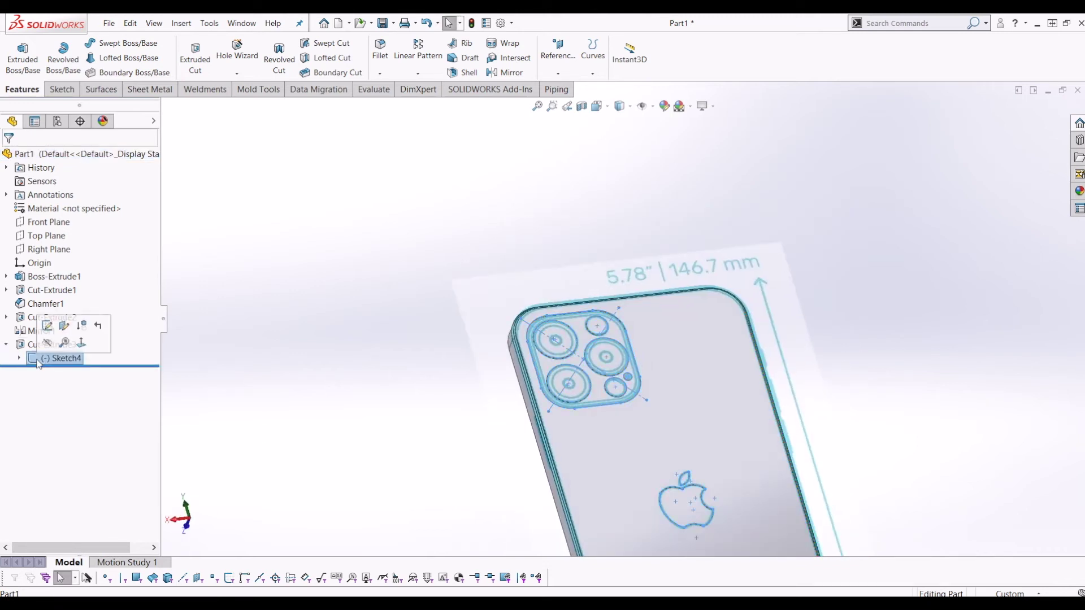
right_click(38, 359)
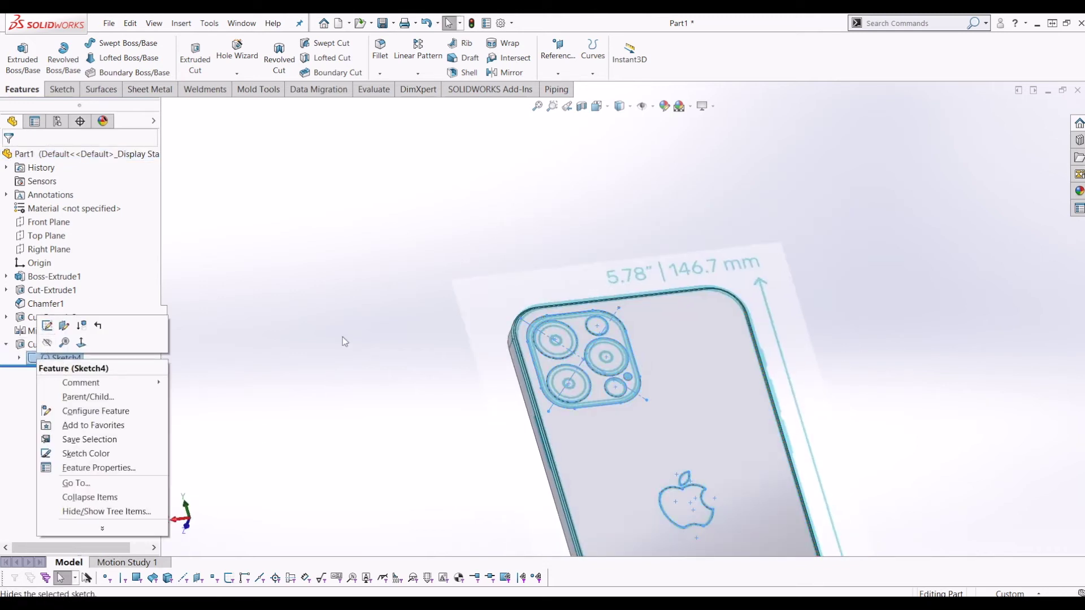
click(47, 345)
right_click(42, 344)
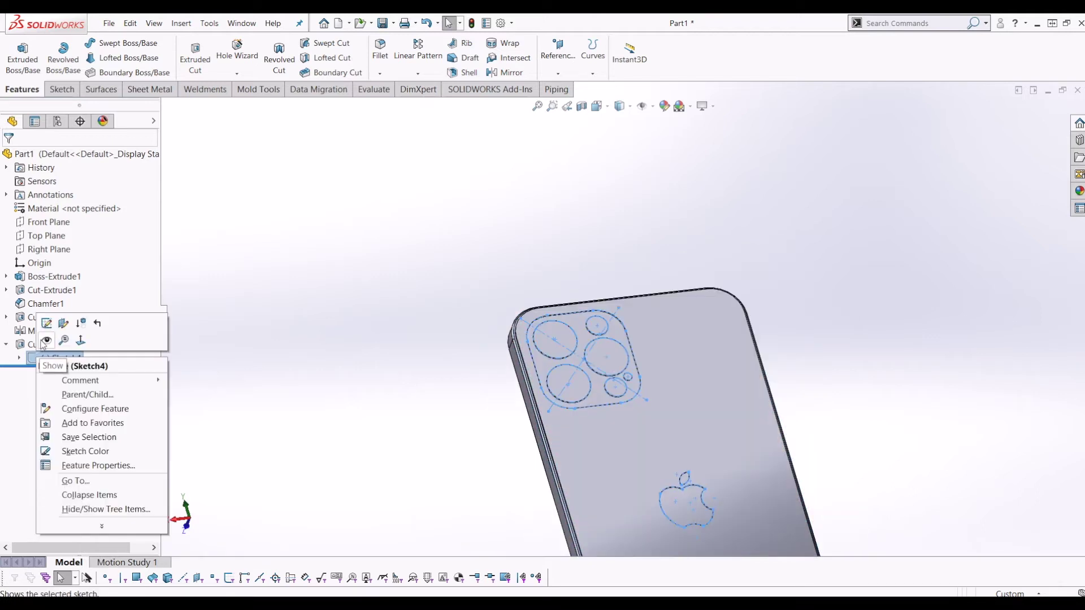
Step: Examine the camera module and logo cut on the phone's back from several angles
click(309, 360)
scroll(641, 390, up, 3)
mouse_move(737, 384)
middle_down()
mouse_move(758, 358)
mouse_move(738, 345)
middle_up()
scroll(738, 345, down, 2)
middle_drag(554, 372, 564, 410)
scroll(625, 436, down, 2)
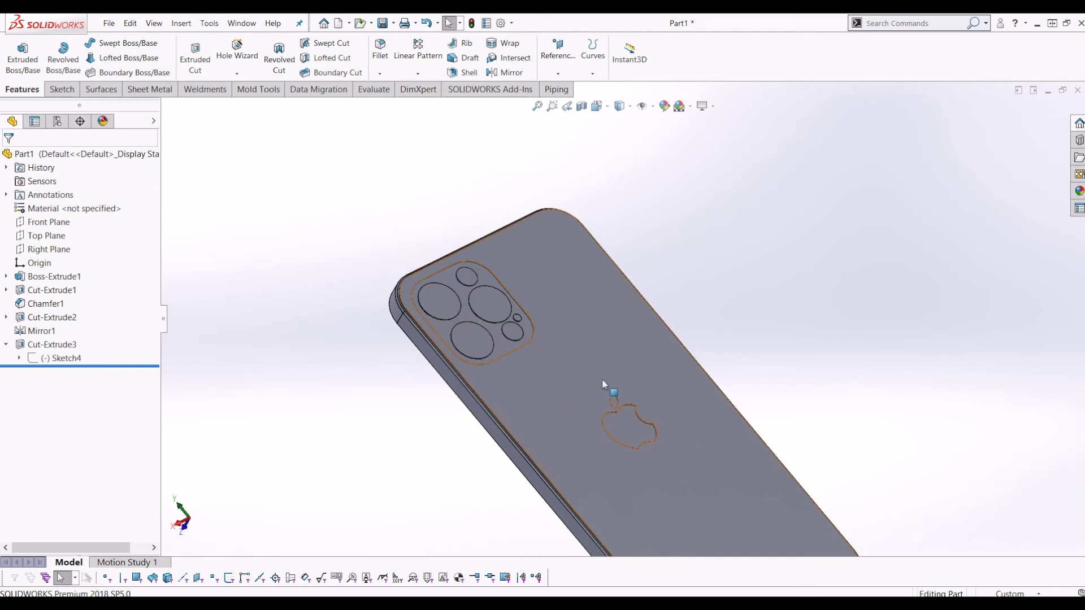
middle_drag(407, 356, 415, 368)
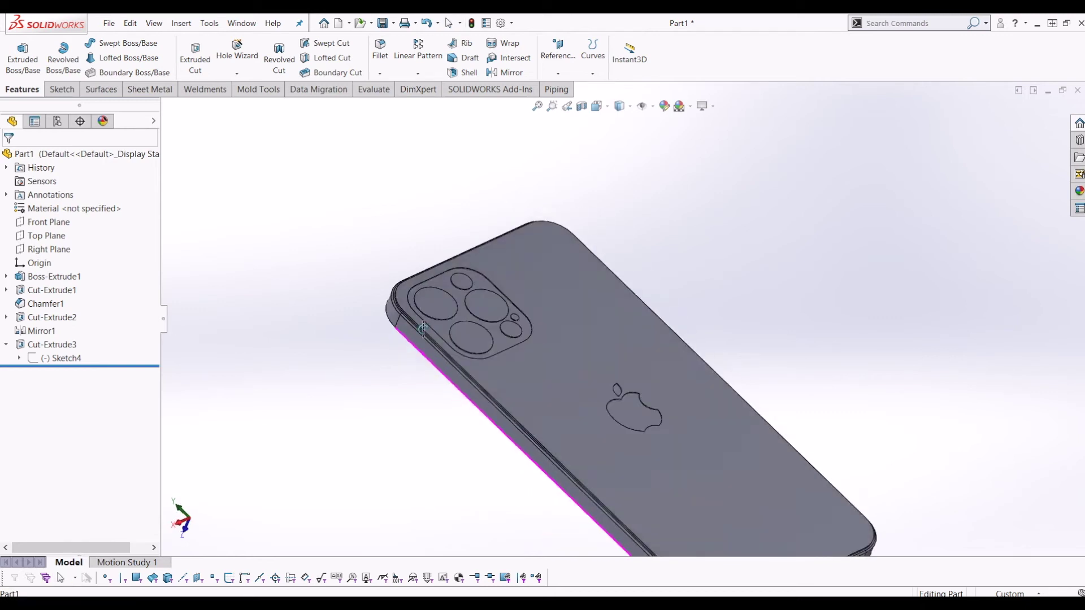
Step: Edit the 0.25 mm back cut so it uses only the apple logo's body and leaf contours, excluding the camera module
right_click(48, 350)
click(55, 324)
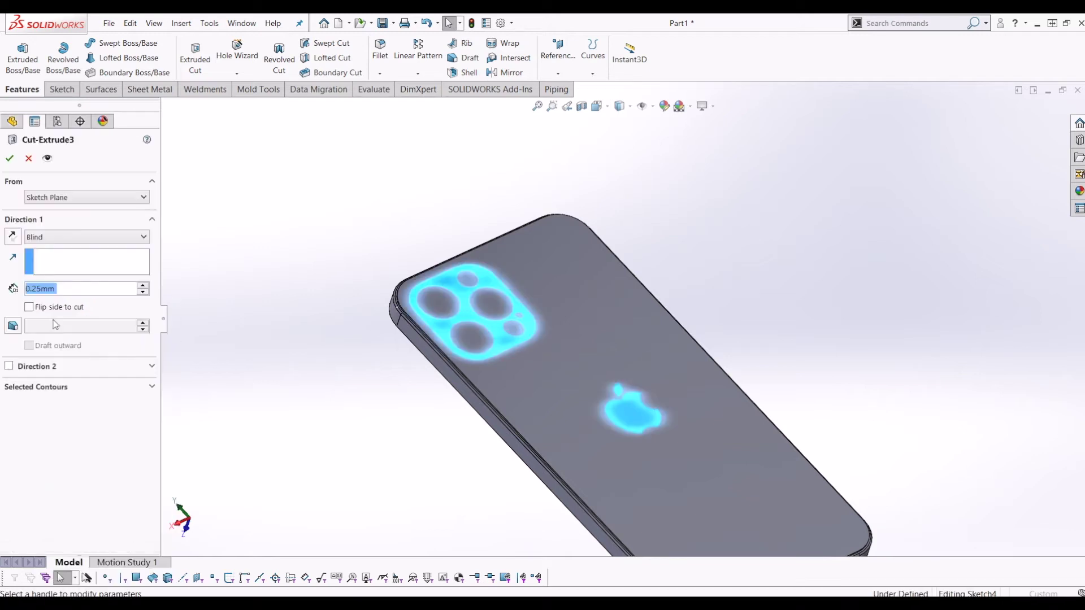
click(66, 387)
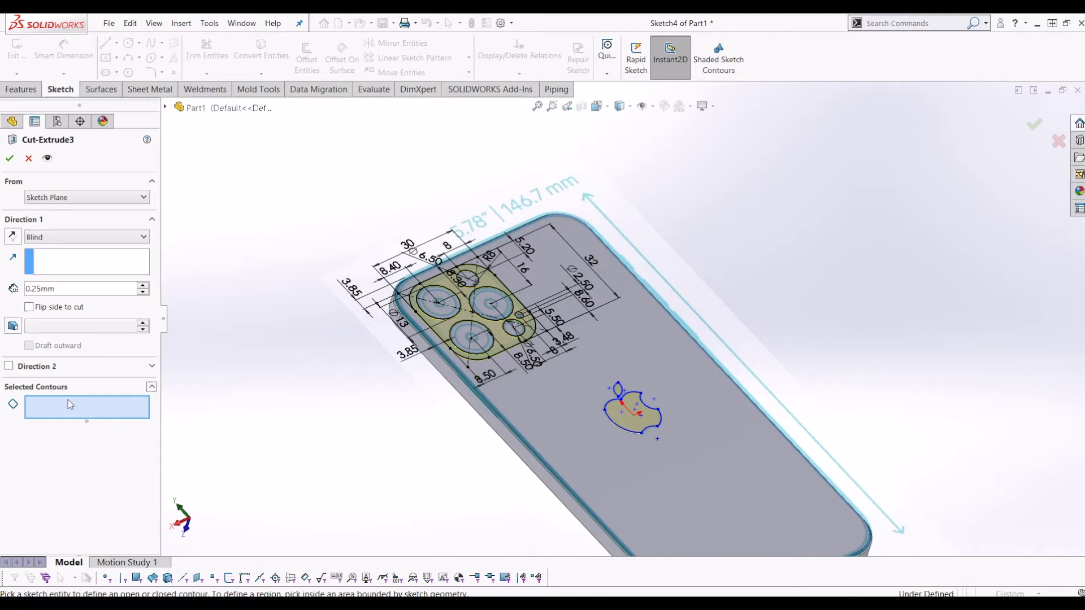
click(493, 339)
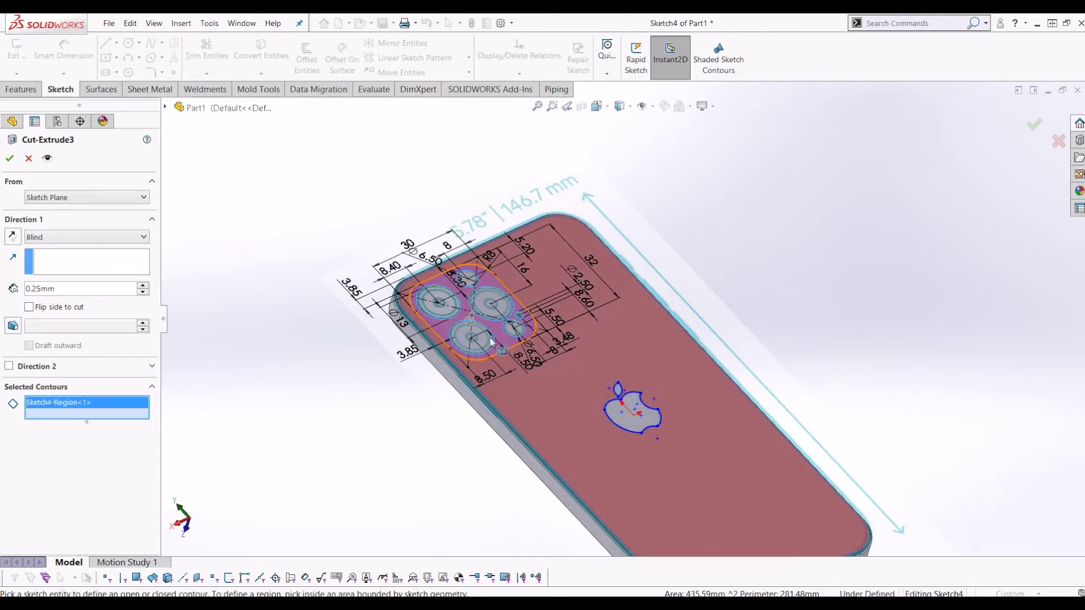
click(496, 332)
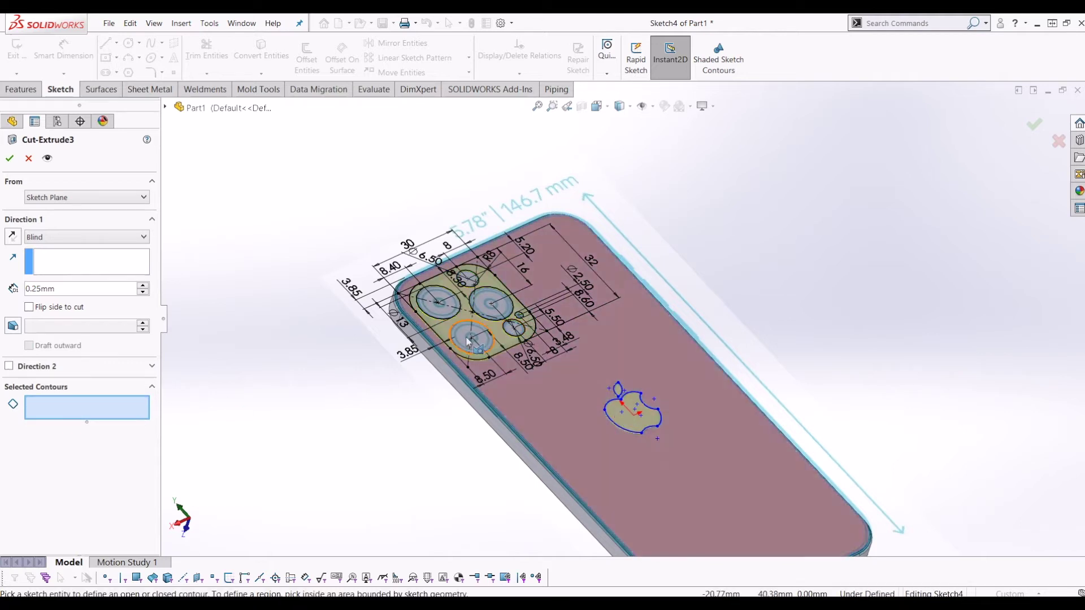
scroll(595, 366, down, 2)
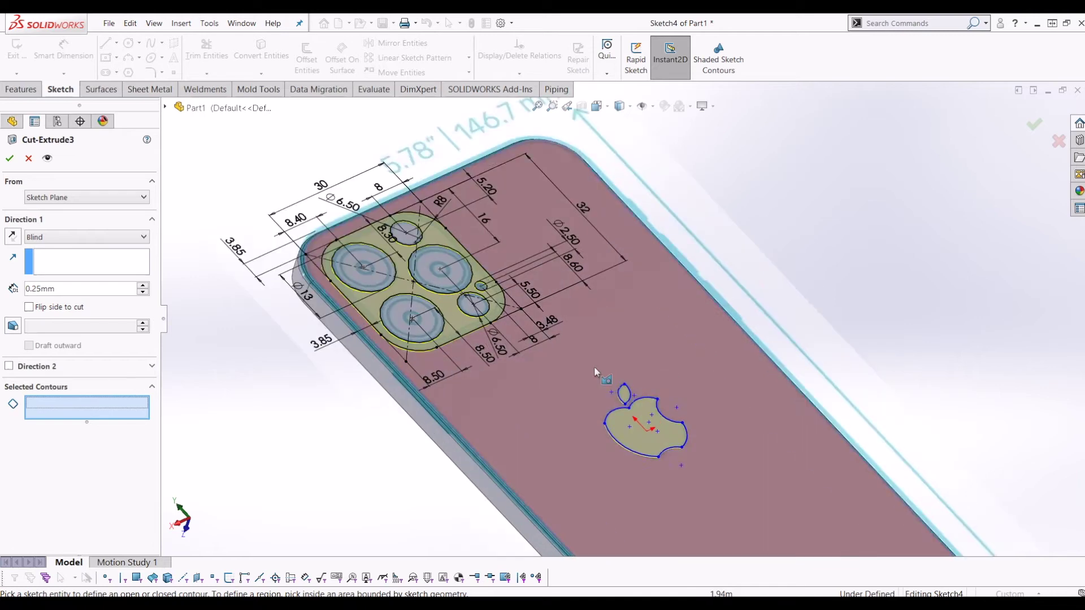
click(640, 412)
click(625, 395)
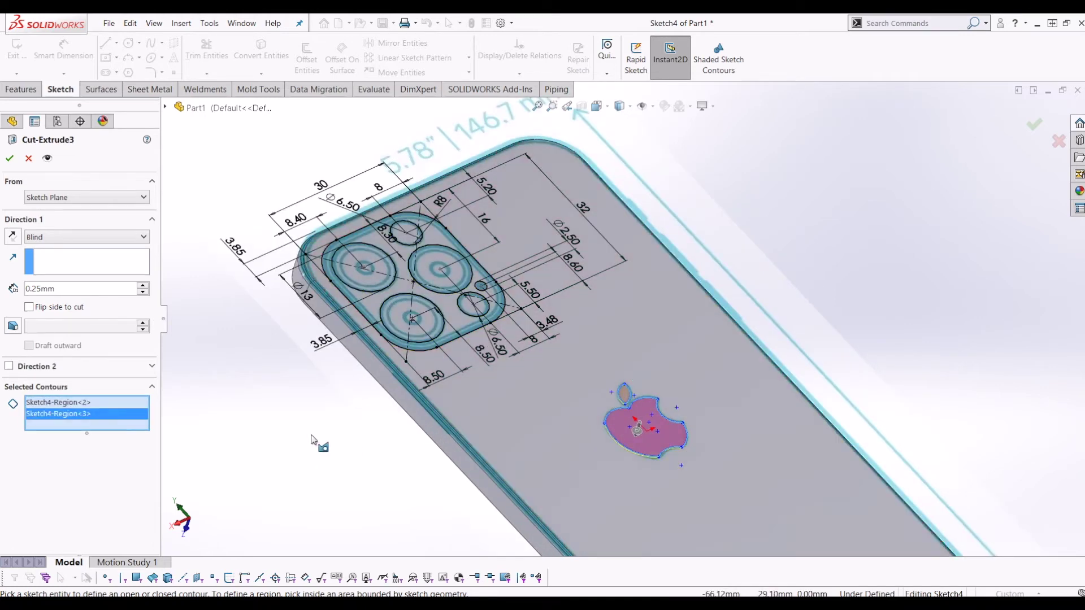
click(9, 158)
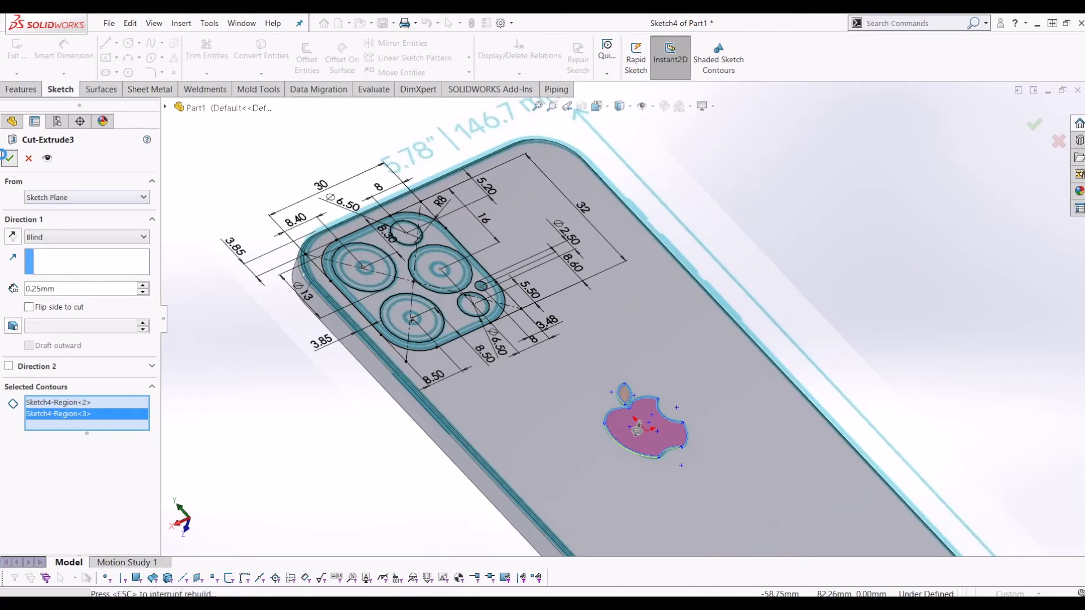
Step: Show the sketch containing the logo and camera module, together with its reference picture
middle_drag(596, 408, 486, 297)
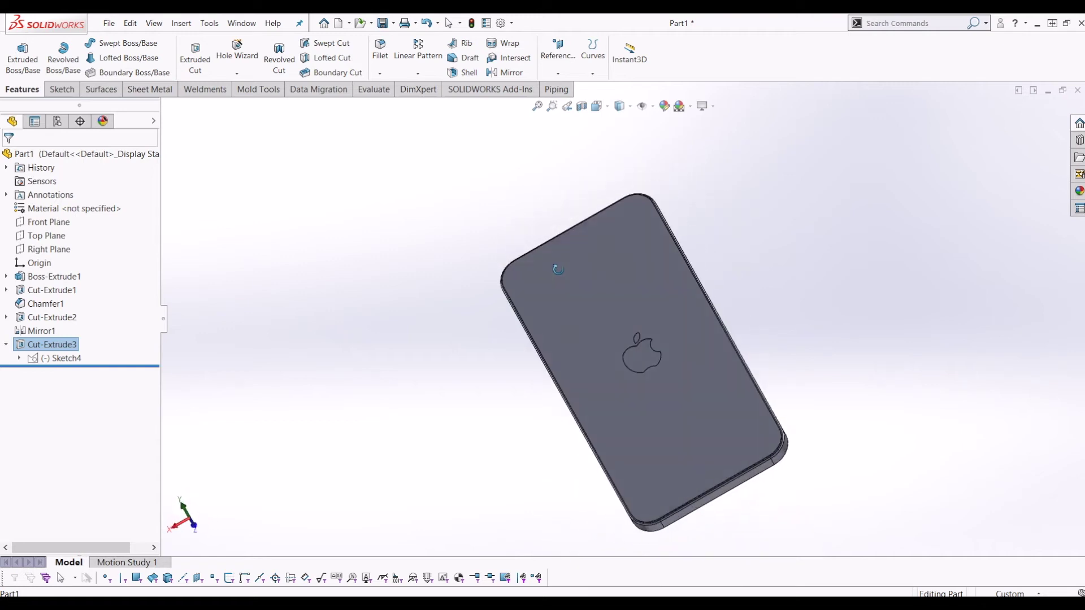
right_click(52, 359)
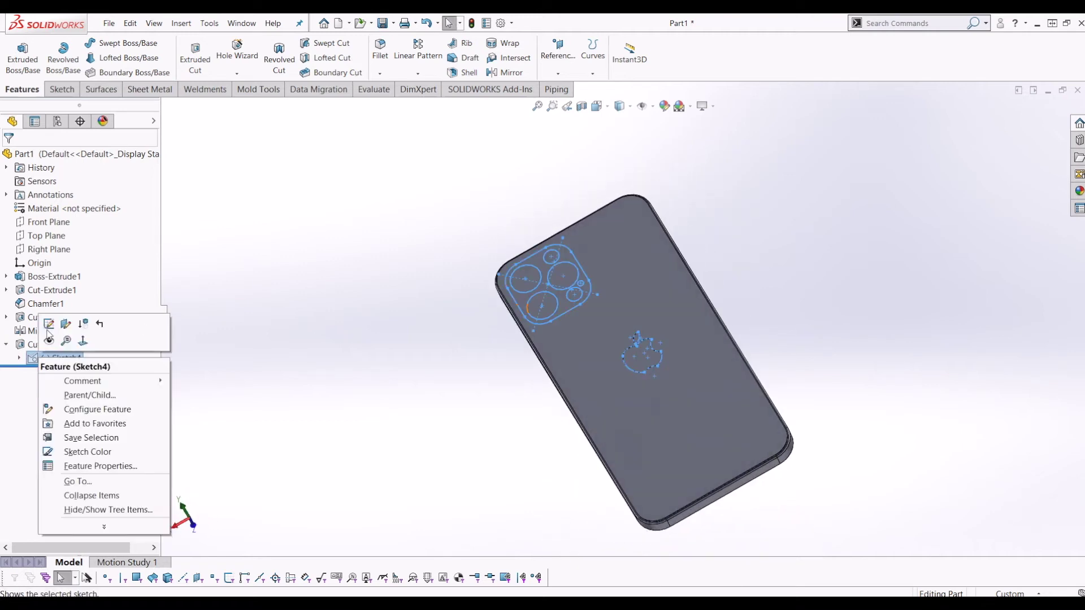
click(49, 340)
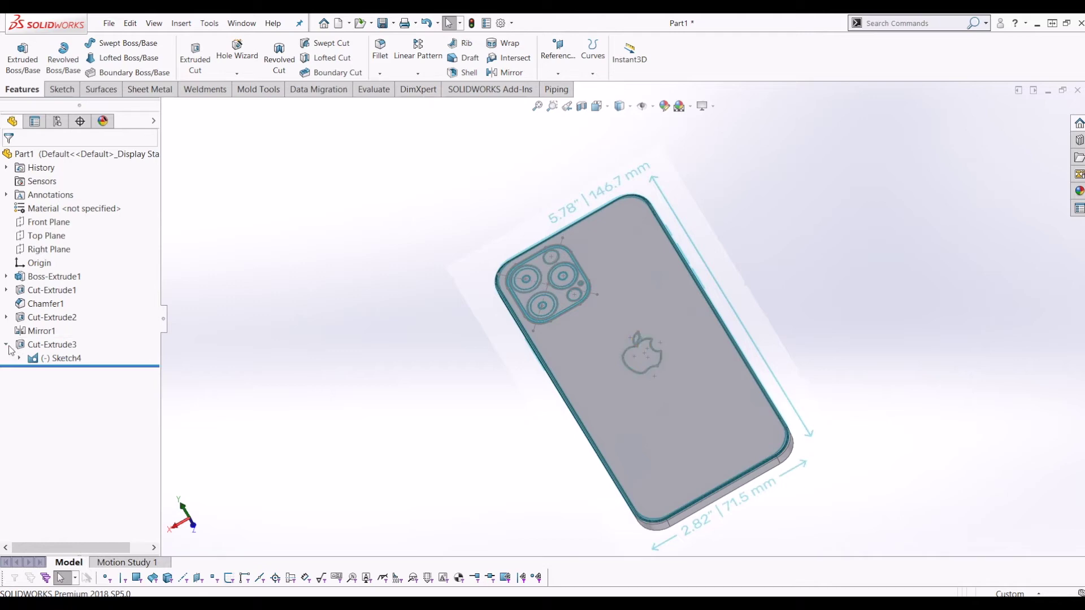
click(6, 345)
Step: Extrude the camera module's rounded outer outline 1 mm from the phone's back, merged with the body
mouse_move(667, 247)
middle_down()
mouse_move(705, 250)
mouse_move(736, 308)
mouse_move(706, 289)
middle_up()
scroll(707, 289, down, 1)
click(35, 71)
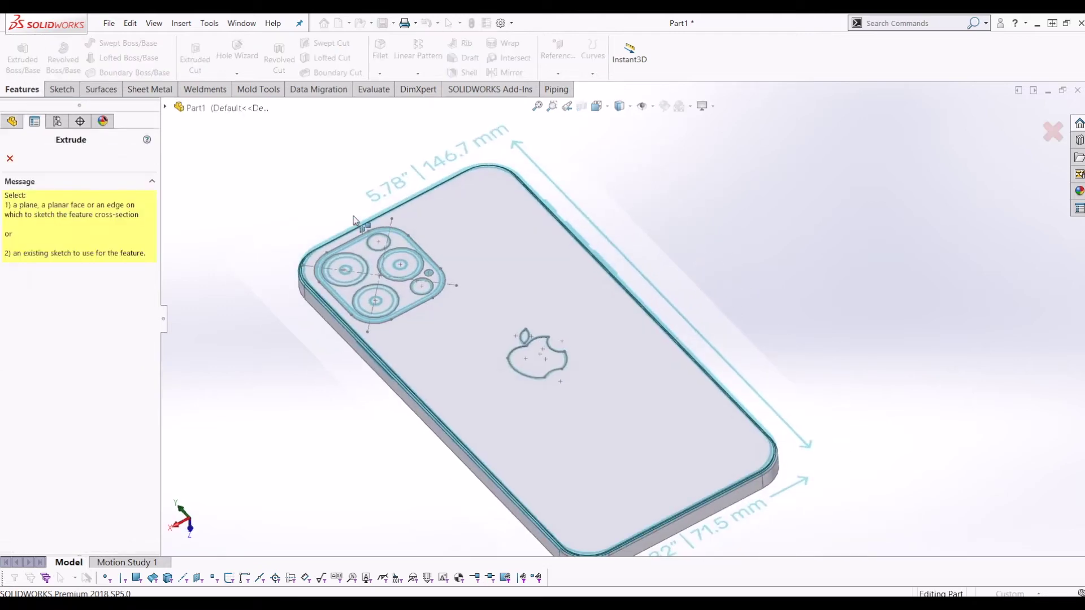
scroll(484, 269, down, 3)
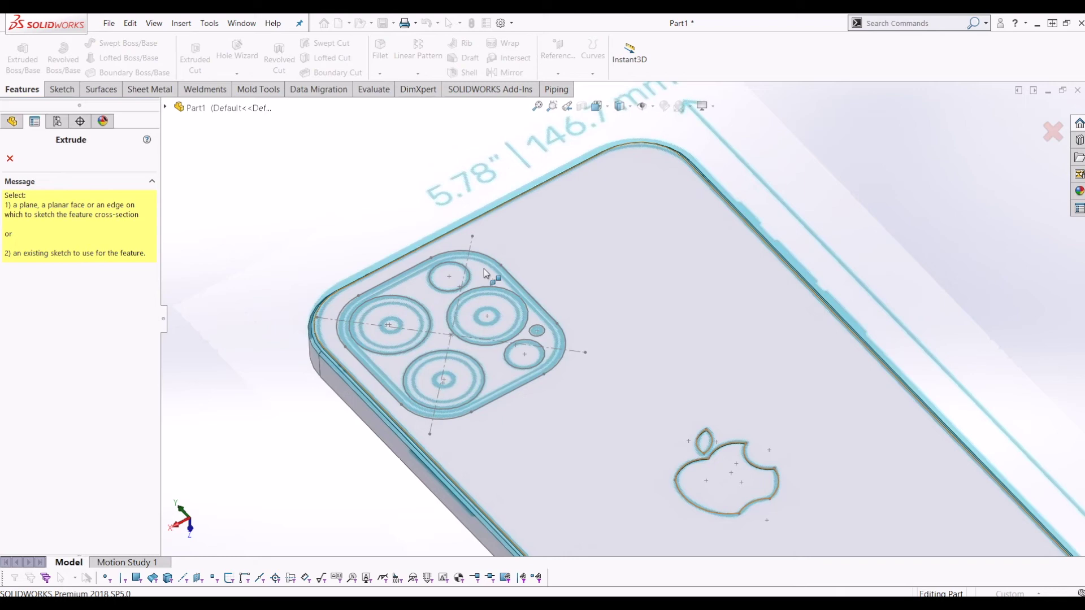
click(517, 280)
mouse_move(442, 344)
middle_down()
mouse_move(432, 347)
mouse_move(432, 336)
mouse_move(446, 352)
middle_up()
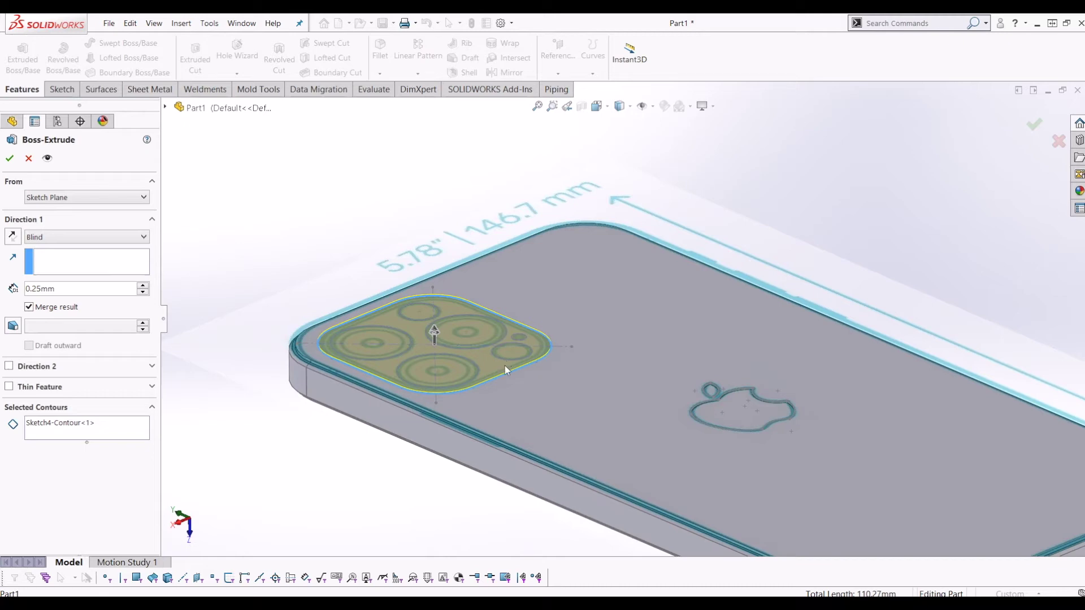
scroll(521, 365, down, 2)
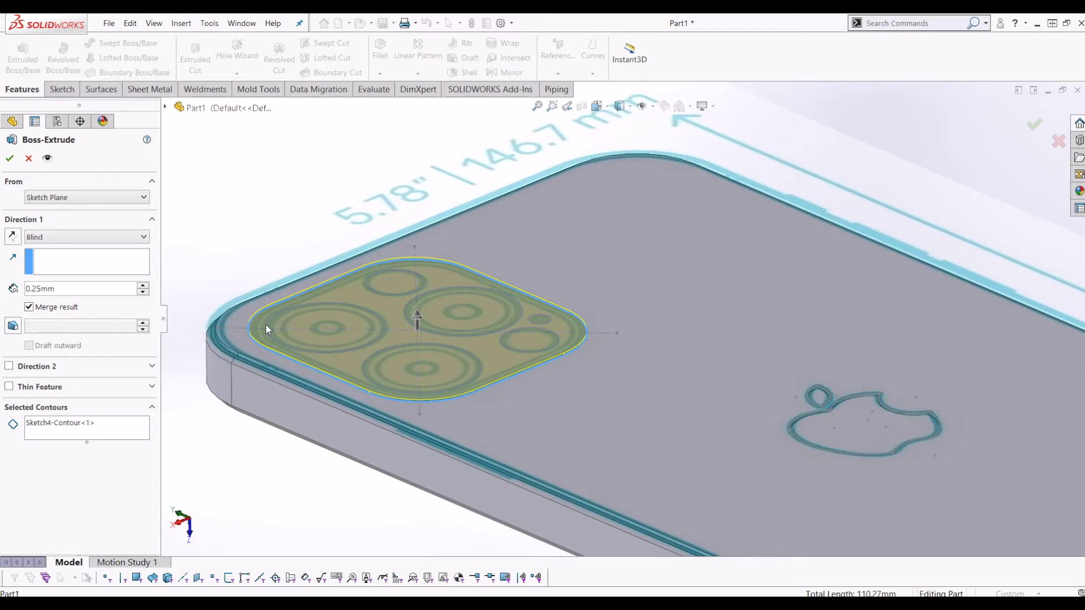
text(1)
key(Return)
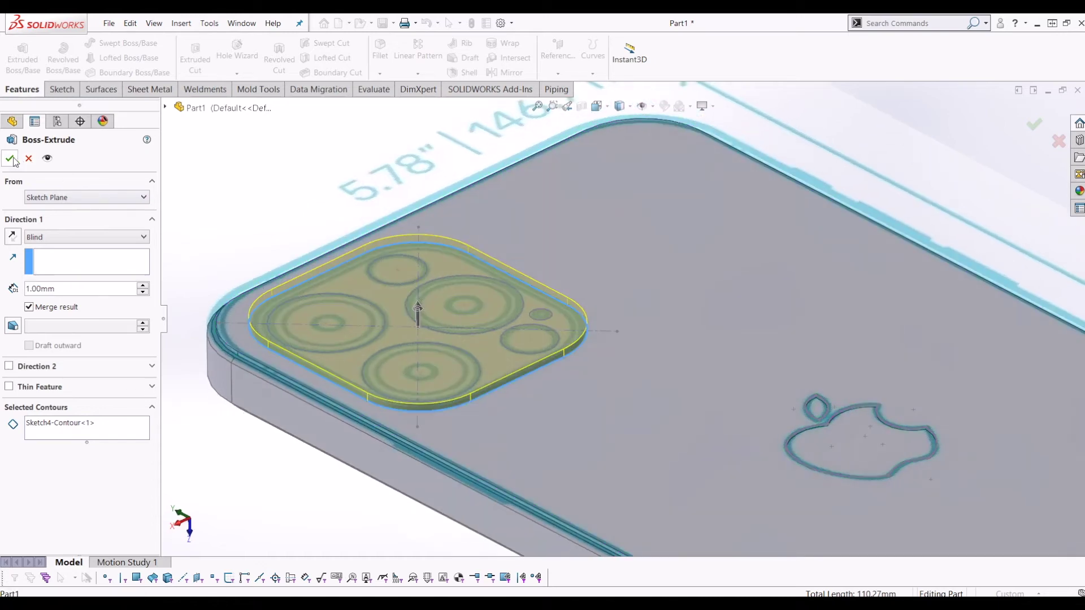
click(10, 159)
Step: Try selecting the raised camera module's side faces for a fillet, and clear that face selection
scroll(453, 461, up, 3)
scroll(499, 374, down, 4)
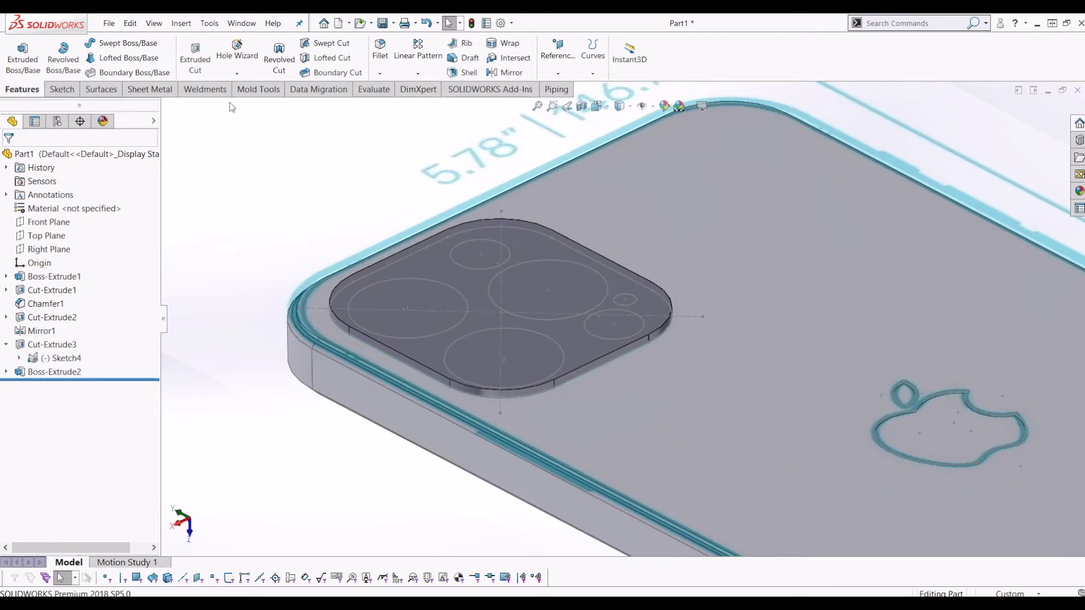
click(380, 51)
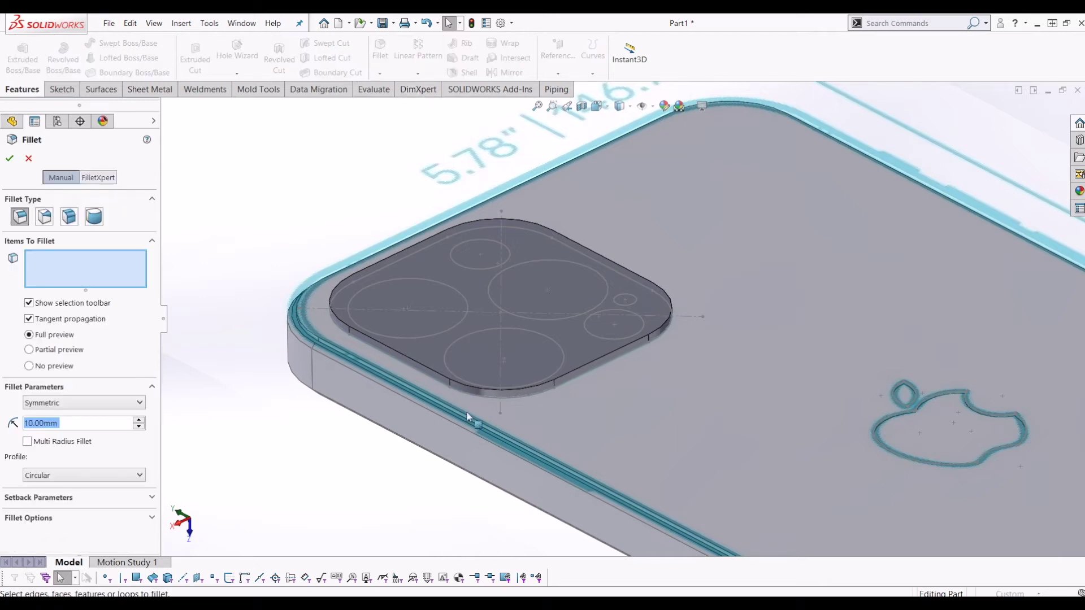
scroll(466, 411, down, 4)
click(511, 384)
click(511, 385)
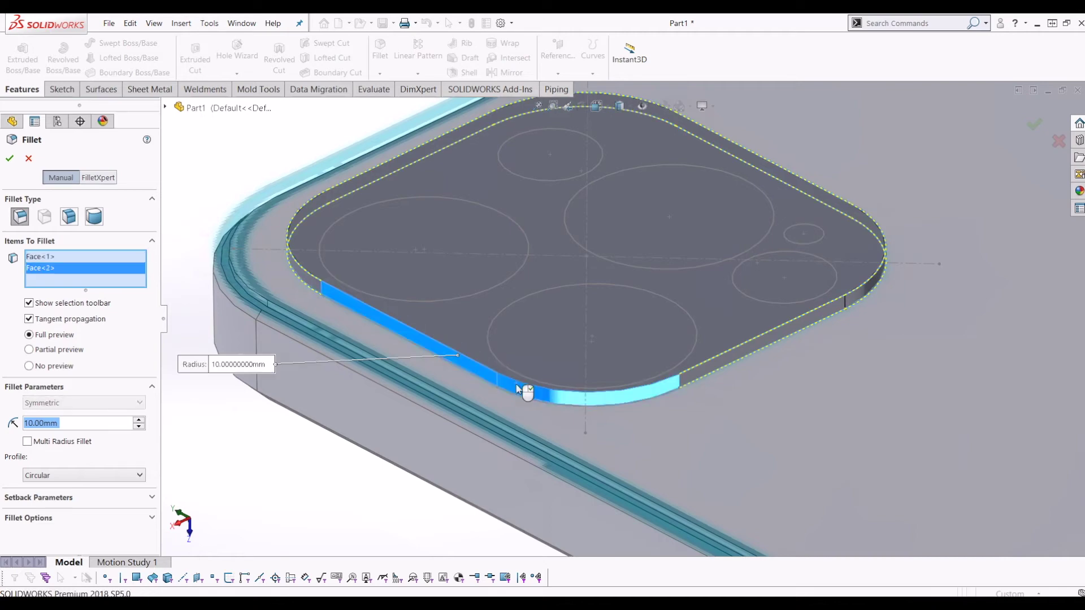
click(818, 320)
click(868, 290)
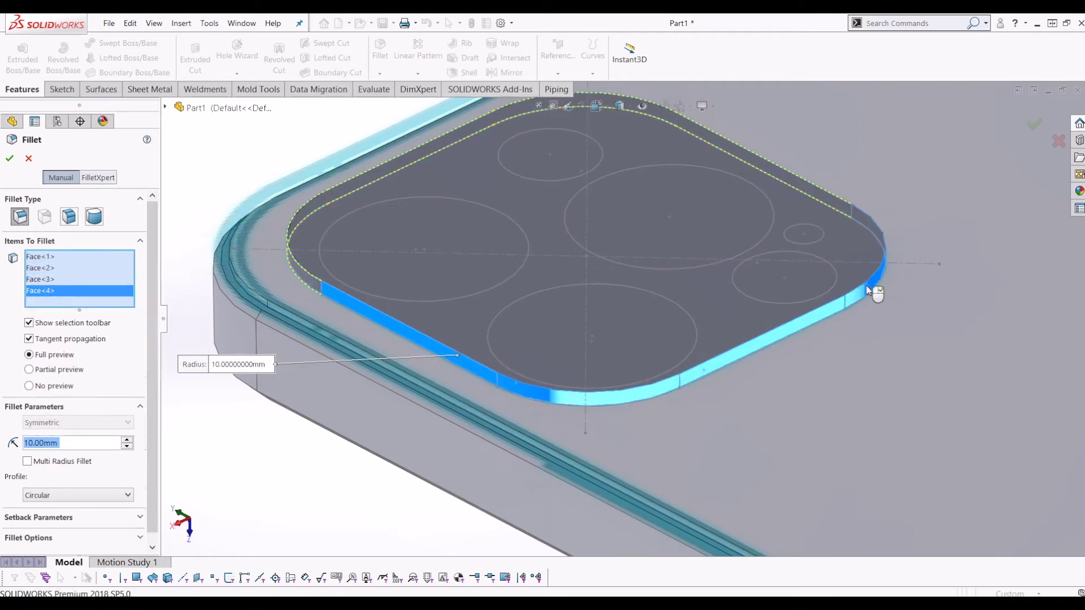
right_click(55, 263)
click(85, 270)
Step: Apply a 1 mm fillet along the base edge where the raised camera module meets the phone's back
scroll(404, 309, down, 3)
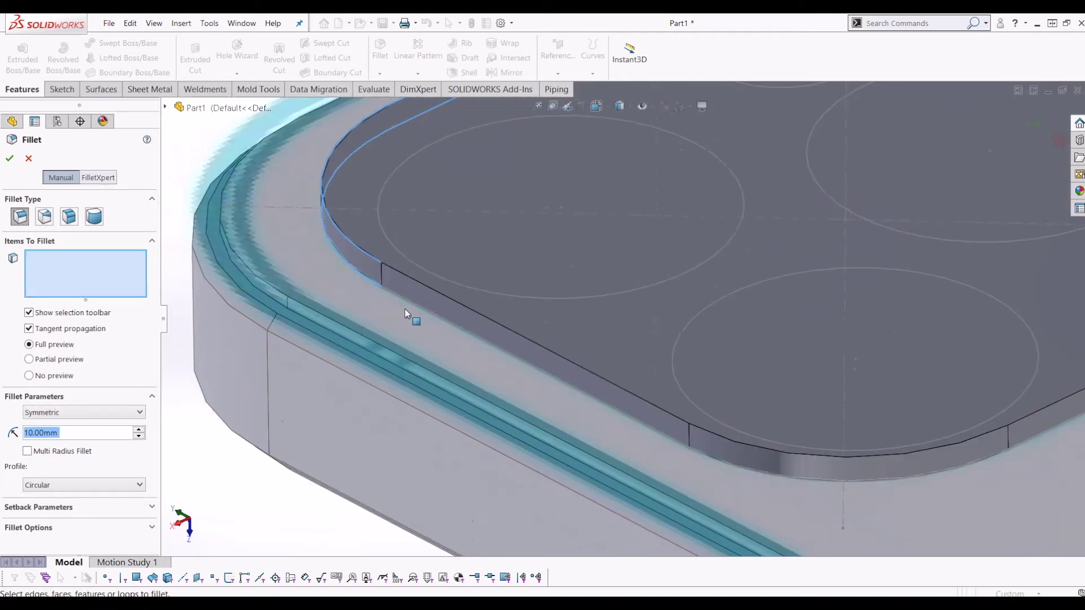
click(409, 299)
click(412, 300)
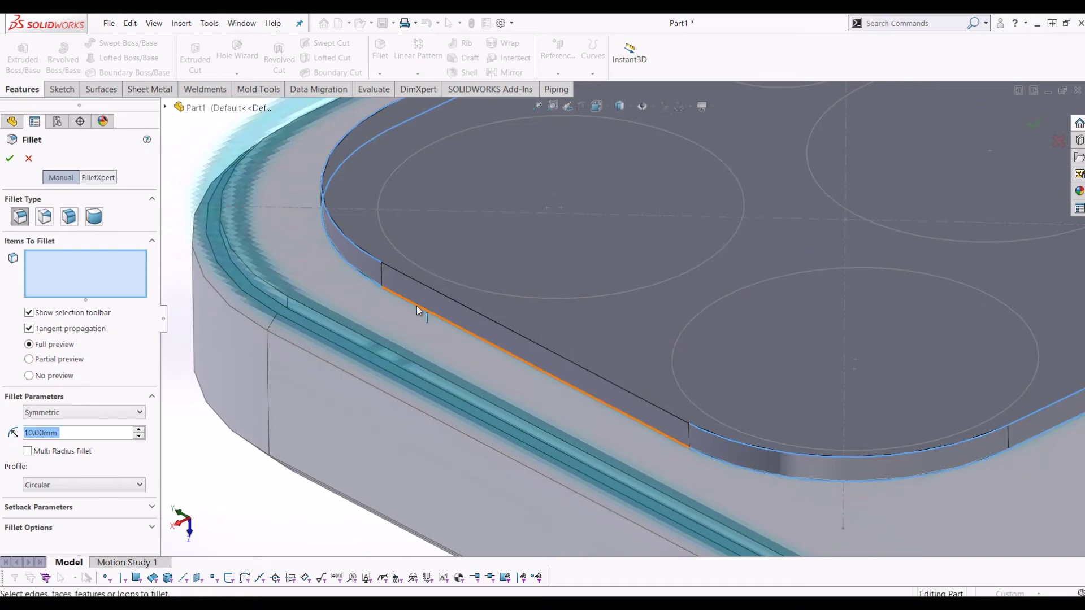
click(417, 305)
scroll(663, 431, up, 5)
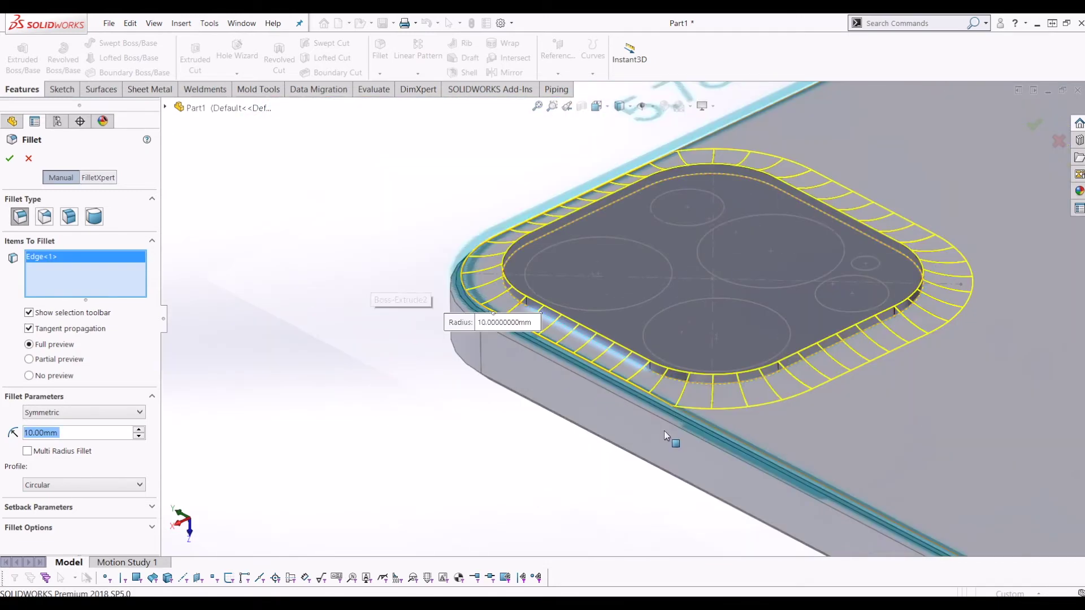
scroll(790, 371, up, 2)
scroll(788, 373, down, 2)
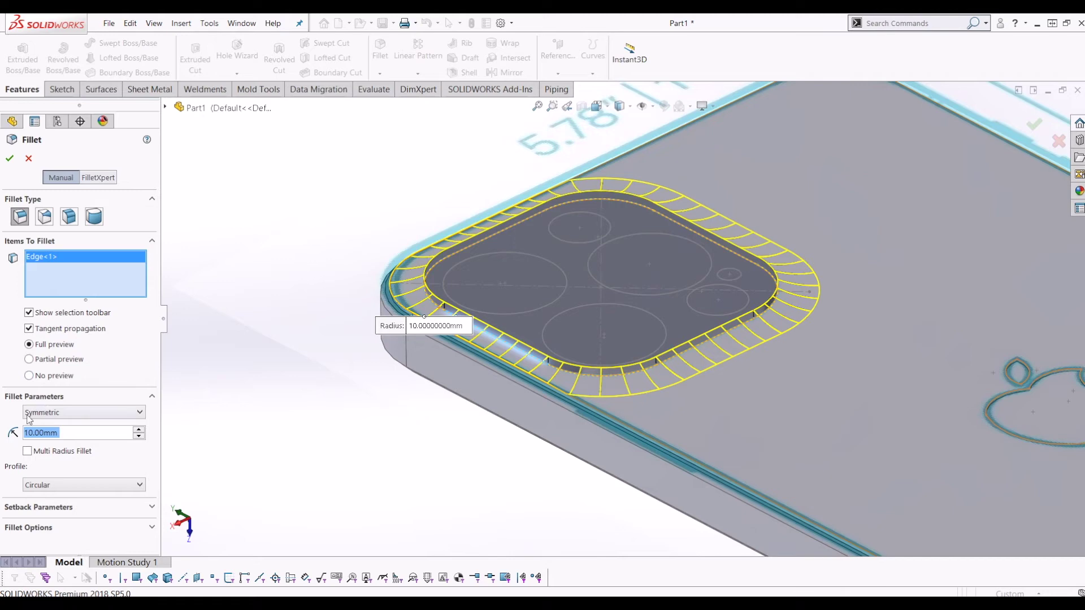
text(1)
key(Return)
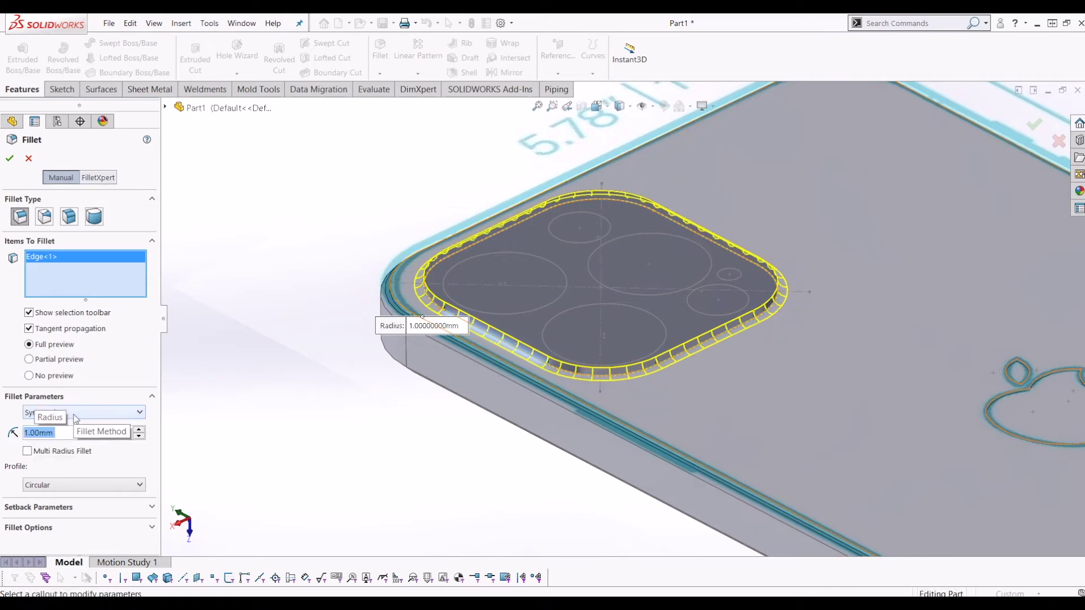
click(10, 159)
Step: Reopen the camera module's base fillet and examine its preview along the edge around the module
scroll(641, 322, up, 2)
scroll(568, 325, down, 2)
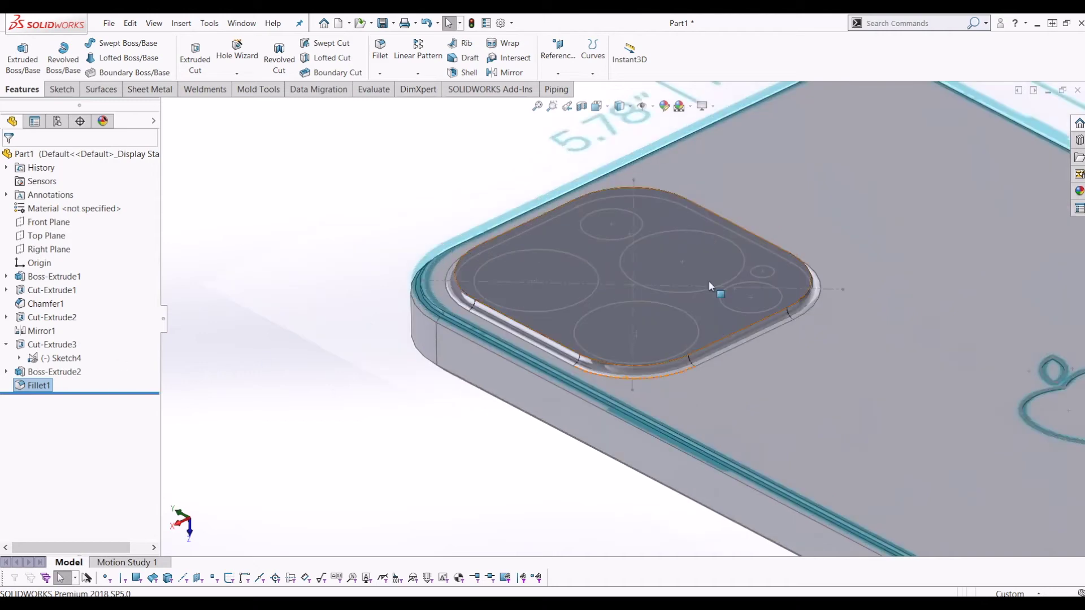
scroll(708, 280, down, 3)
right_click(37, 385)
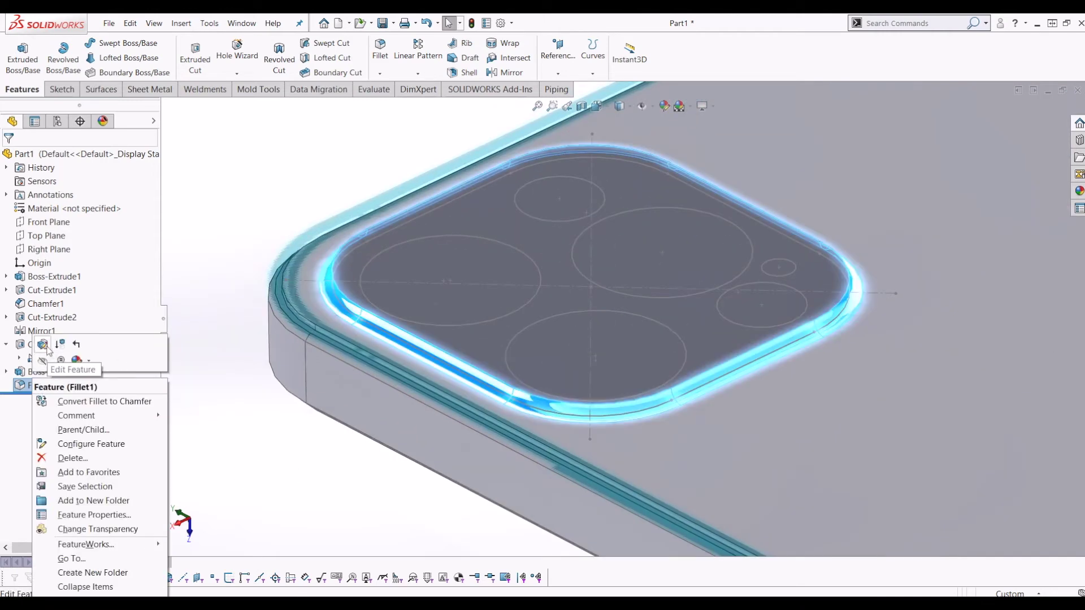
click(42, 345)
scroll(525, 382, down, 3)
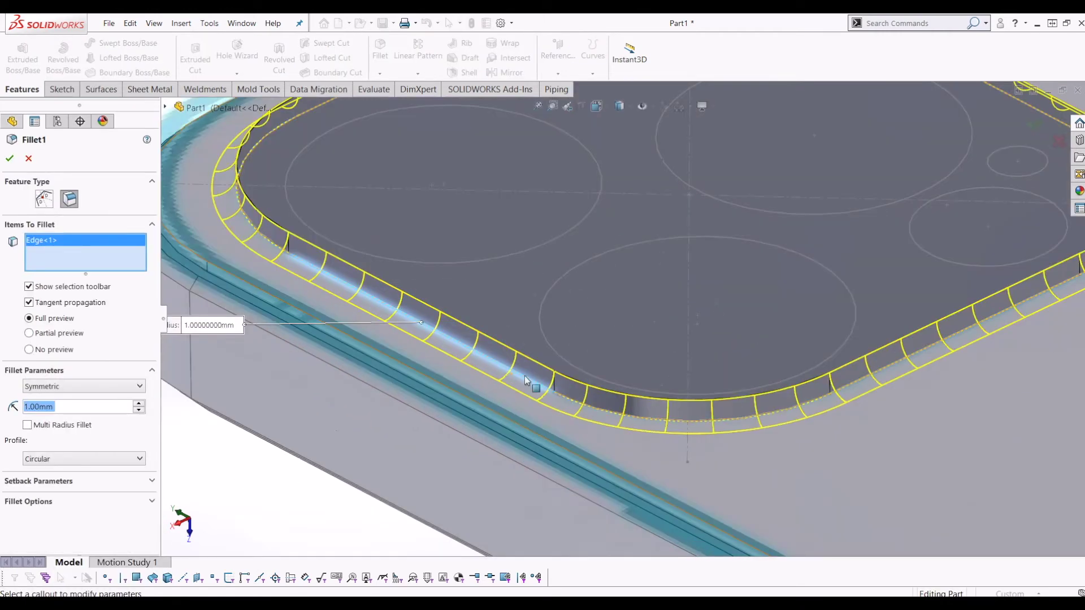
scroll(707, 283, up, 4)
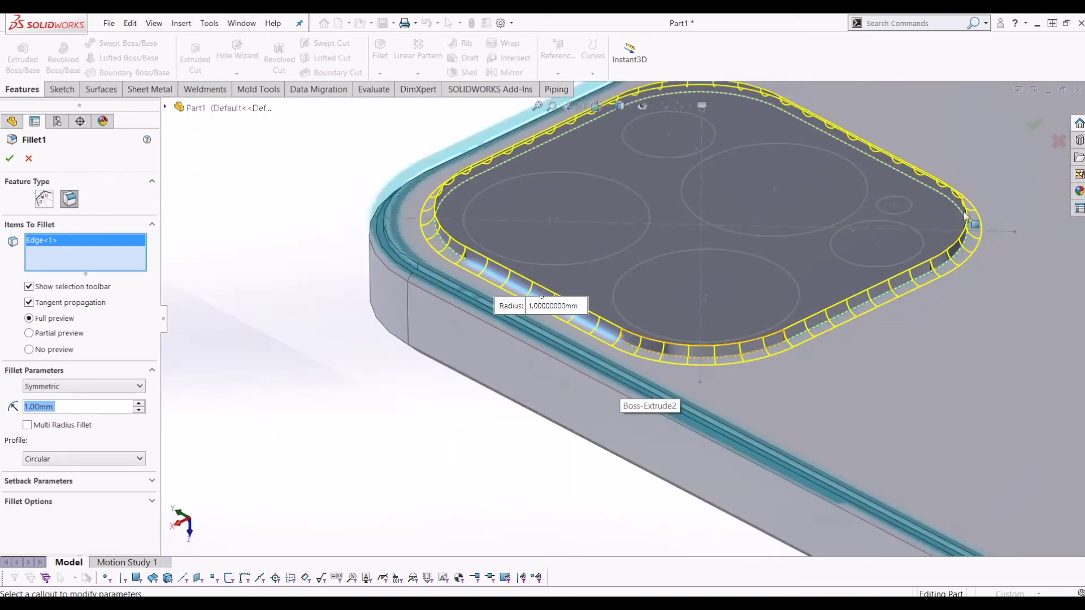
scroll(512, 300, down, 3)
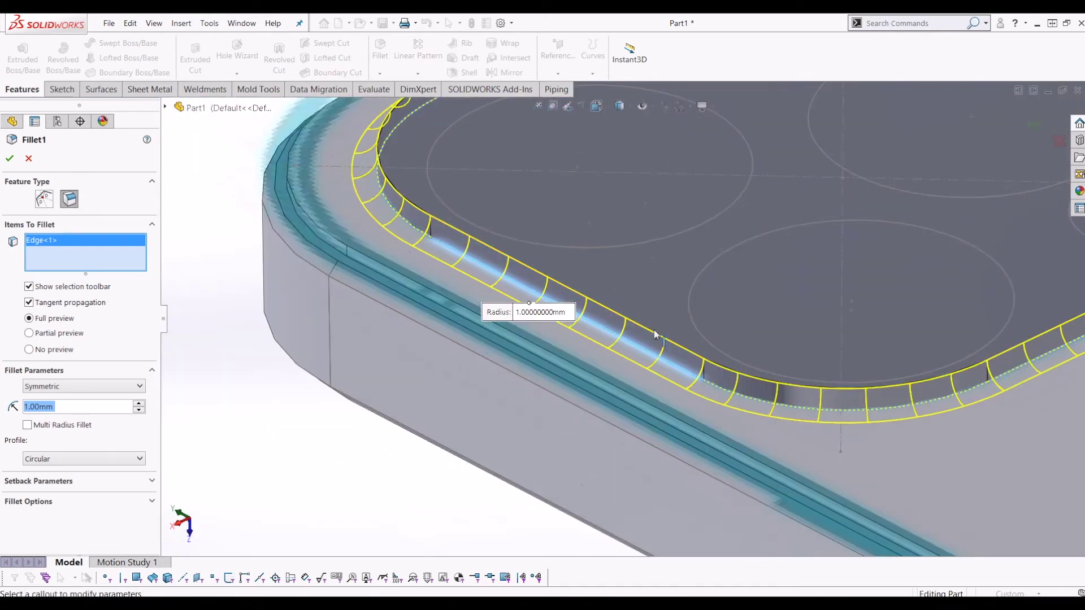
scroll(631, 367, down, 2)
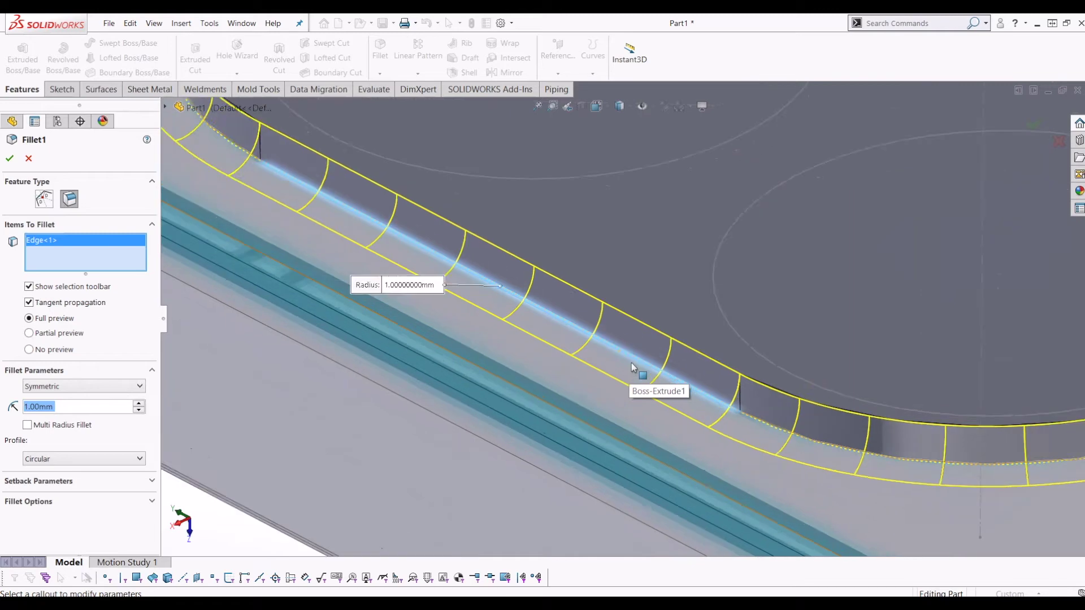
scroll(631, 364, down, 2)
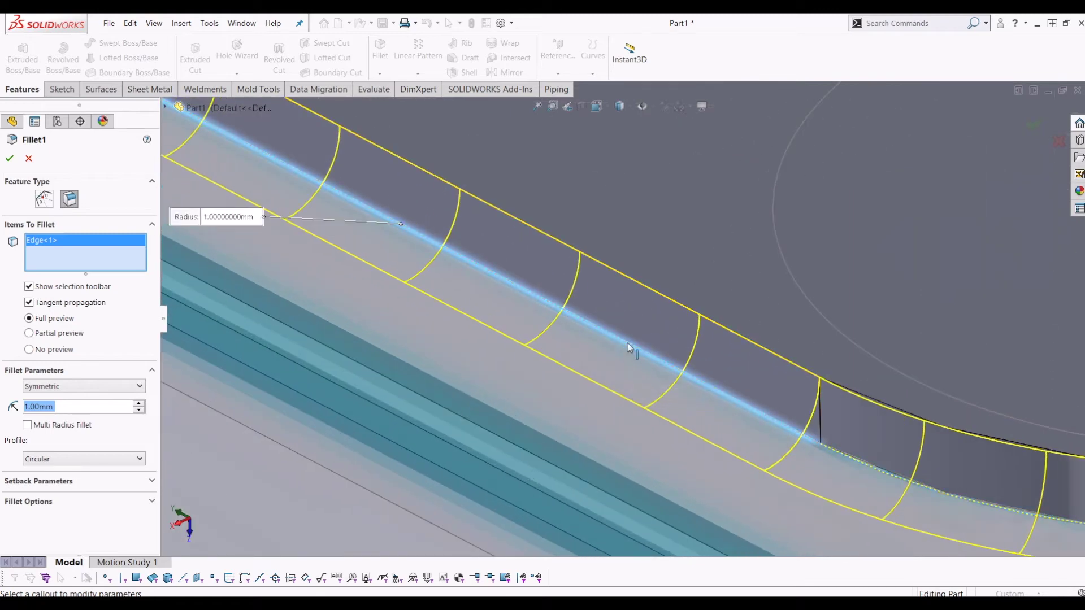
scroll(608, 335, up, 3)
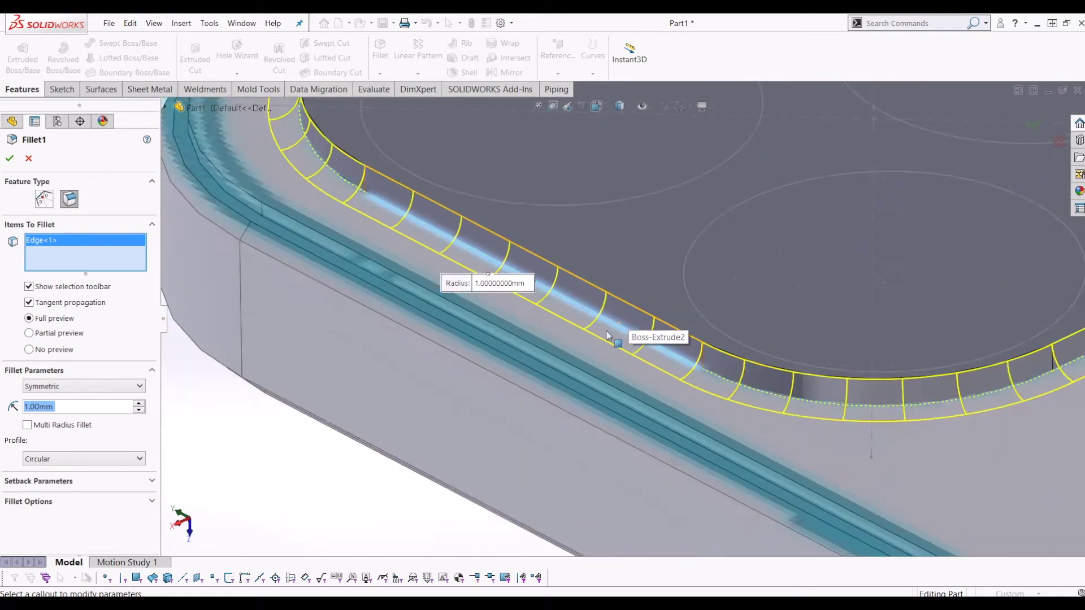
scroll(500, 275, up, 2)
scroll(878, 337, up, 5)
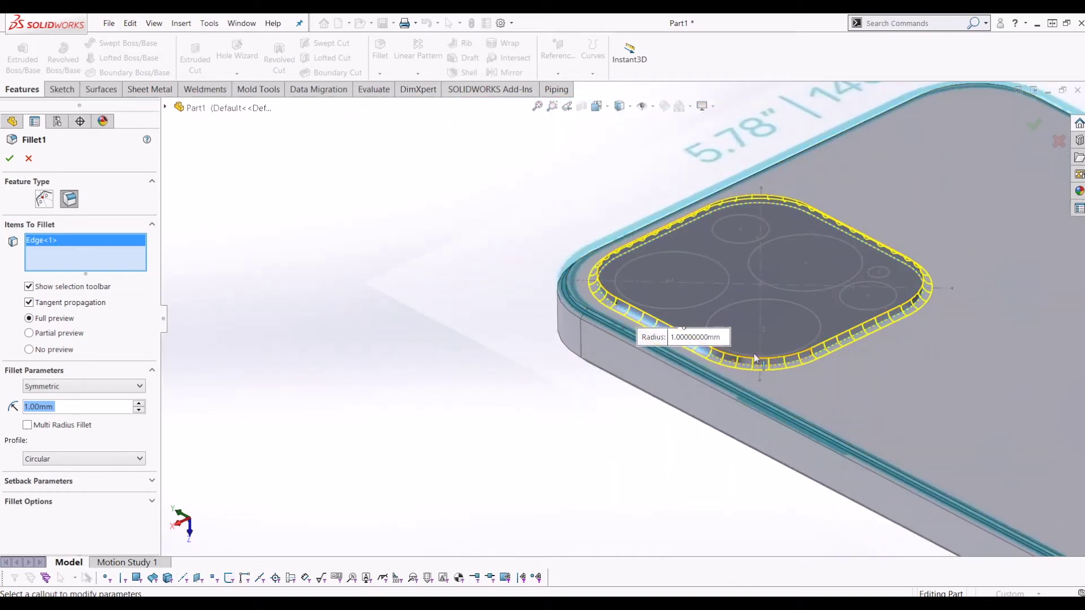
click(11, 165)
Step: Extrude the three large lens circles of the camera module 1.5 mm, merged with the body
scroll(665, 340, up, 5)
middle_drag(666, 339, 729, 229)
scroll(757, 270, down, 4)
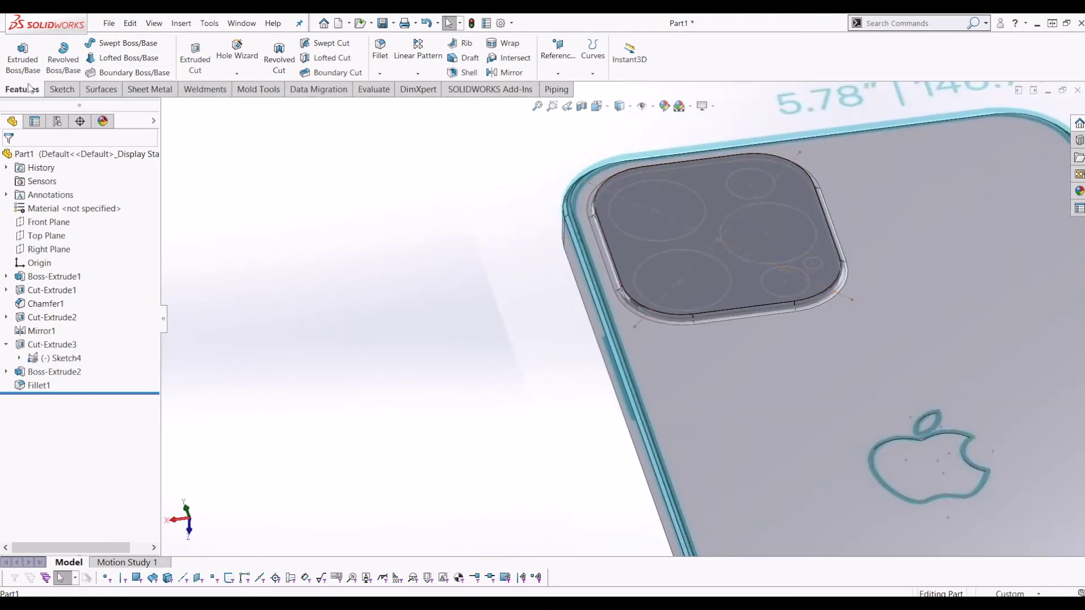
click(23, 57)
click(705, 199)
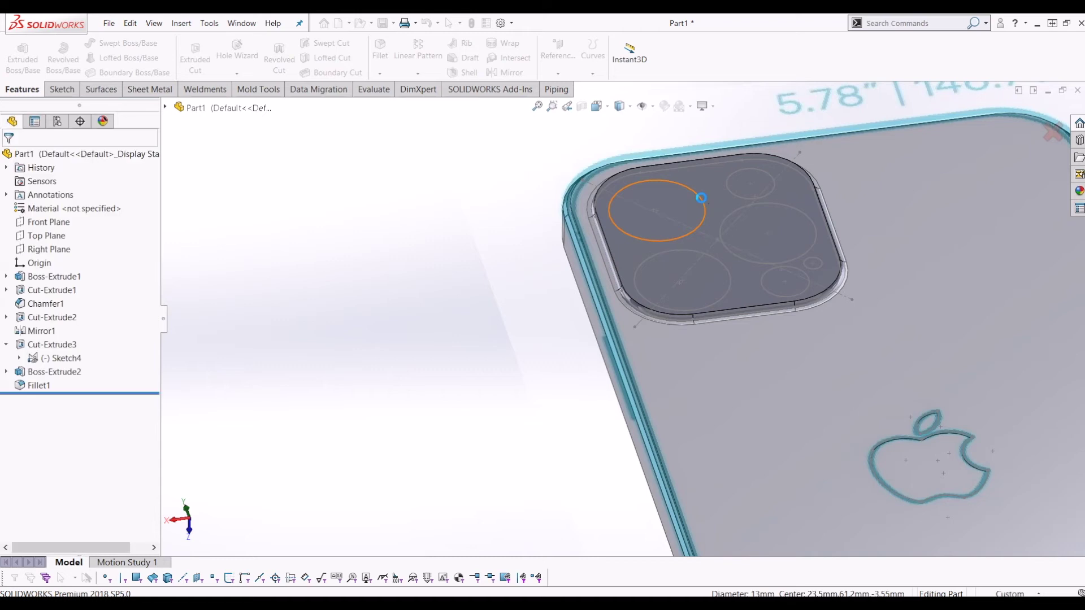
middle_drag(705, 201, 703, 249)
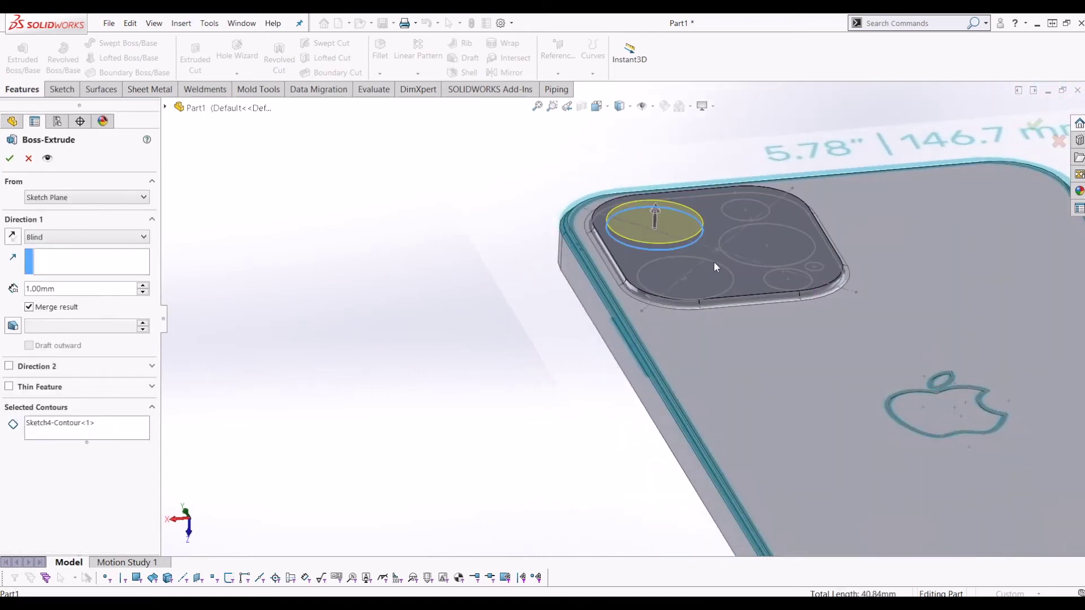
click(83, 438)
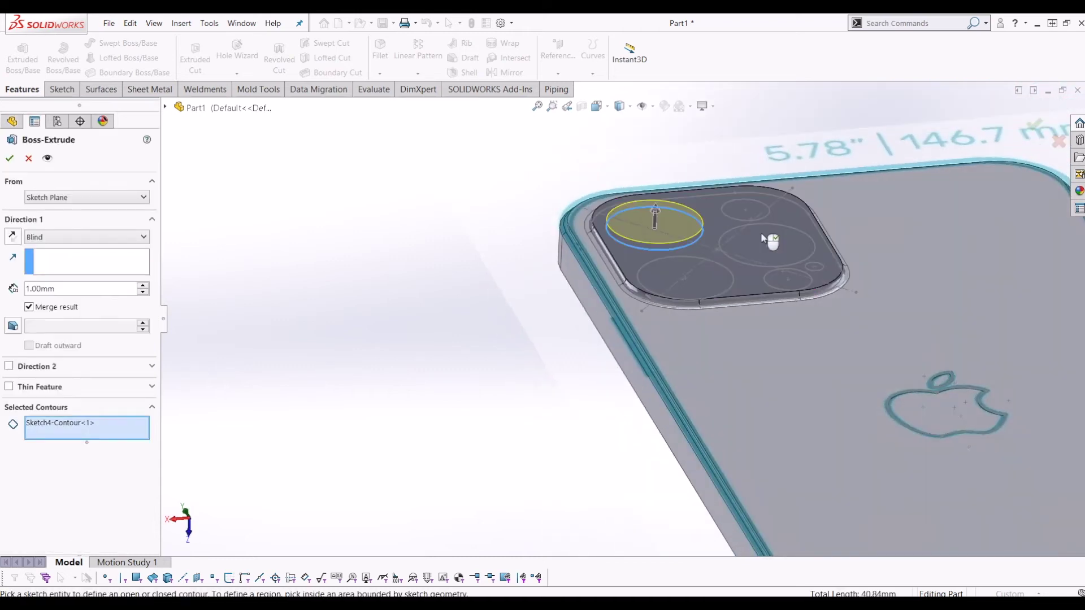
click(719, 262)
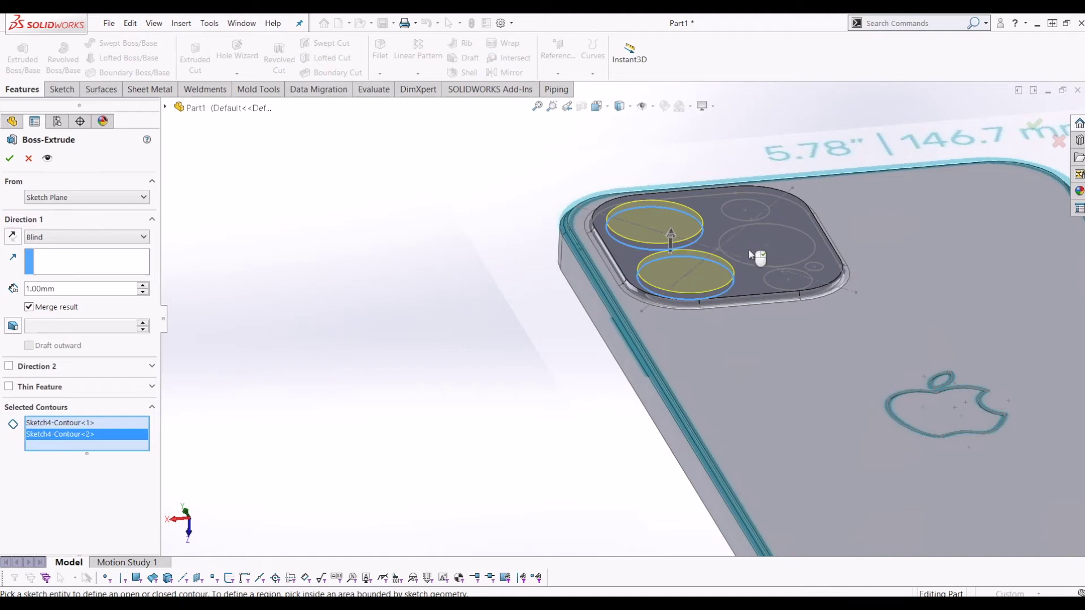
click(791, 225)
click(798, 214)
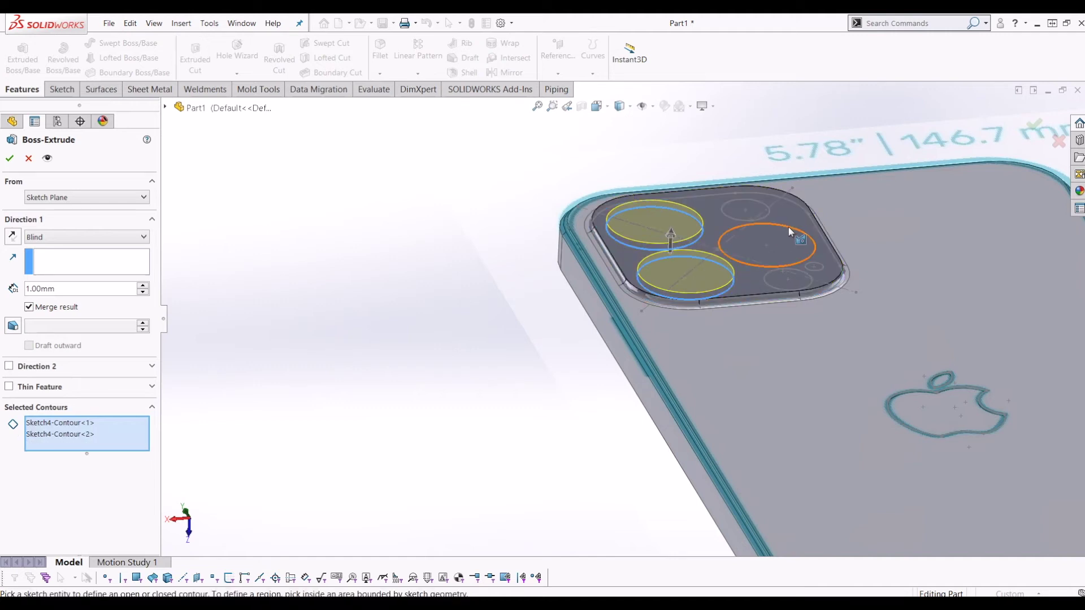
click(789, 226)
mouse_move(748, 250)
middle_down()
mouse_move(731, 220)
mouse_move(739, 232)
middle_up()
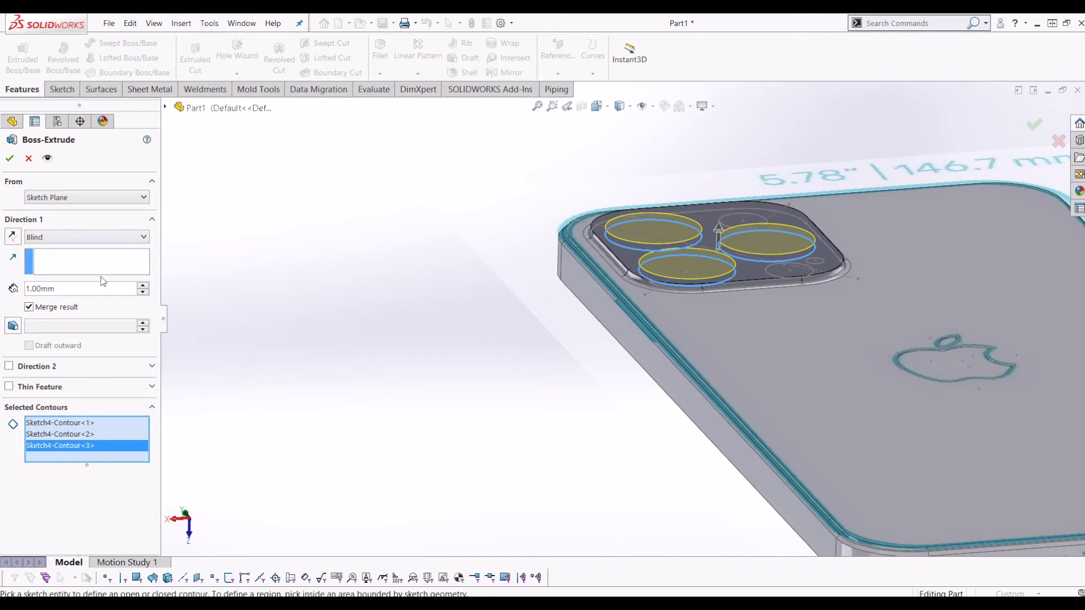
text(1.5)
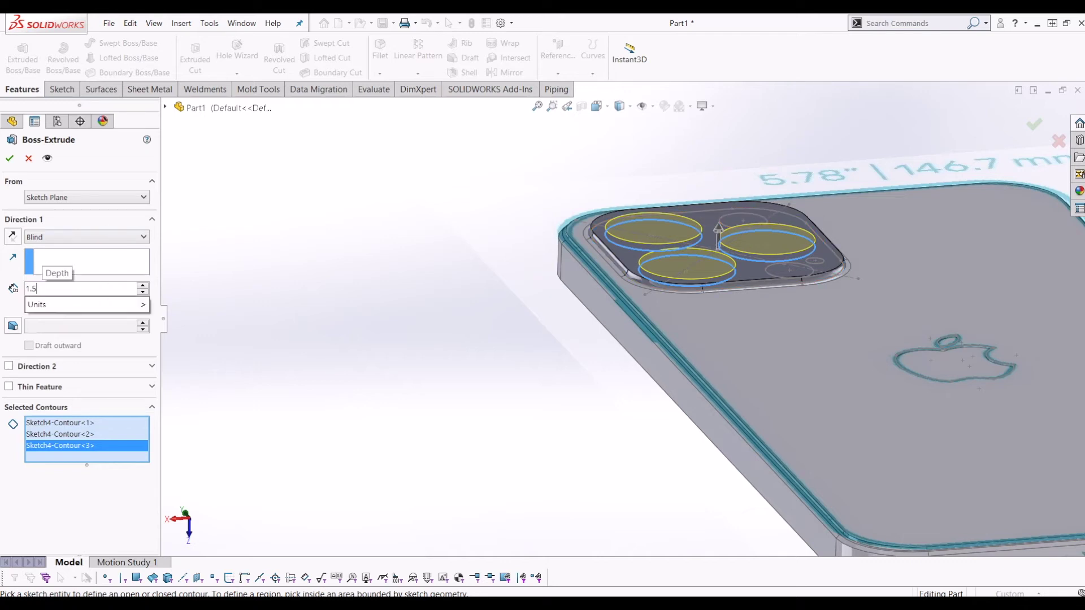
key(Return)
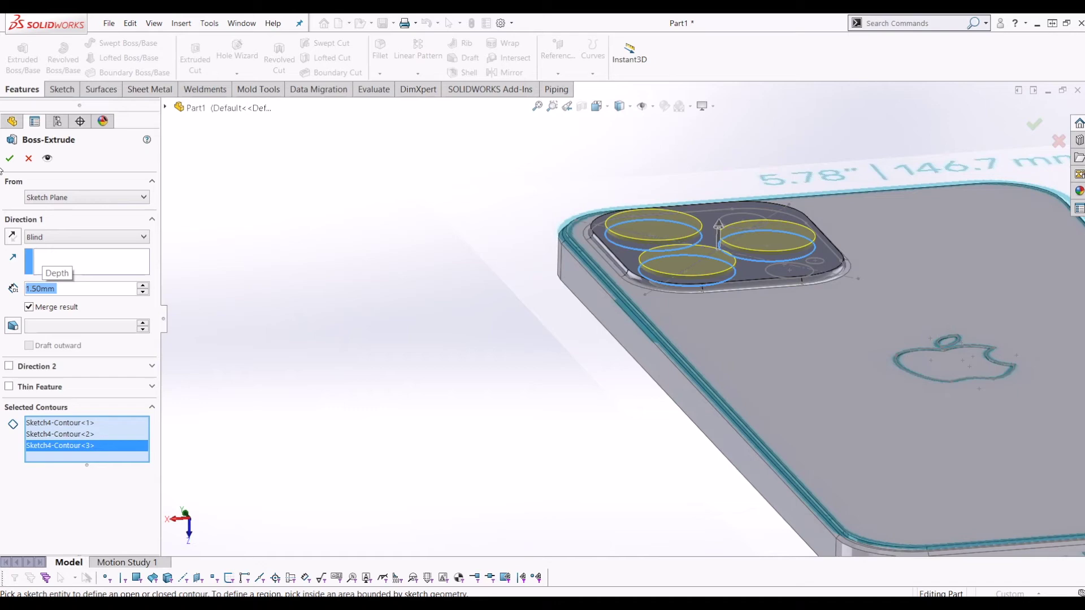
click(10, 159)
Step: Start a new sketch on the outer flat face of the raised camera module
middle_drag(645, 231, 644, 319)
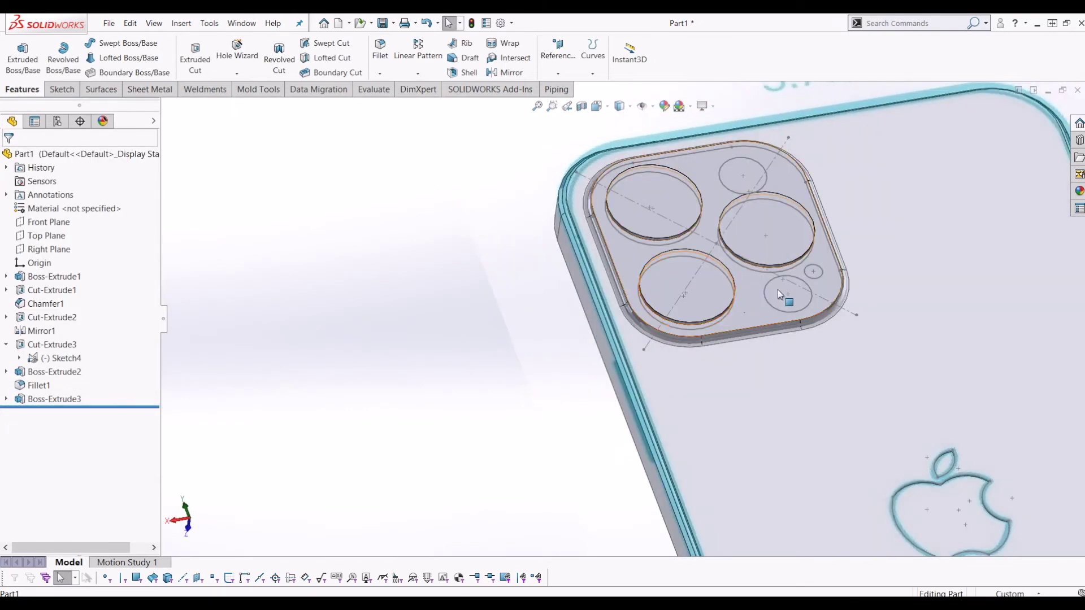
scroll(778, 289, down, 1)
middle_drag(766, 286, 749, 271)
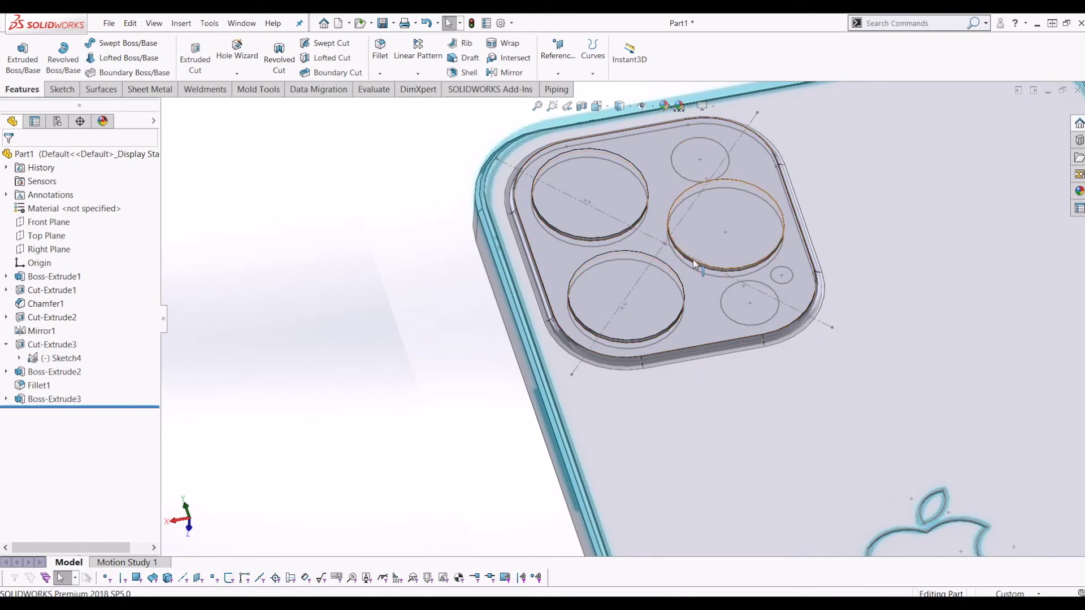
scroll(706, 152, down, 4)
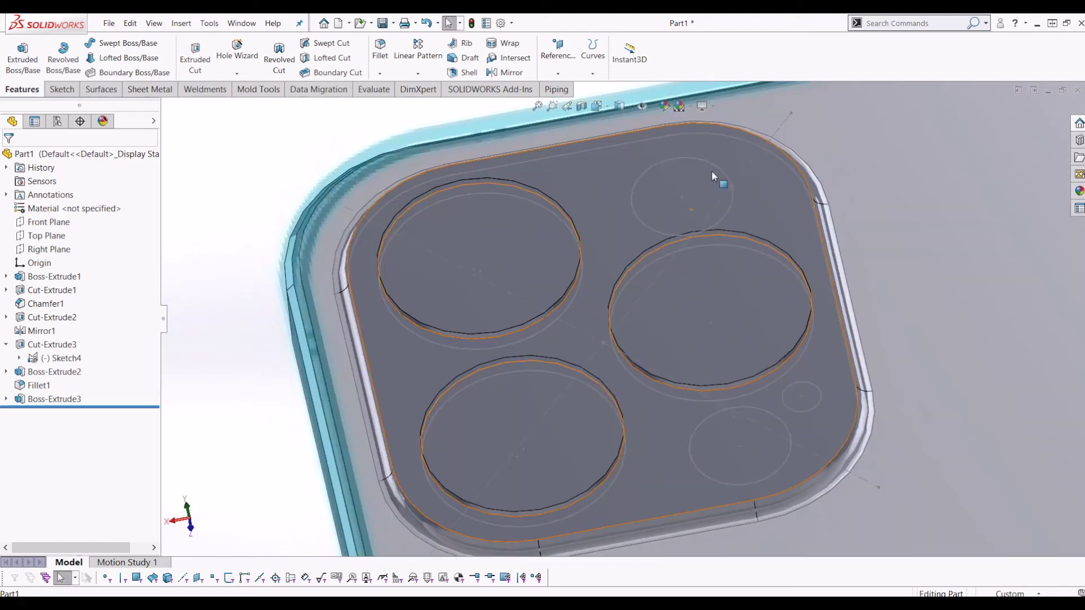
scroll(711, 171, up, 3)
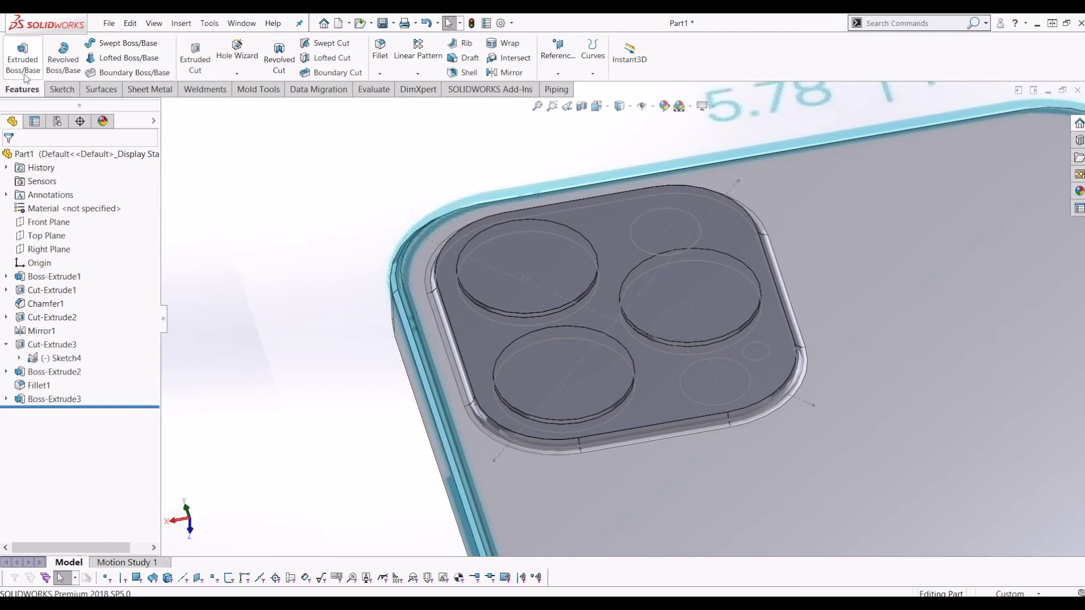
click(70, 91)
mouse_move(628, 212)
middle_down()
mouse_move(600, 208)
mouse_move(695, 215)
mouse_move(692, 229)
mouse_move(726, 246)
mouse_move(715, 232)
middle_up()
click(622, 225)
click(16, 49)
scroll(715, 231, down, 1)
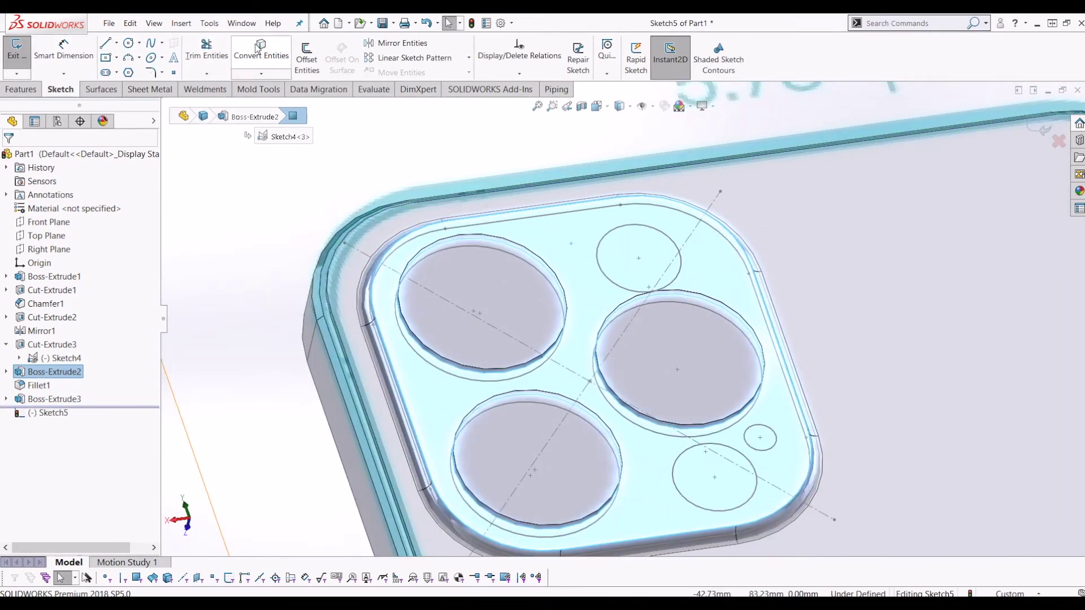
Step: Convert the module face's outline and the 6.5 mm circle near the module's upper corner into sketch entities, and finish the sketch
click(128, 44)
click(639, 250)
click(637, 225)
middle_drag(659, 251, 642, 206)
click(257, 61)
middle_drag(672, 257, 715, 254)
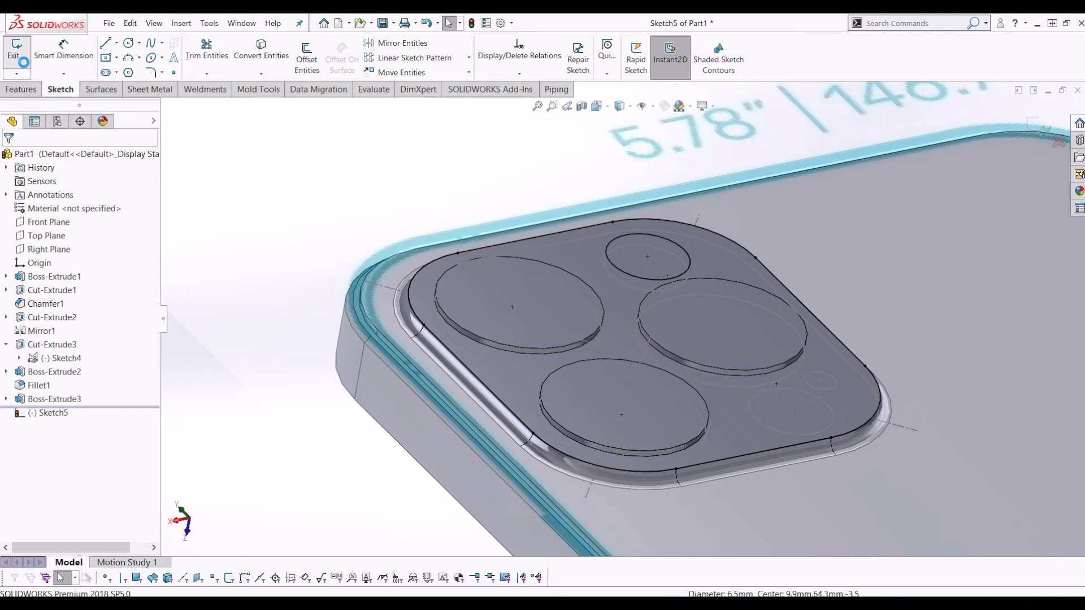
click(18, 55)
click(27, 92)
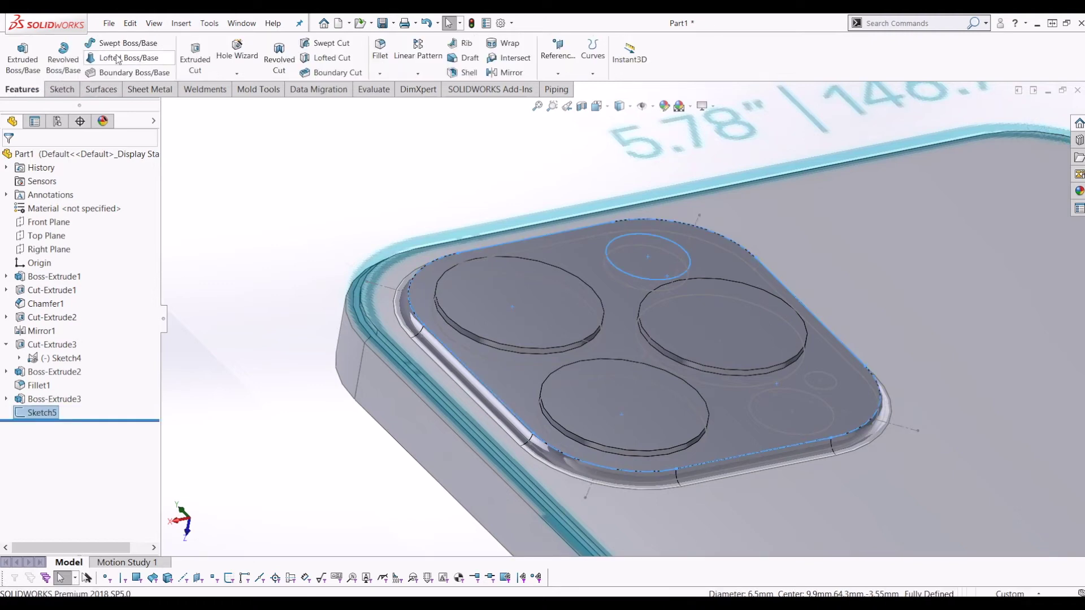
click(199, 54)
middle_drag(660, 239, 628, 329)
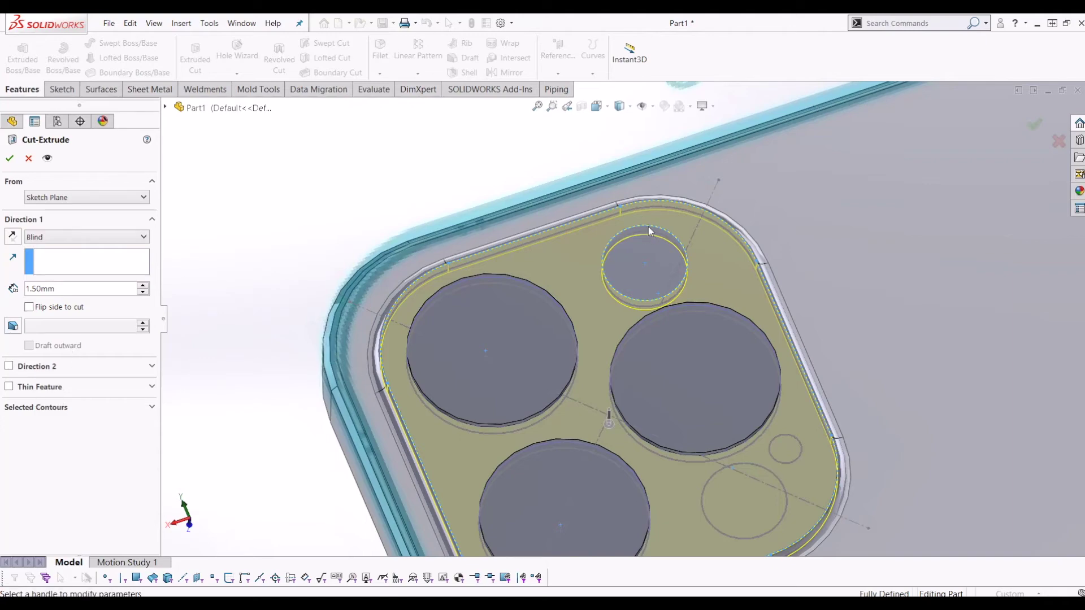
scroll(650, 232, up, 5)
middle_drag(686, 249, 735, 365)
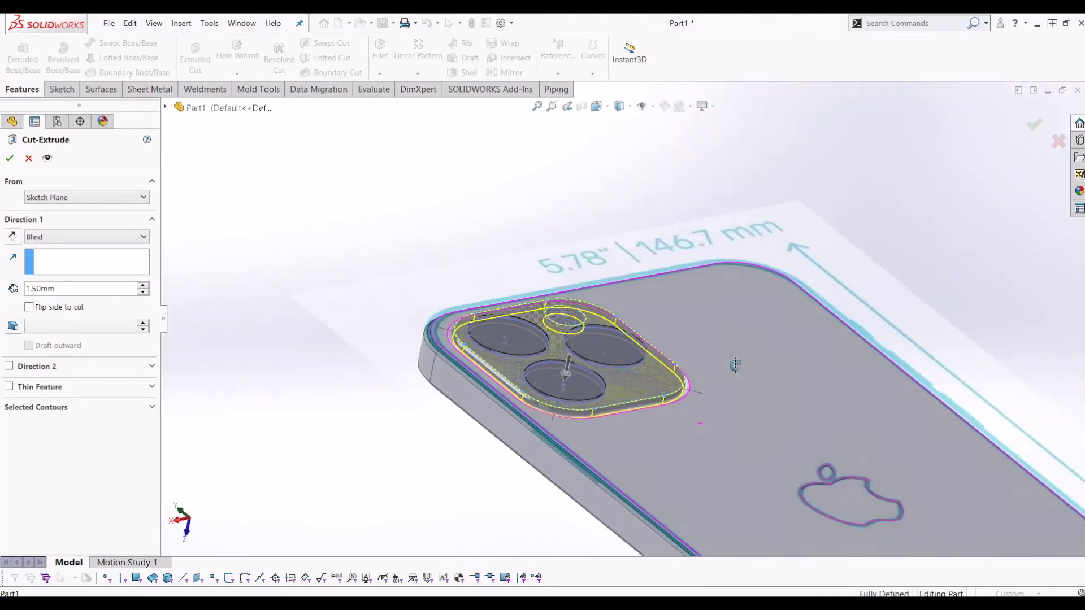
click(28, 159)
Step: Cut the 6.5 mm circle 0.2 mm deep into the camera module's face, using only that contour
middle_drag(351, 209, 376, 219)
scroll(384, 260, up, 4)
scroll(508, 368, down, 6)
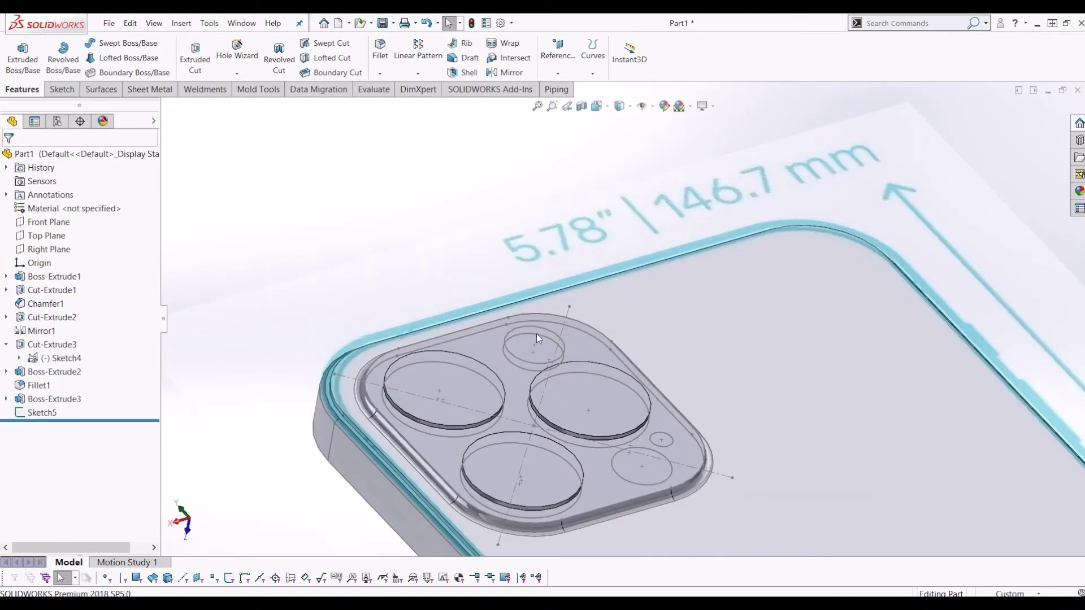
click(538, 329)
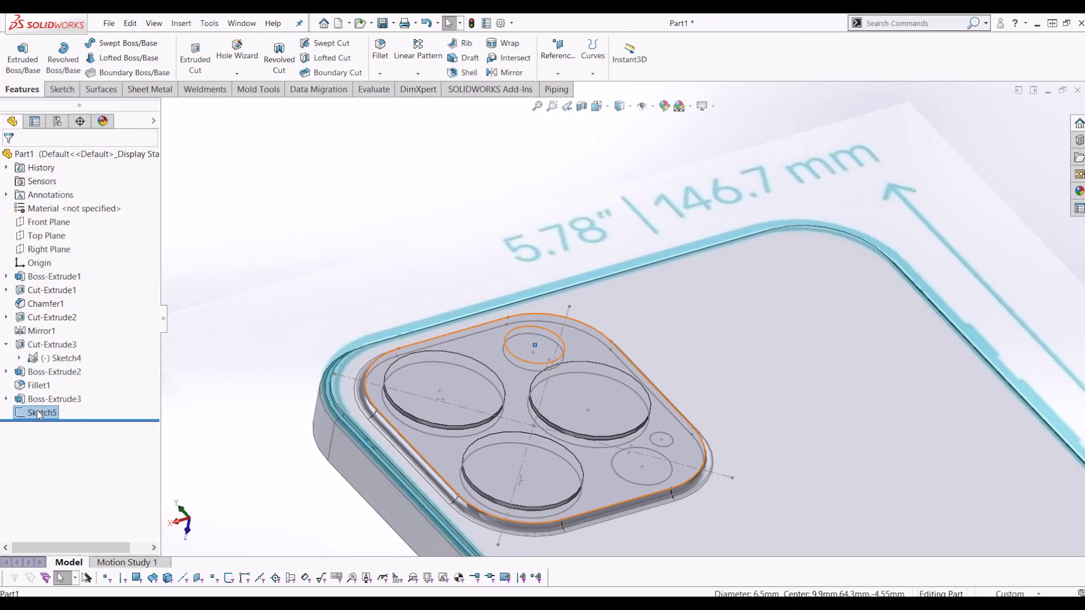
click(195, 58)
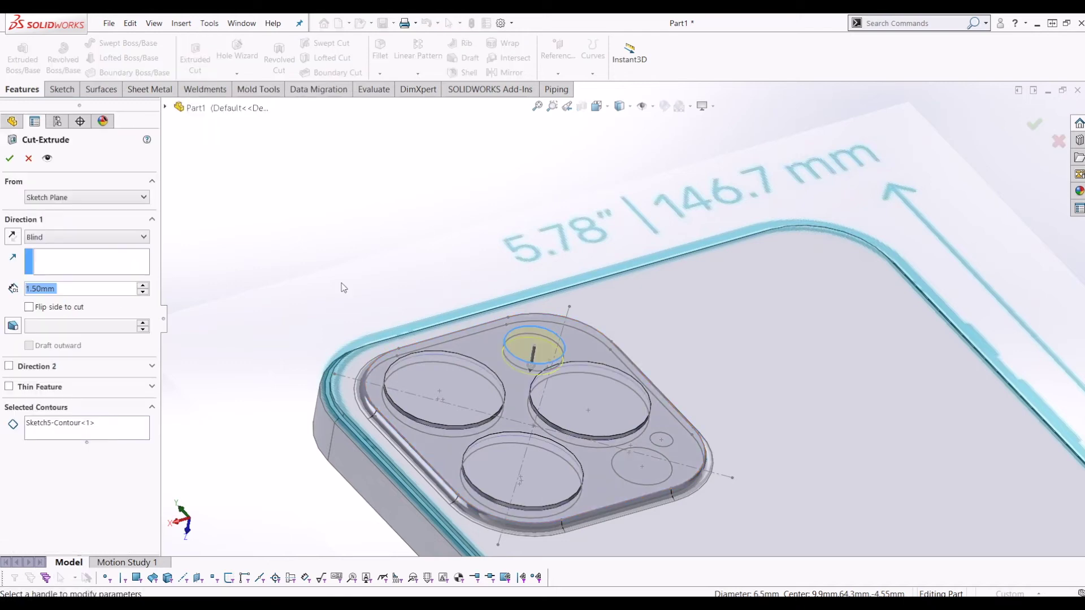
text(0.2)
key(Return)
click(9, 159)
Step: Examine the recessed circle and the two remaining small circles on the camera module
scroll(317, 286, up, 3)
middle_drag(569, 310, 557, 351)
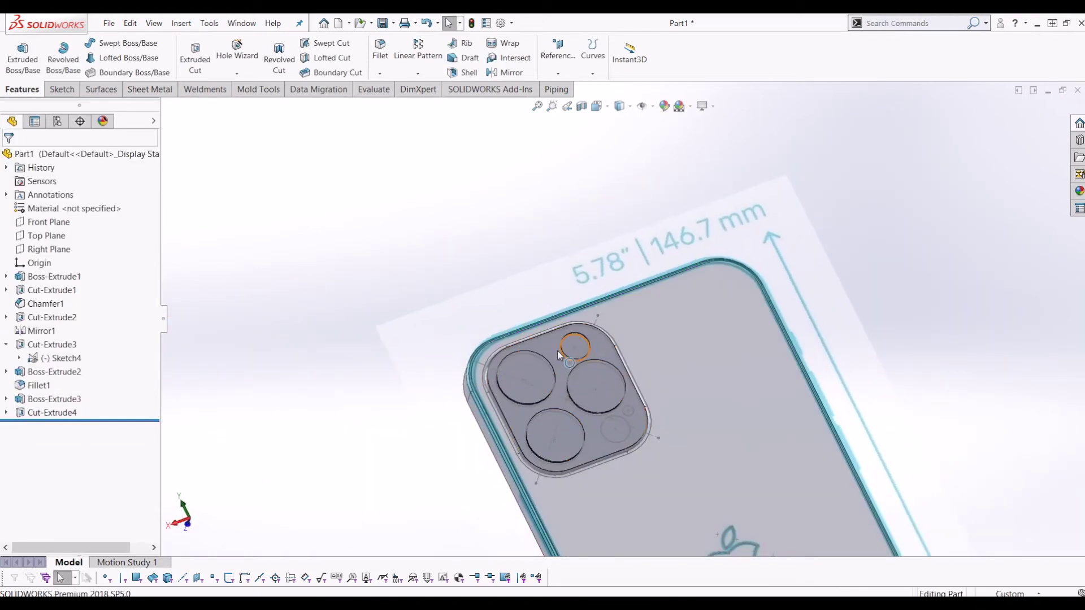
scroll(616, 359, down, 5)
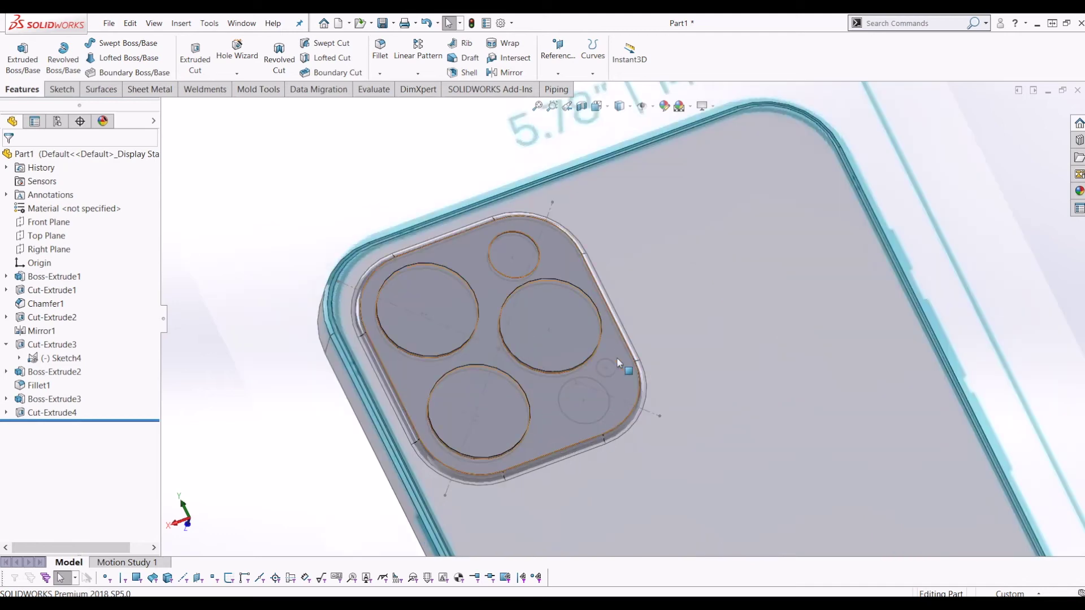
middle_drag(618, 362, 605, 344)
scroll(611, 383, up, 1)
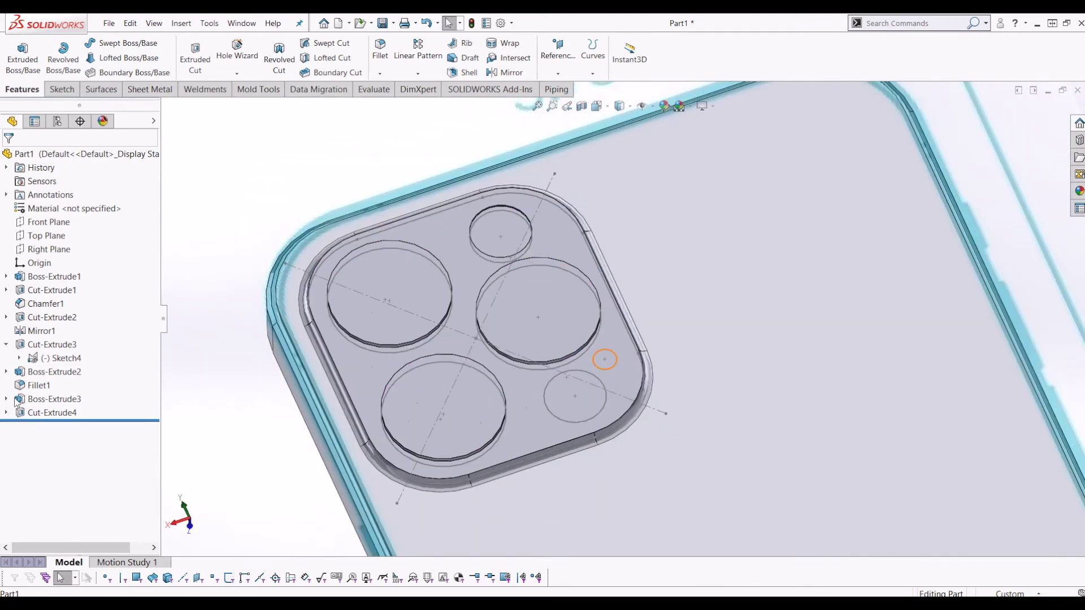
middle_drag(339, 390, 426, 349)
scroll(568, 303, up, 2)
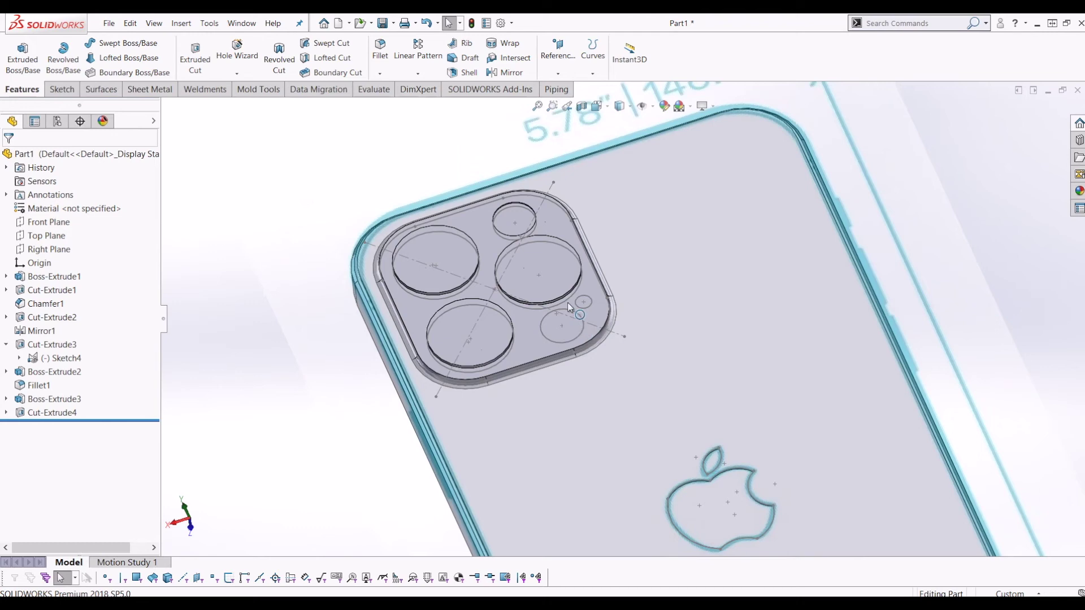
scroll(582, 305, down, 4)
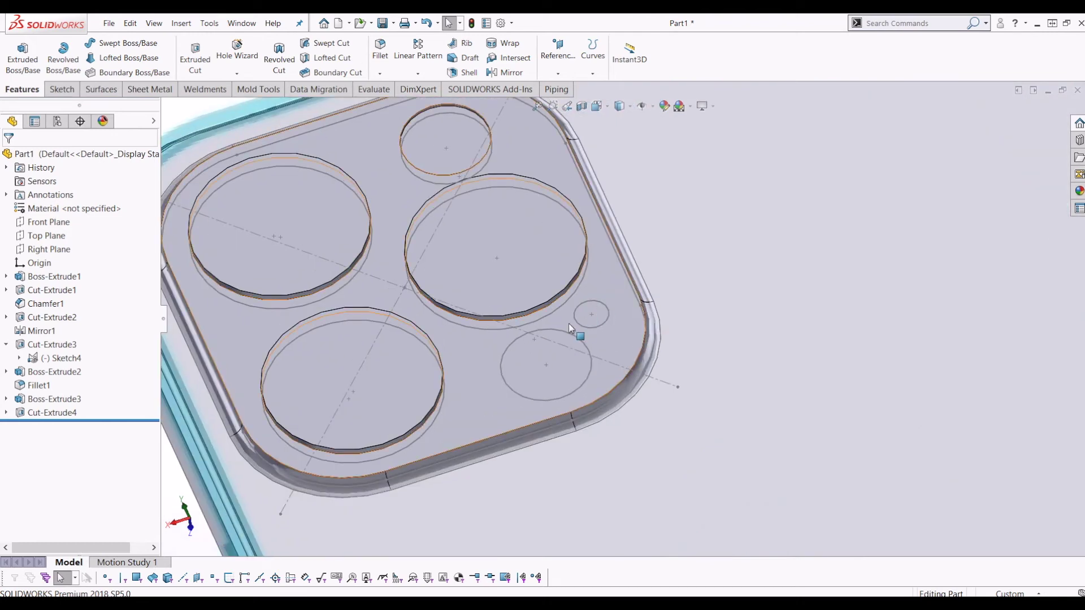
click(606, 321)
click(60, 89)
click(17, 54)
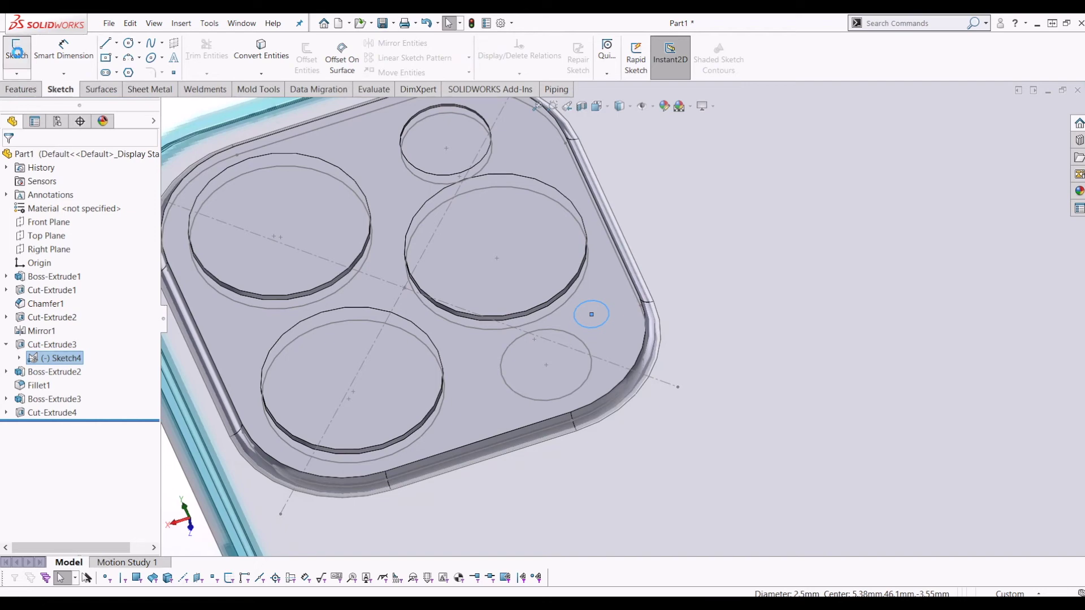
scroll(625, 318, up, 3)
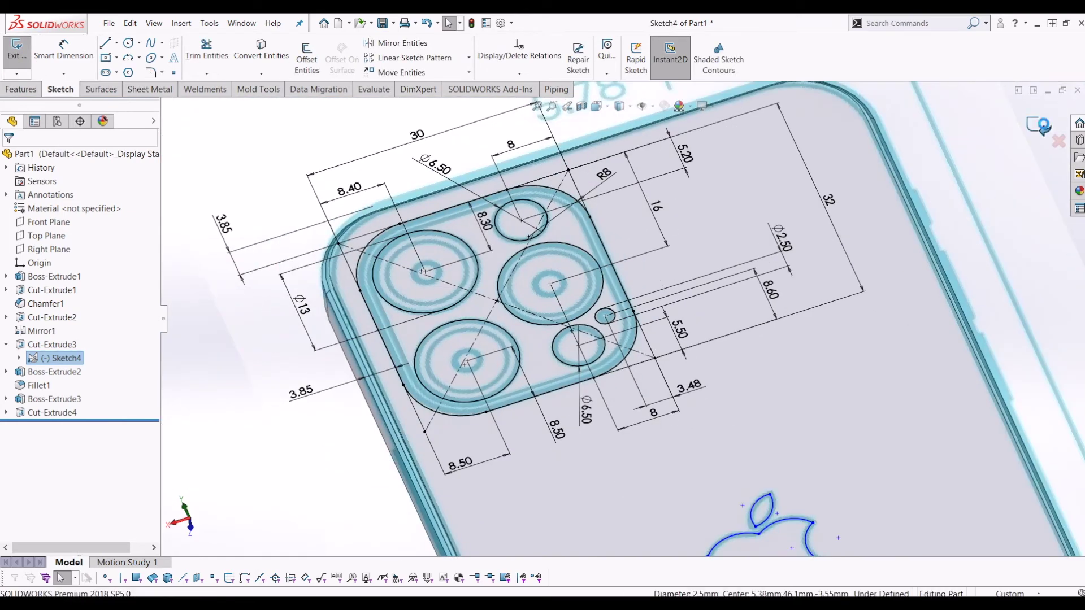
click(1038, 128)
Step: Sketch on the camera module's flat face, converting its outline and the 2.5 mm circle into sketch entities, and finish the sketch
click(600, 290)
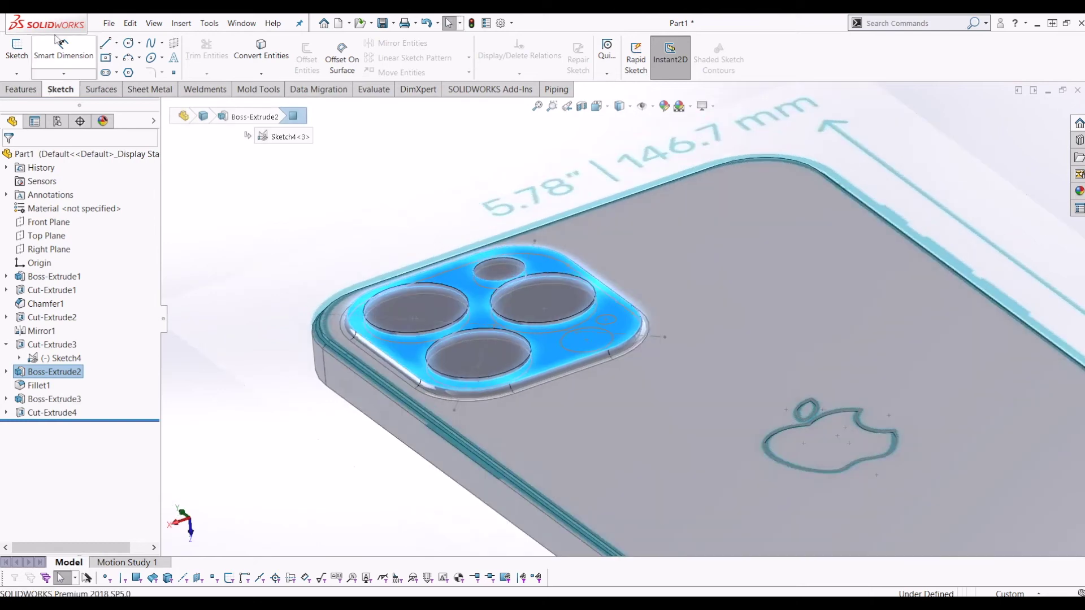
click(18, 54)
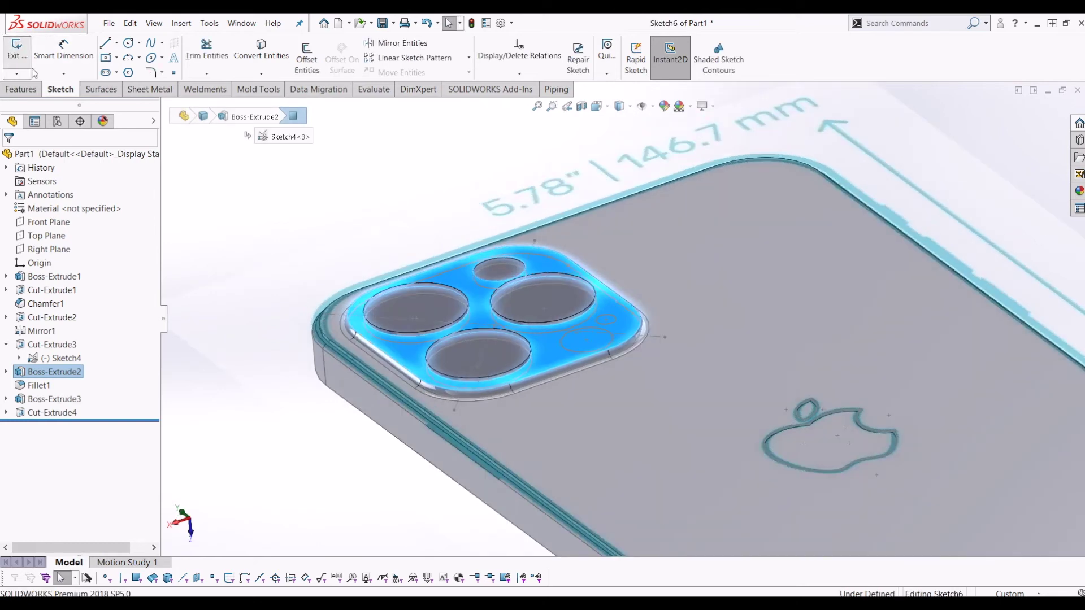
click(261, 50)
scroll(609, 334, down, 3)
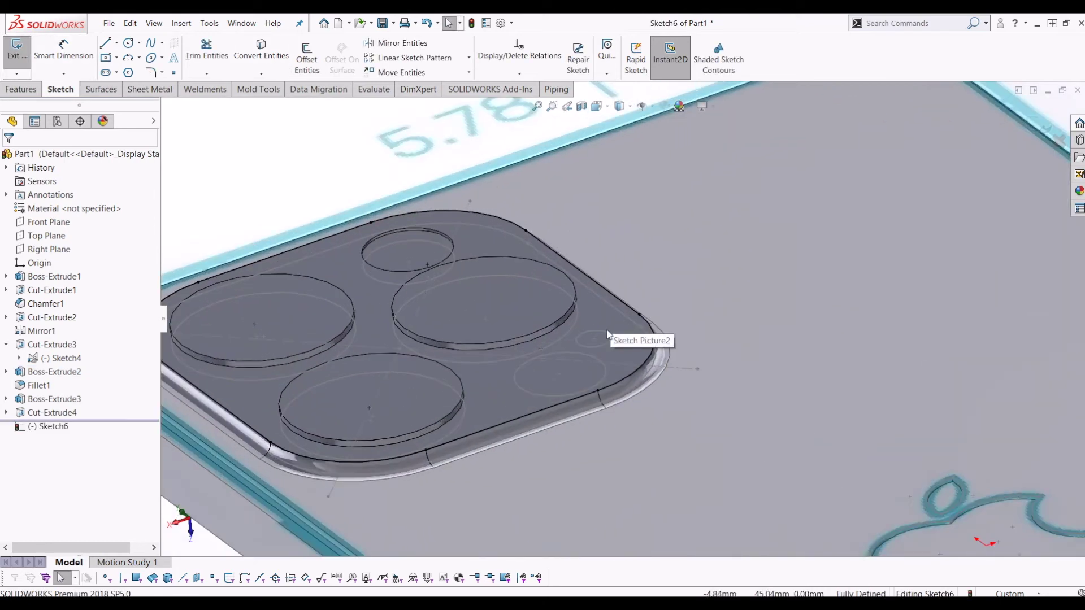
click(605, 333)
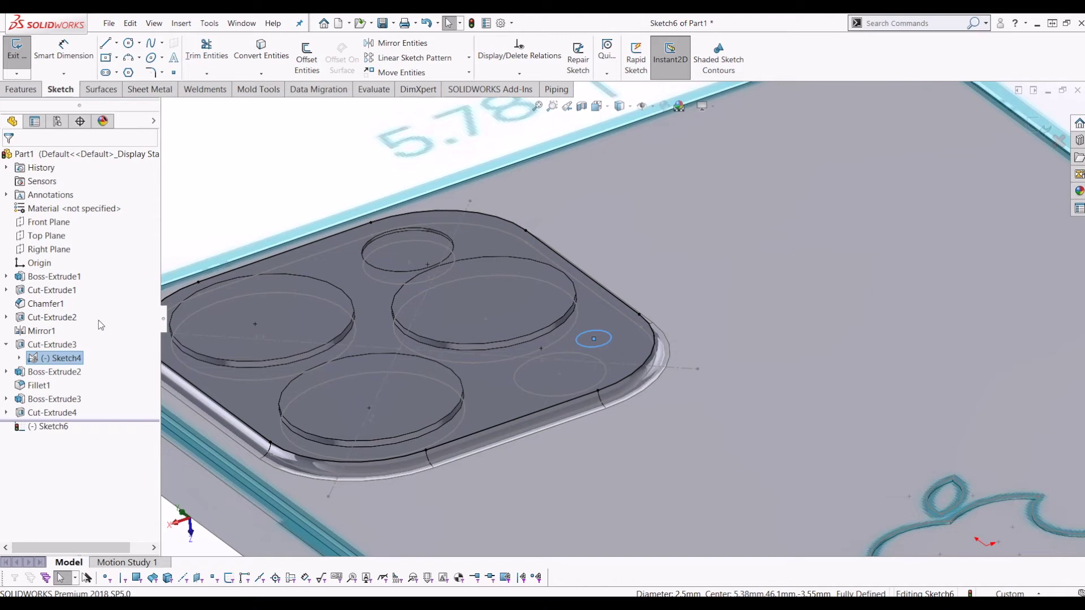
click(277, 54)
mouse_move(603, 329)
middle_down()
mouse_move(583, 307)
mouse_move(586, 276)
mouse_move(607, 318)
middle_up()
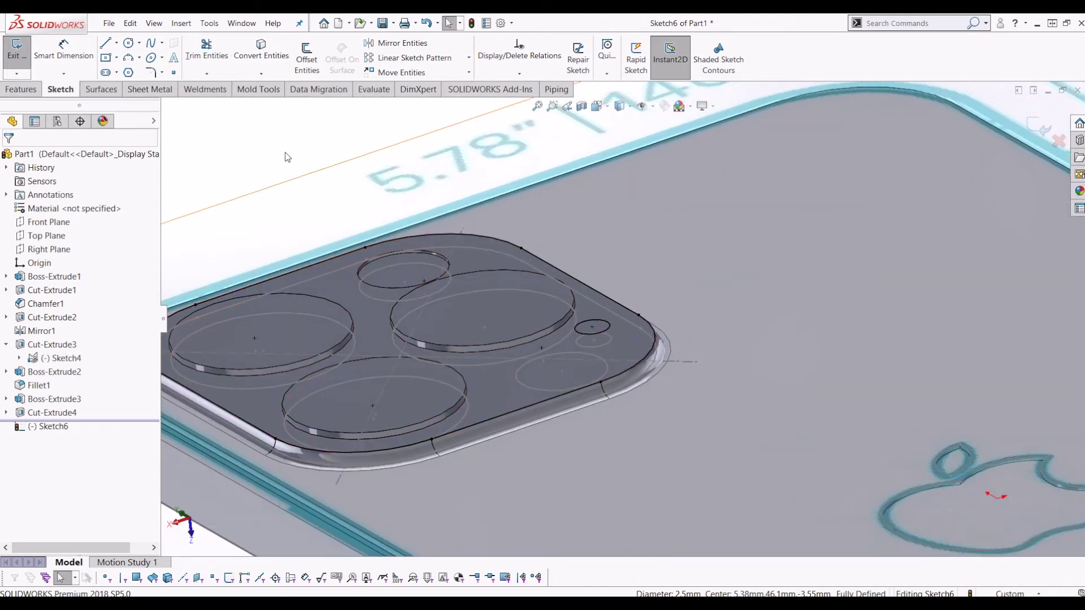
click(17, 54)
click(99, 90)
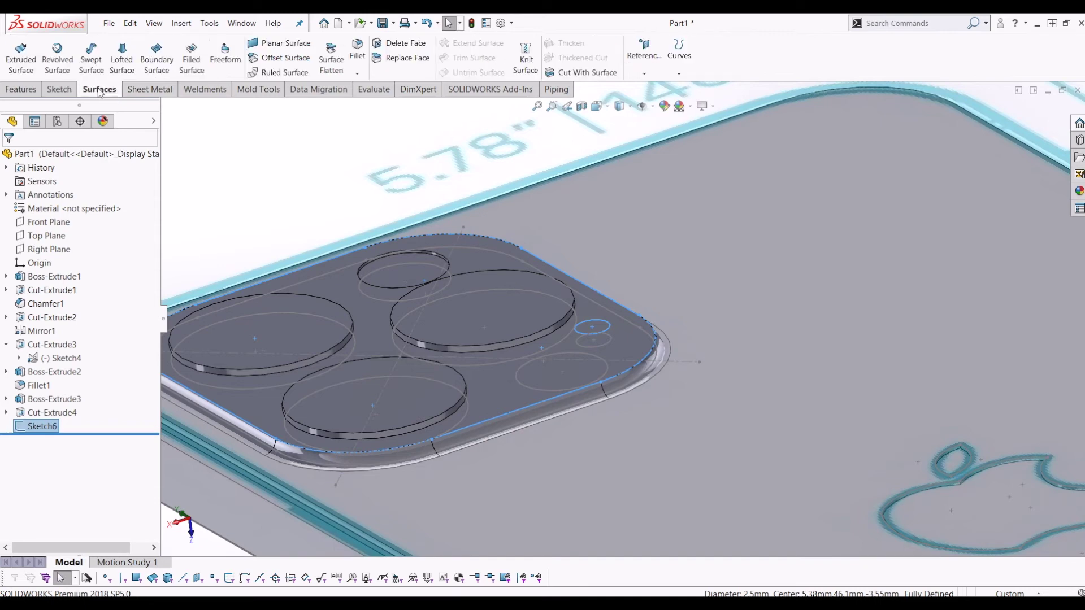
click(22, 90)
click(205, 57)
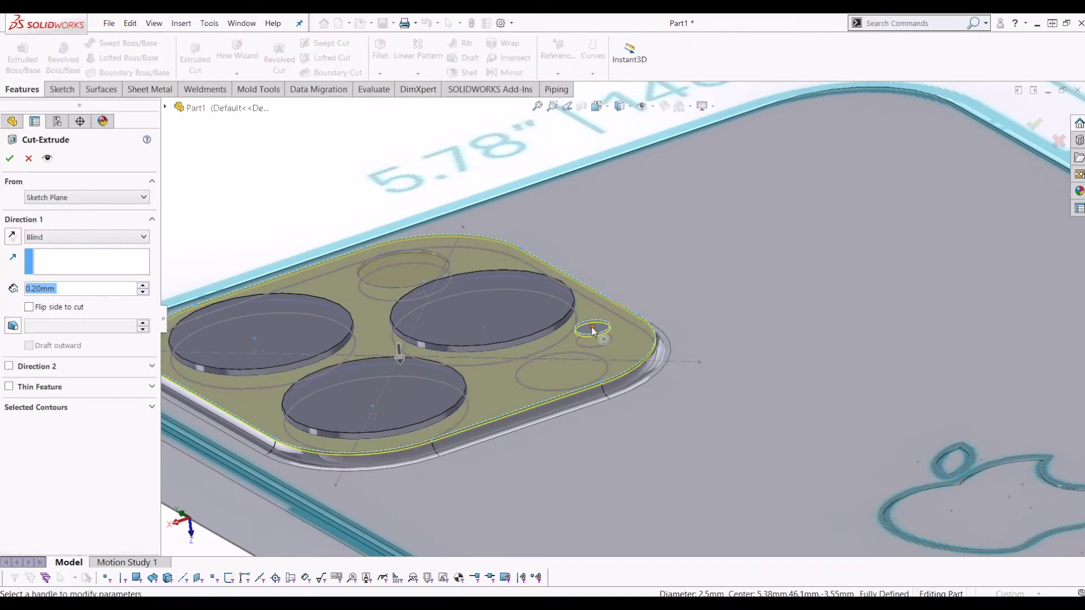
click(594, 330)
mouse_move(606, 333)
middle_down()
mouse_move(603, 392)
mouse_move(539, 406)
middle_up()
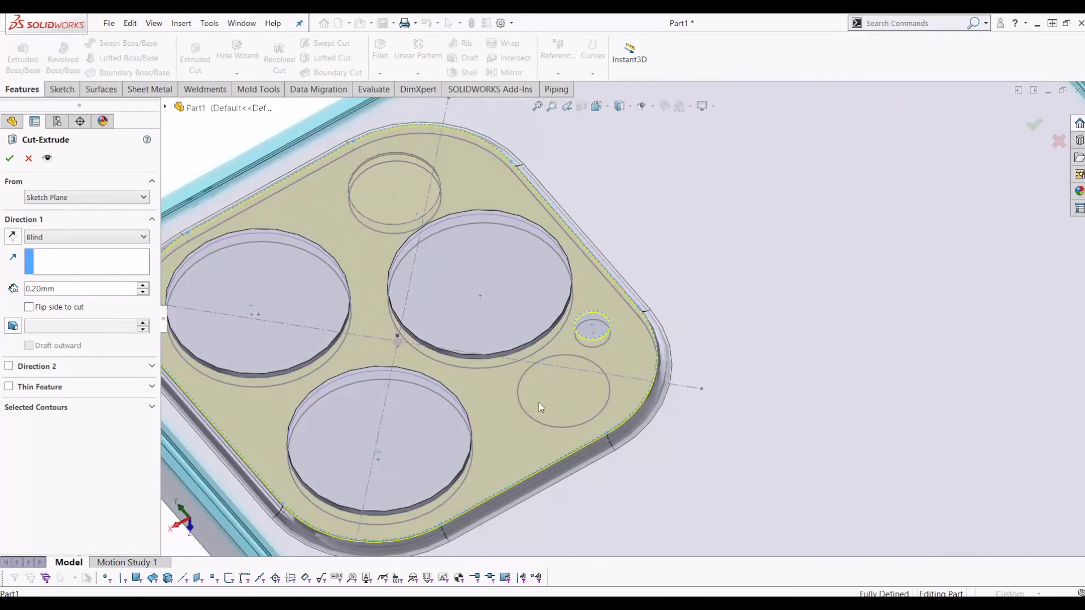
scroll(540, 406, up, 2)
click(28, 159)
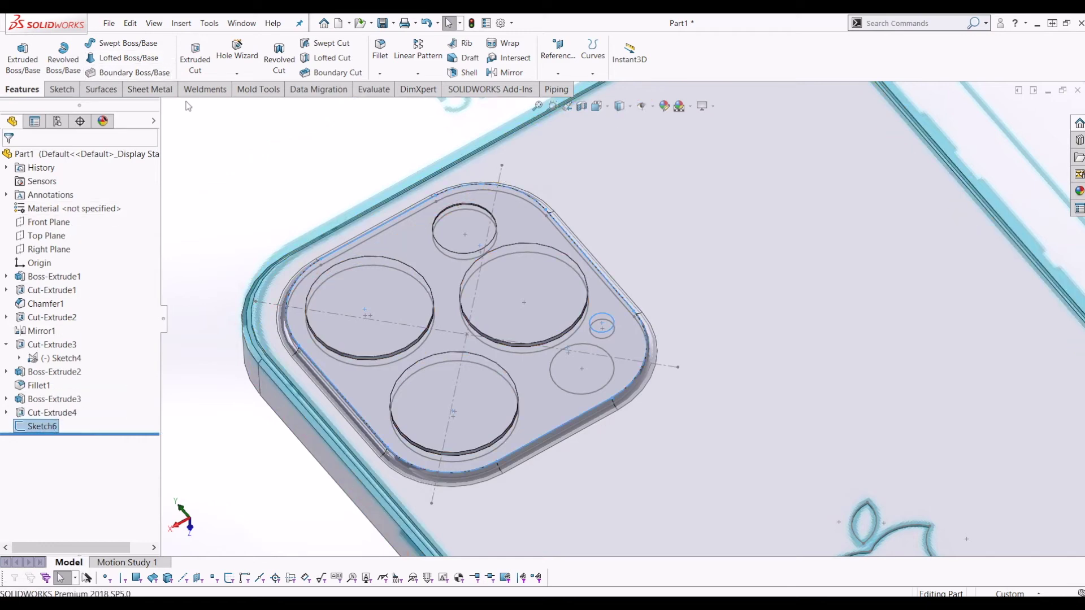
Step: Cut the 2.5 mm circle 0.2 mm deep into the camera module's face, using only that contour
click(193, 59)
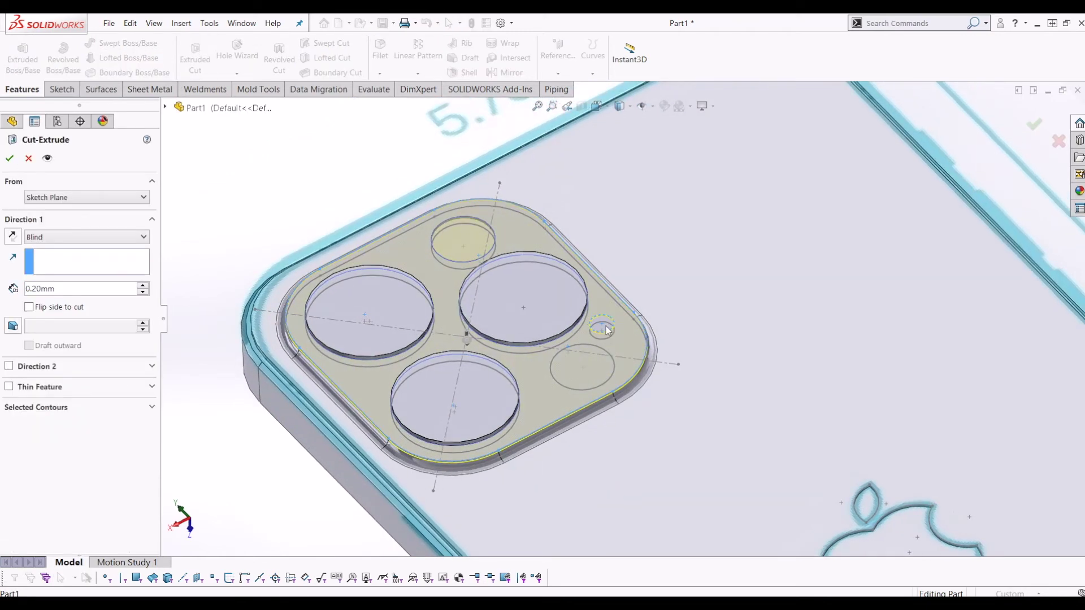
click(73, 408)
right_click(84, 428)
click(113, 431)
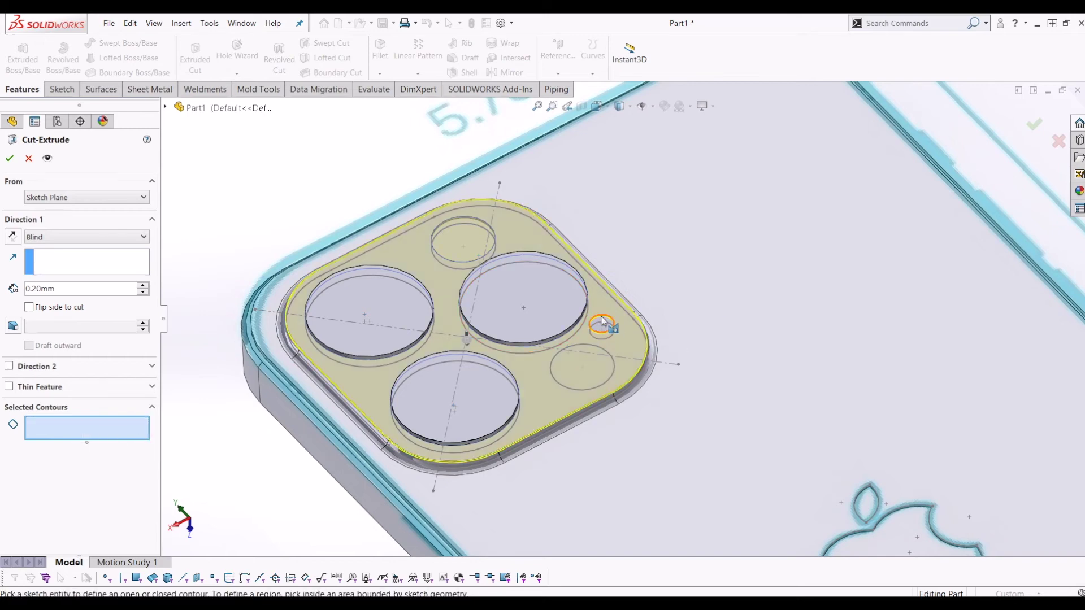
click(603, 321)
scroll(603, 321, down, 5)
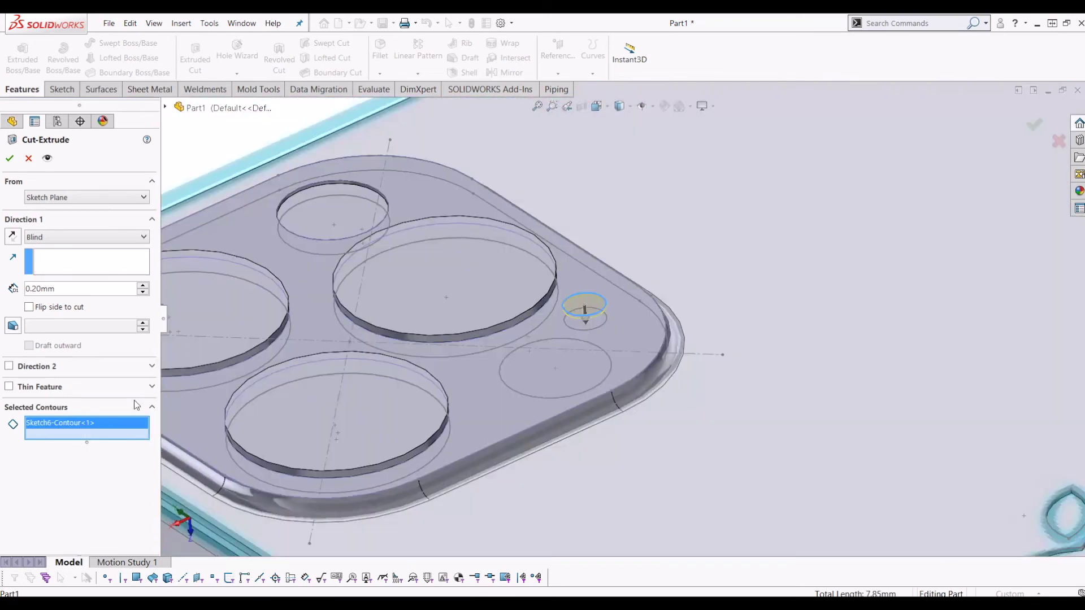
middle_drag(466, 328, 485, 275)
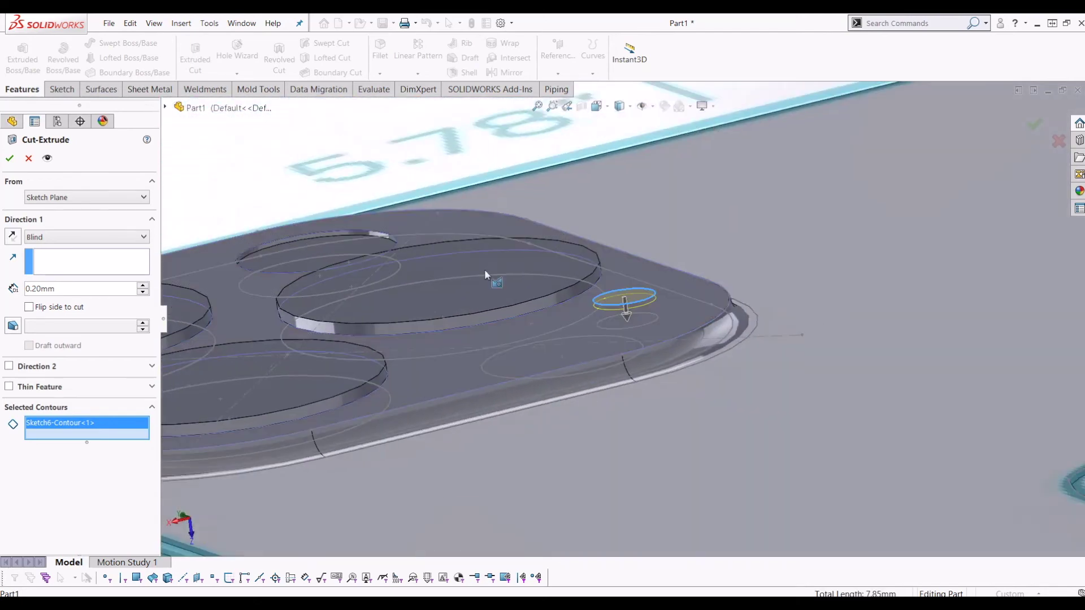
middle_drag(696, 354, 597, 404)
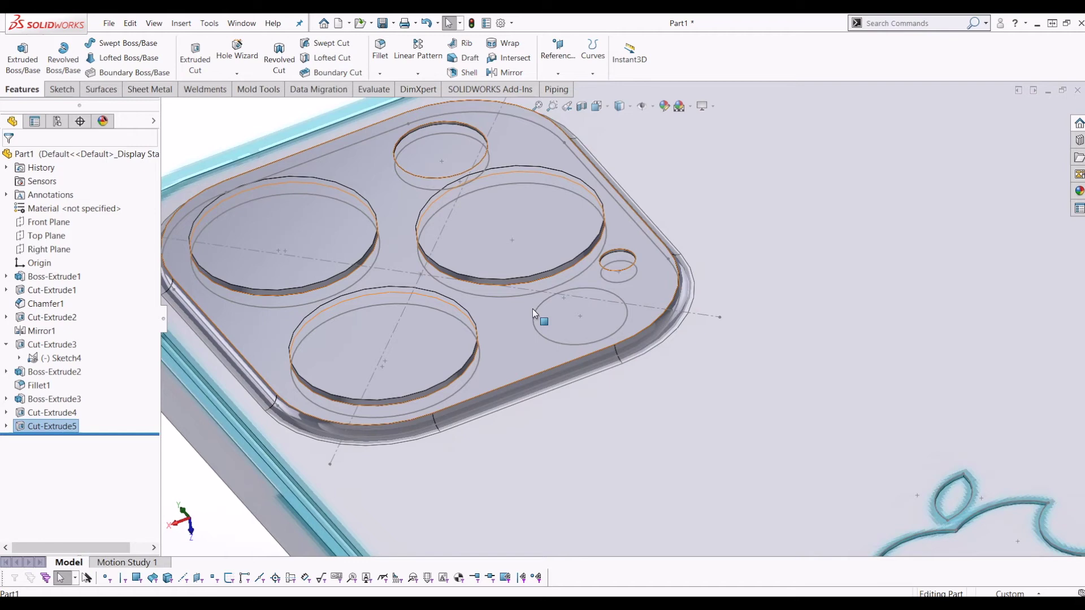
middle_drag(582, 290, 602, 364)
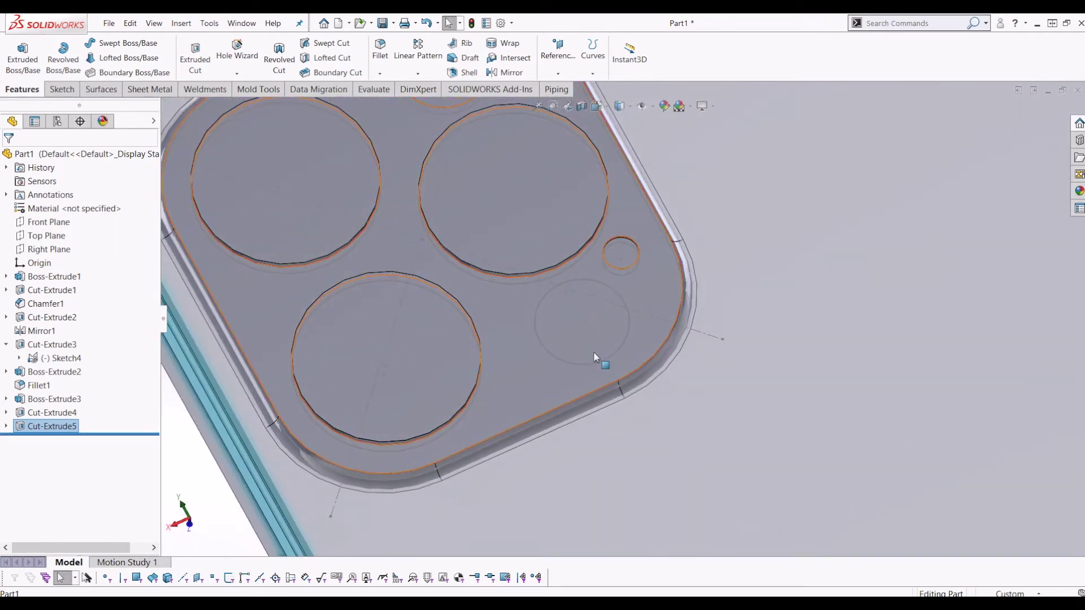
scroll(551, 323, down, 3)
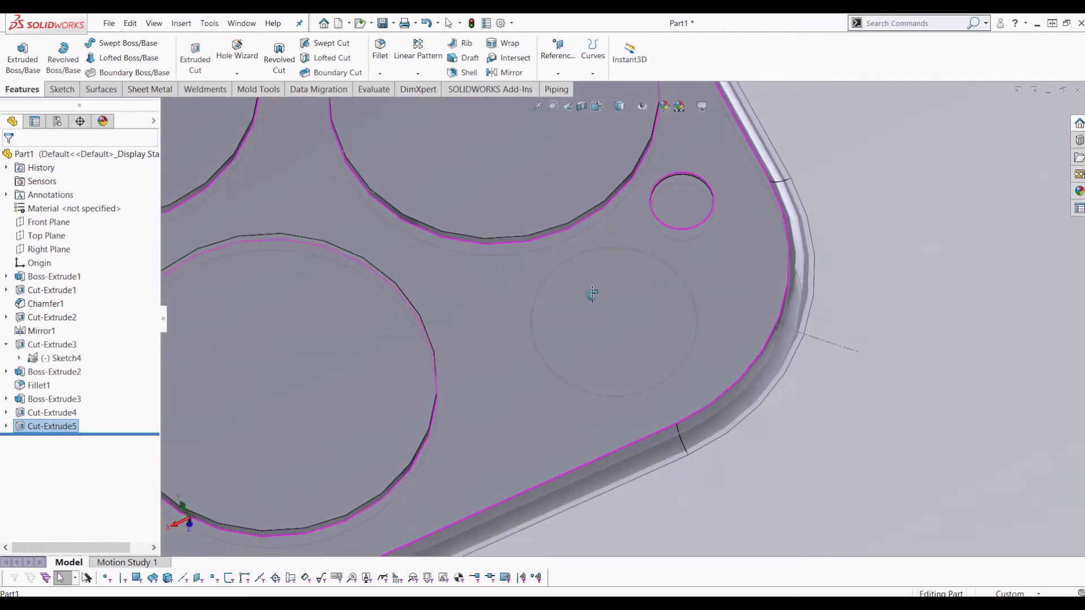
middle_drag(591, 295, 579, 229)
click(62, 90)
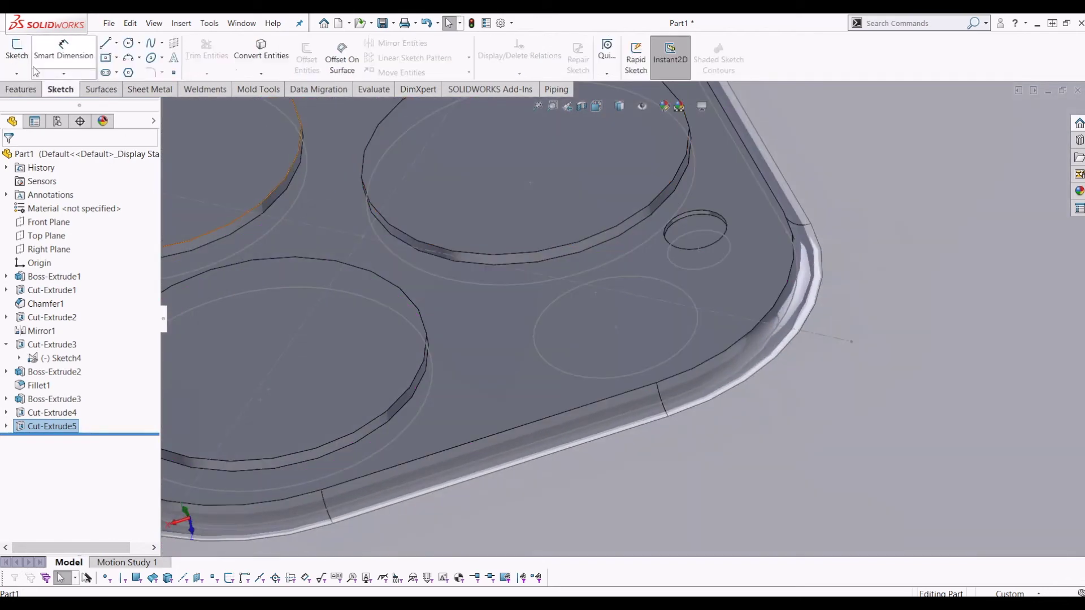
click(16, 56)
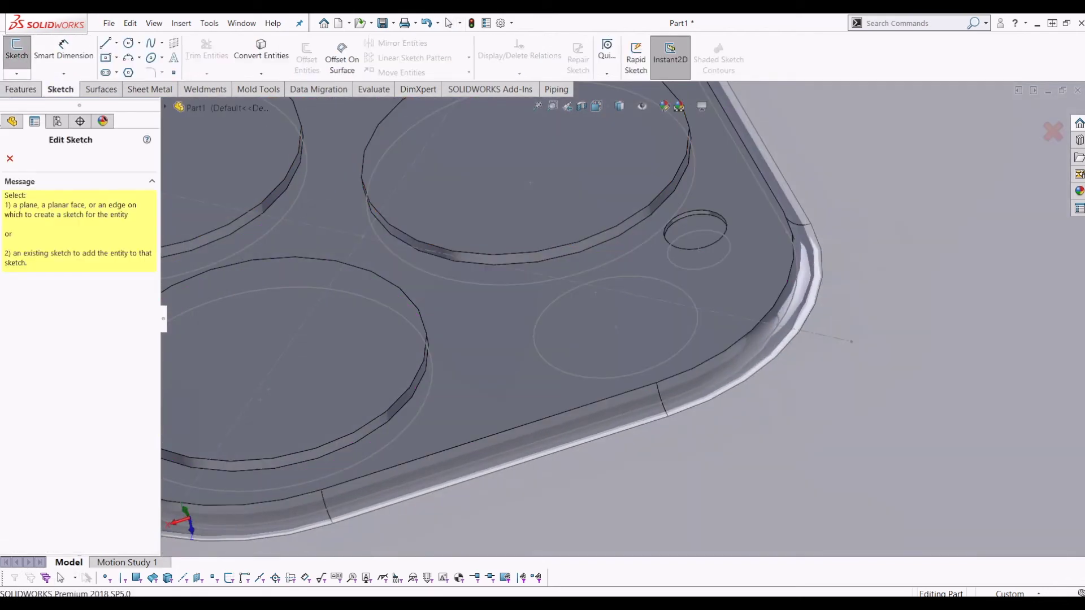
click(10, 158)
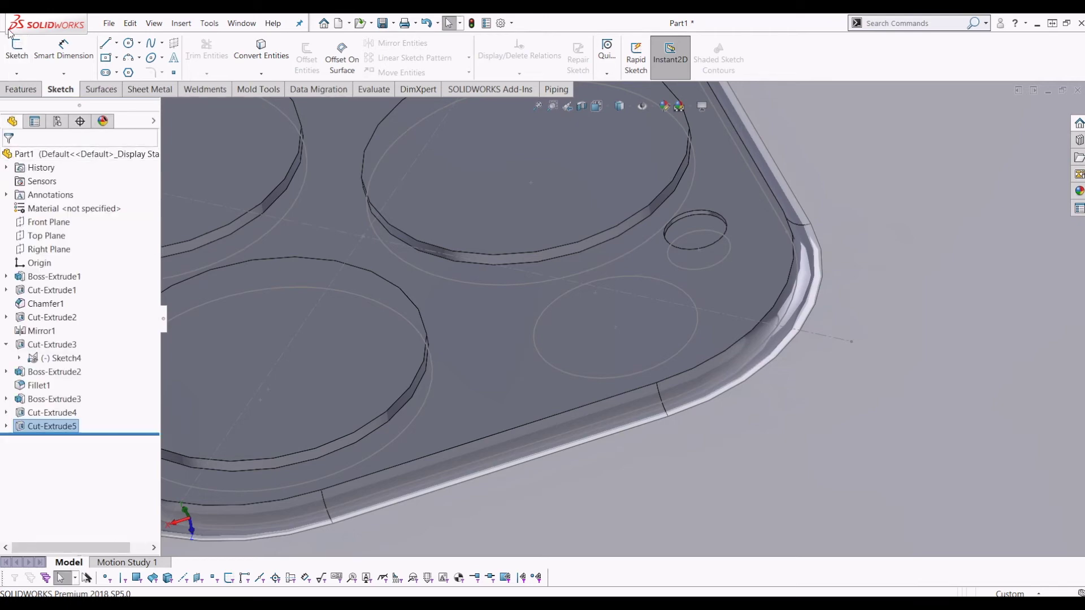
Step: Extrude the circle near the module's lower corner, beside the 2.5 mm recess, as a merged 1.1 mm blind boss
click(21, 89)
click(22, 57)
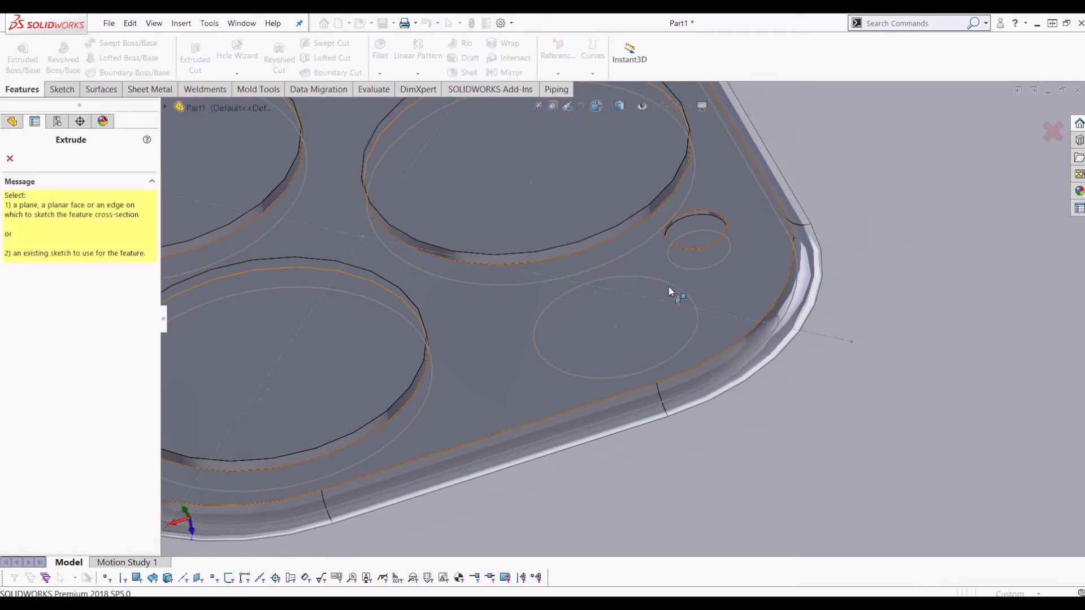
click(671, 287)
middle_drag(600, 320, 622, 285)
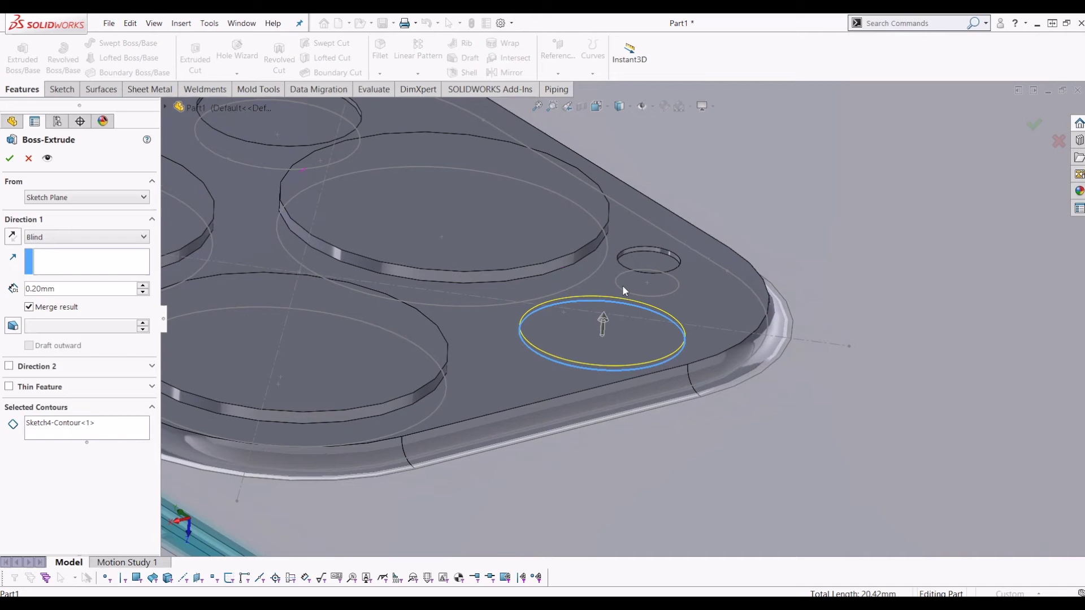
drag(605, 316, 607, 299)
middle_drag(608, 308, 609, 283)
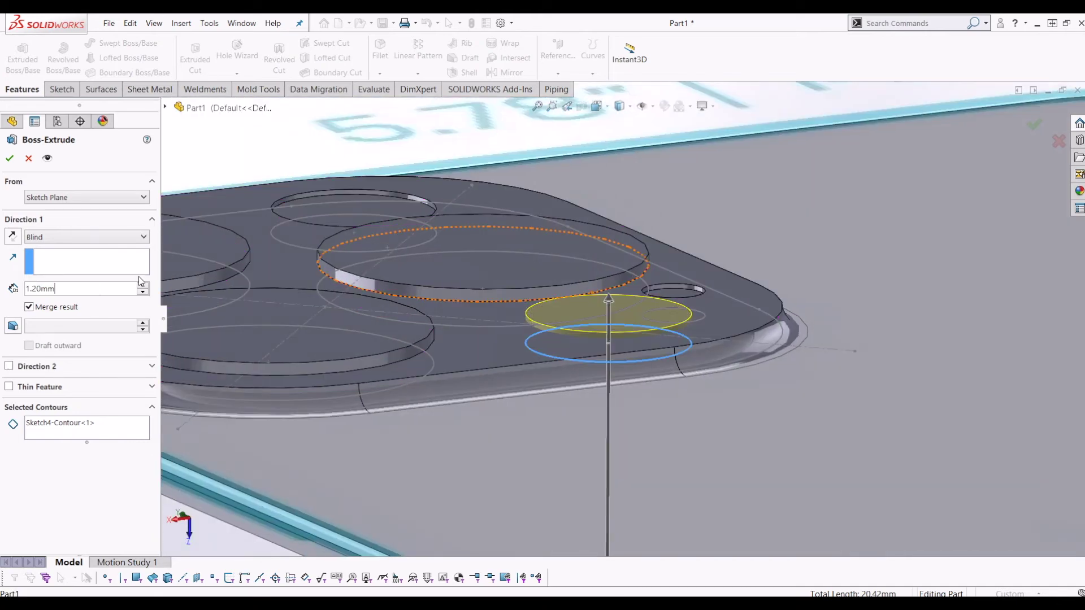
text(1.1)
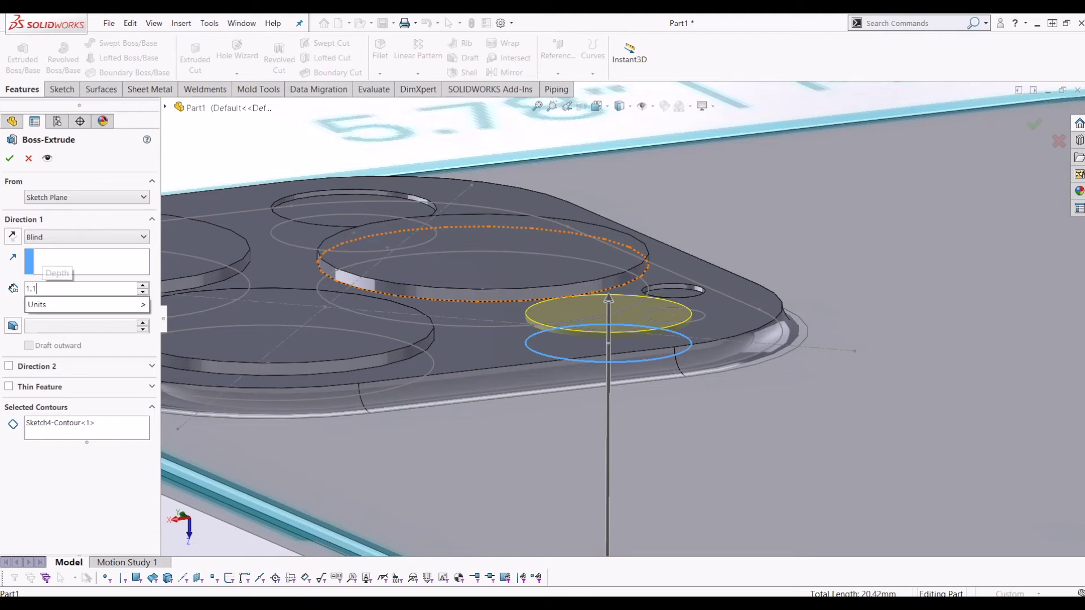
key(Return)
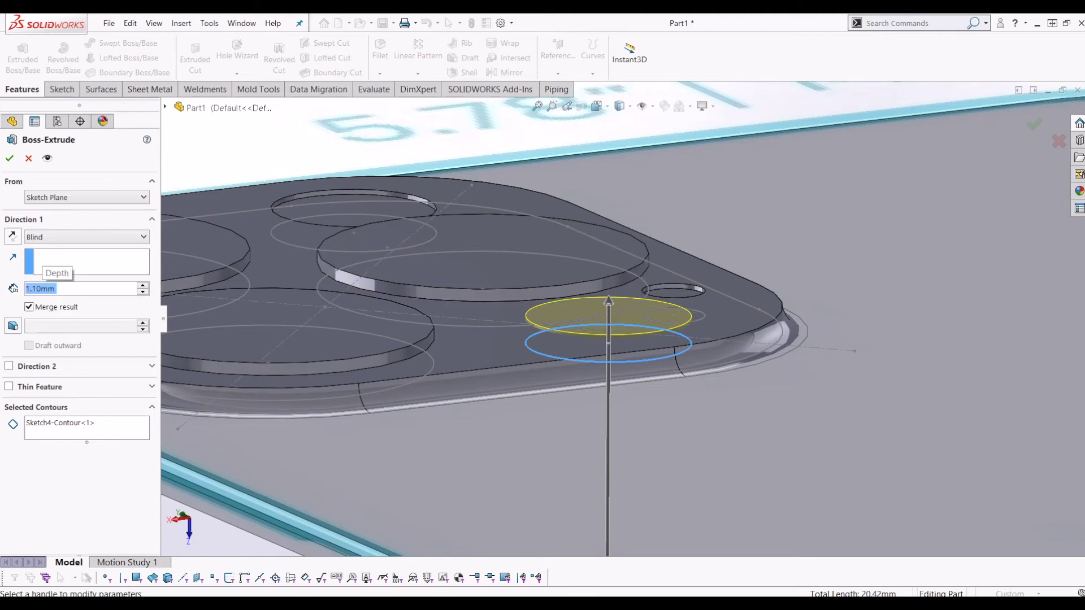
click(13, 164)
Step: Hide Sketch4, which holds the camera layout and the reference picture, and collapse its parent cut feature
scroll(594, 305, up, 8)
middle_drag(557, 341, 533, 517)
click(940, 218)
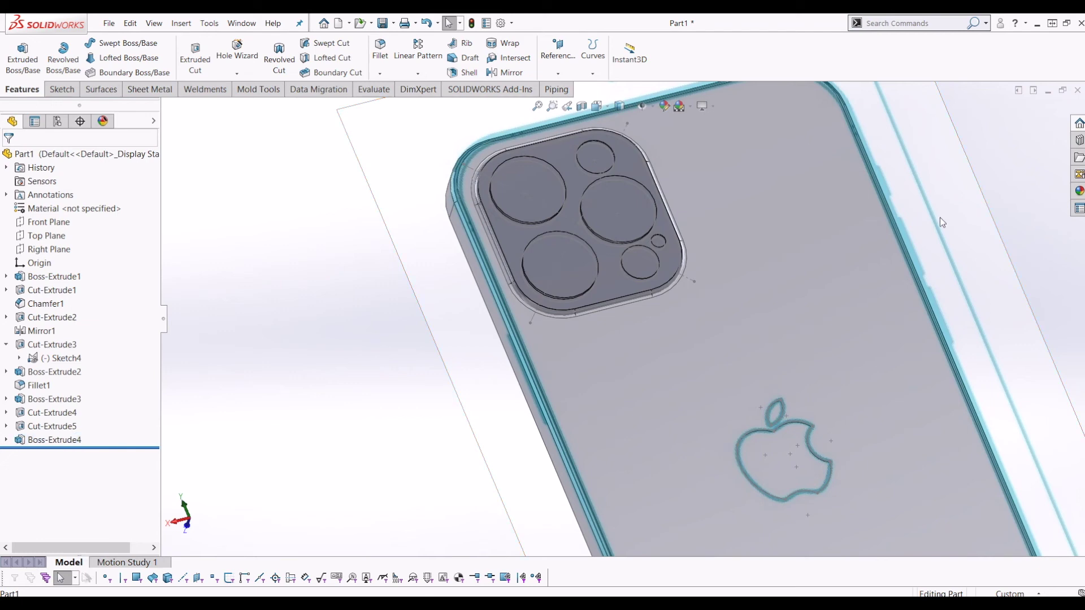
scroll(616, 208, down, 2)
middle_drag(616, 208, 679, 260)
scroll(677, 254, up, 3)
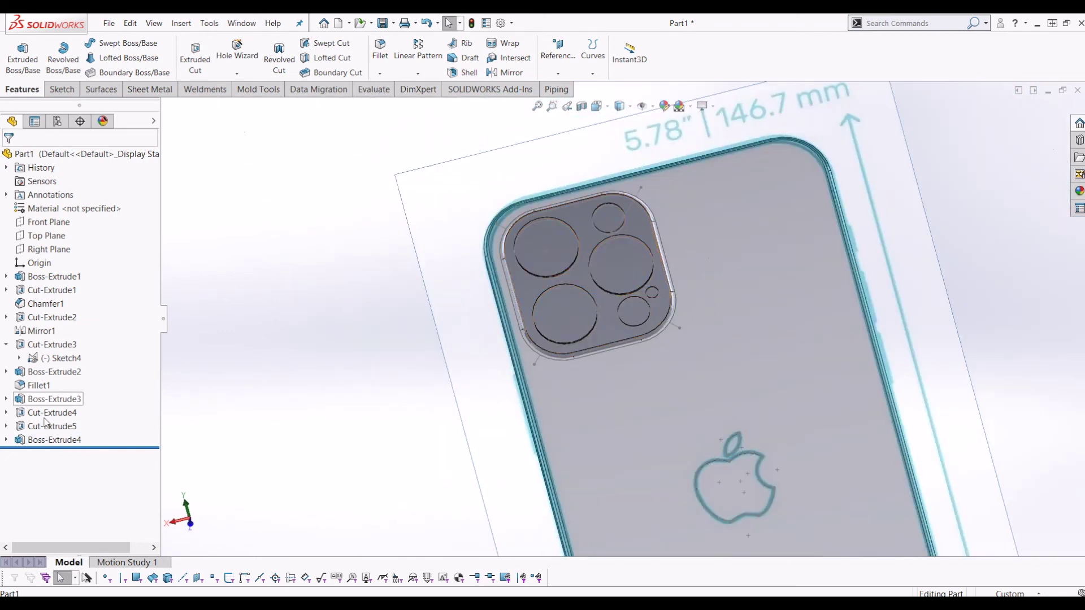
right_click(48, 359)
click(56, 338)
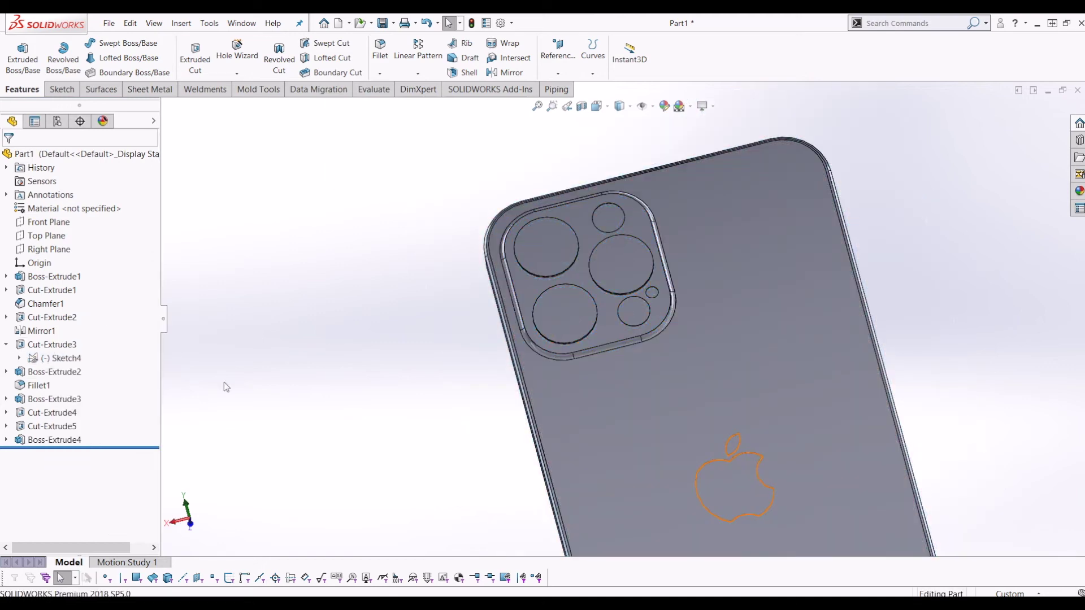
click(7, 345)
Step: Start a sketch on the upper large lens's outer face and convert that lens's outline into a sketch circle
scroll(457, 325, up, 4)
middle_drag(456, 325, 475, 345)
scroll(480, 339, down, 1)
middle_drag(716, 291, 788, 273)
scroll(788, 273, down, 2)
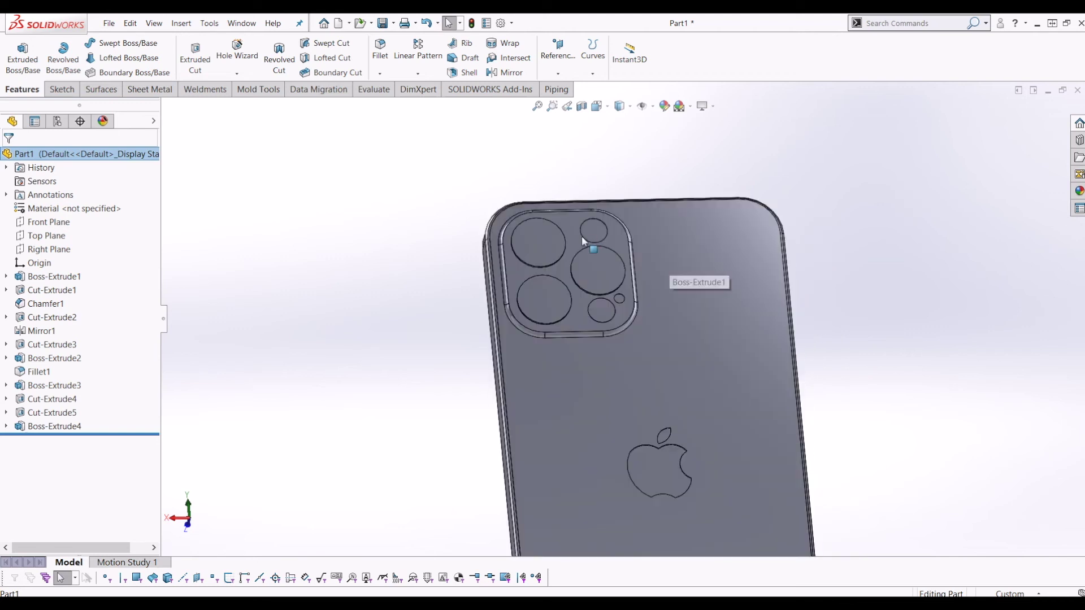
click(548, 243)
click(57, 89)
click(17, 51)
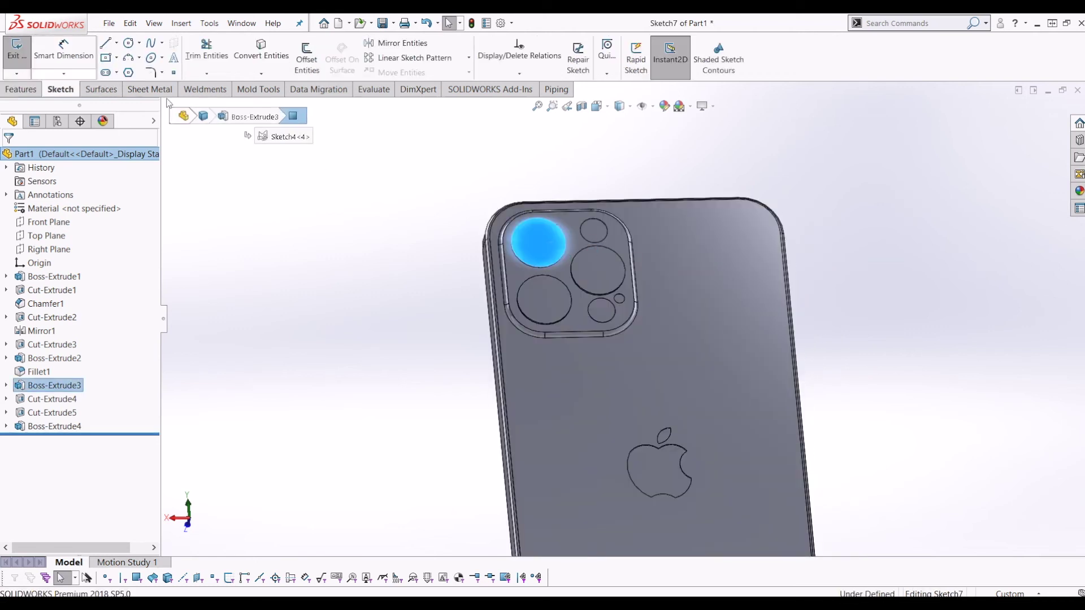
click(259, 51)
Step: Convert the outlines of the other two large lenses into circles in the same sketch
click(544, 294)
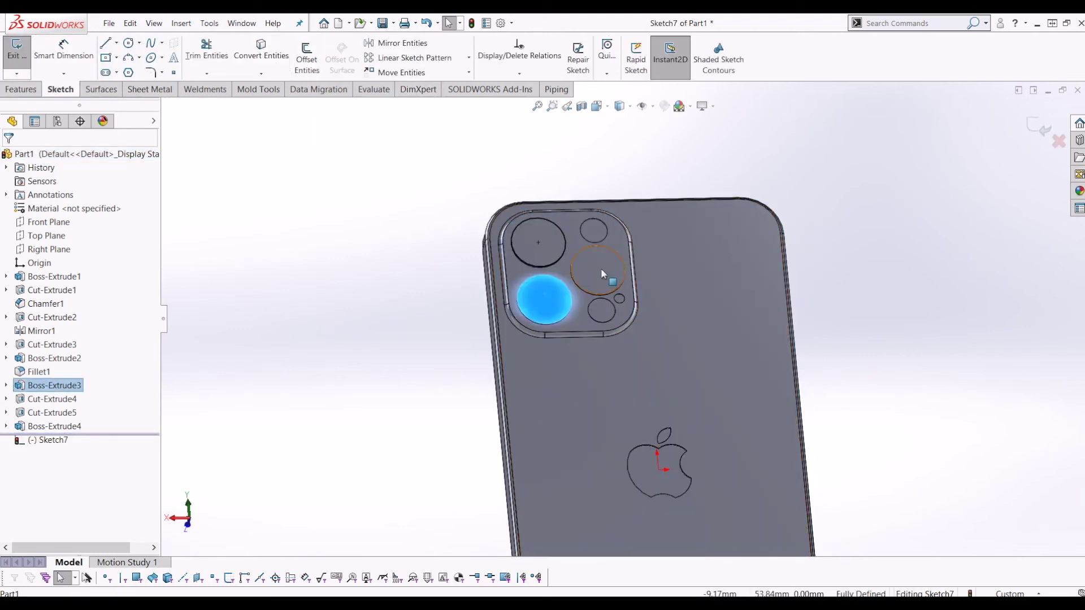
click(600, 270)
click(261, 49)
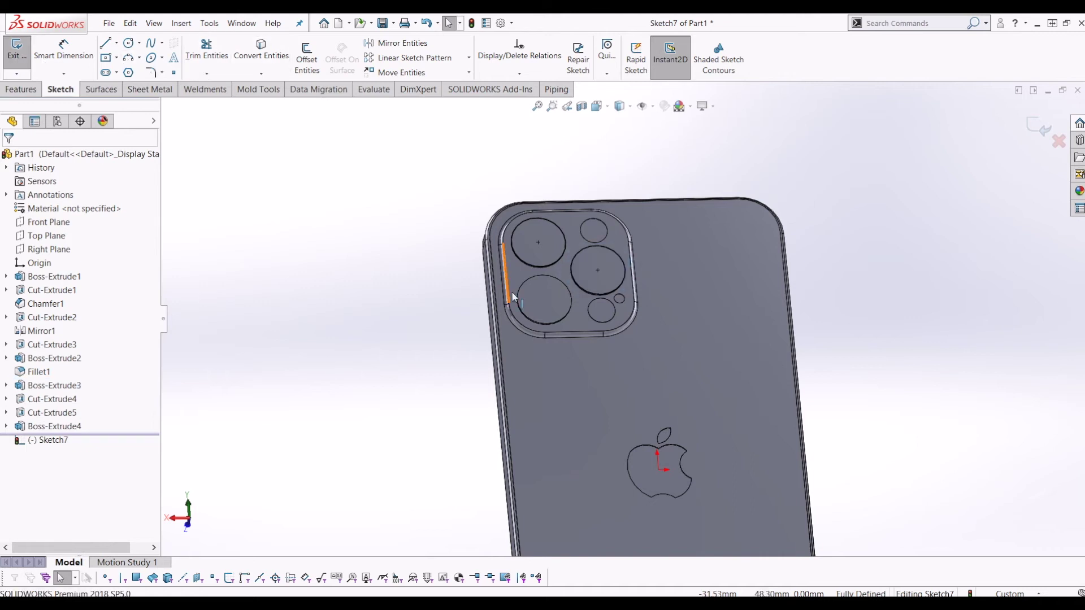
click(545, 299)
click(277, 50)
Step: Offset the three large lens circles inward by 1 mm and close the sketch
middle_drag(877, 324, 821, 395)
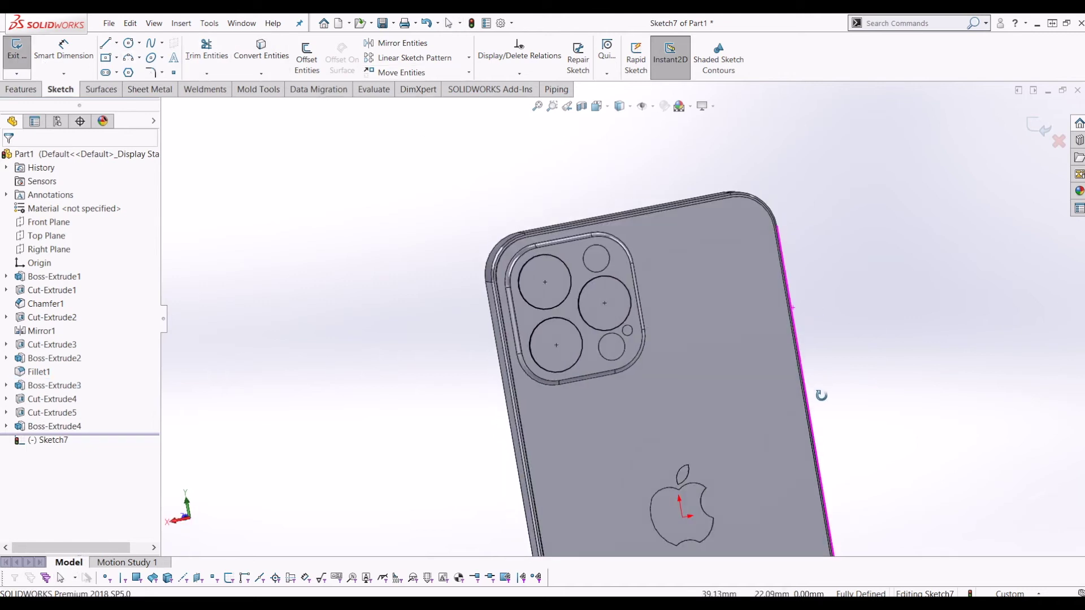
click(298, 61)
scroll(604, 297, down, 2)
click(536, 249)
click(55, 233)
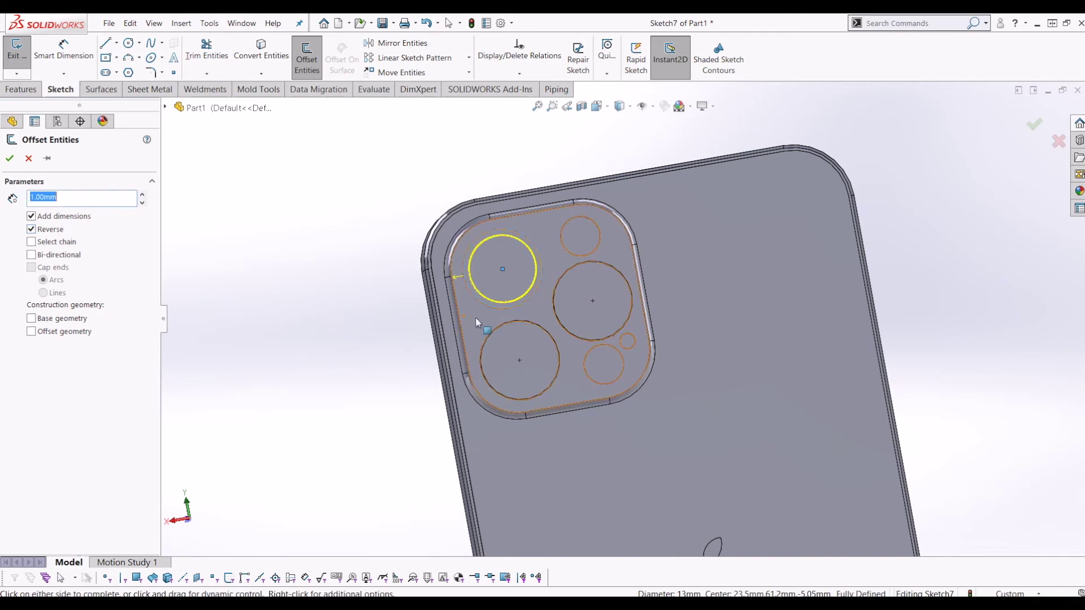
click(536, 326)
click(619, 276)
click(10, 159)
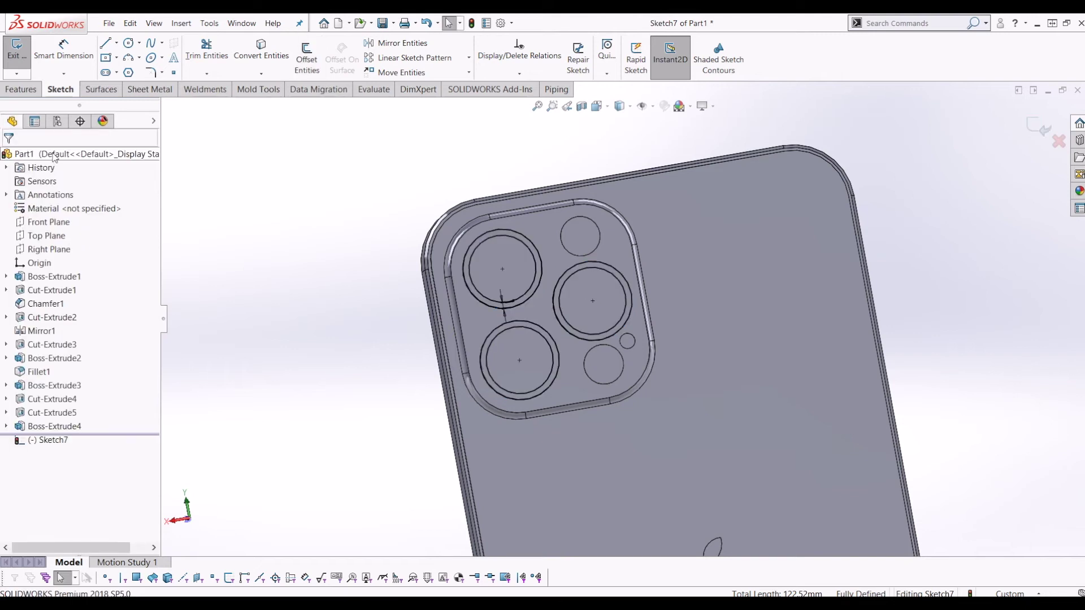
middle_drag(464, 274, 421, 180)
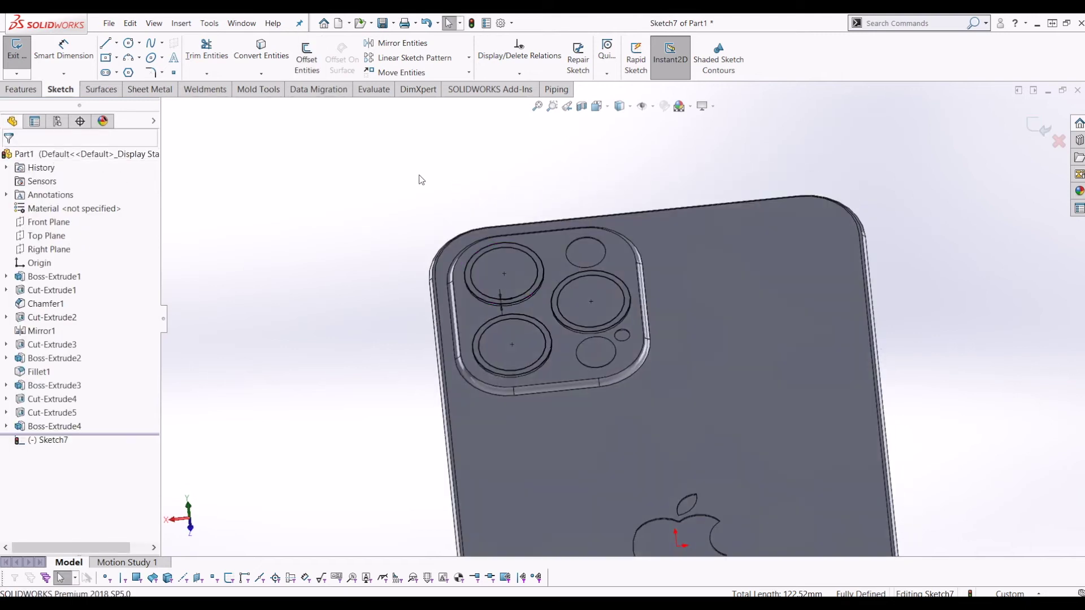
click(16, 50)
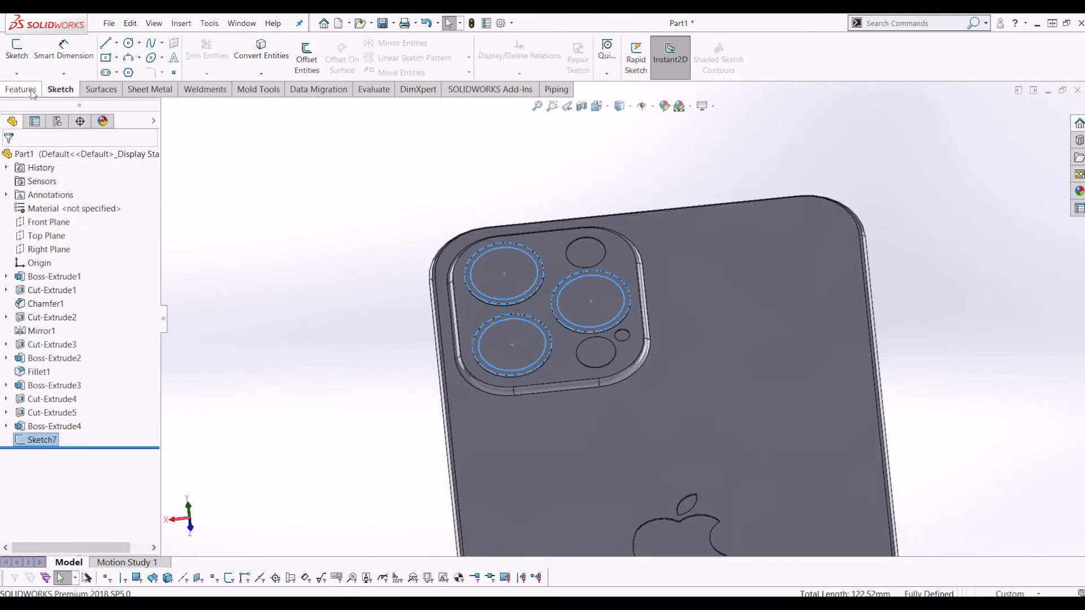
Step: Extrude only the three inner lens circle regions as a merged 0.2 mm blind boss
click(25, 57)
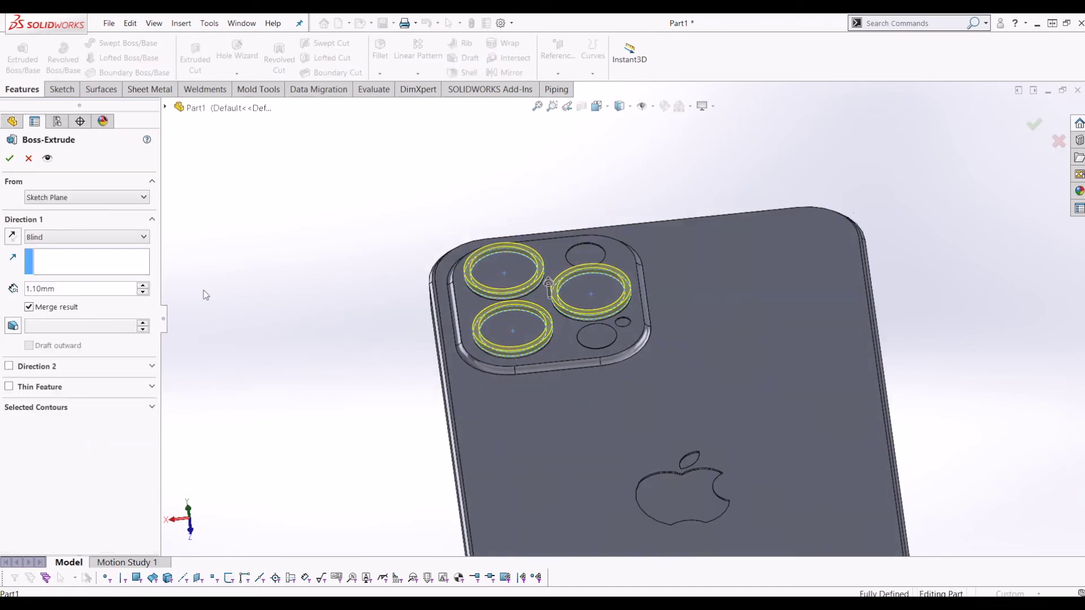
scroll(518, 301, down, 3)
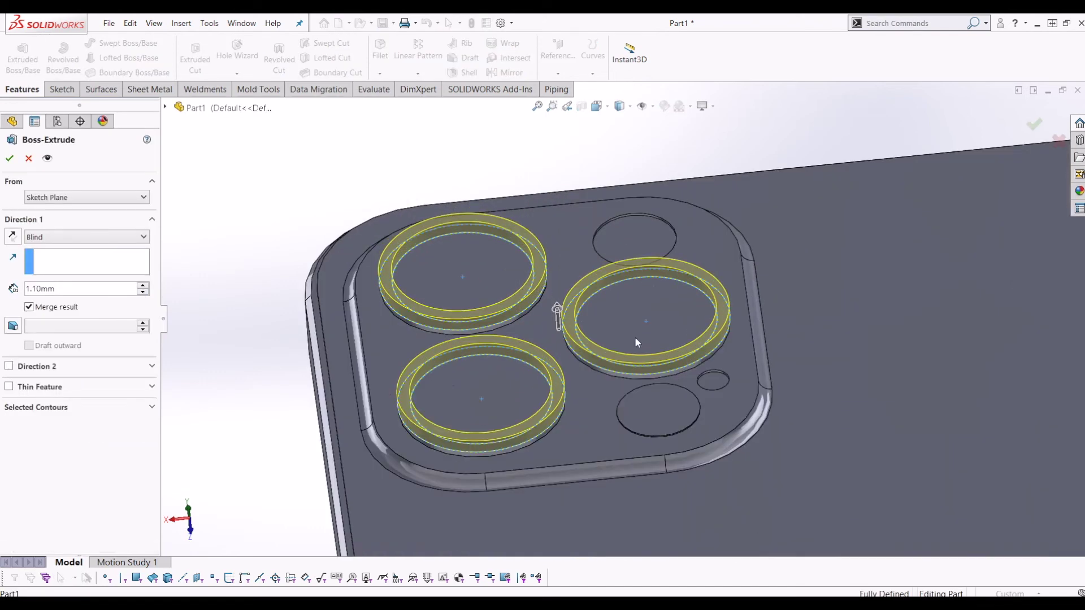
click(104, 407)
right_click(87, 429)
click(132, 437)
click(482, 310)
click(702, 308)
click(542, 386)
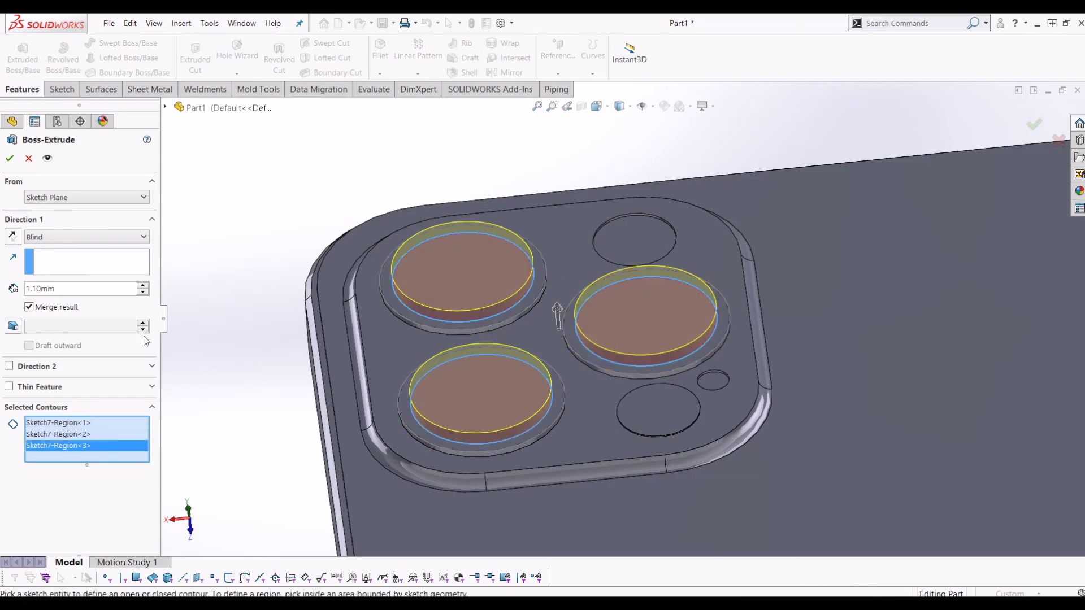
text(0.2)
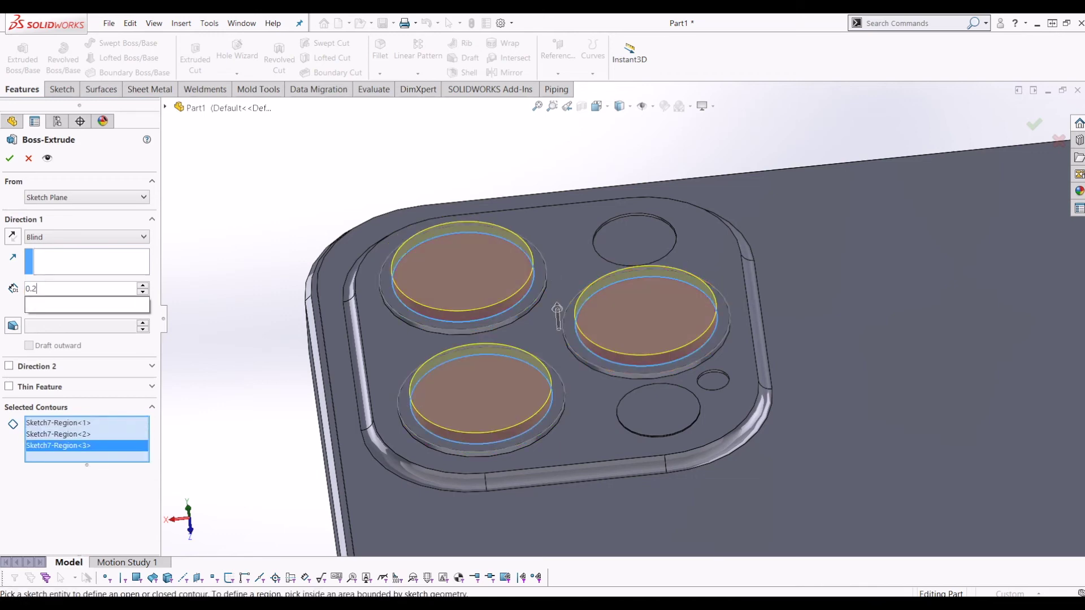
key(Return)
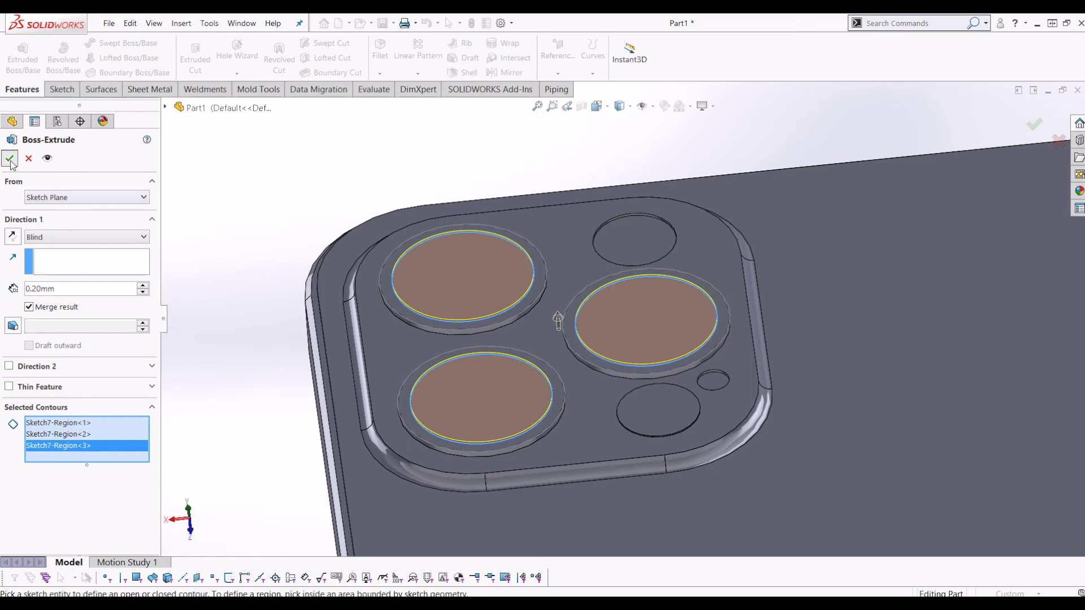
click(9, 158)
Step: Start a sketch on the flat face at the phone's bottom end
middle_drag(531, 367, 659, 336)
scroll(710, 402, up, 7)
scroll(620, 301, down, 5)
middle_drag(620, 301, 587, 298)
scroll(723, 391, up, 5)
scroll(622, 521, down, 5)
middle_drag(622, 521, 615, 366)
click(607, 455)
click(63, 89)
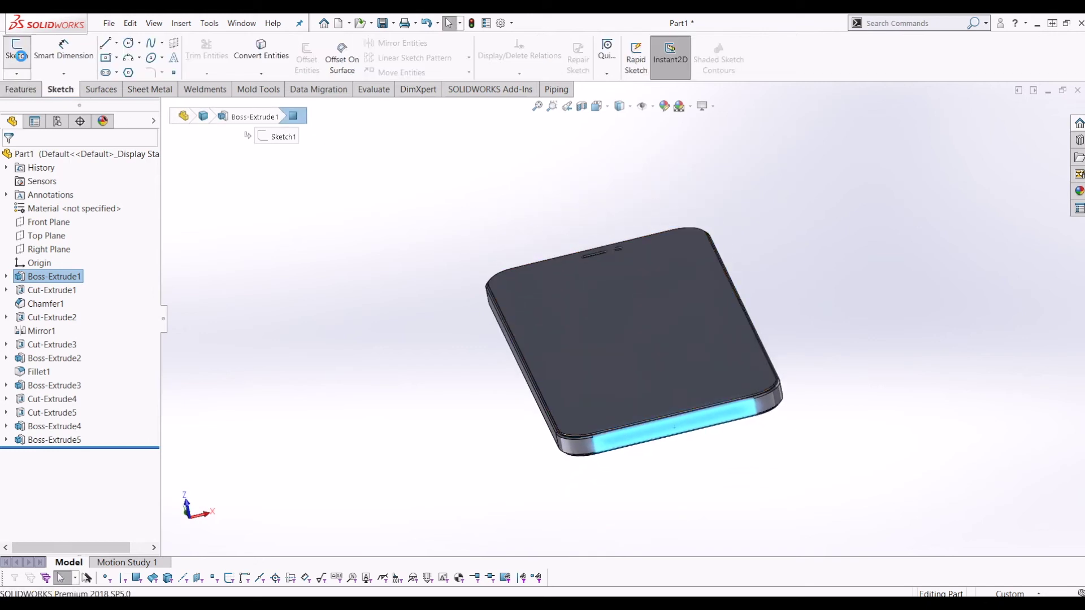
click(17, 51)
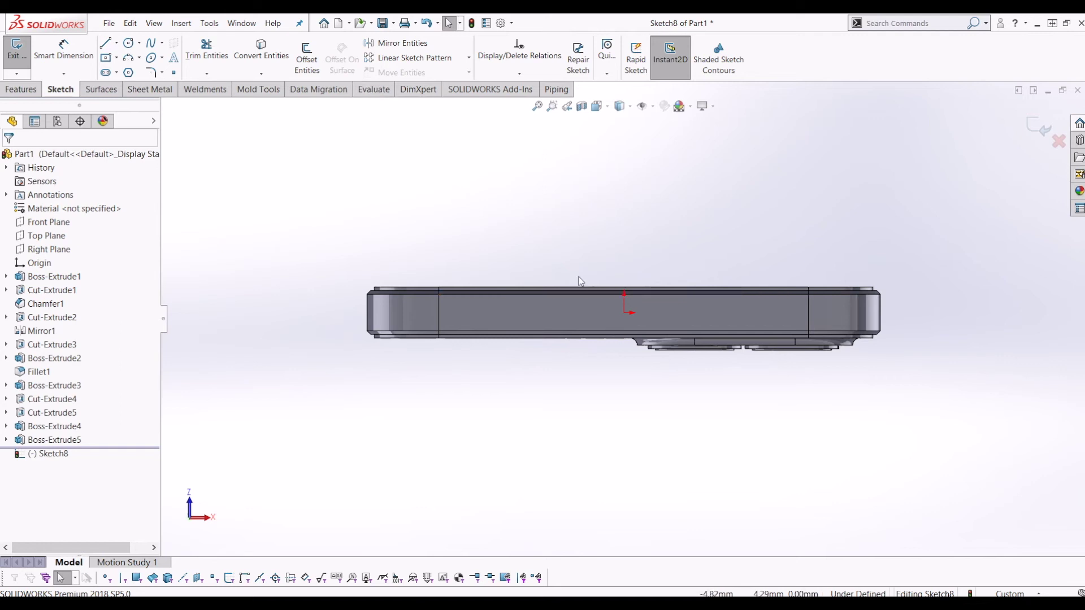
Step: Insert the Bottom image as a sketch picture and position it over the phone's bottom end face
click(219, 24)
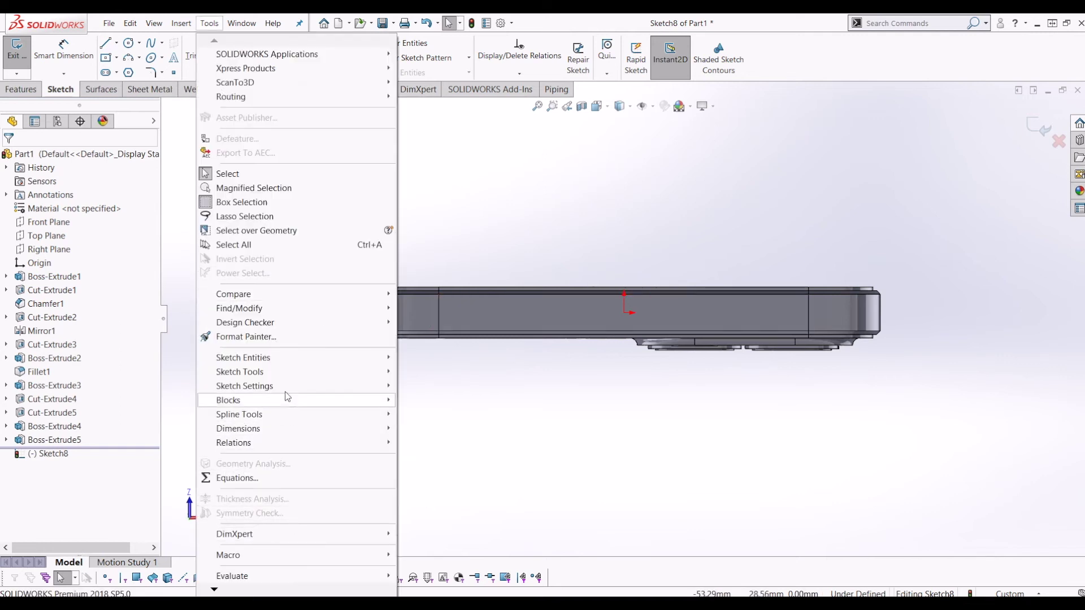
mouse_move(286, 372)
click(441, 582)
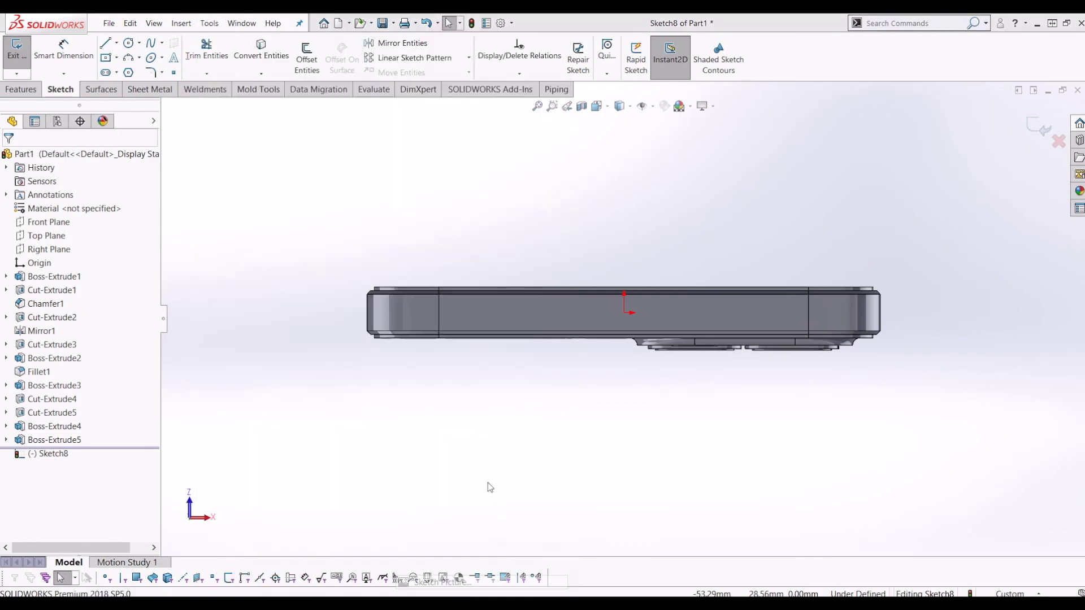
click(180, 156)
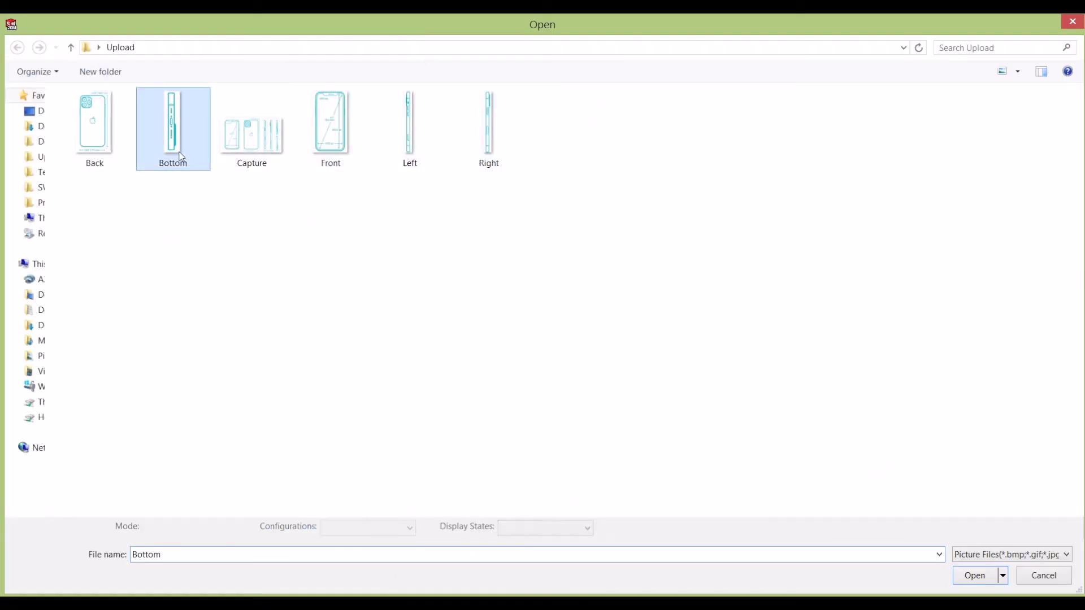
double_click(181, 156)
drag(711, 247, 670, 276)
scroll(632, 316, down, 5)
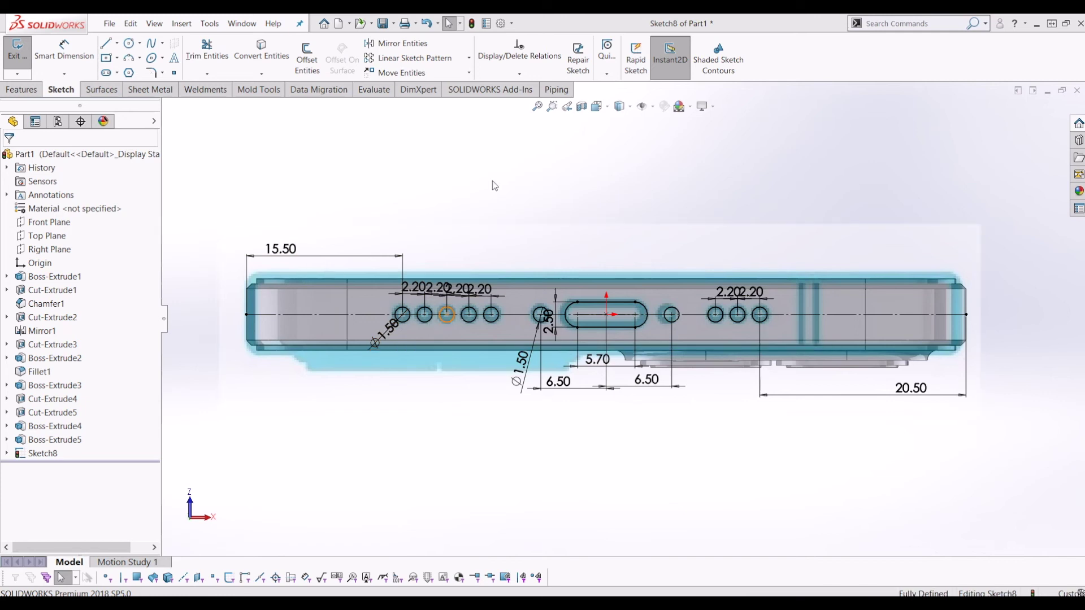
Step: Reposition the hole diameter and 15.50 mm edge-distance dimensions of the five-hole group to make them easier to read
scroll(407, 263, down, 3)
drag(375, 378, 376, 383)
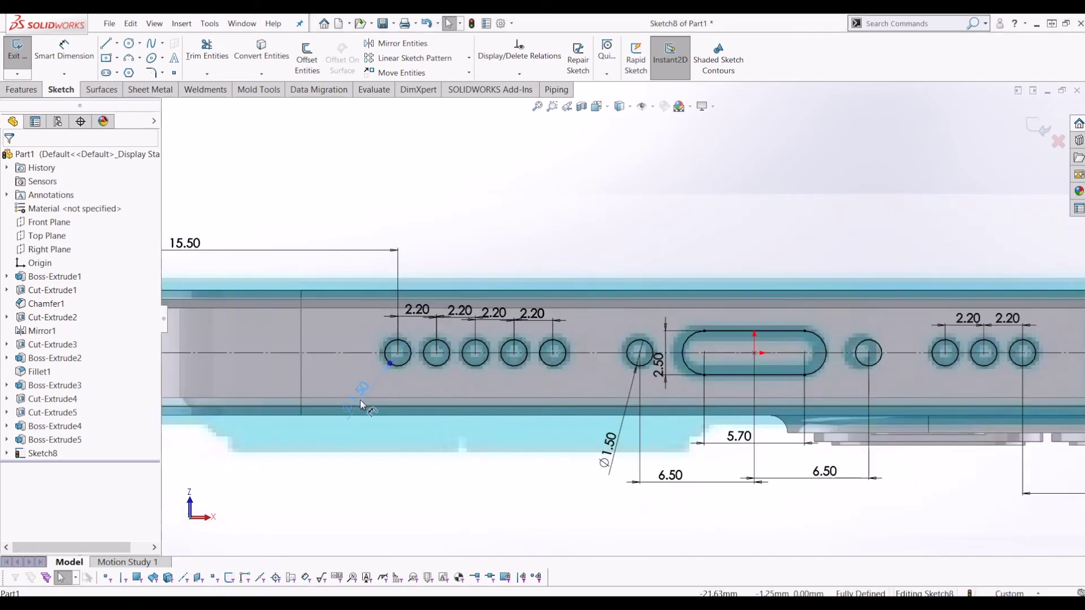
drag(361, 444, 363, 444)
scroll(933, 406, up, 3)
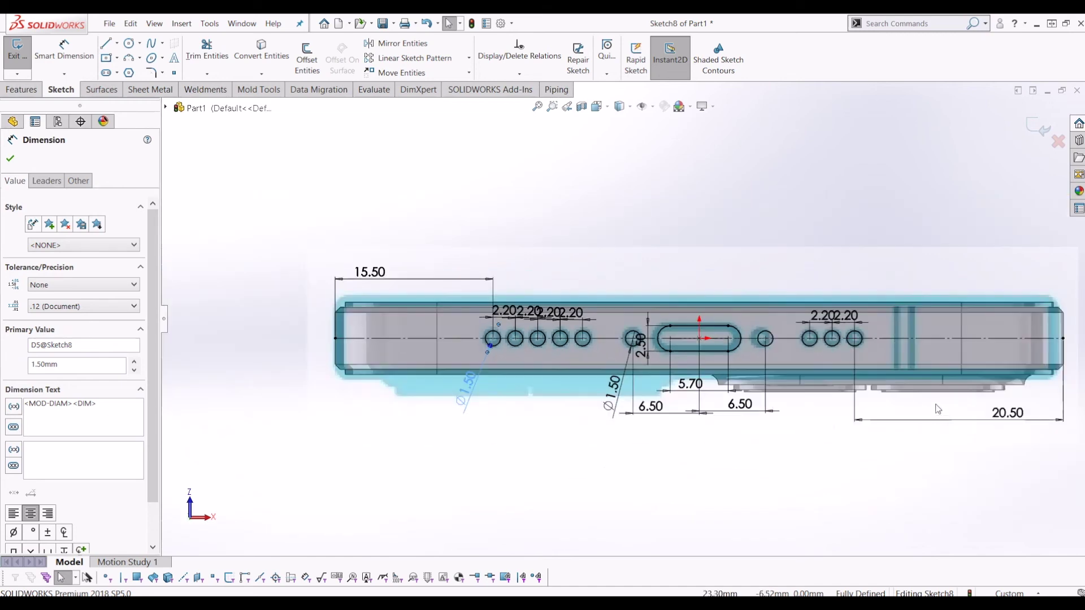
scroll(467, 337, down, 1)
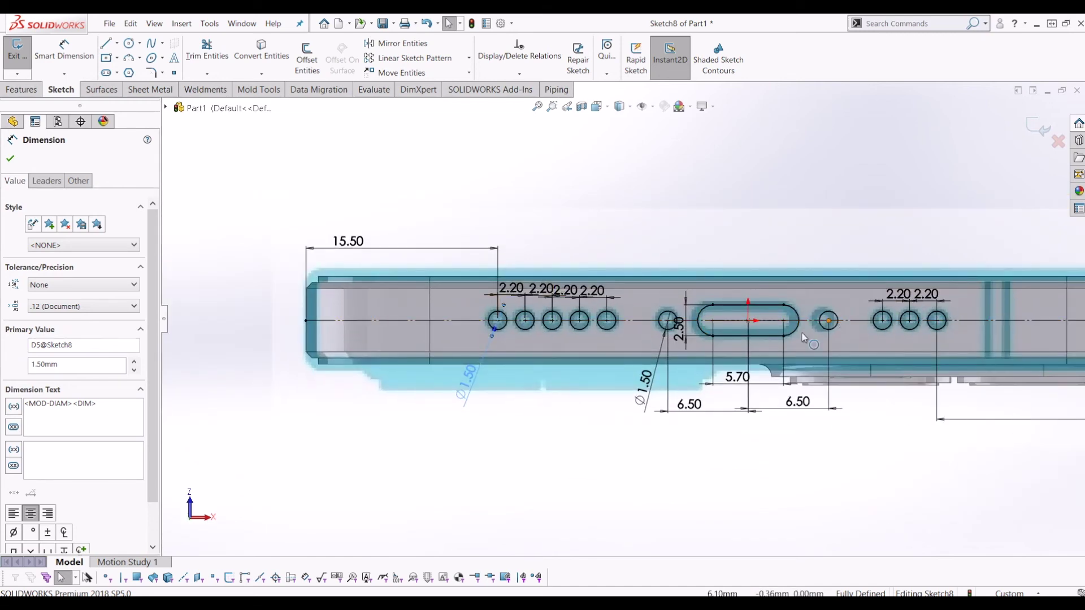
drag(348, 243, 349, 236)
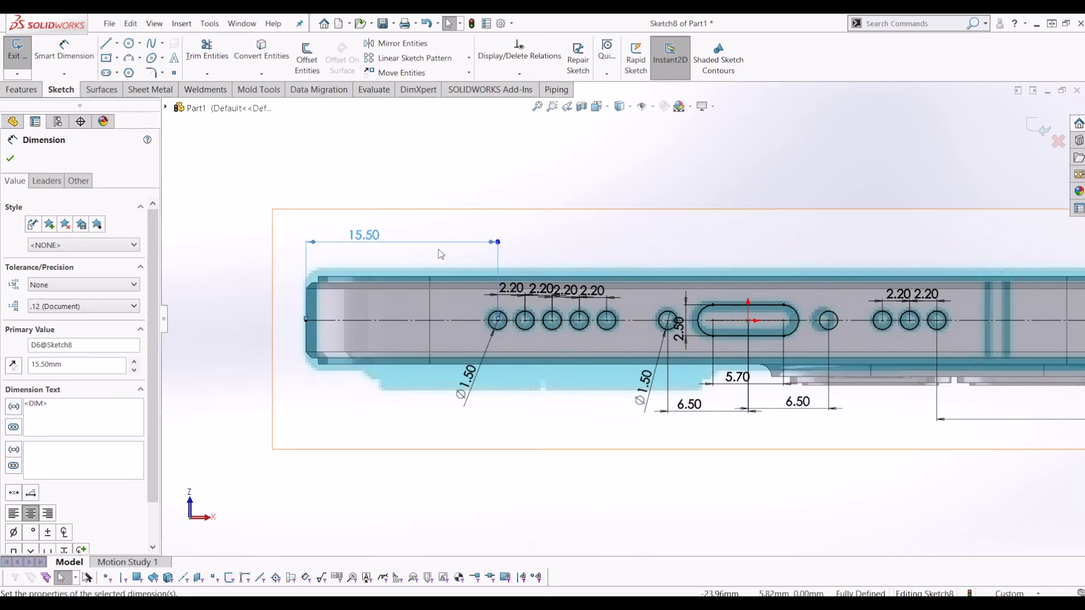
Step: Examine the dimensions of the slot, its two flanking holes and the three-hole group
scroll(825, 490, up, 2)
scroll(867, 384, down, 3)
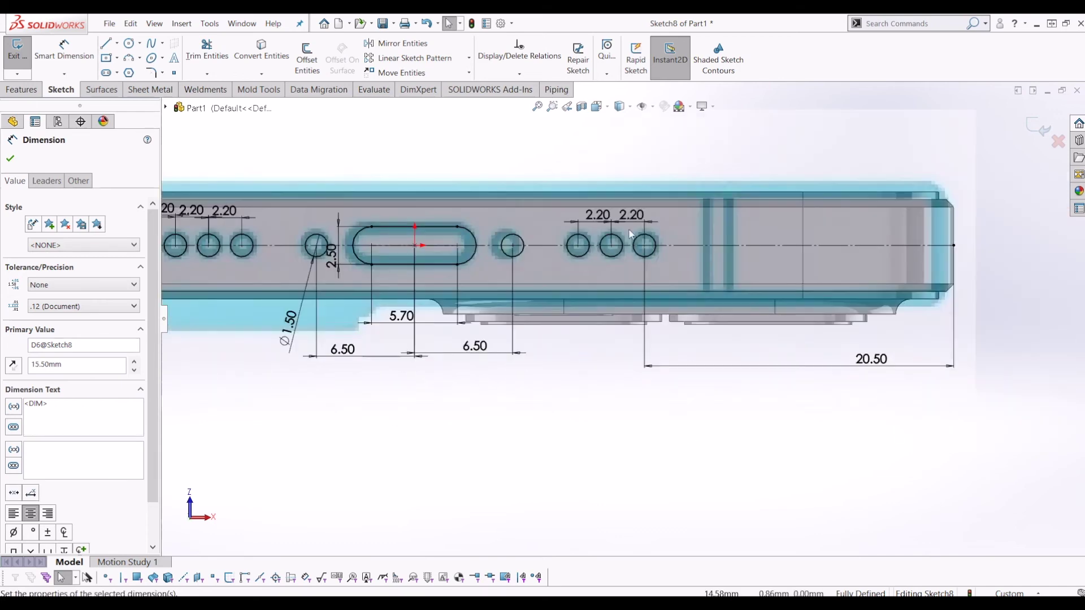
scroll(631, 252, up, 2)
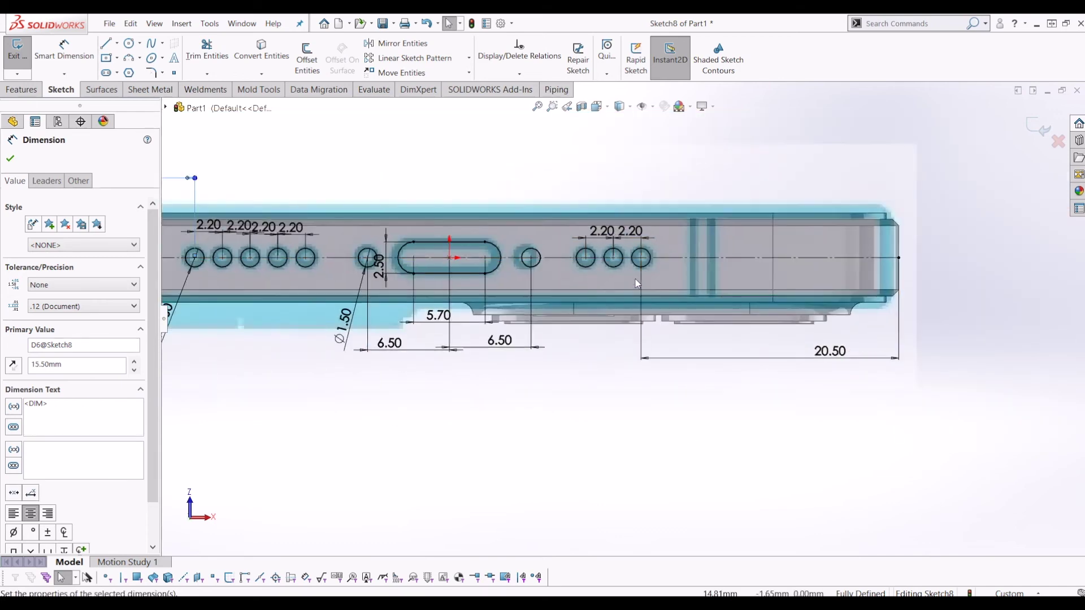
click(234, 334)
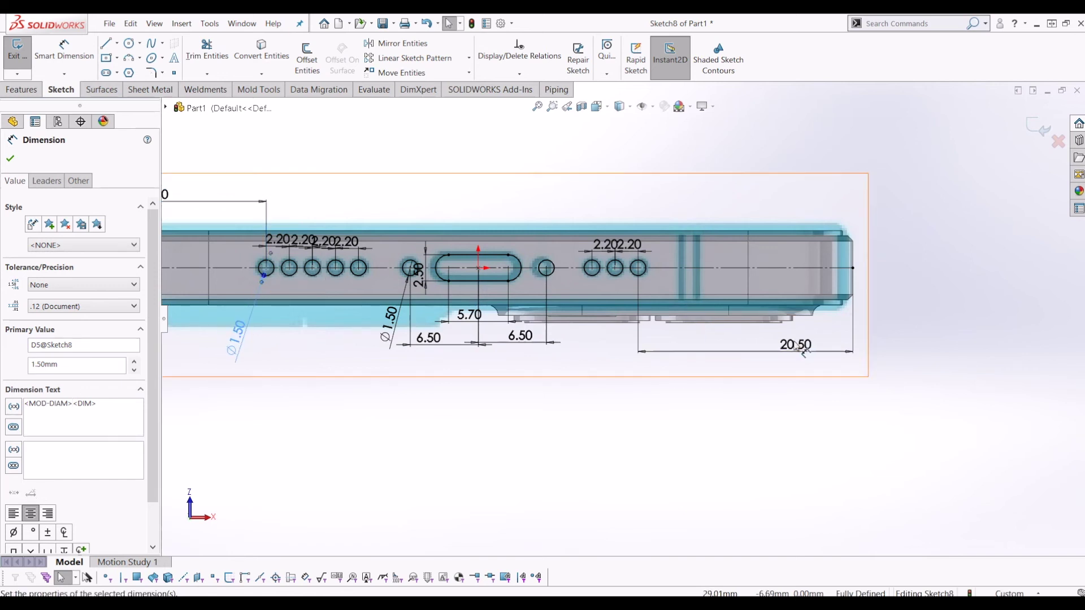
scroll(825, 352, down, 2)
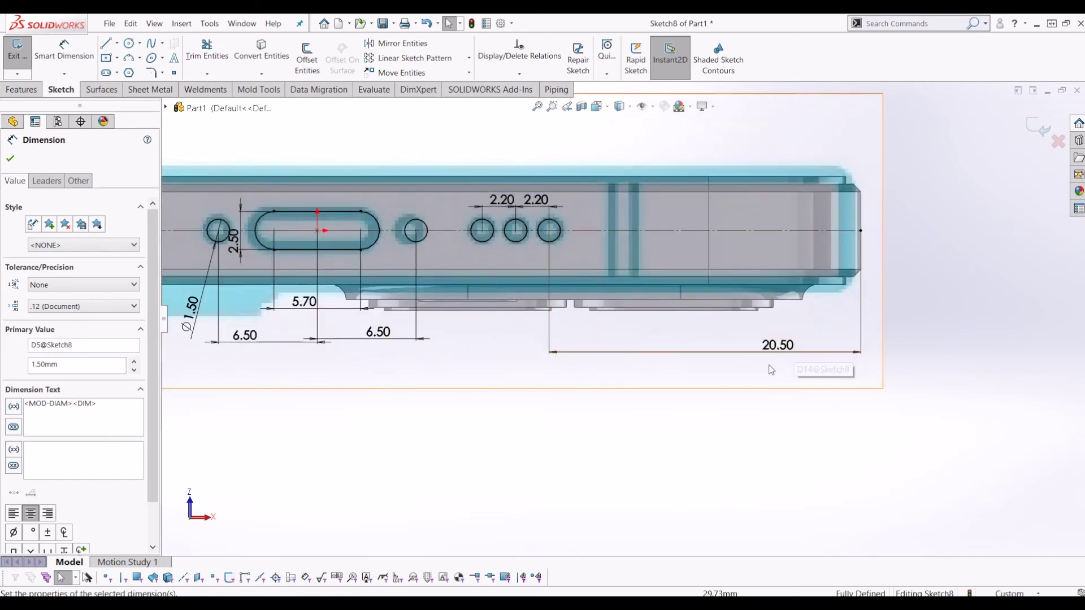
scroll(538, 307, up, 2)
scroll(290, 253, down, 3)
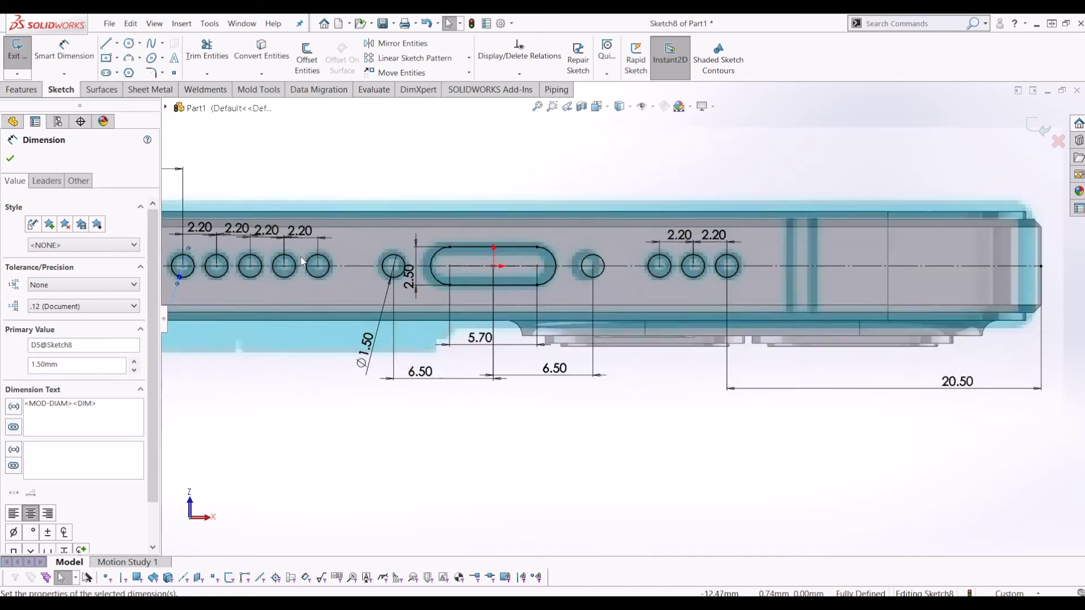
Step: Rearrange the slot and flanking-hole dimensions, placing the slot's 5.70 mm length above the slot, and close the sketch
click(363, 379)
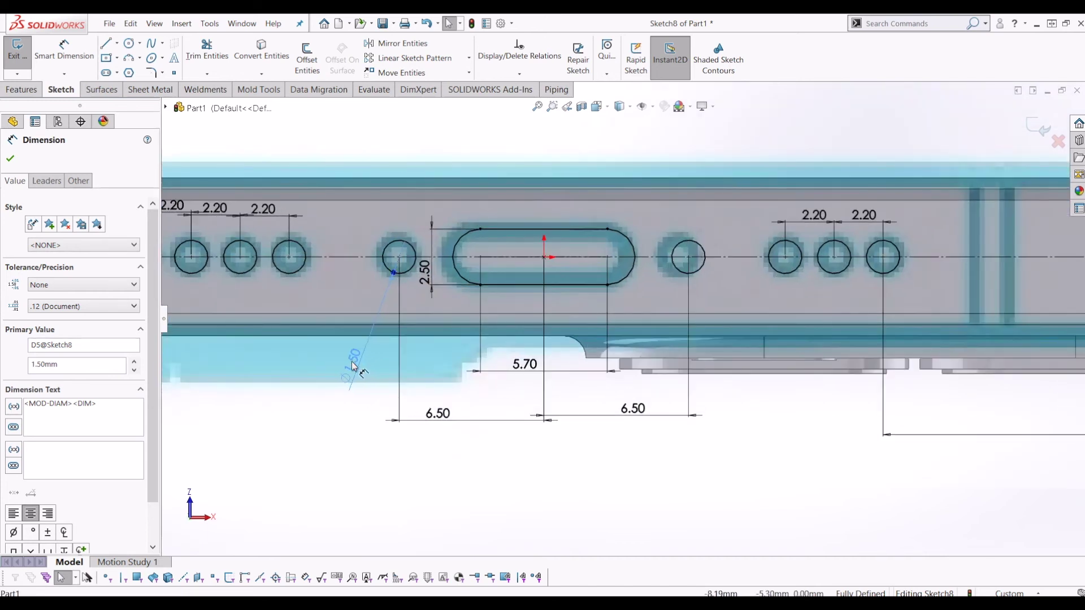
drag(632, 408, 625, 418)
drag(452, 422, 448, 429)
drag(521, 365, 520, 266)
scroll(560, 304, up, 3)
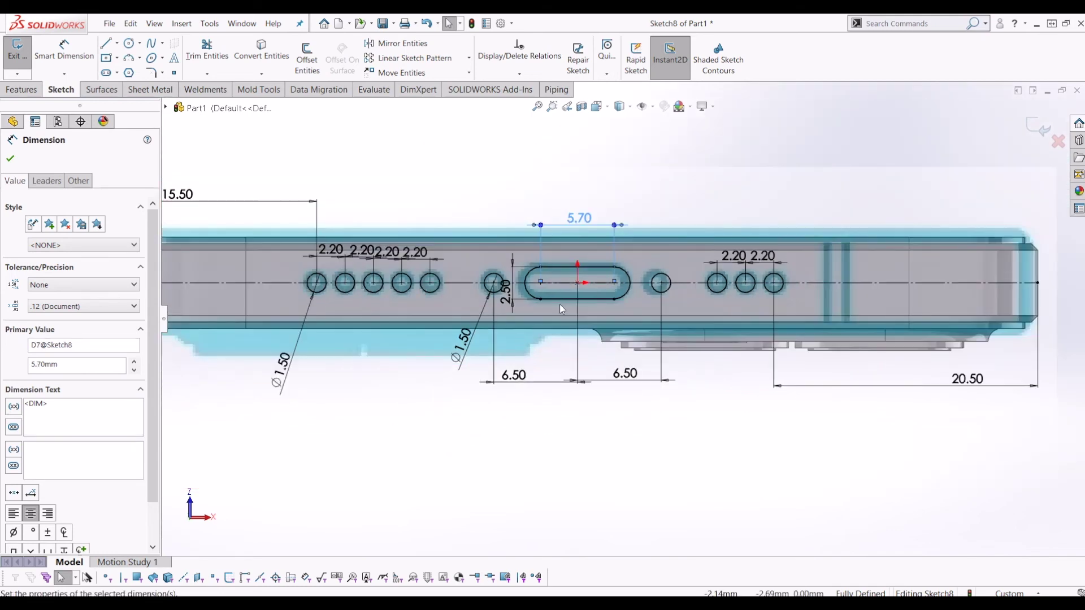
scroll(605, 316, down, 5)
key(Escape)
scroll(610, 326, up, 5)
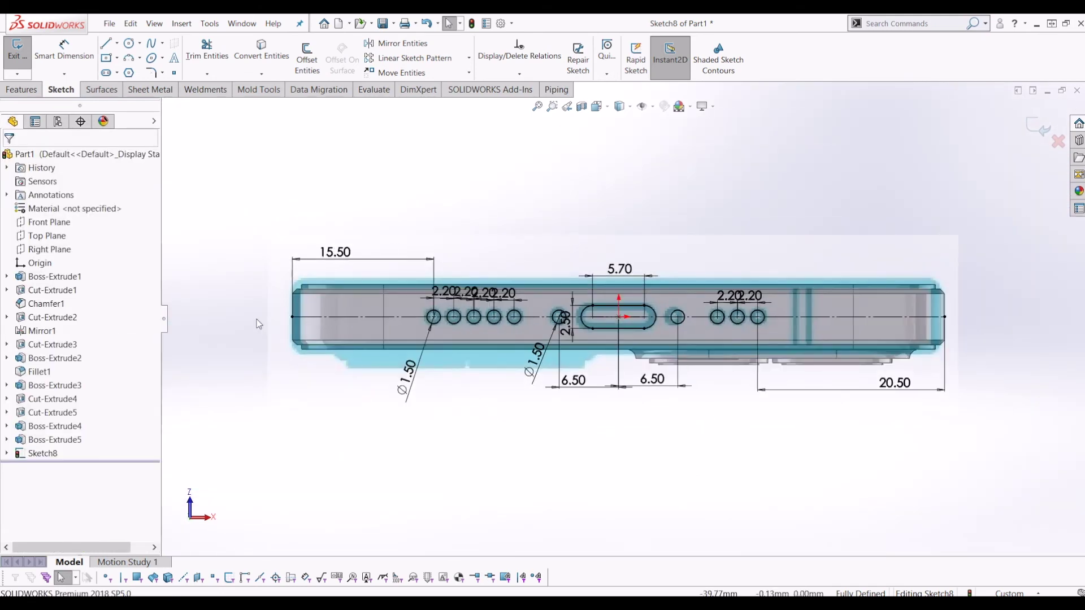
click(353, 319)
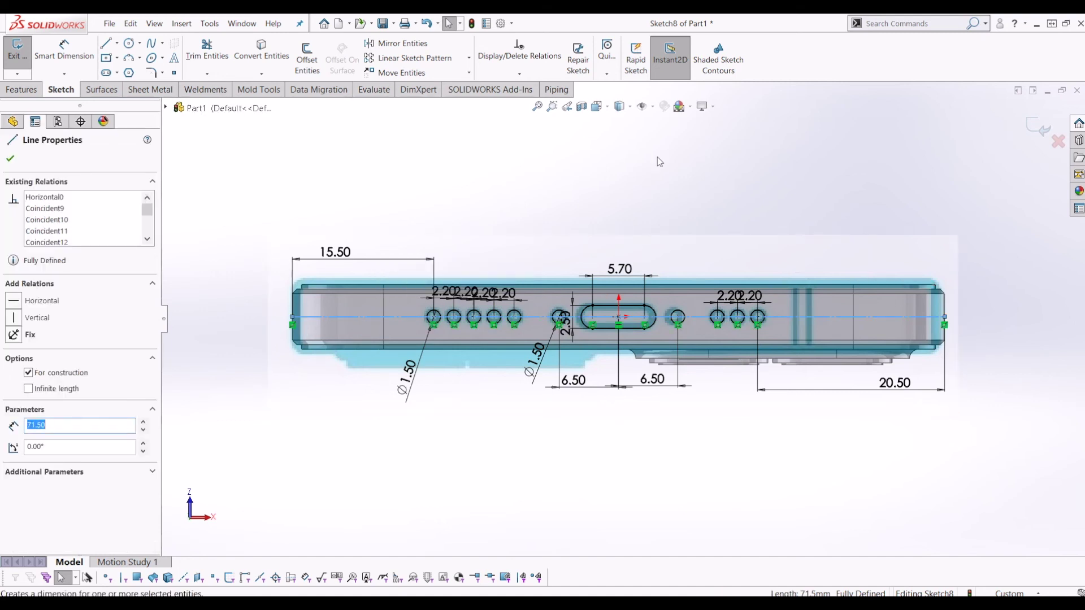
click(1031, 124)
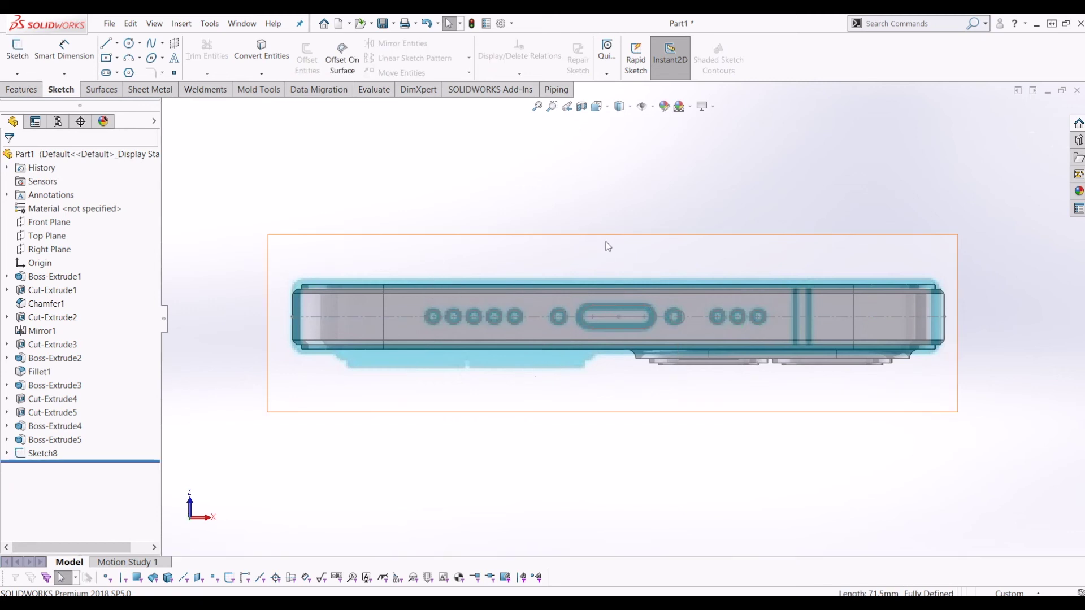
Step: Extrude-cut the whole bottom sketch, including the port slot and all round holes, 1 mm deep into the phone, clearing the preselected contour
click(40, 91)
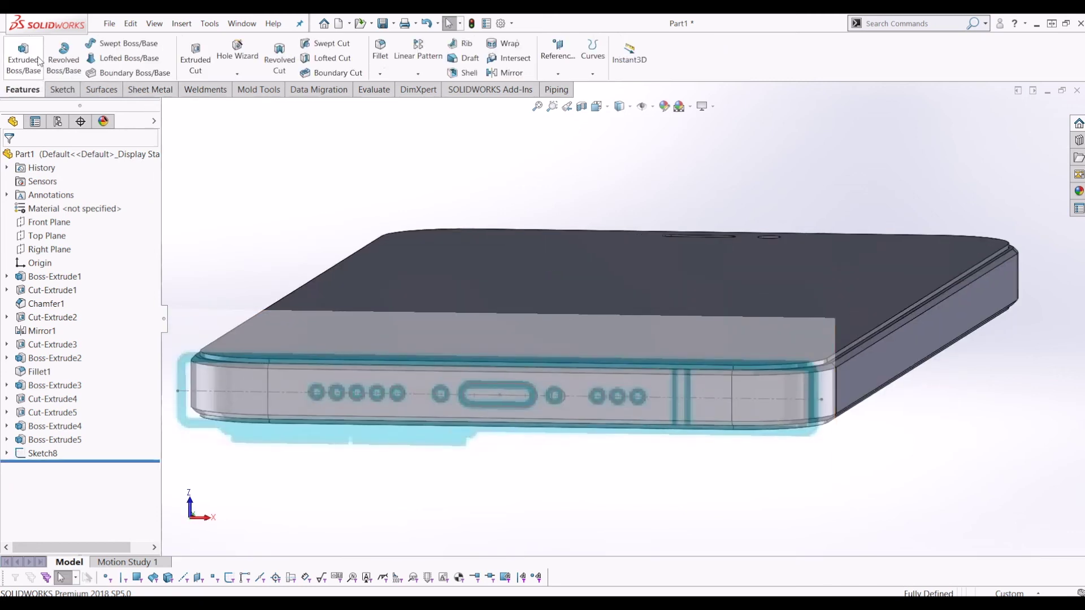
click(195, 57)
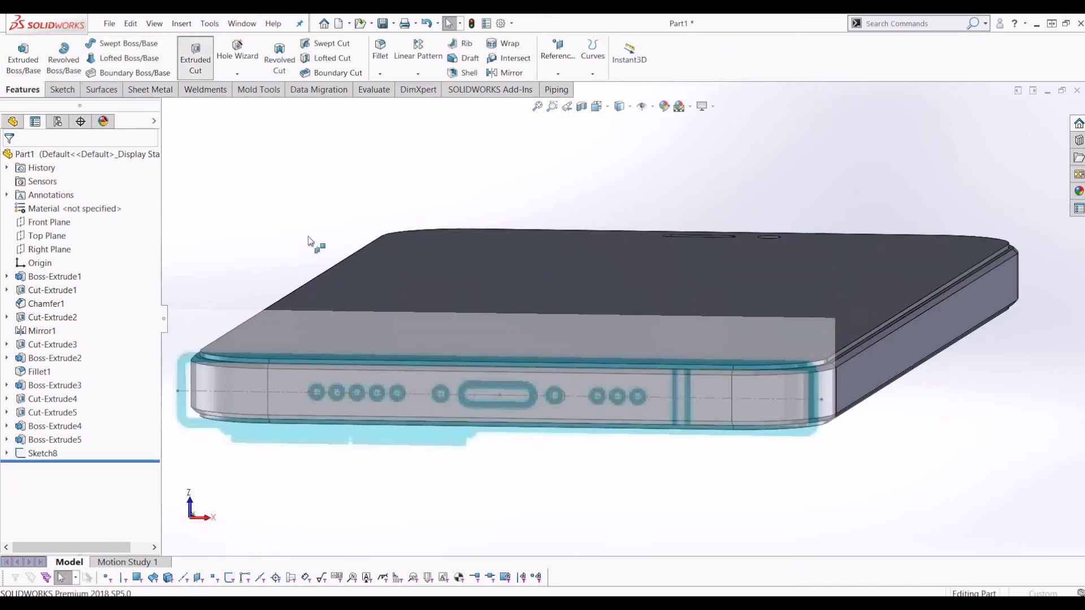
click(490, 386)
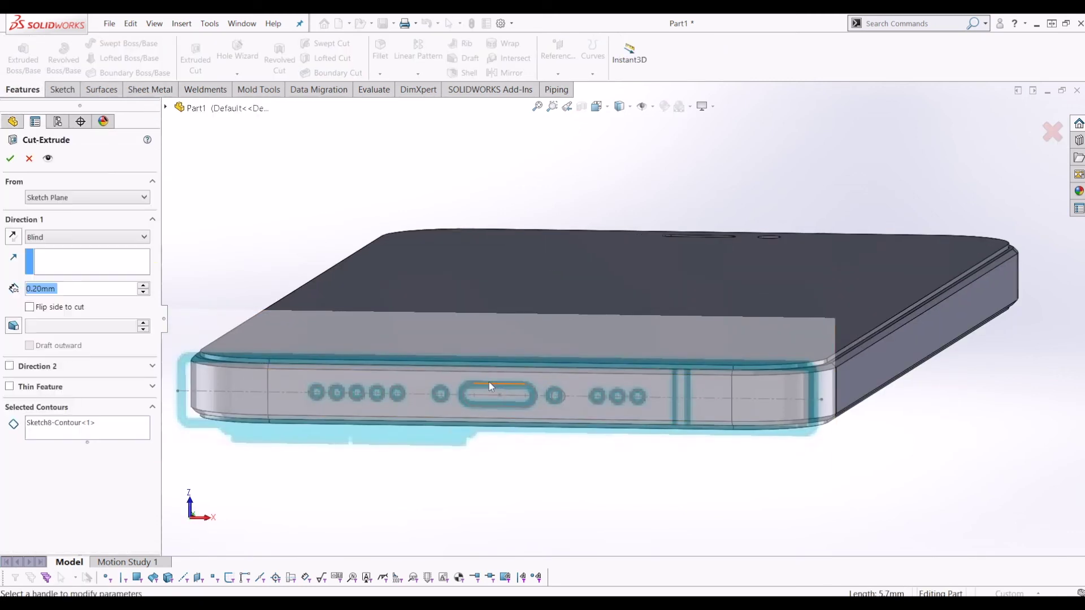
right_click(55, 429)
click(85, 432)
scroll(365, 399, down, 3)
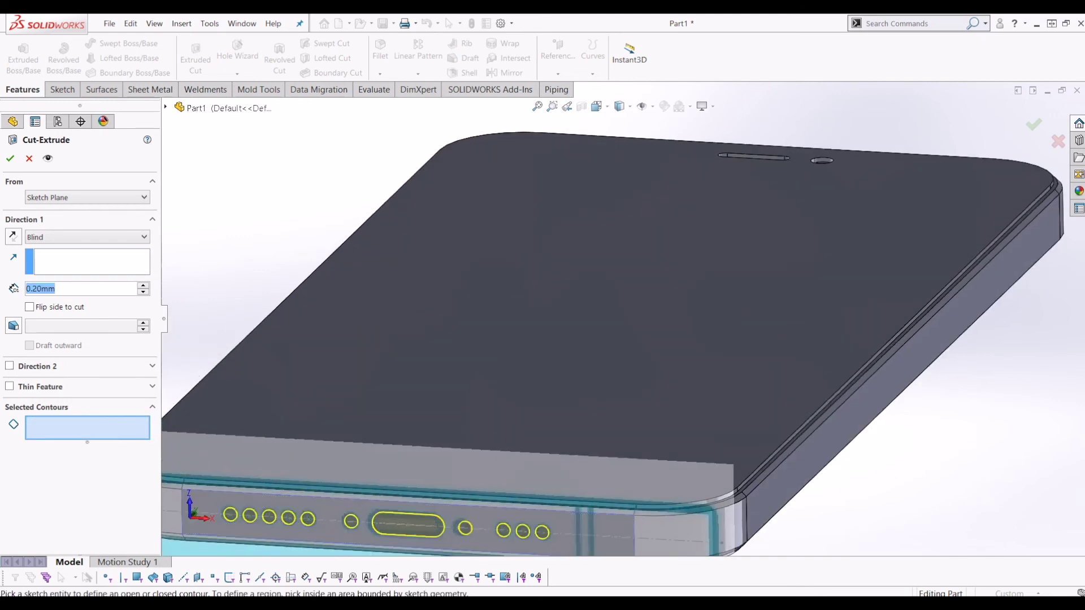
text(1)
key(Return)
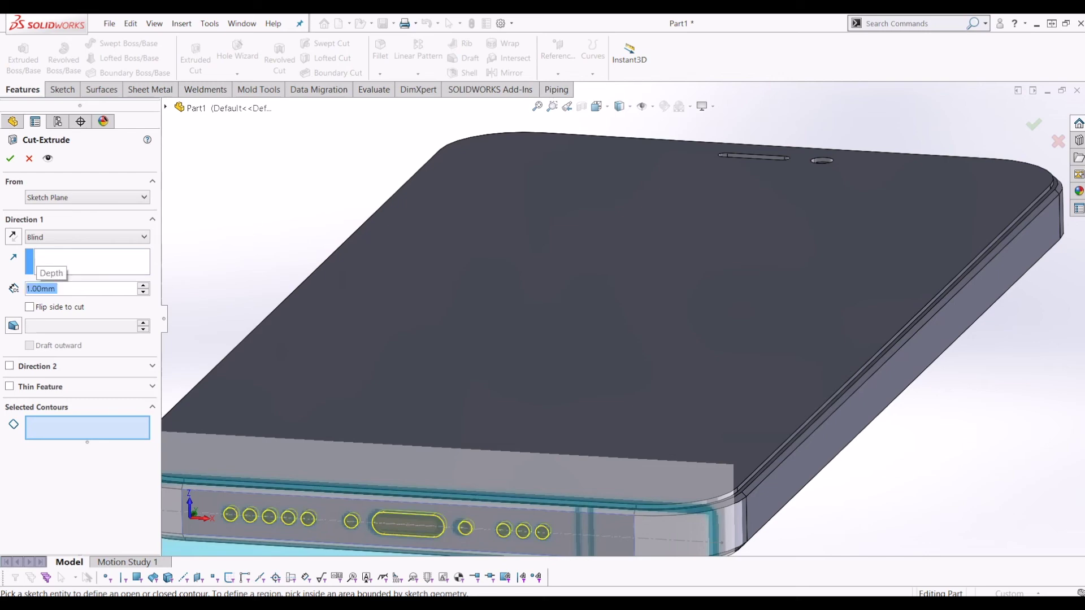
click(11, 159)
scroll(459, 347, up, 5)
scroll(532, 409, down, 5)
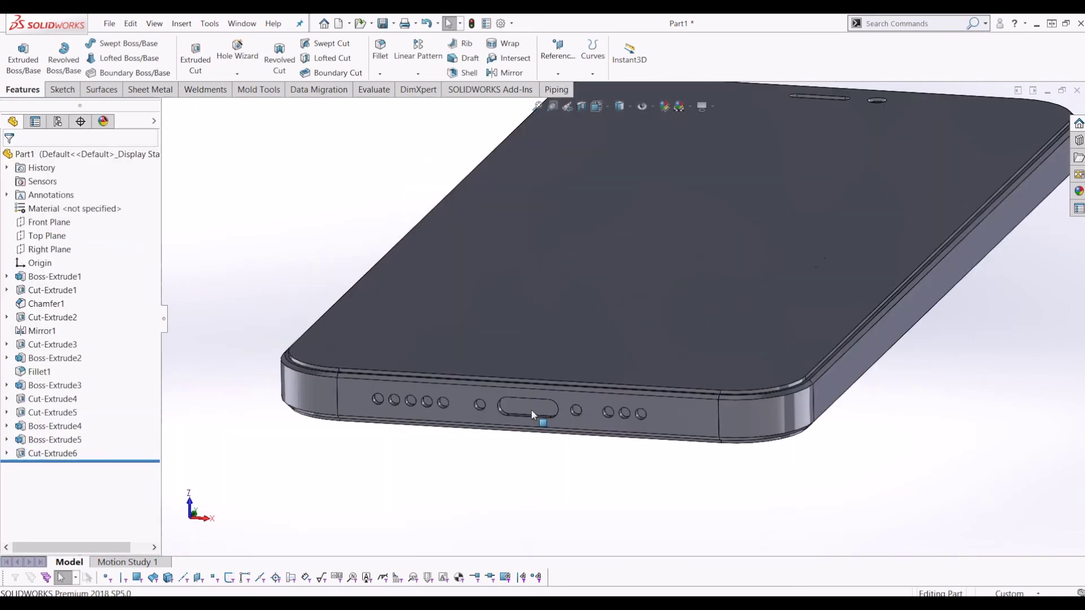
Step: Start an extruded-cut sketch on the recessed floor of the port slot and convert that face's outline into sketch entities
middle_drag(537, 402, 483, 362)
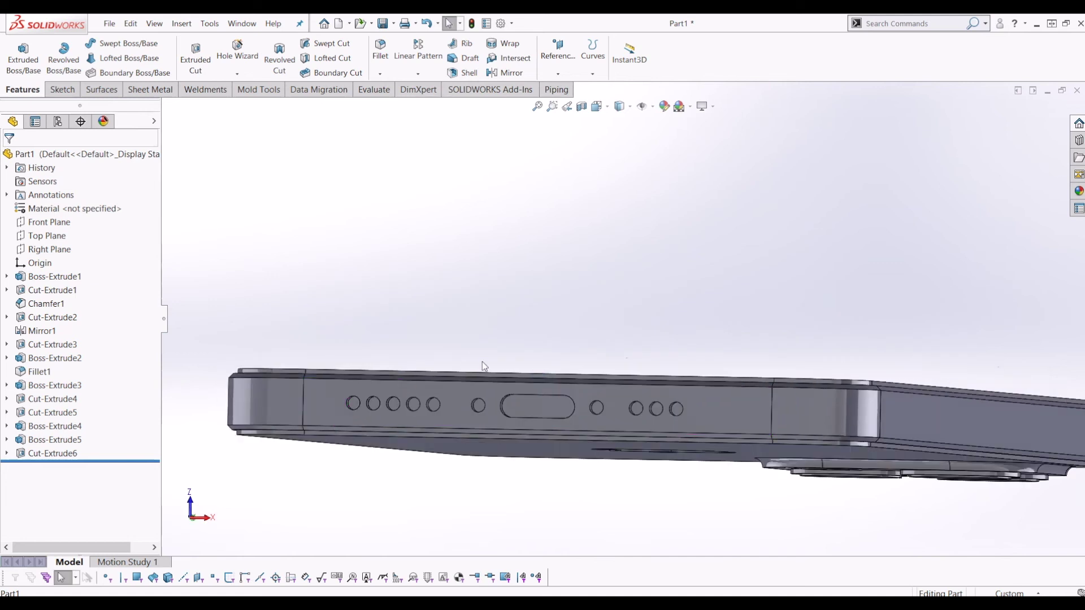
mouse_move(480, 361)
middle_down()
mouse_move(588, 396)
mouse_move(569, 391)
middle_up()
click(569, 392)
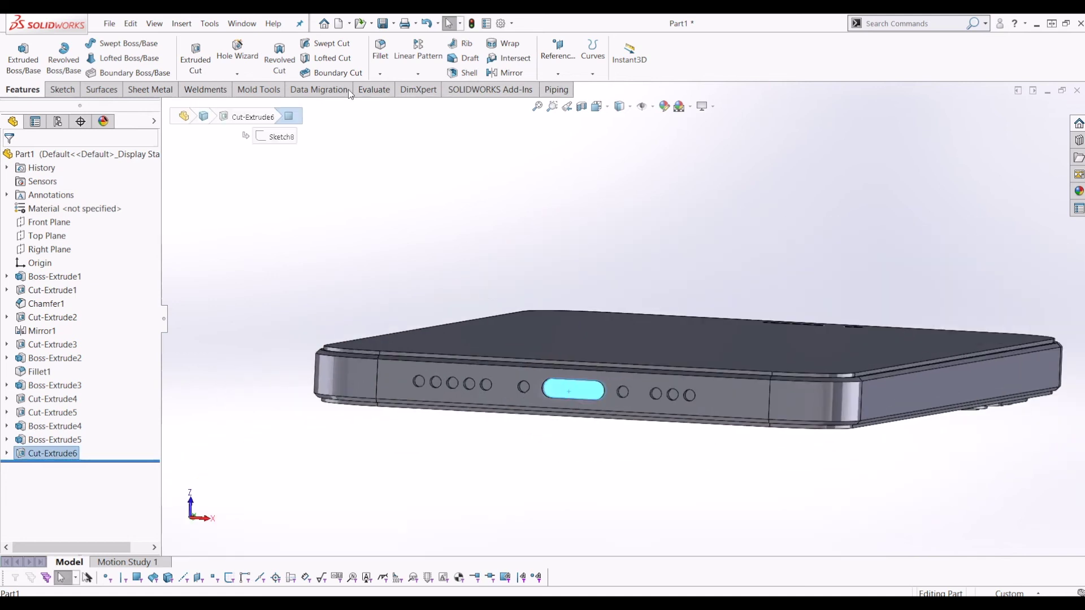
click(252, 92)
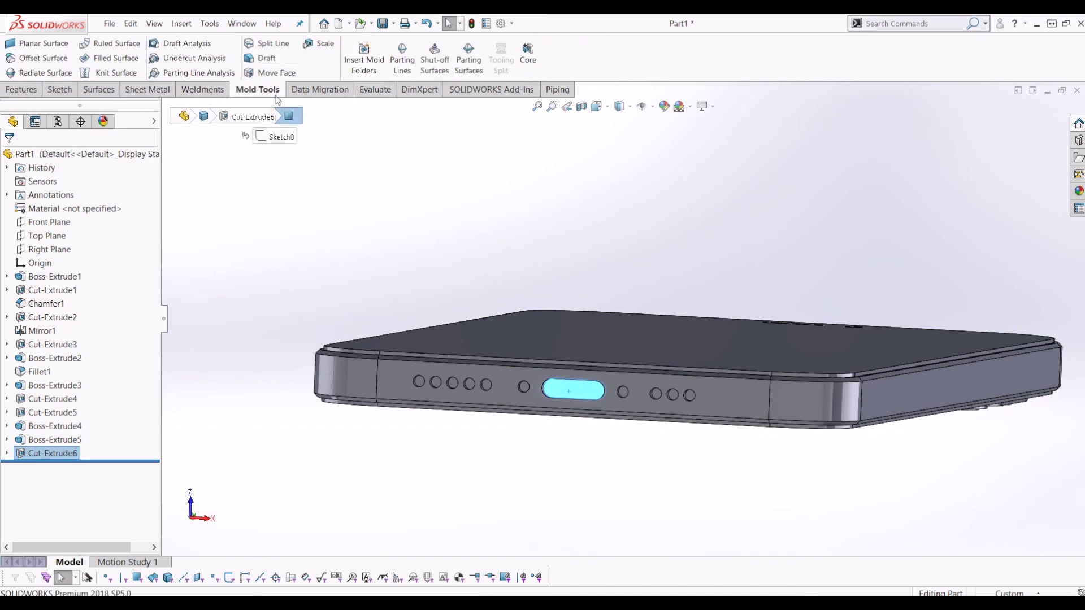
middle_drag(557, 229, 555, 303)
scroll(555, 303, up, 5)
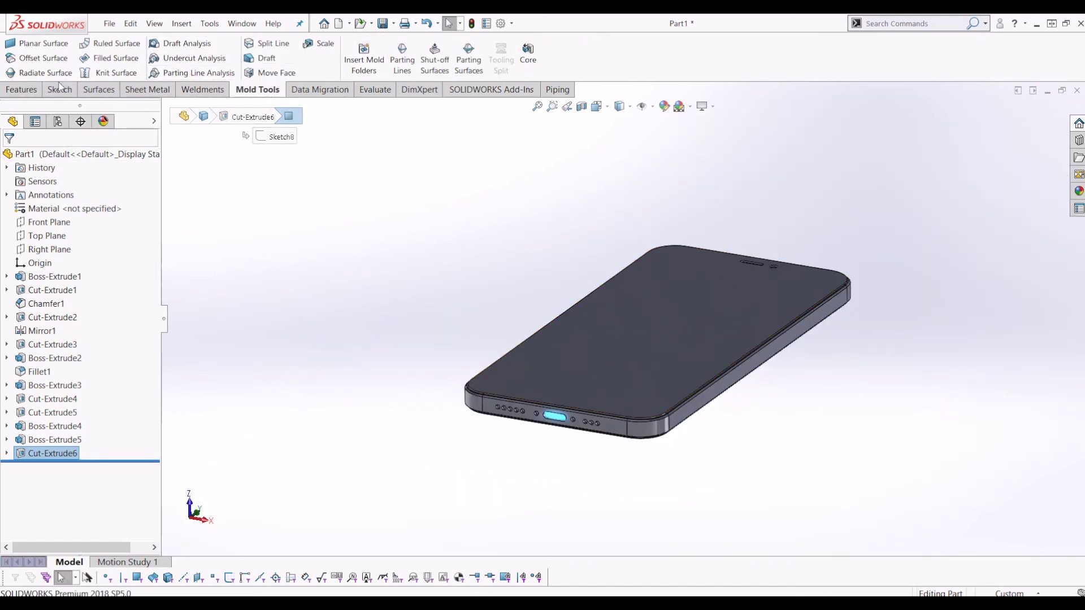
click(23, 91)
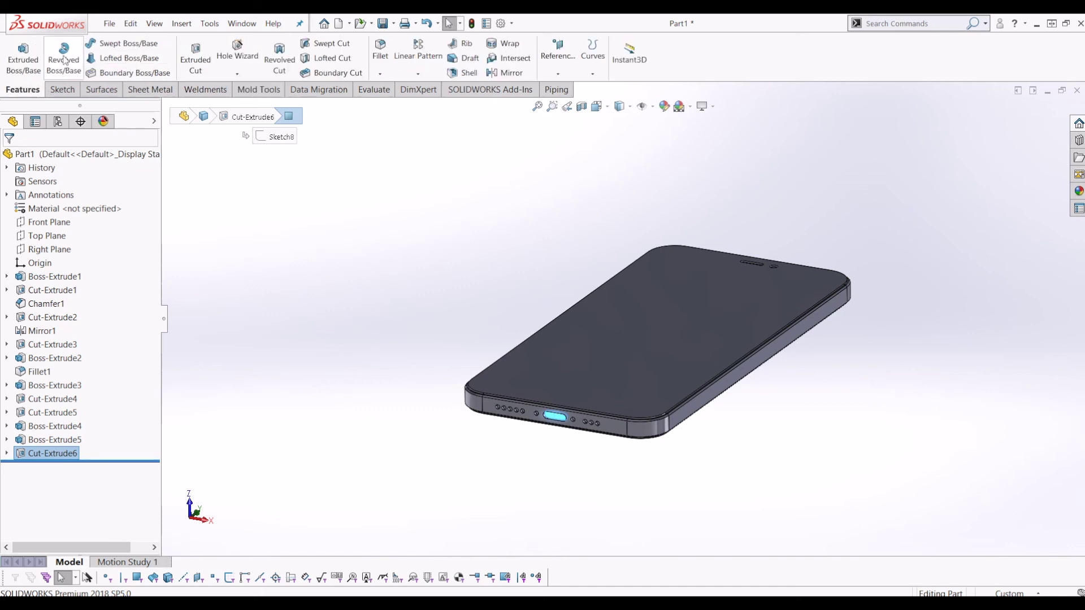
click(191, 56)
scroll(515, 425, down, 5)
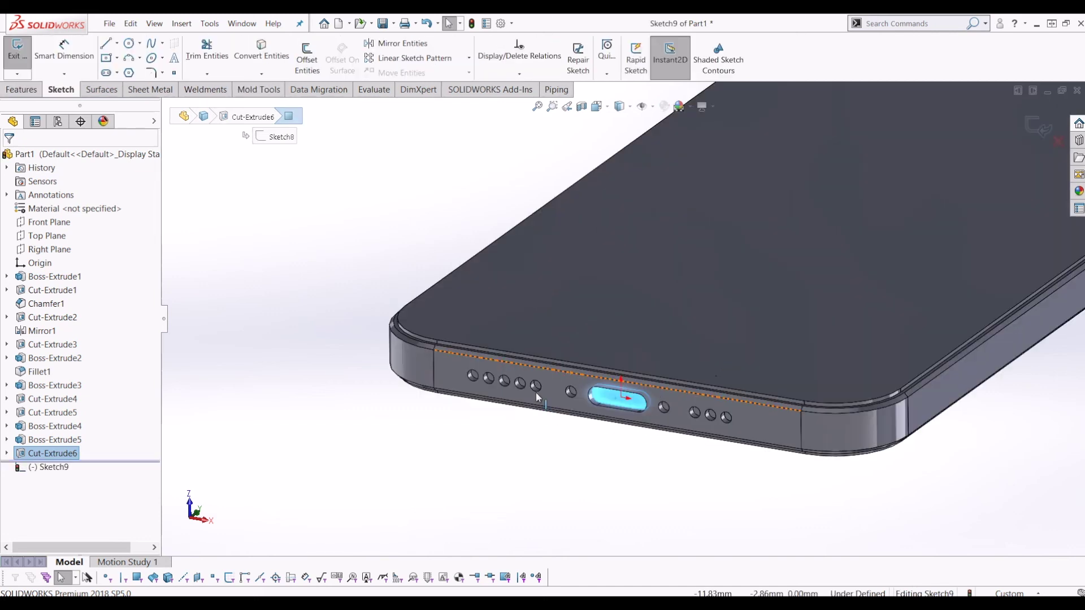
click(250, 48)
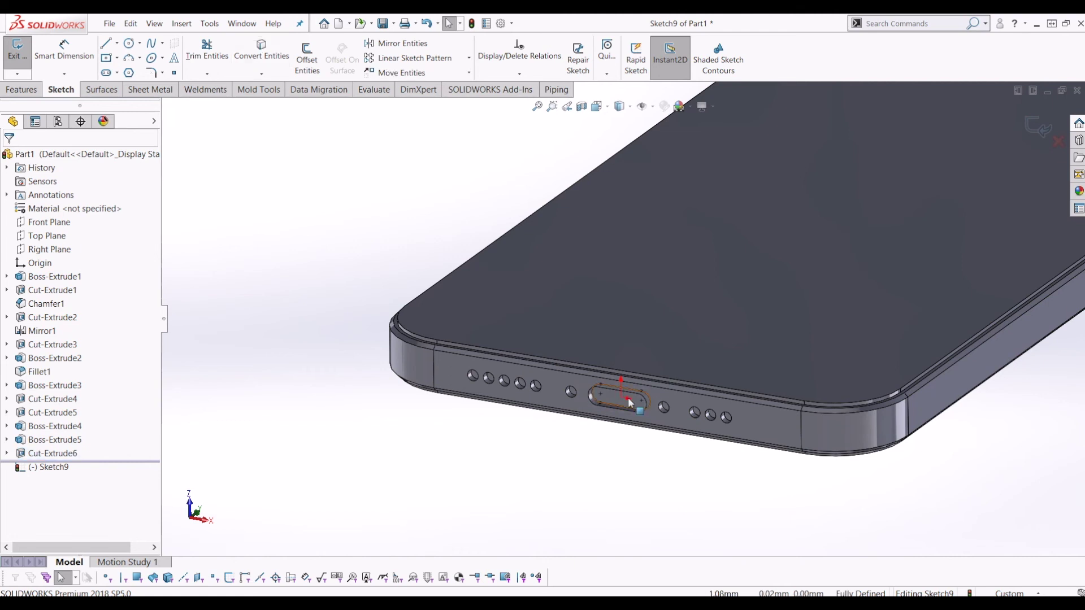
Step: Extrude-cut the converted slot outline deeper into the phone body, adjusting the blind depth with the preview handle
scroll(621, 373, up, 2)
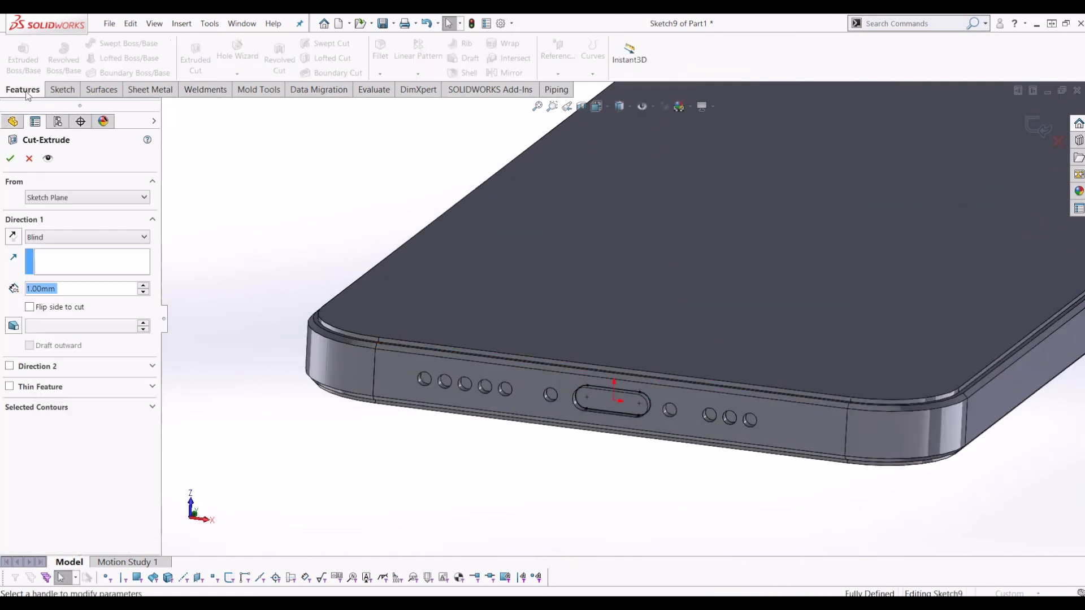
middle_drag(649, 411, 623, 392)
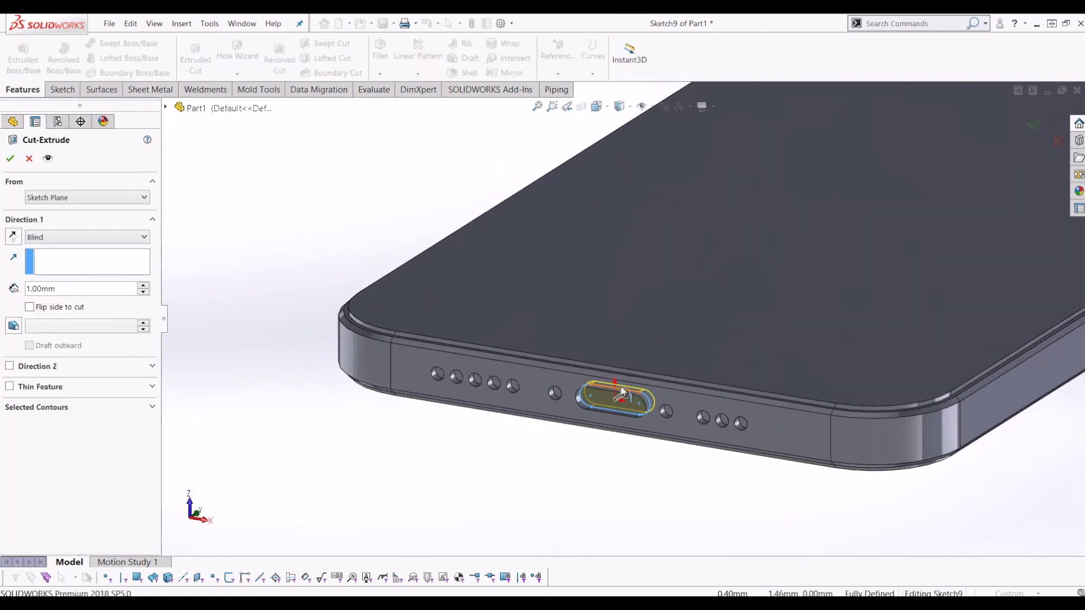
drag(640, 382, 655, 374)
click(10, 159)
scroll(634, 339, up, 2)
Step: Examine the port opening and the whole phone from several sides, including the side with the switch and two buttons
click(615, 429)
middle_drag(639, 419, 710, 385)
middle_drag(716, 220, 702, 254)
scroll(694, 119, down, 3)
scroll(713, 259, up, 5)
middle_drag(664, 303, 564, 260)
scroll(588, 289, down, 5)
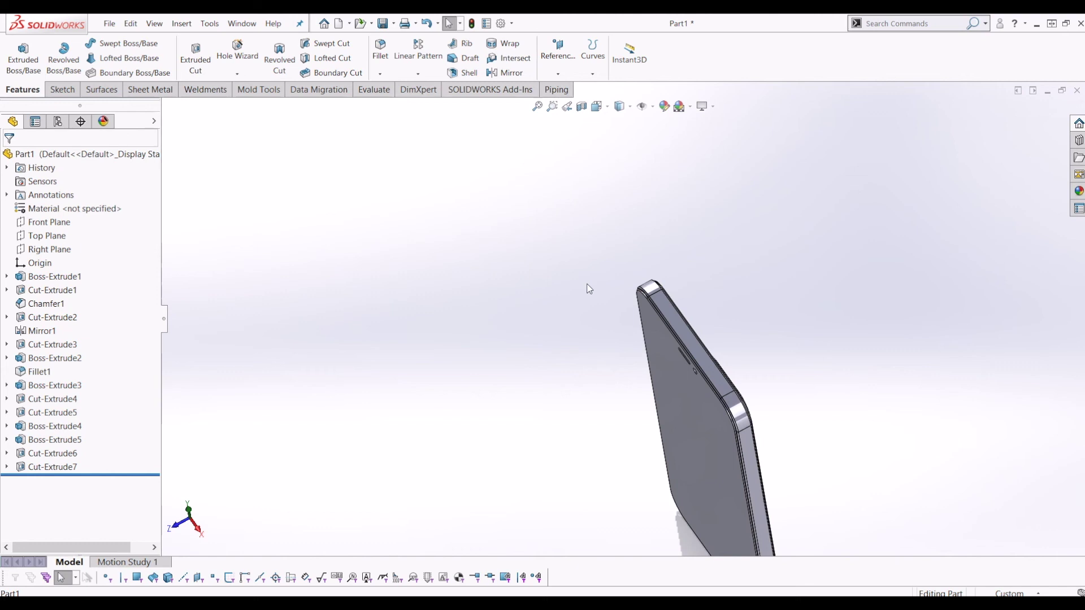
scroll(591, 289, up, 3)
middle_drag(593, 288, 713, 279)
scroll(591, 314, down, 3)
middle_drag(598, 321, 633, 325)
scroll(633, 325, up, 3)
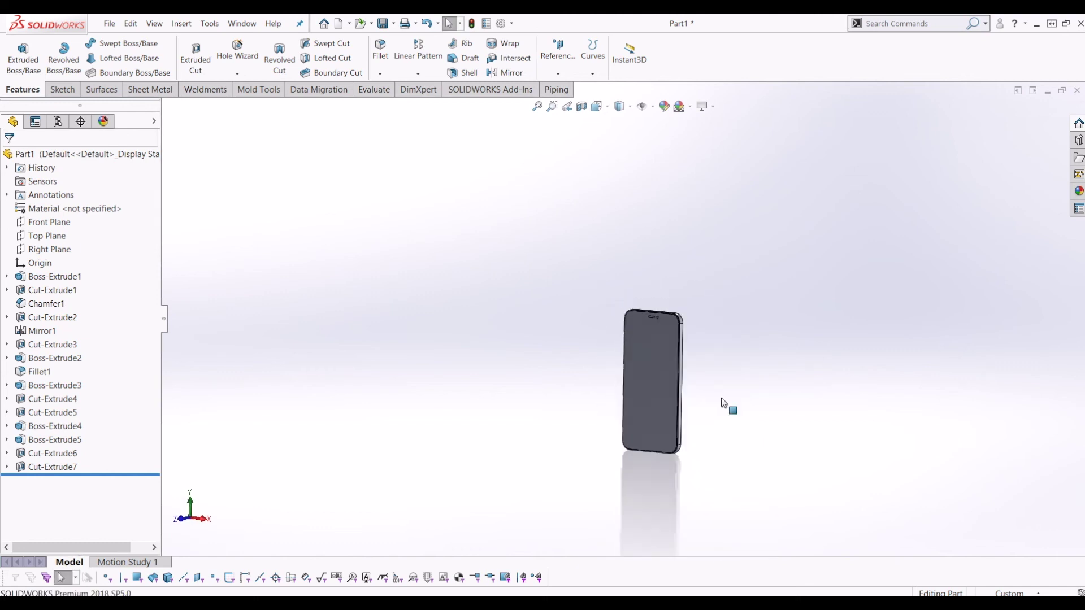
scroll(718, 413, down, 3)
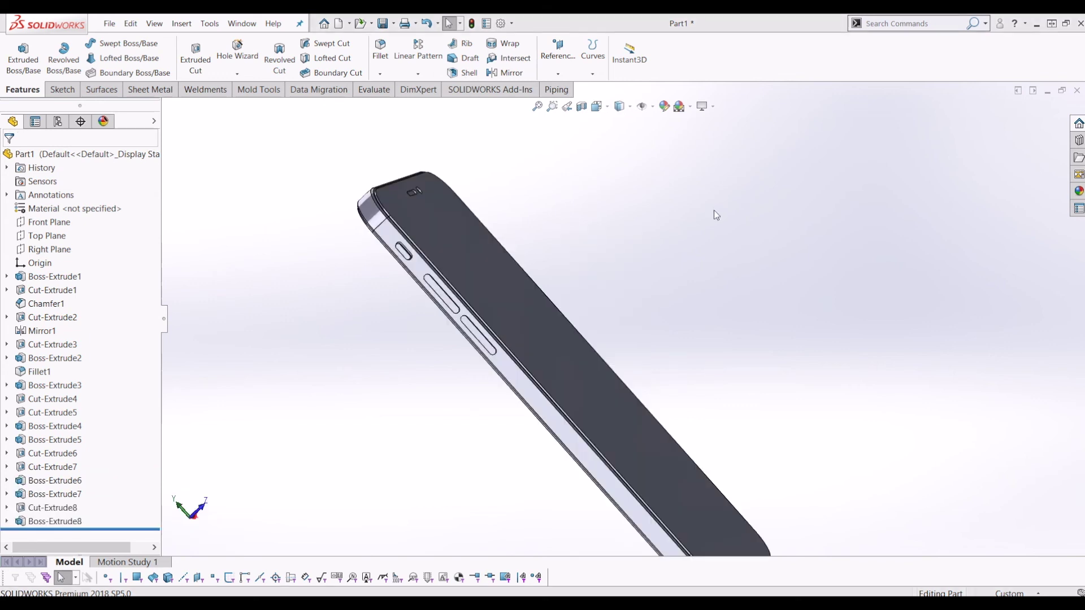
middle_drag(564, 364, 307, 446)
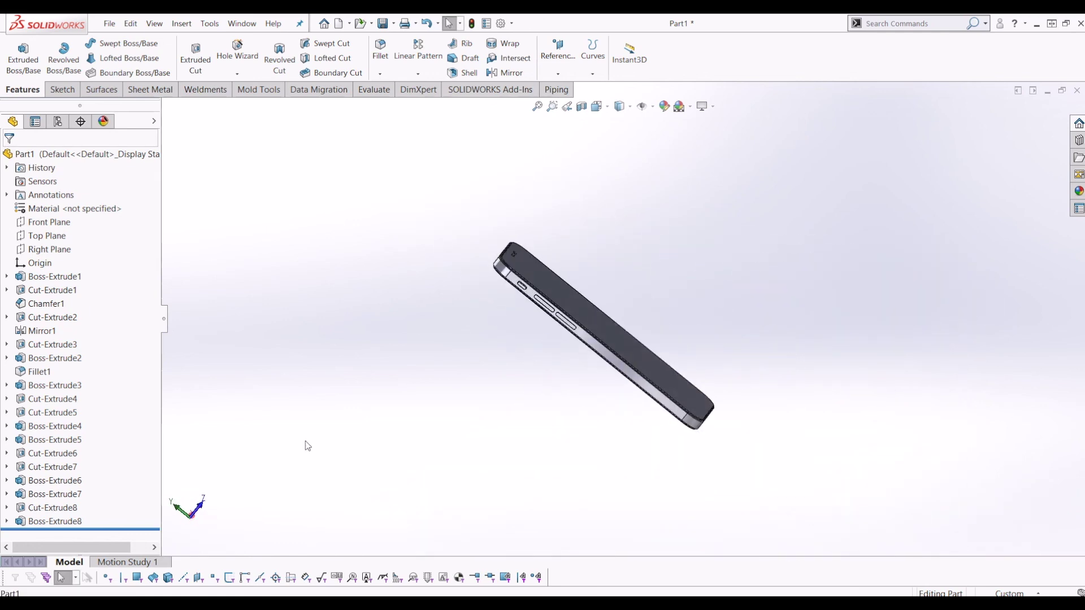
Step: Highlight the extrusion that forms the two volume buttons and look at them in the left side view
click(60, 507)
click(51, 494)
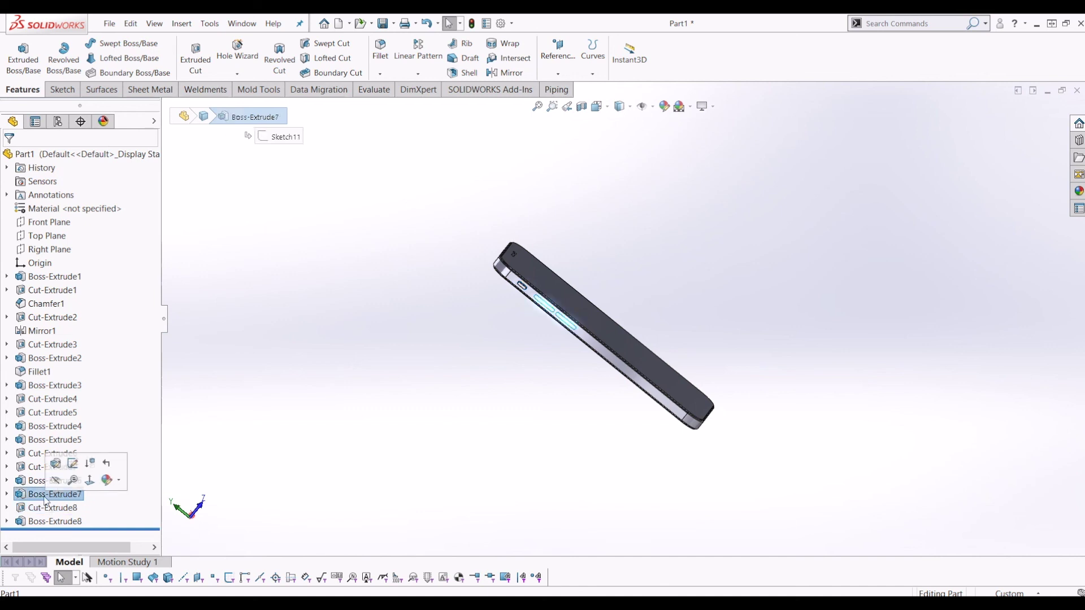
scroll(516, 363, down, 5)
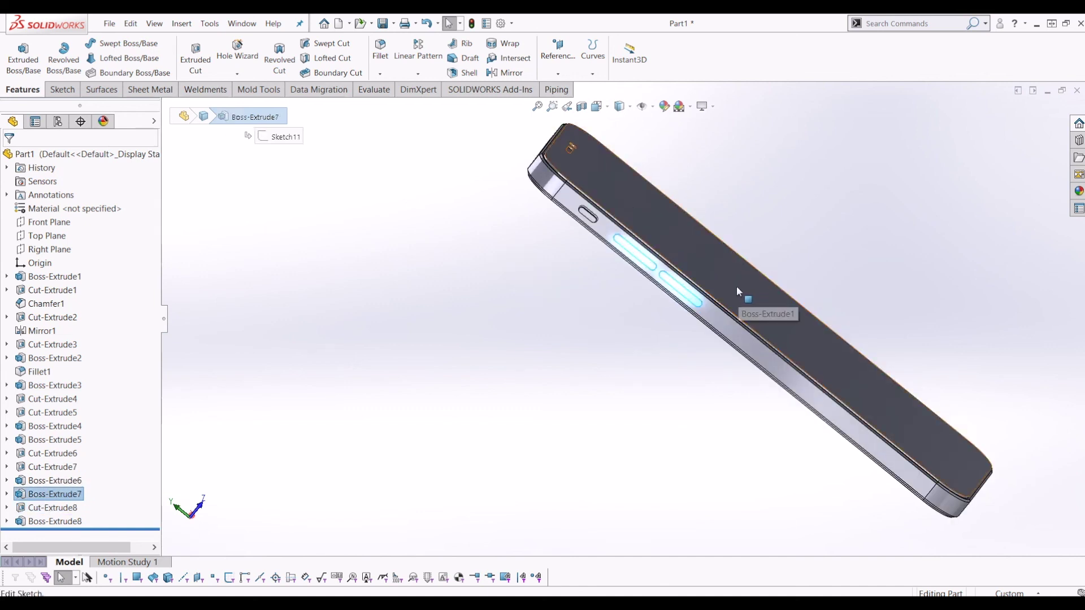
key(ctrl+3)
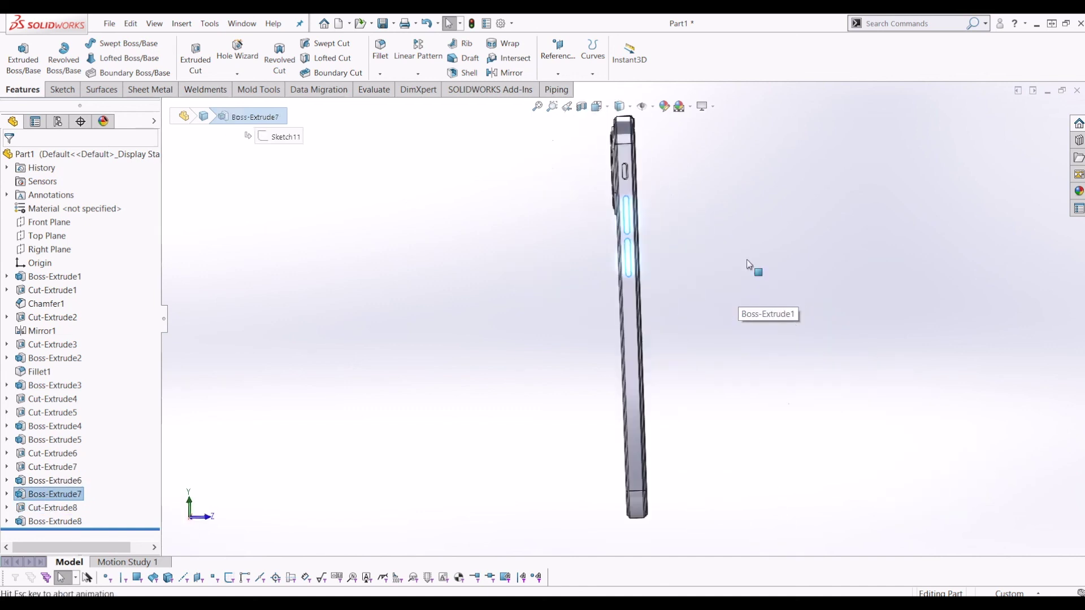
click(749, 262)
scroll(632, 193, down, 1)
Step: Open the sketch of the single long button on the phone's right side for editing, viewed straight on
click(46, 481)
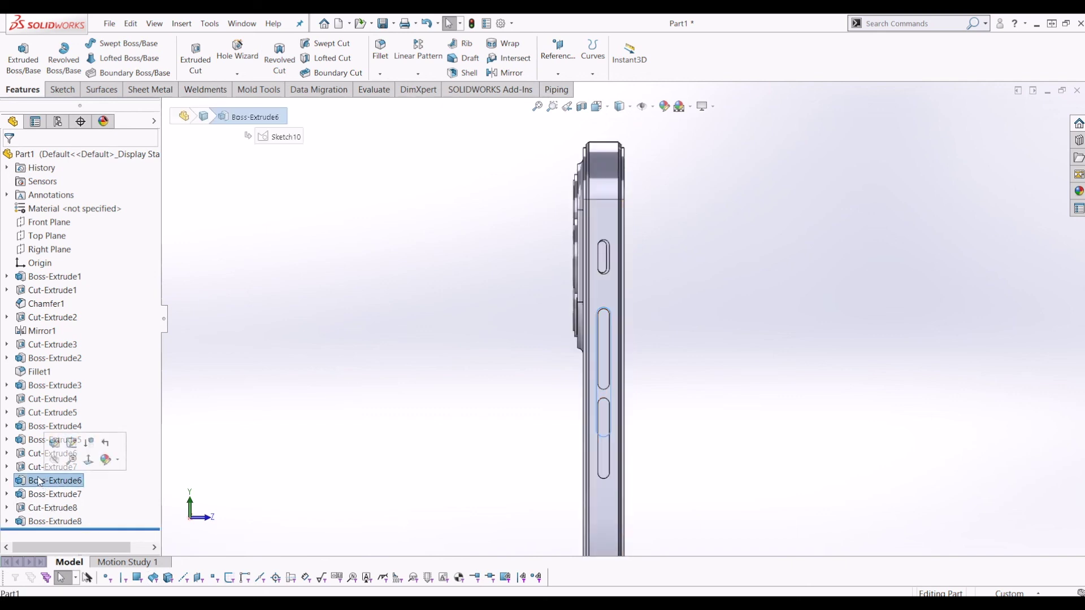
click(7, 481)
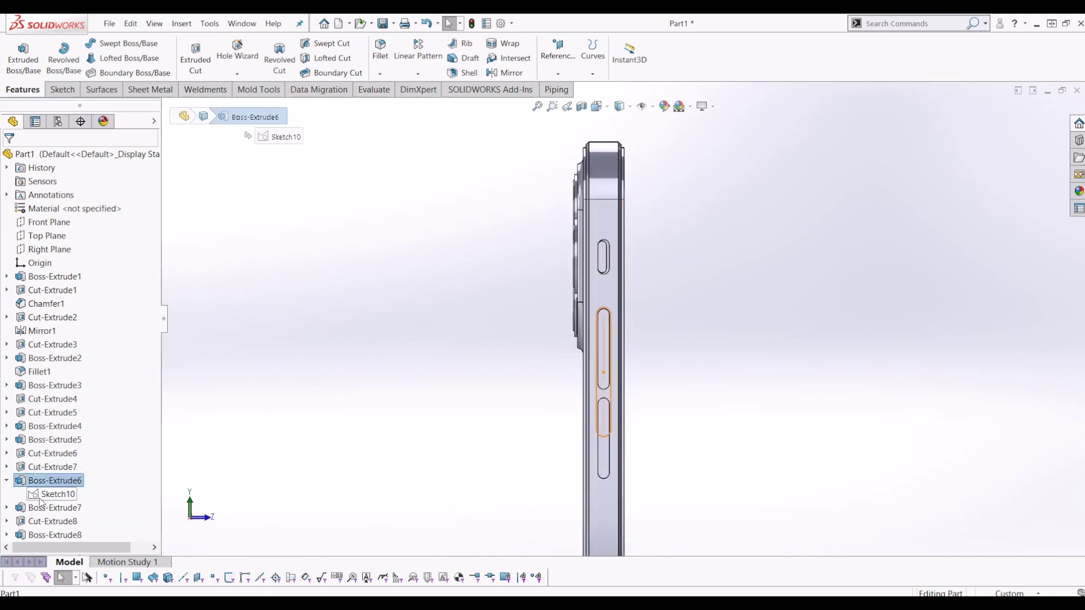
right_click(40, 499)
click(51, 433)
middle_drag(588, 407, 438, 424)
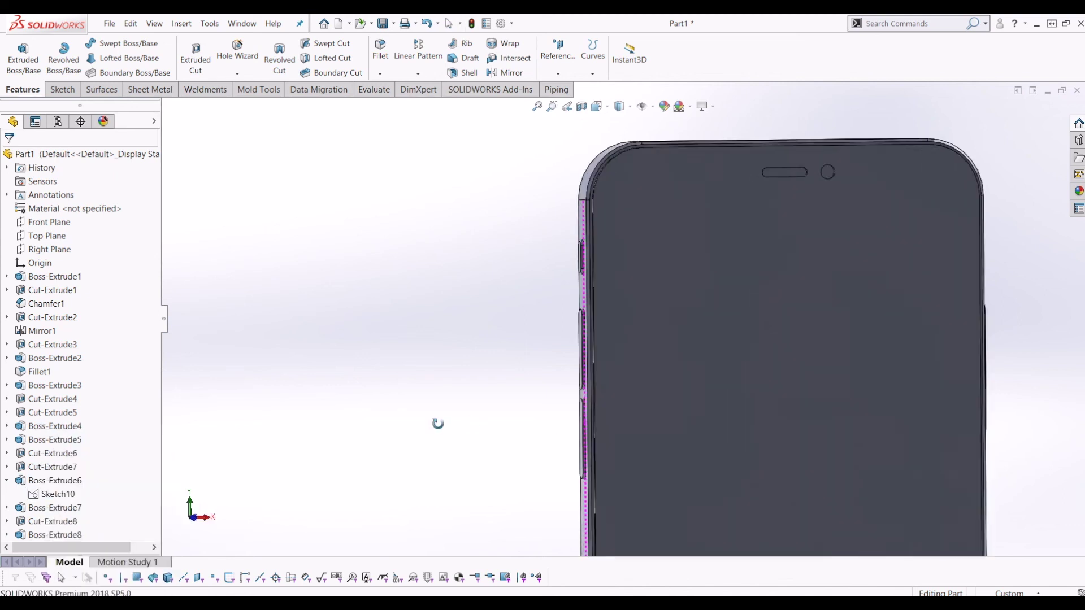
right_click(54, 496)
click(63, 415)
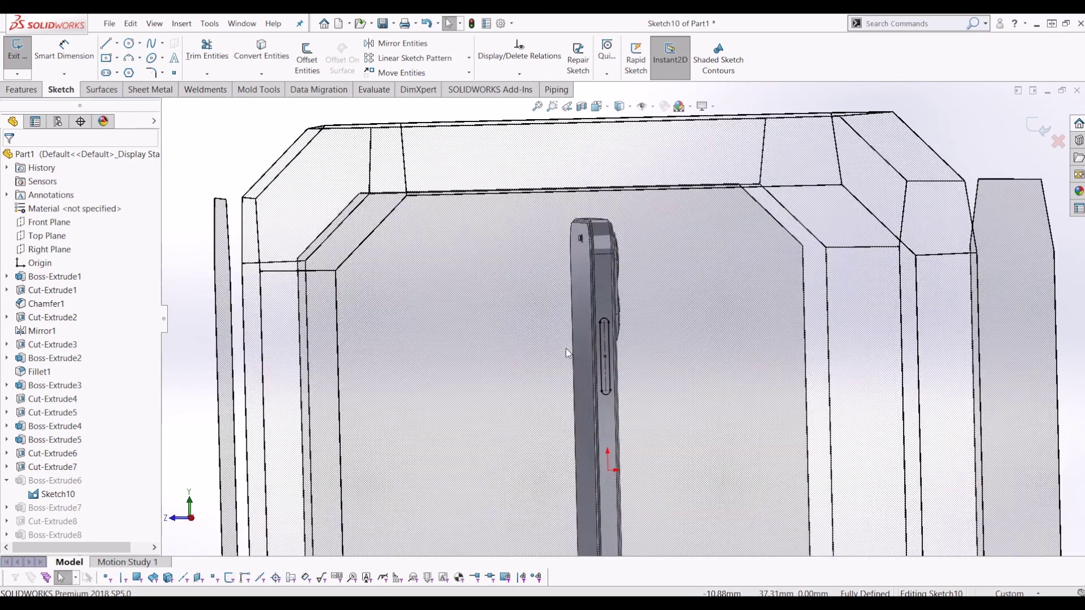
scroll(627, 170, down, 4)
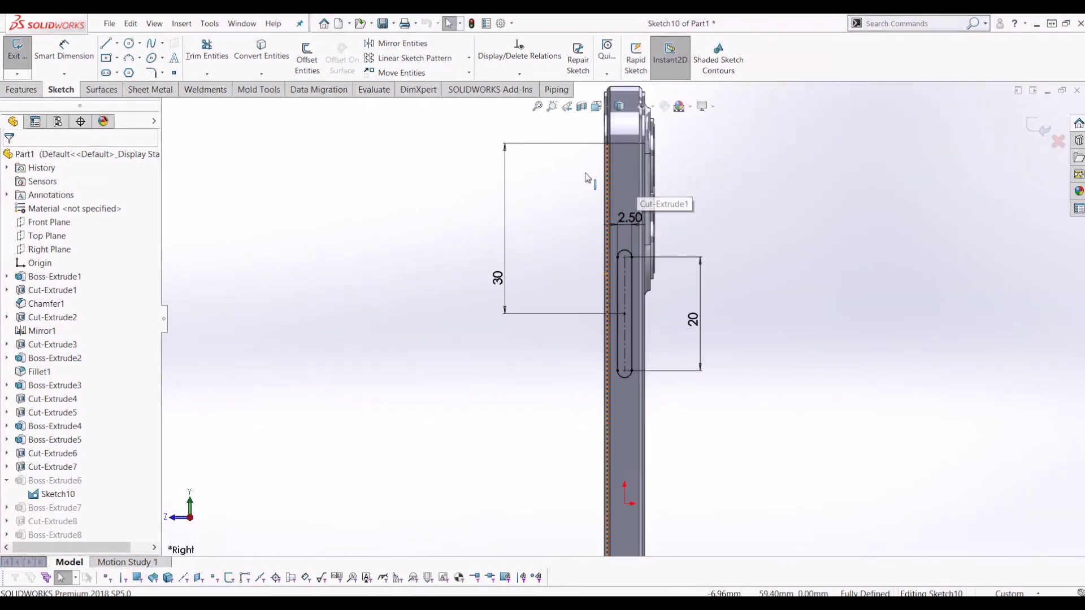
scroll(602, 260, down, 2)
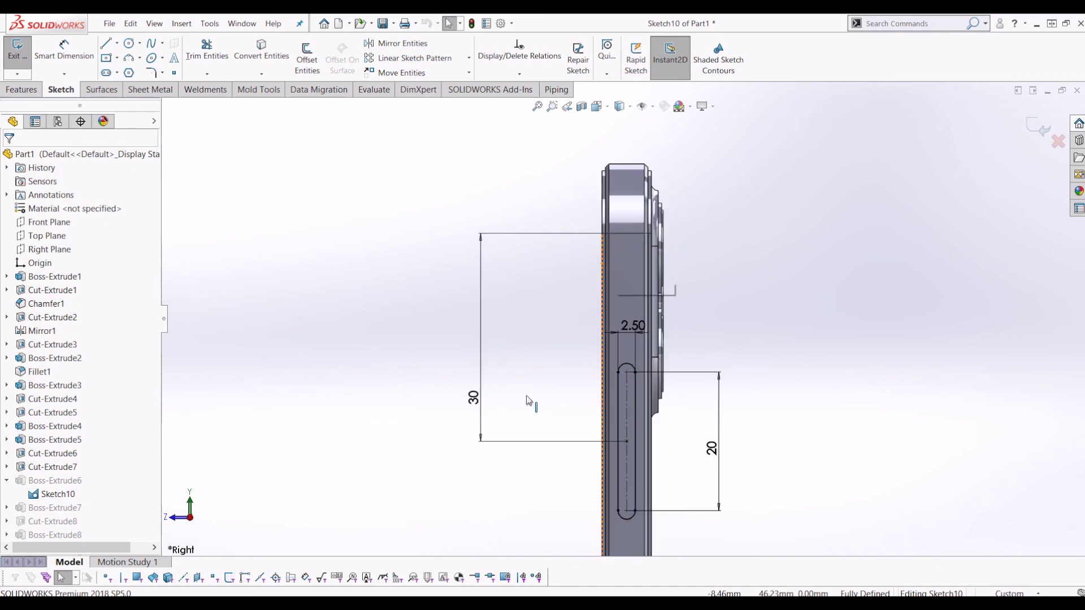
Step: Check the long button's position and length dimensions, place its 2.50 mm width dimension beside the phone, and close the sketch
click(476, 411)
scroll(843, 446, up, 1)
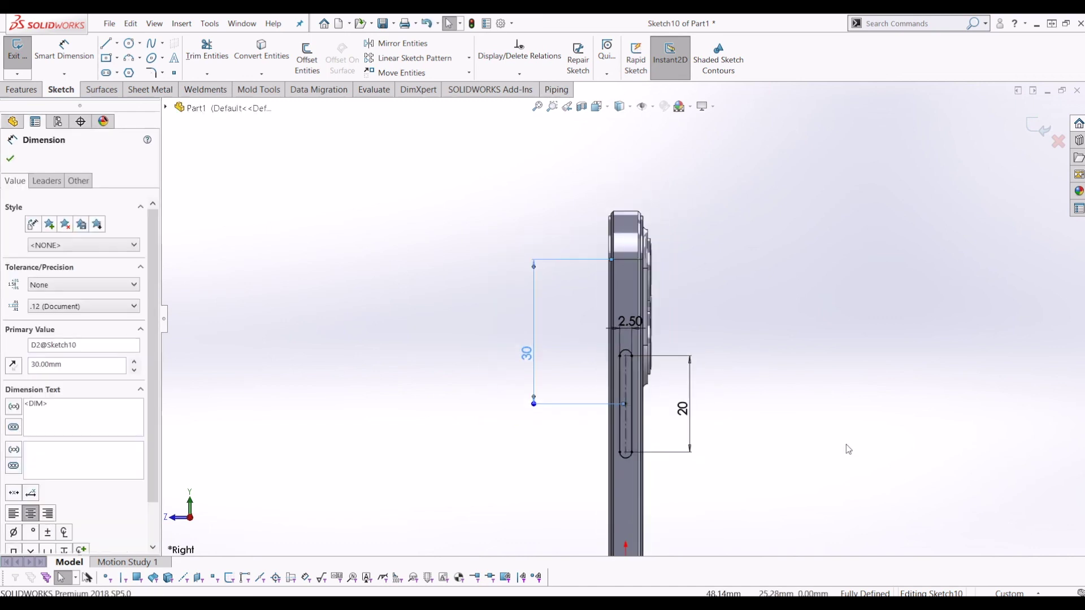
scroll(678, 411, down, 1)
click(678, 398)
drag(608, 275, 658, 269)
click(952, 117)
click(1043, 127)
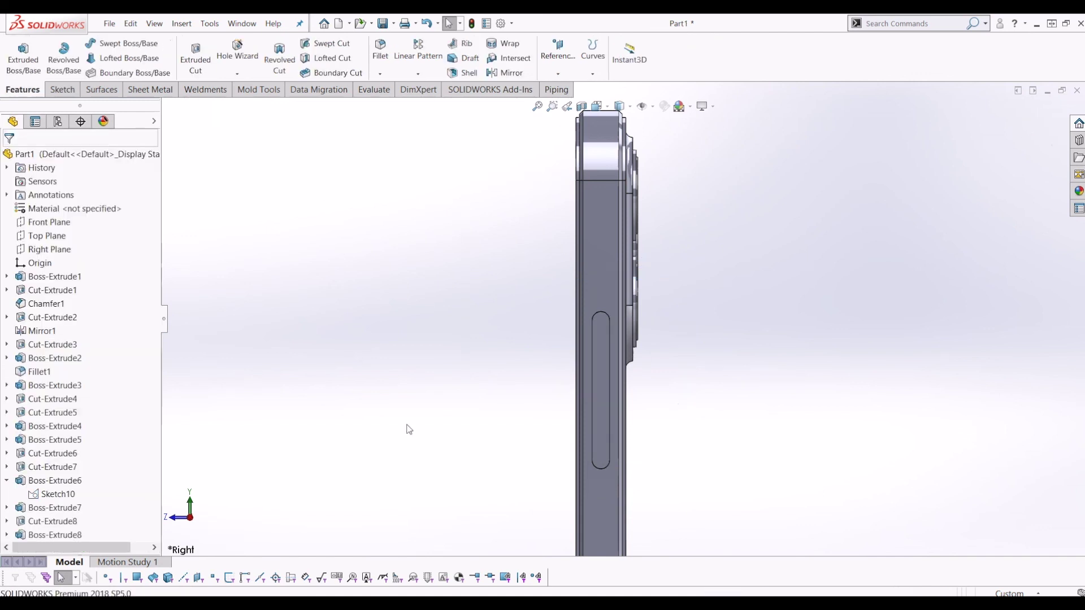
Step: Review the extrusion settings of the long right-side button and accept them
right_click(49, 481)
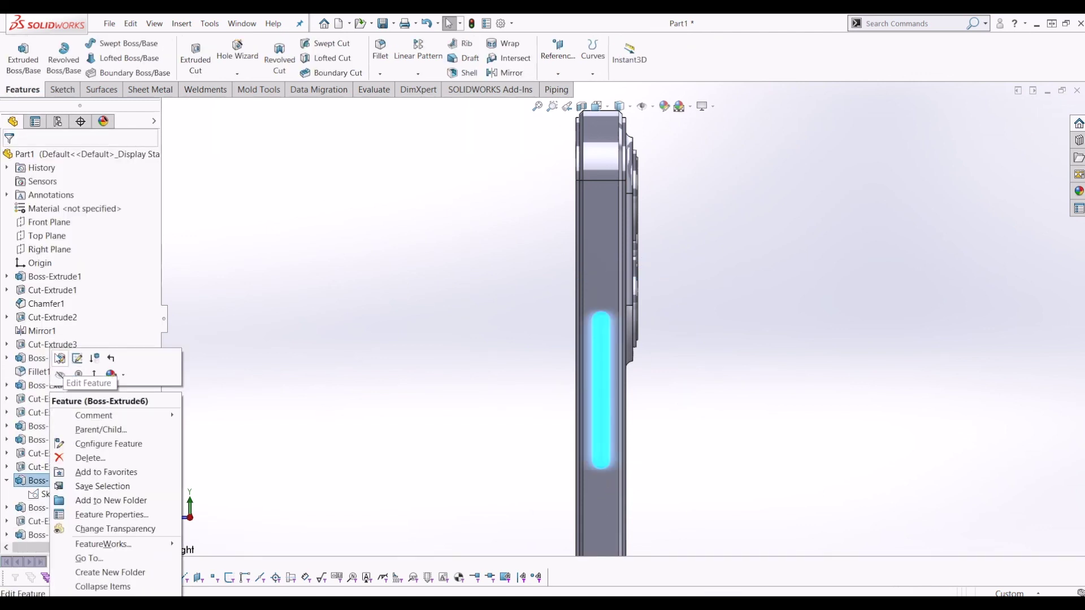
click(77, 359)
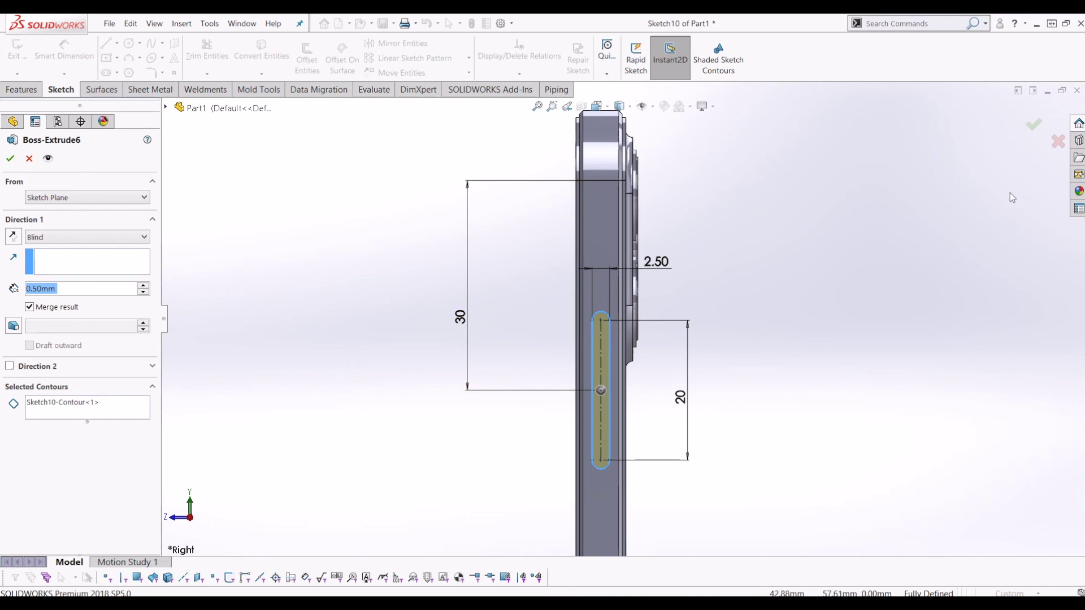
click(1041, 124)
Step: Locate the volume-button extrusion on the phone's opposite side and open its sketch for editing
middle_drag(683, 474, 490, 452)
scroll(490, 453, down, 6)
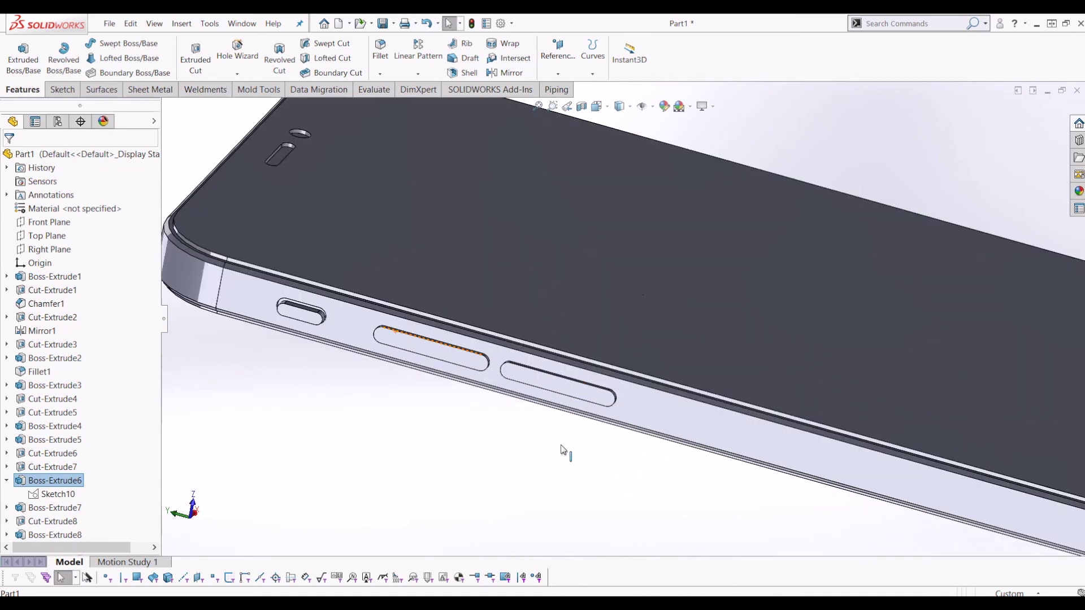
scroll(488, 366, down, 2)
click(493, 358)
click(590, 384)
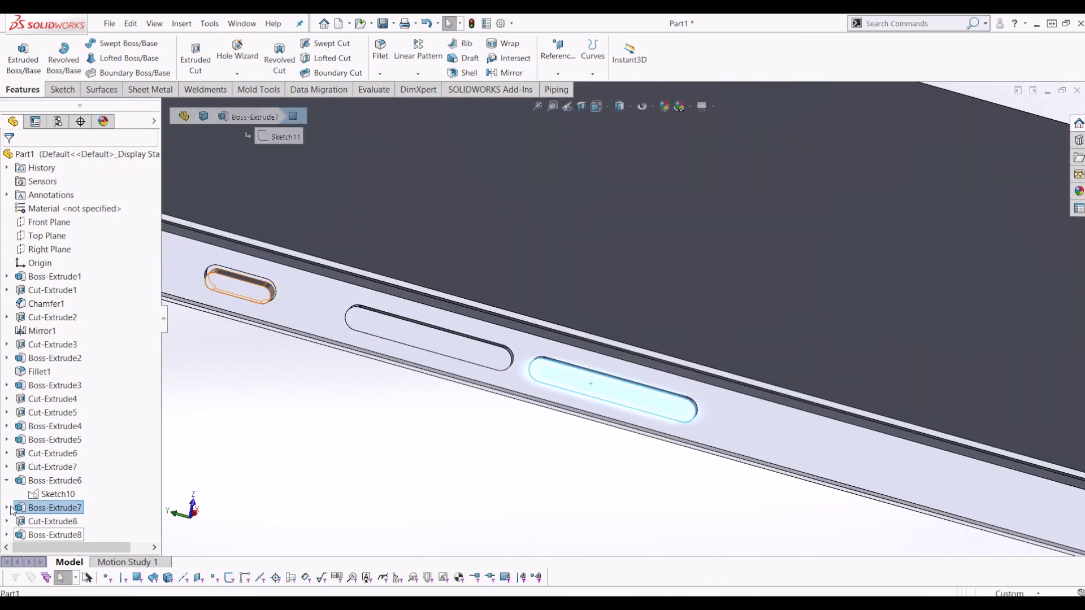
click(7, 481)
click(7, 495)
click(7, 494)
click(6, 495)
right_click(28, 509)
click(49, 417)
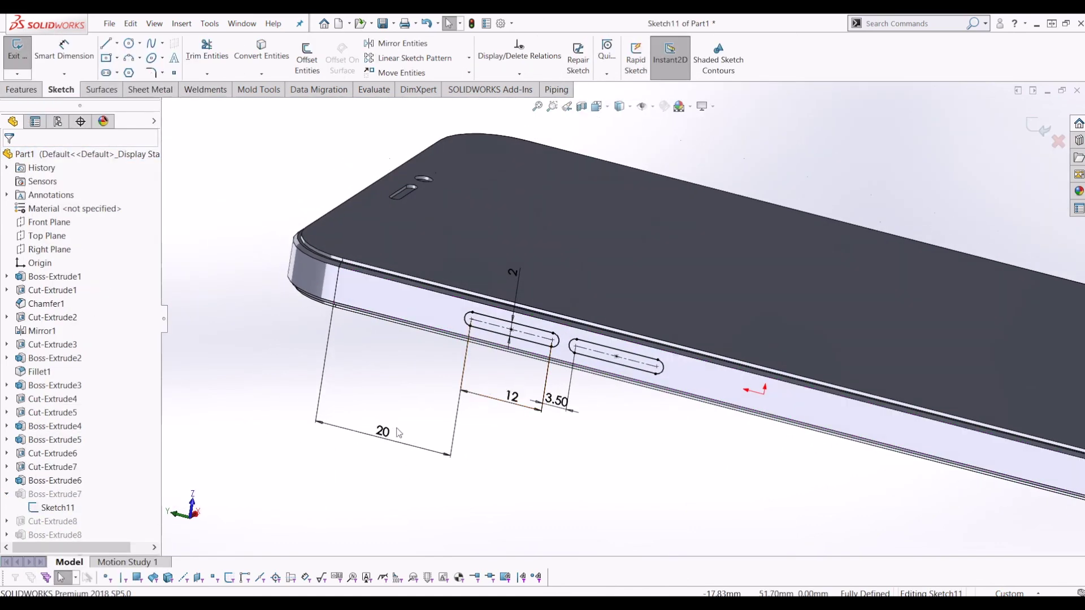
Step: Move the volume buttons' 20 mm position dimension closer to the phone, check the length, gap and width dimensions, and close the sketch
drag(394, 429, 394, 405)
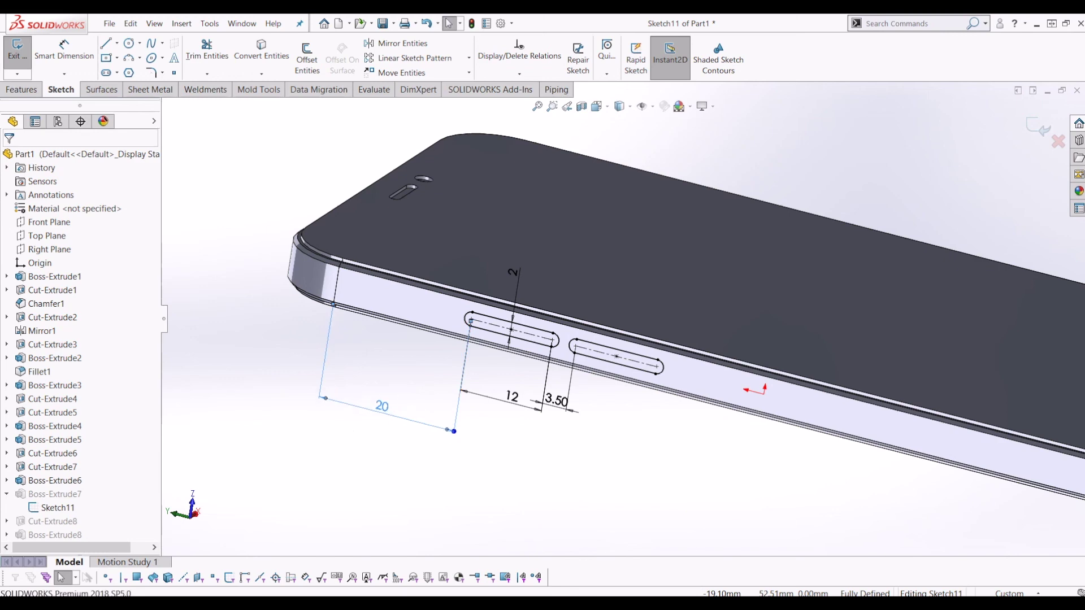
scroll(502, 390, down, 3)
click(527, 397)
drag(623, 411, 641, 304)
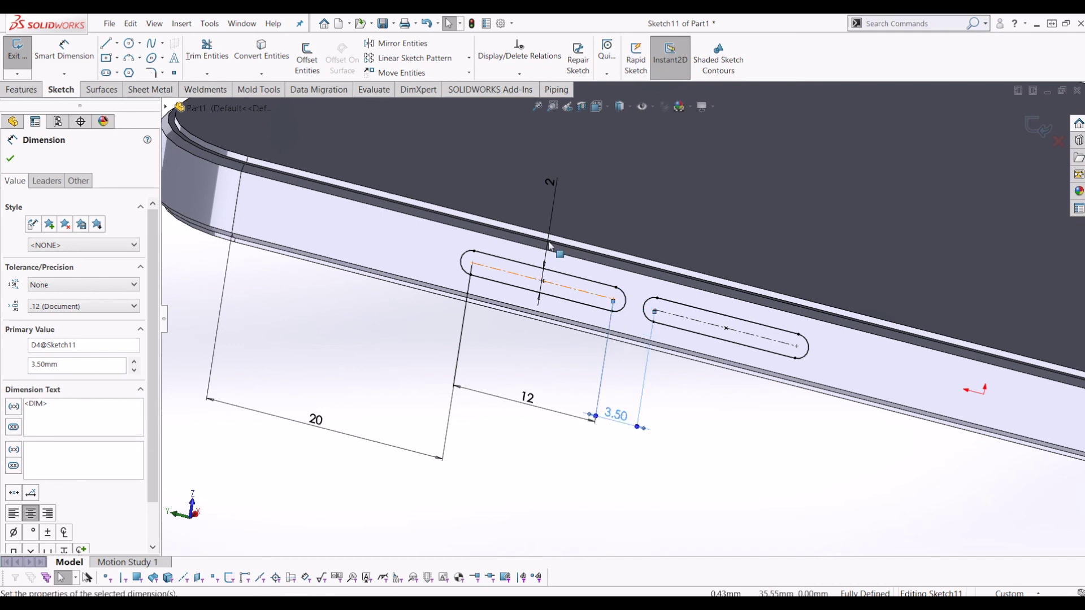
click(554, 187)
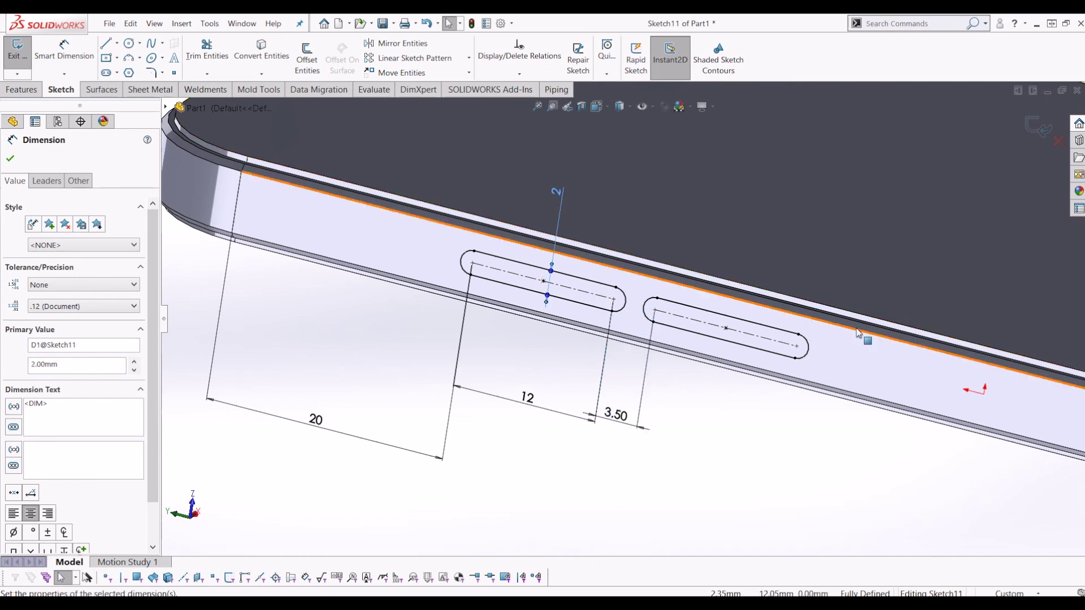
click(1046, 125)
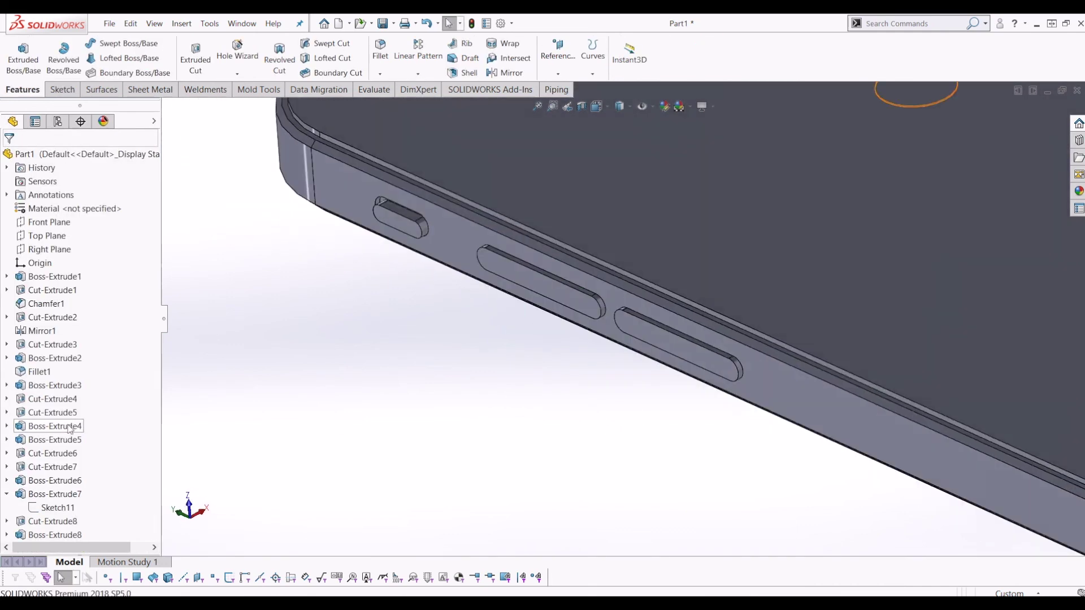
Step: Review the extrusion settings of the two volume buttons and close them
click(55, 494)
right_click(55, 494)
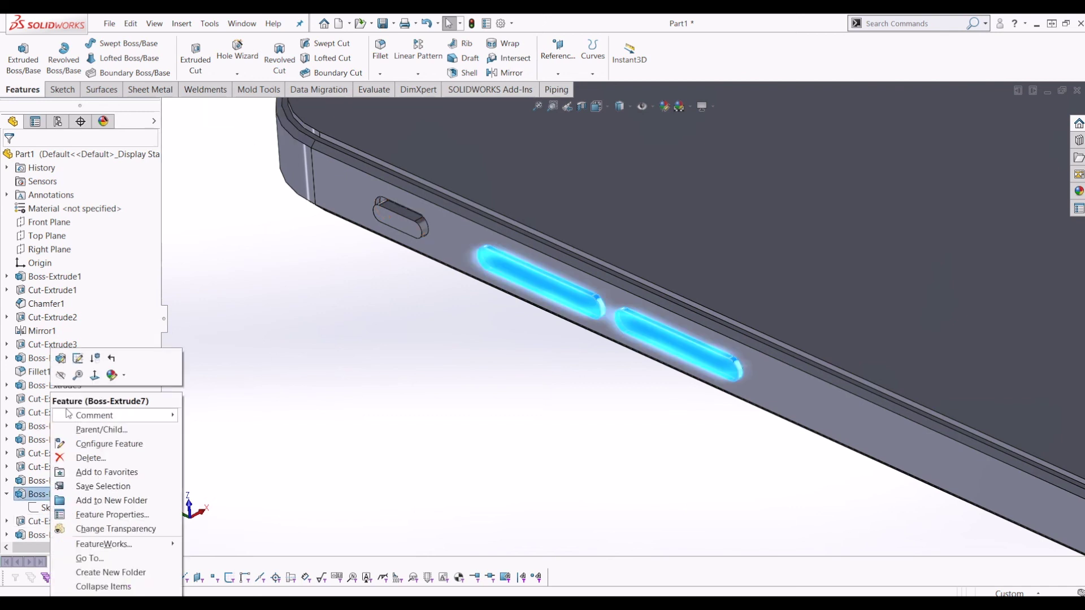
click(61, 360)
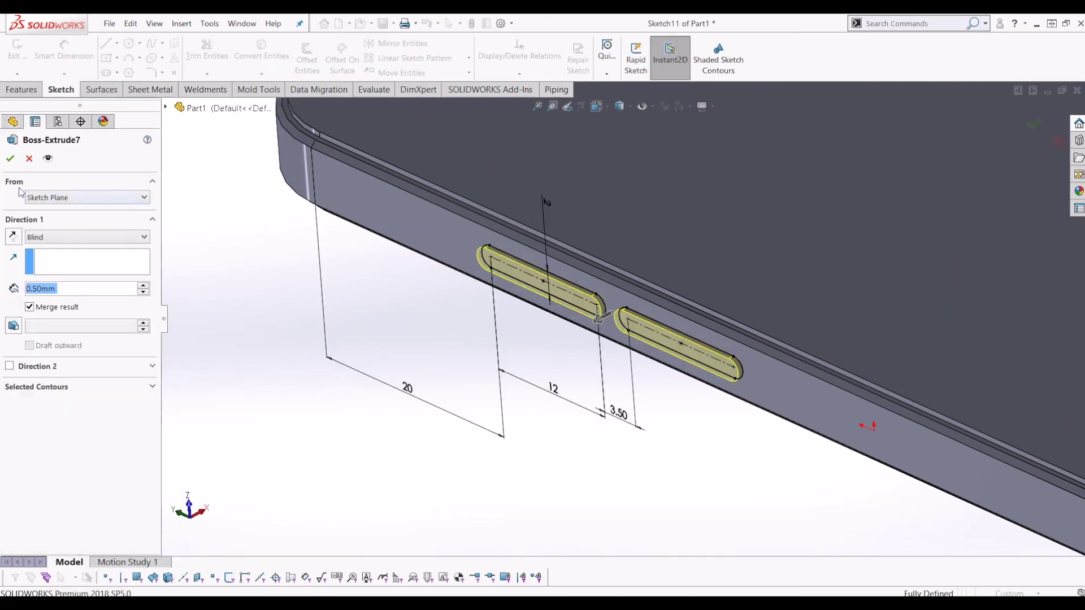
scroll(341, 419, up, 3)
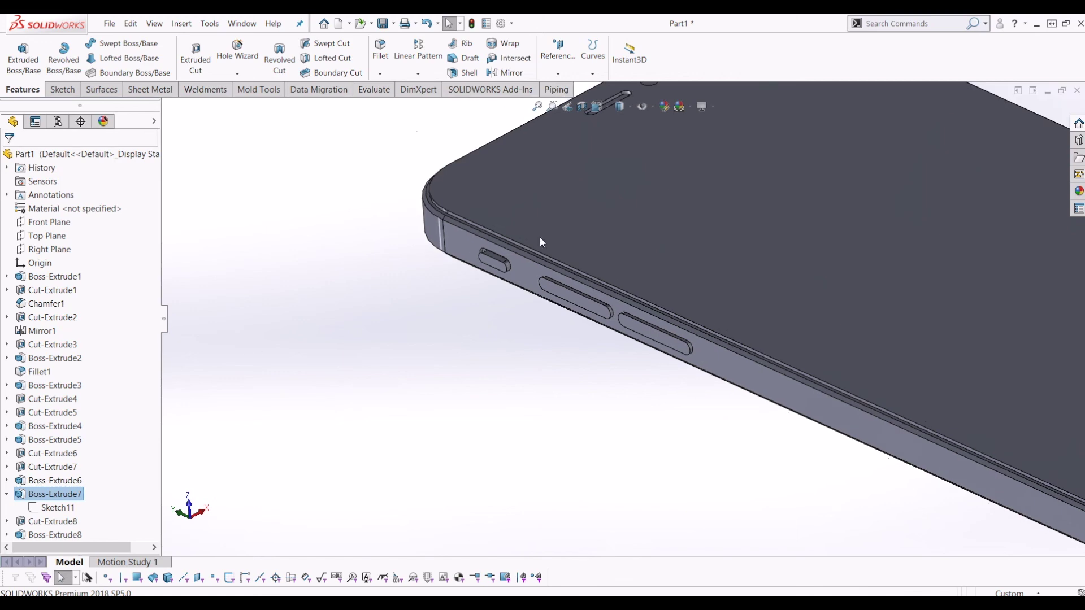
Step: Locate the small slotted recess beside the volume buttons and open its cut feature for editing
scroll(469, 263, down, 6)
middle_drag(479, 361, 574, 229)
scroll(593, 226, down, 3)
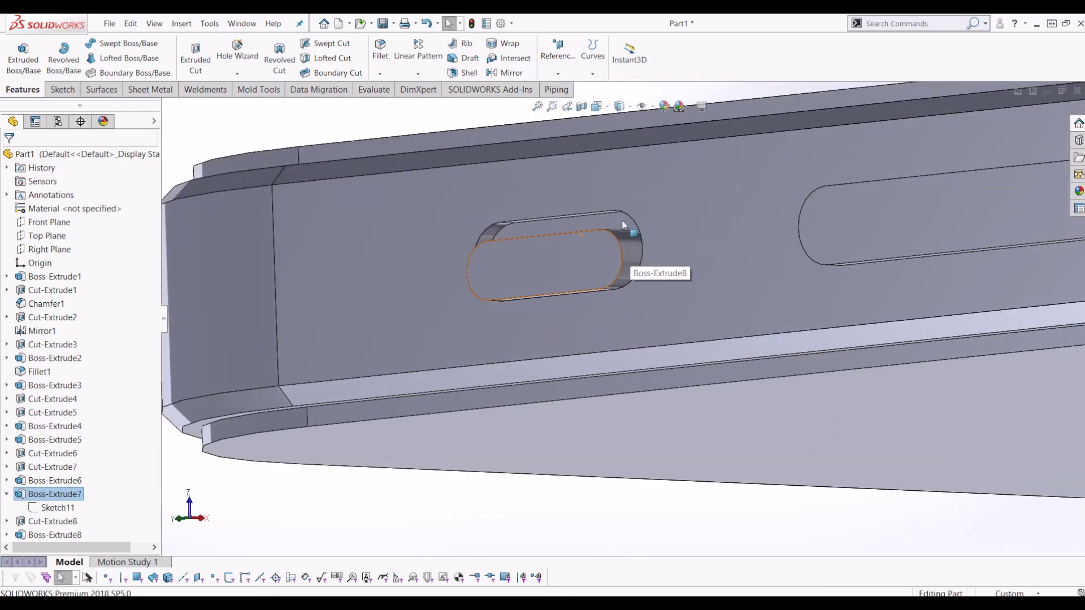
click(596, 290)
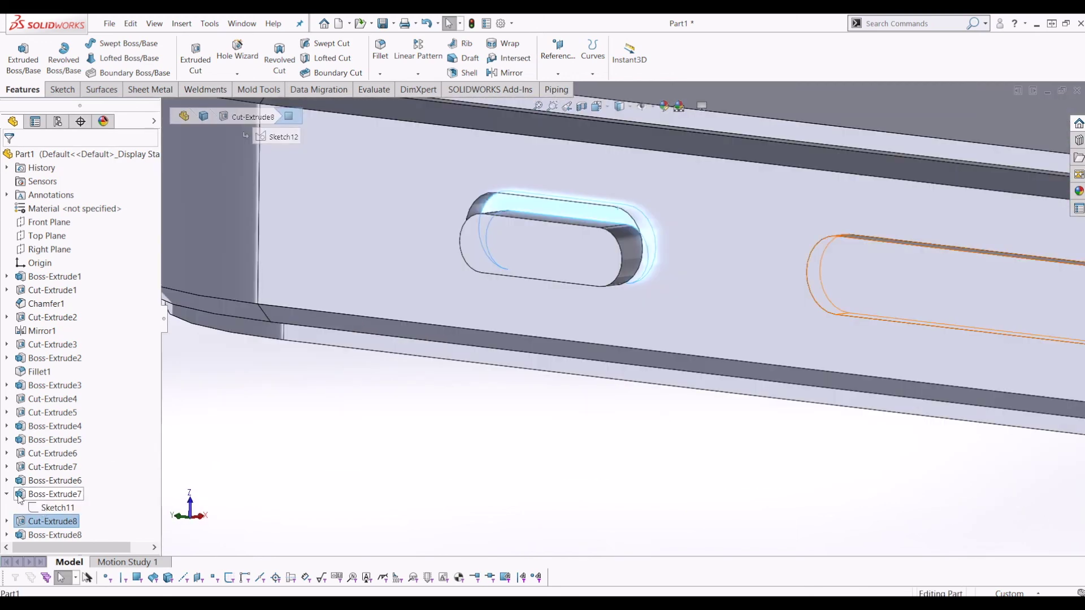
right_click(56, 520)
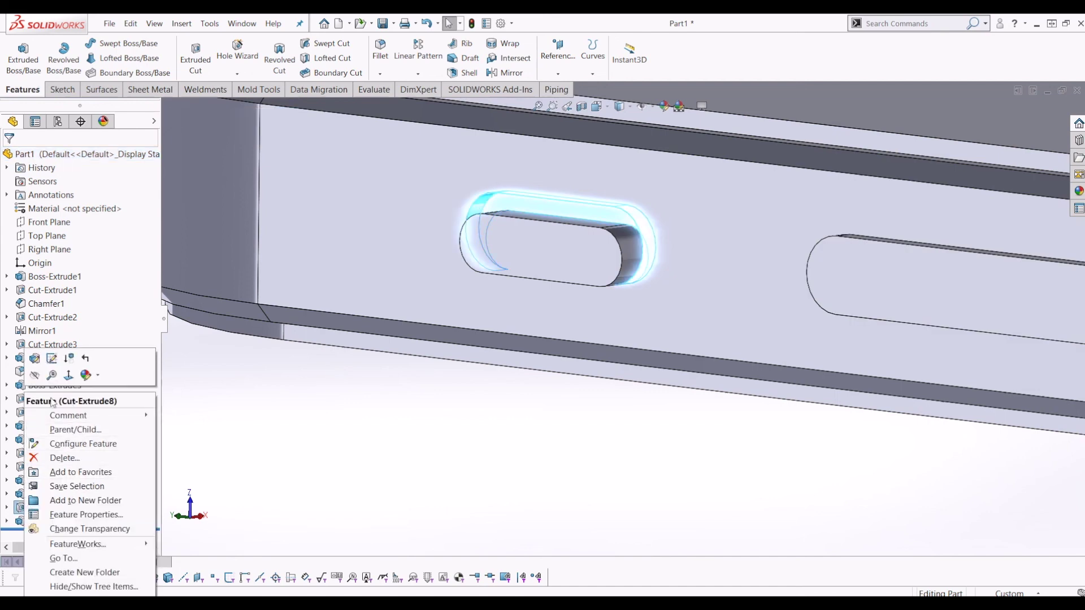
click(42, 360)
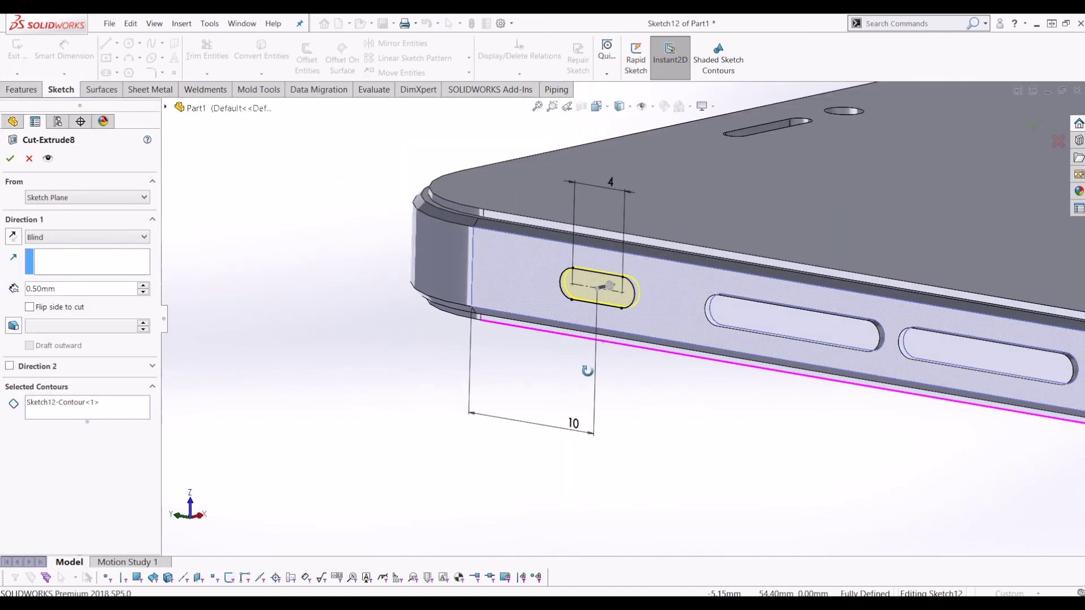
Step: Examine the small recess's cut settings with its position and length dimensions, and close the feature
scroll(598, 309, down, 2)
middle_drag(598, 309, 564, 359)
scroll(468, 317, up, 3)
middle_drag(468, 317, 504, 371)
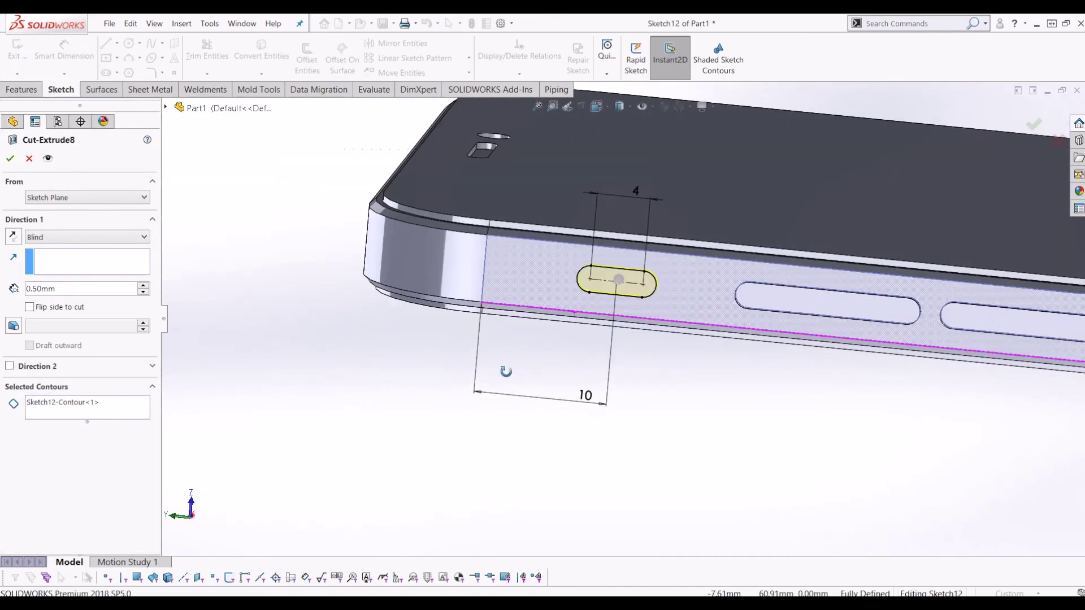
scroll(492, 369, down, 1)
click(575, 399)
scroll(645, 335, up, 2)
scroll(634, 220, down, 2)
middle_drag(633, 218, 657, 236)
drag(667, 217, 647, 232)
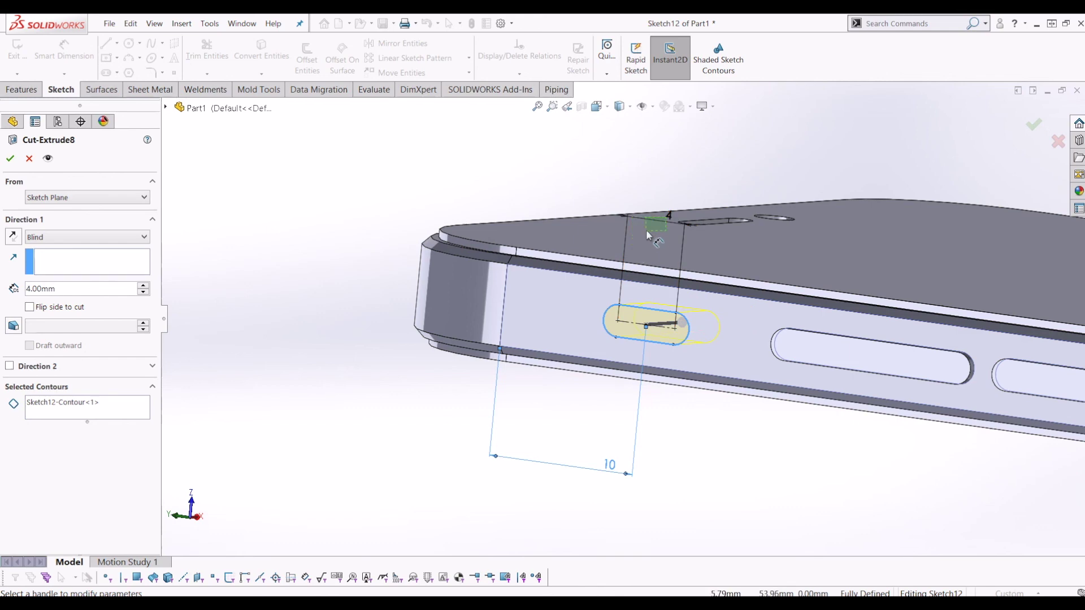
right_click(662, 330)
Step: Review the extrusion settings and width dimension of the small switch inside the recess, and close the feature
middle_drag(664, 331, 669, 306)
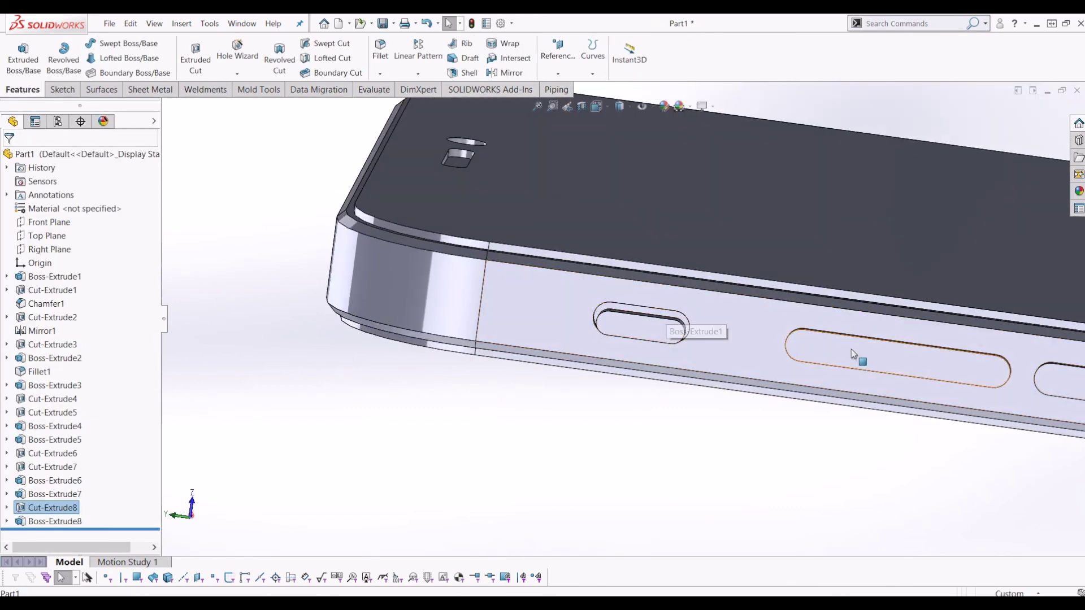
scroll(665, 327, down, 3)
scroll(664, 328, up, 4)
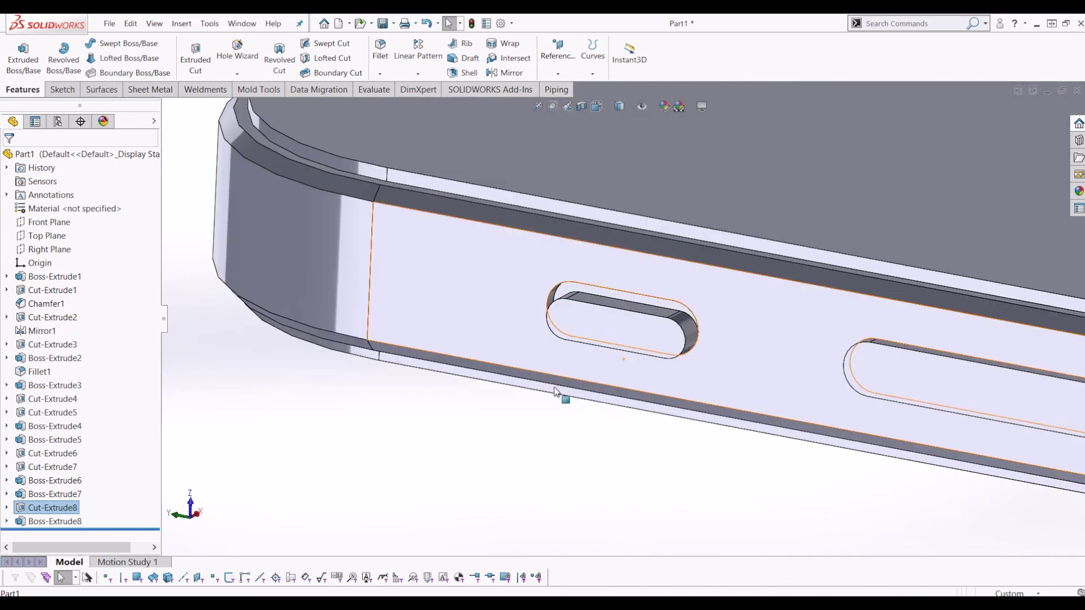
right_click(54, 521)
click(64, 359)
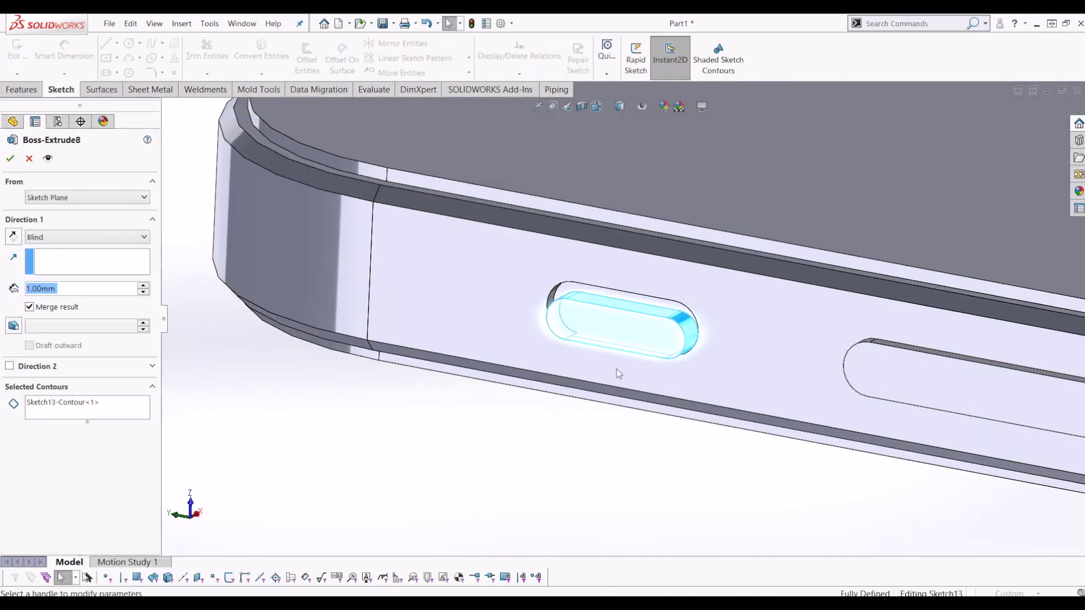
scroll(622, 333, down, 3)
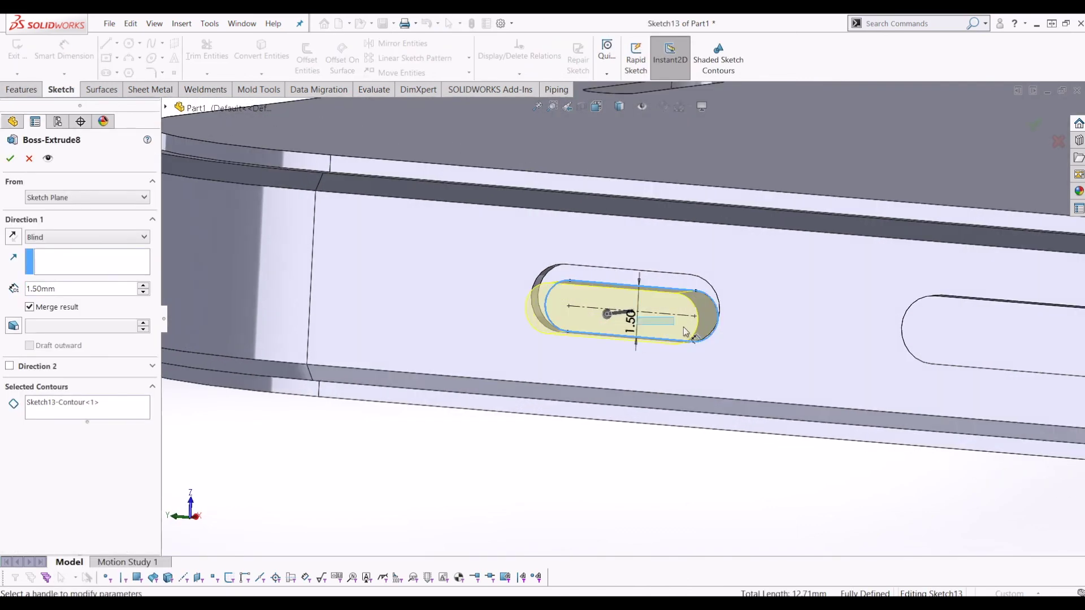
middle_drag(638, 361, 585, 347)
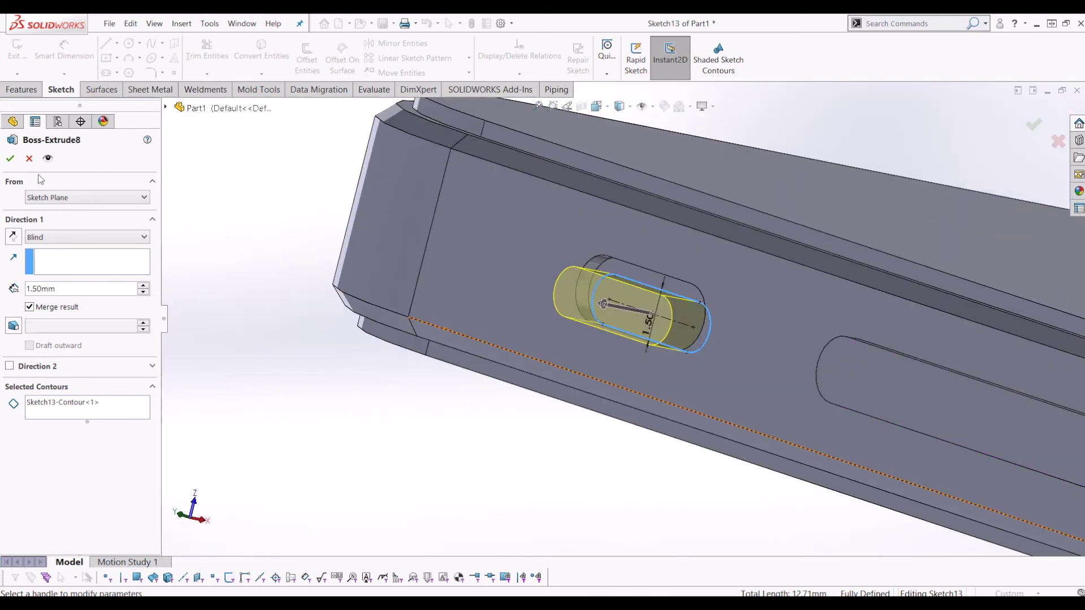
key(Return)
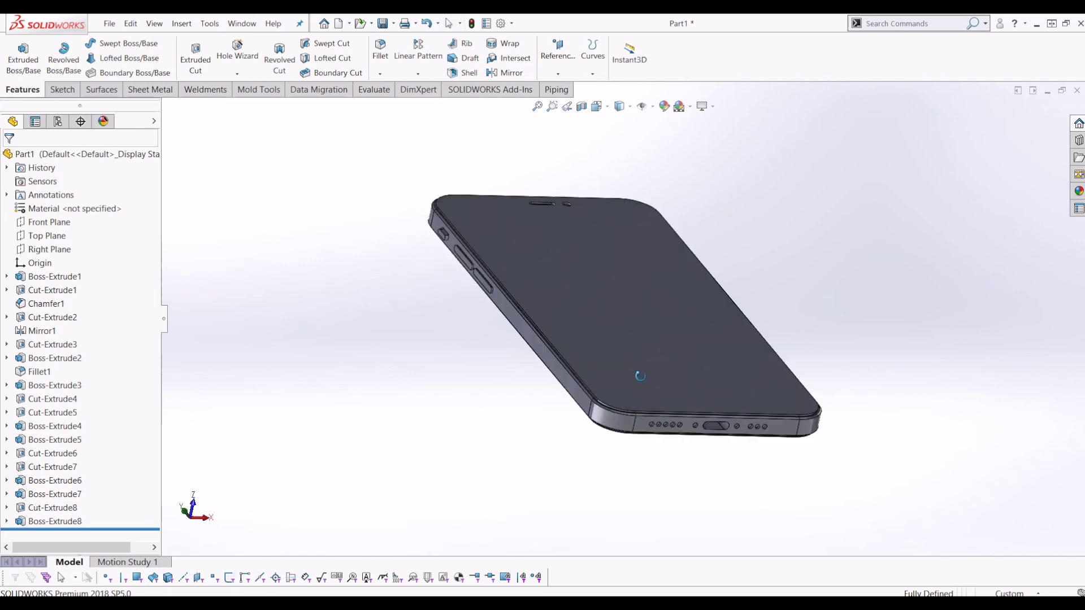
Step: Examine the finished phone from all sides, including the front, side buttons, back camera module, logo and bottom holes
middle_drag(548, 481, 76, 283)
middle_drag(596, 415, 368, 334)
scroll(685, 483, up, 2)
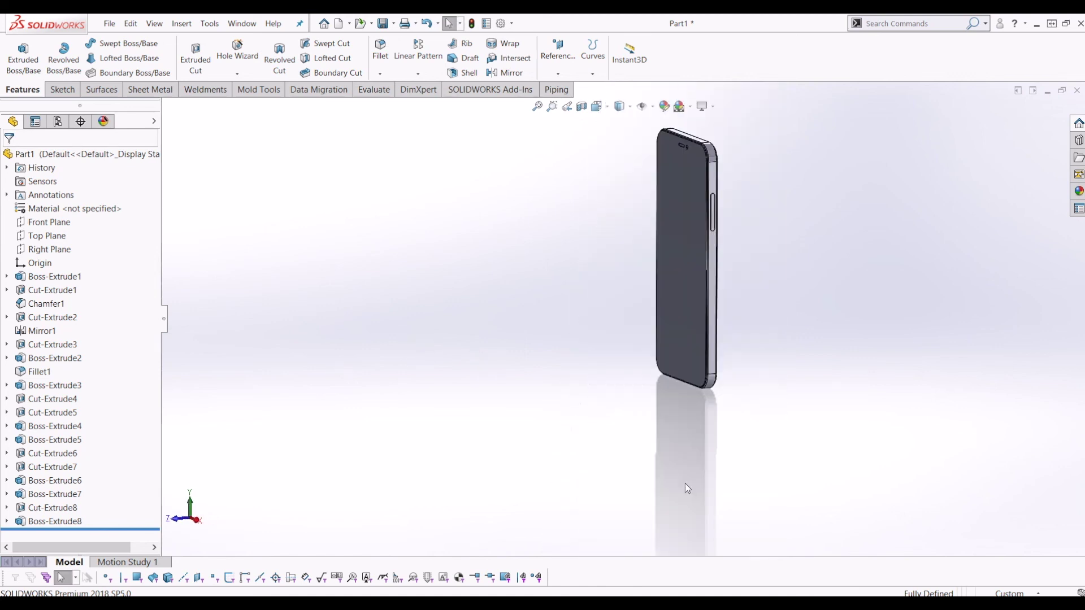
key(Escape)
key(f)
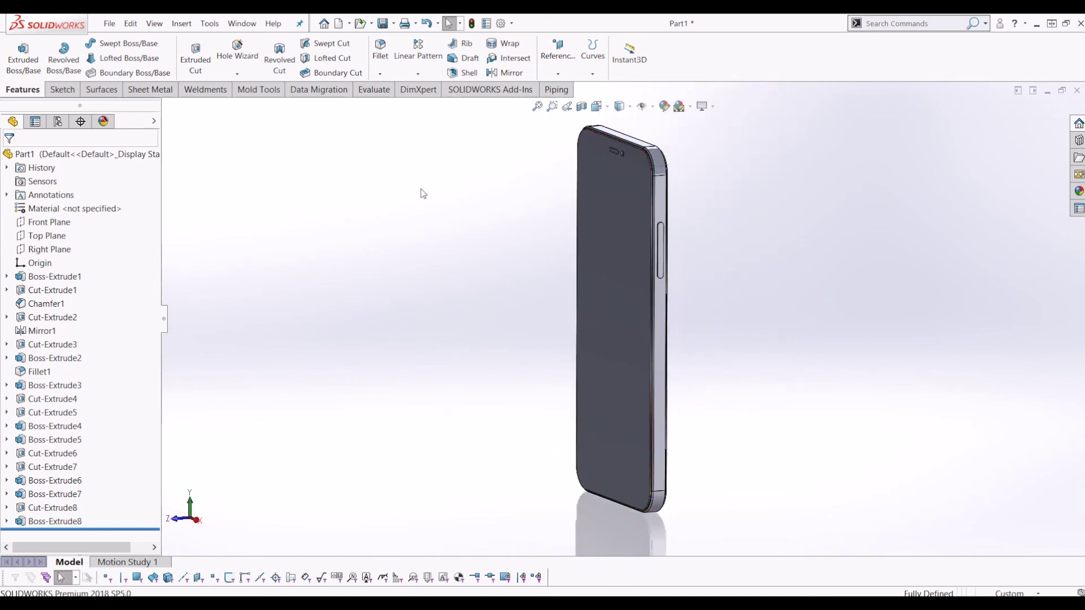
middle_drag(521, 223, 787, 251)
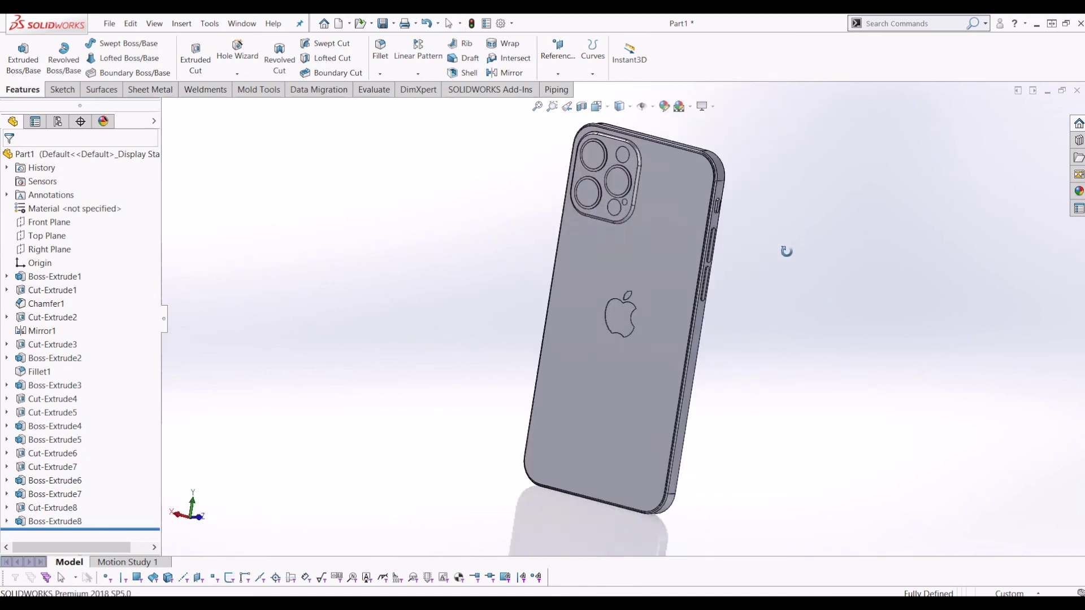
middle_drag(947, 329, 1021, 356)
middle_drag(943, 361, 667, 325)
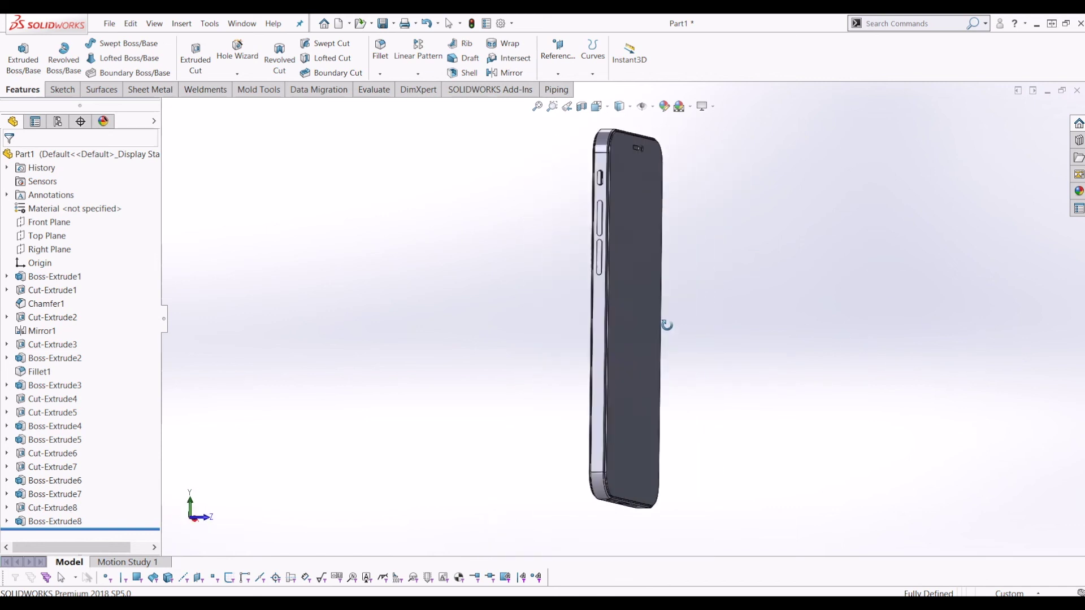
middle_drag(560, 304, 551, 254)
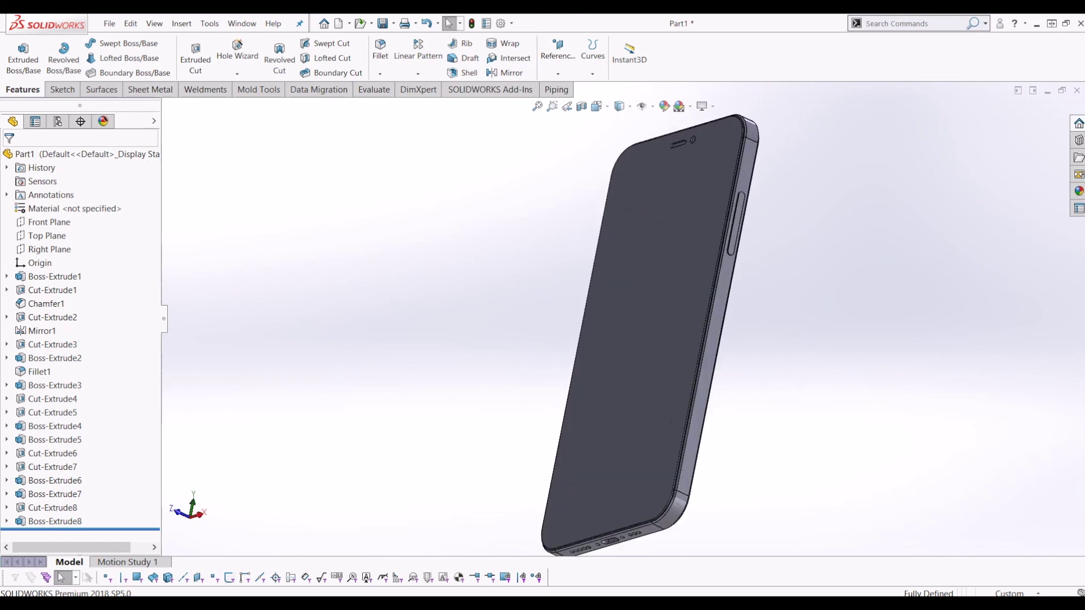